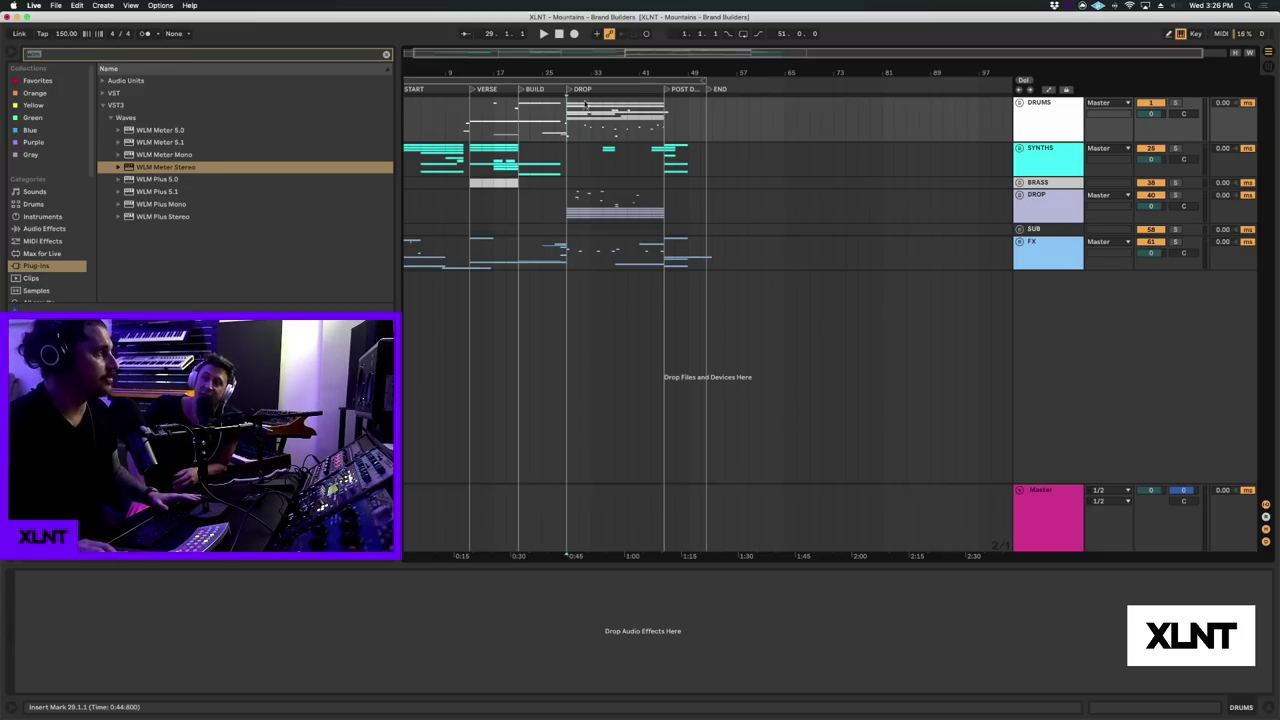
- Show the Master track's effect chain and fold its Audio Effect Rack
key(plus)
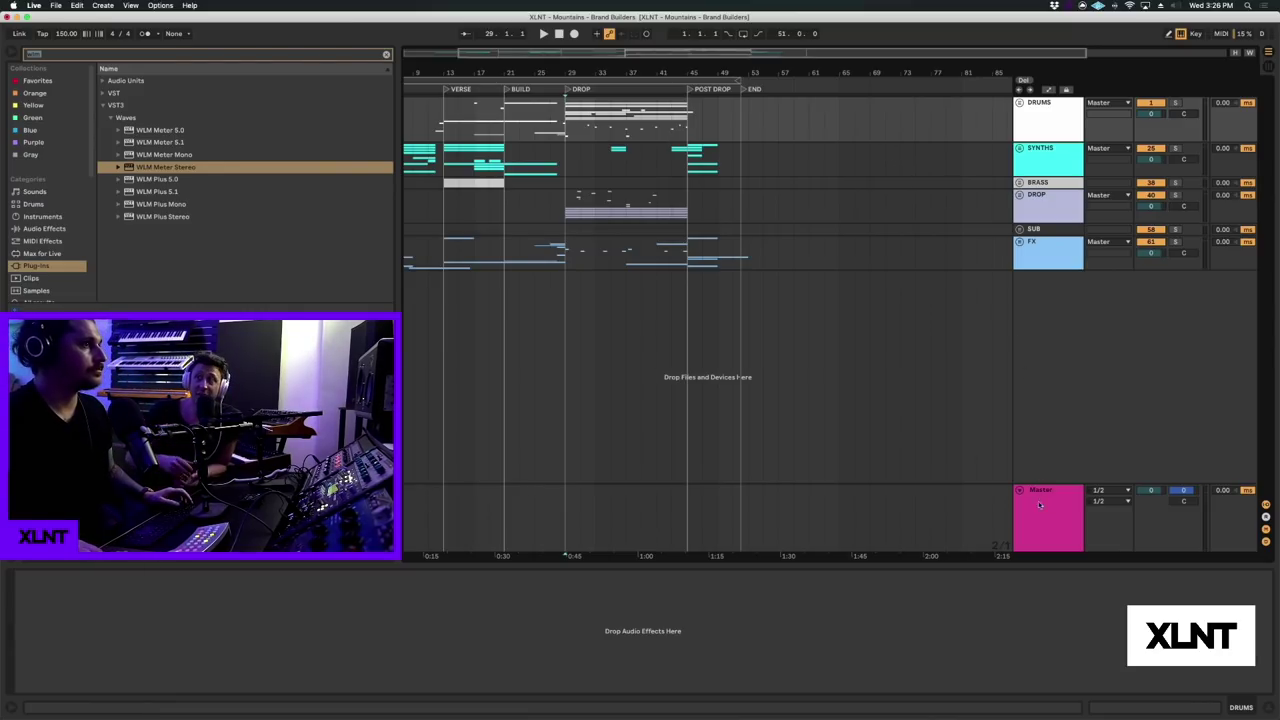
click(940, 515)
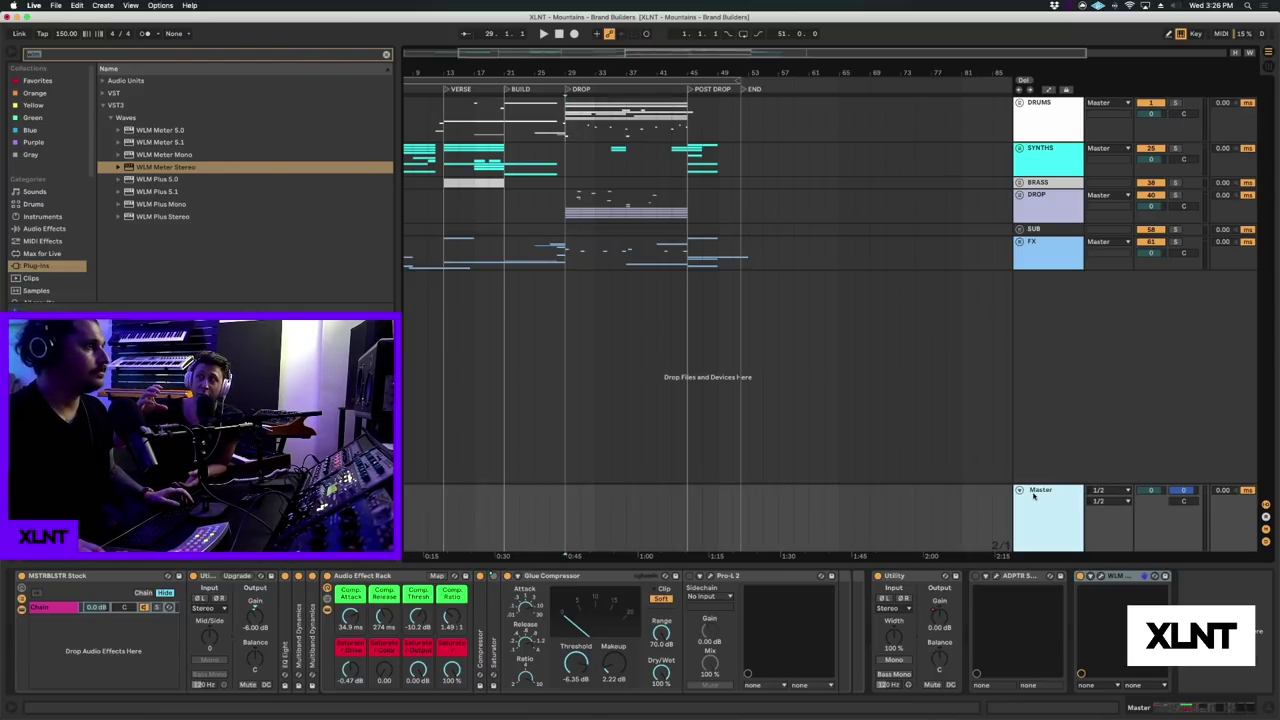
click(577, 578)
key(Delete)
key(Delete)
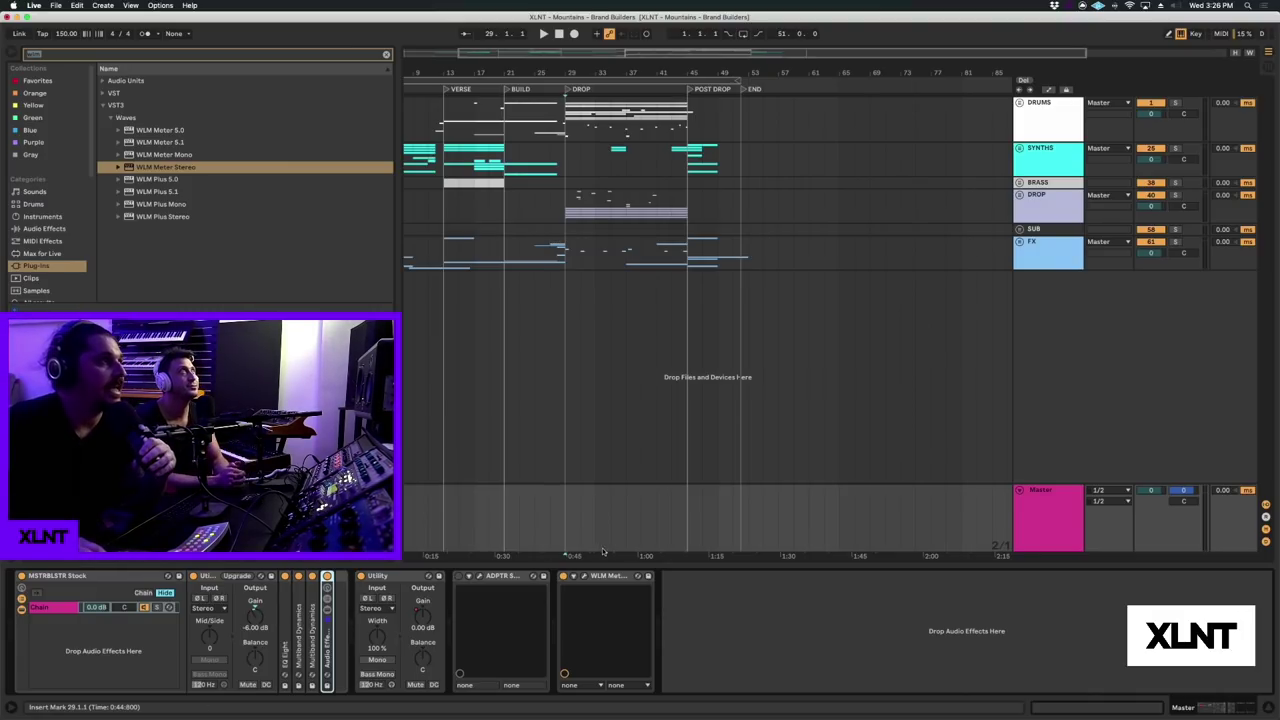
- Unfold the DRUMS group, solo it and play the beginning of the DROP section
click(1043, 131)
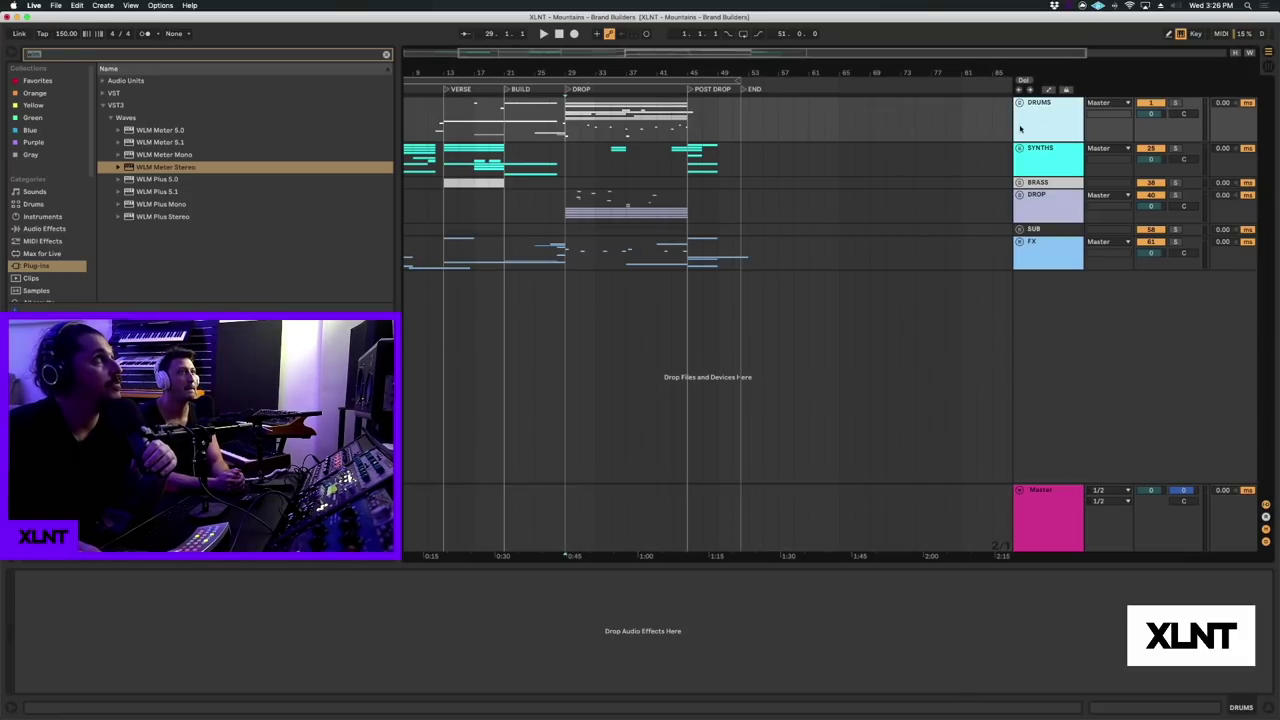
click(1018, 104)
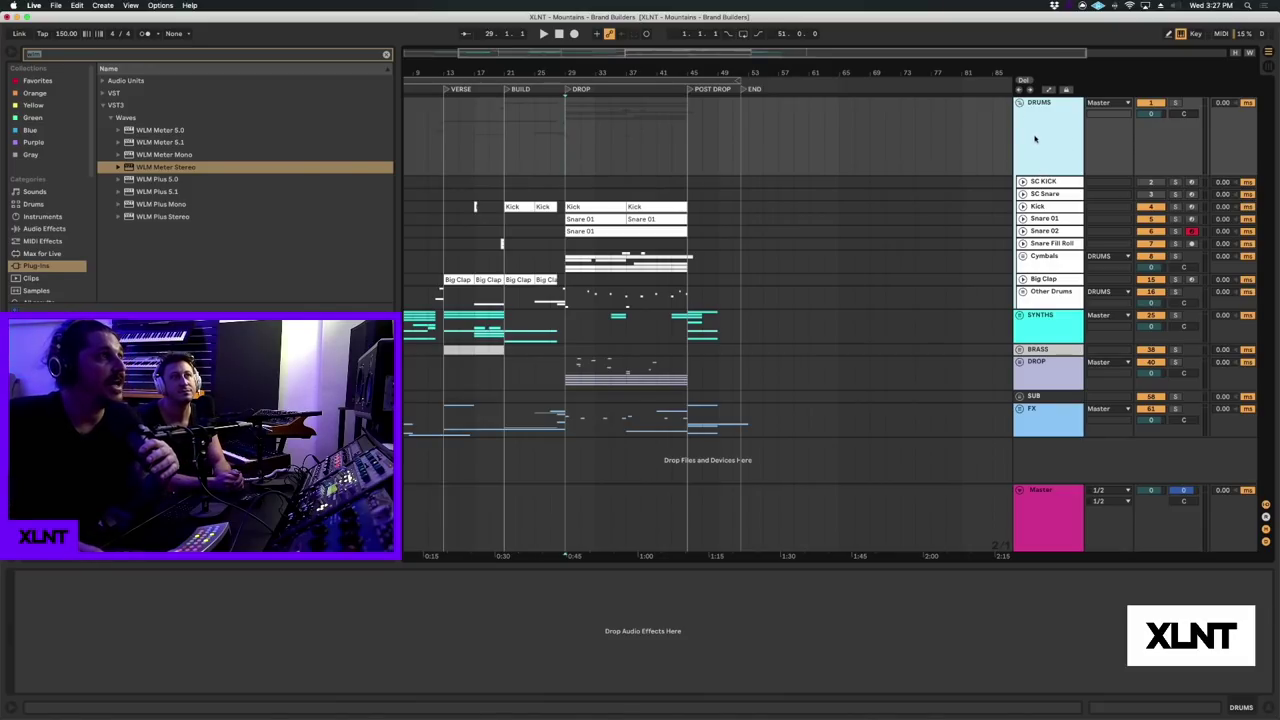
click(1181, 103)
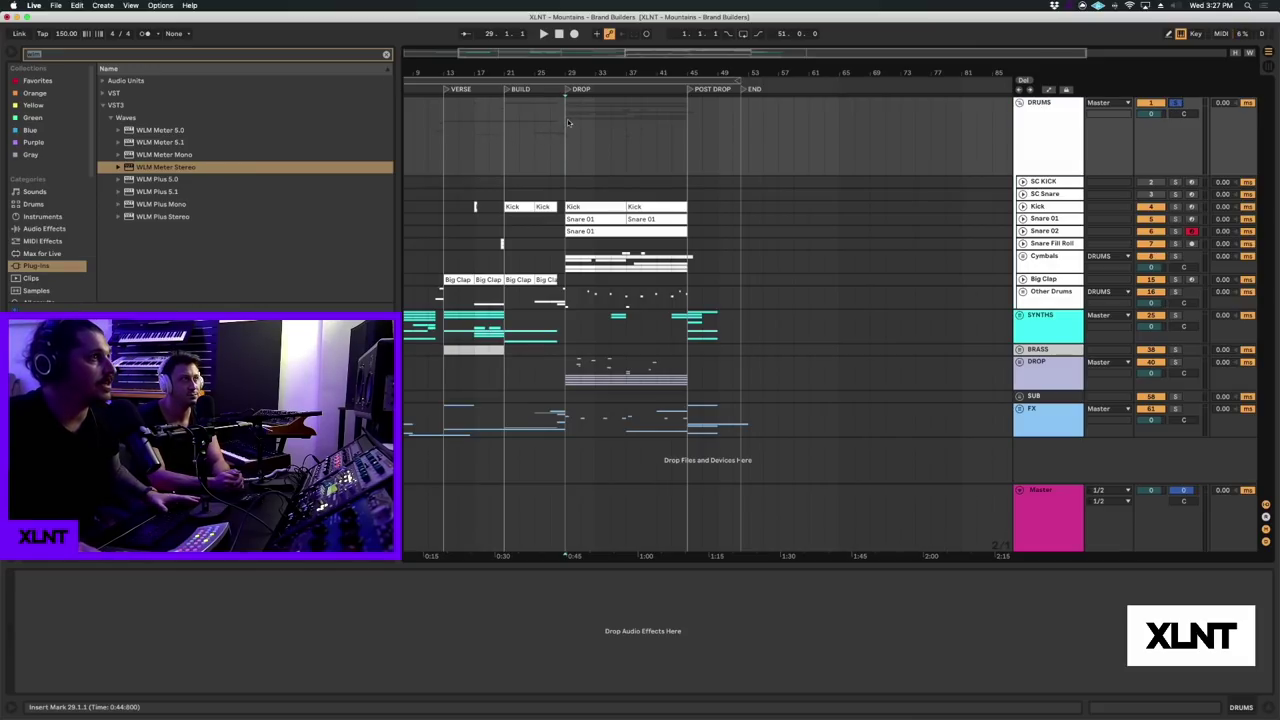
key(space)
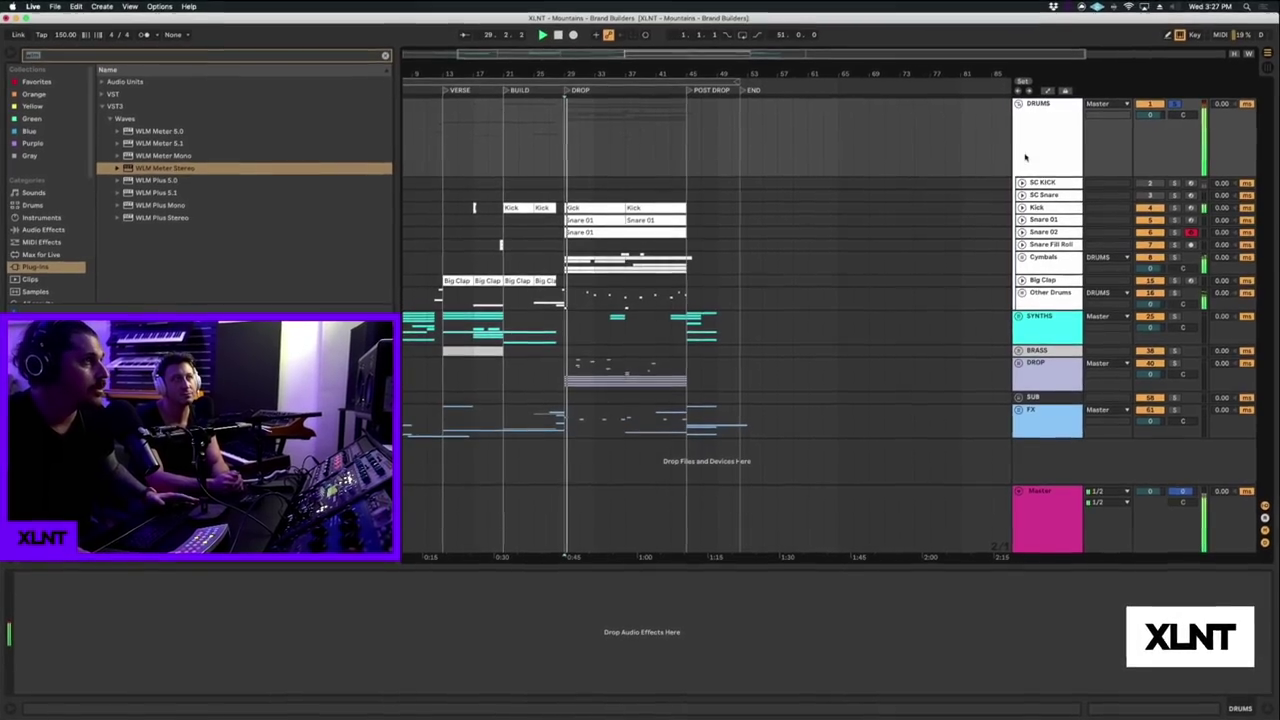
click(1038, 140)
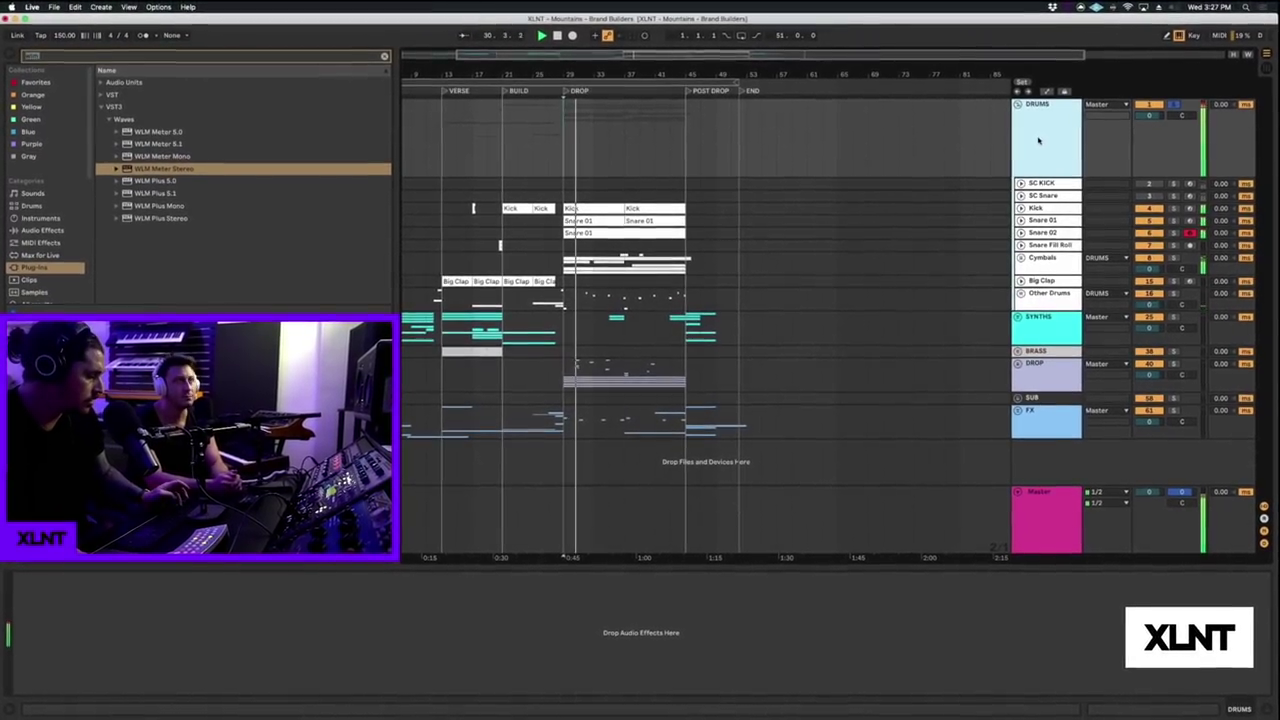
click(1040, 141)
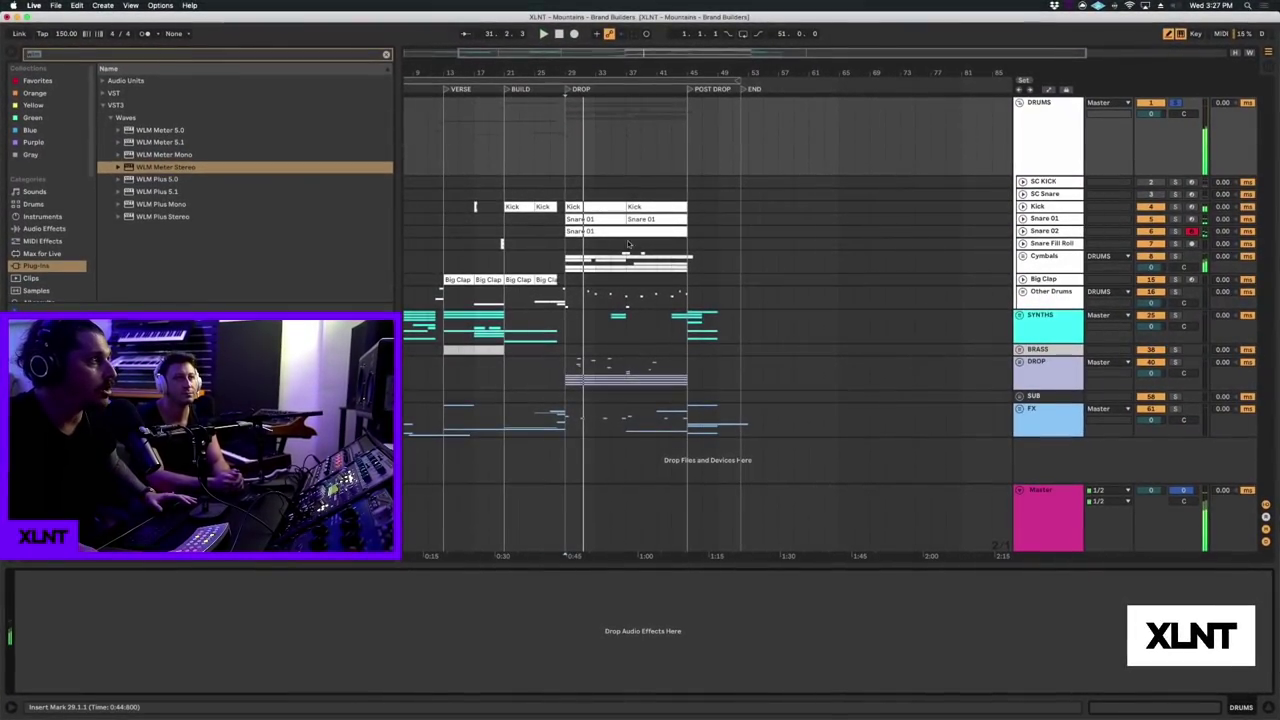
- Expand all the tracks inside the DRUMS group and show the devices on Snare 01
alt+click(1021, 206)
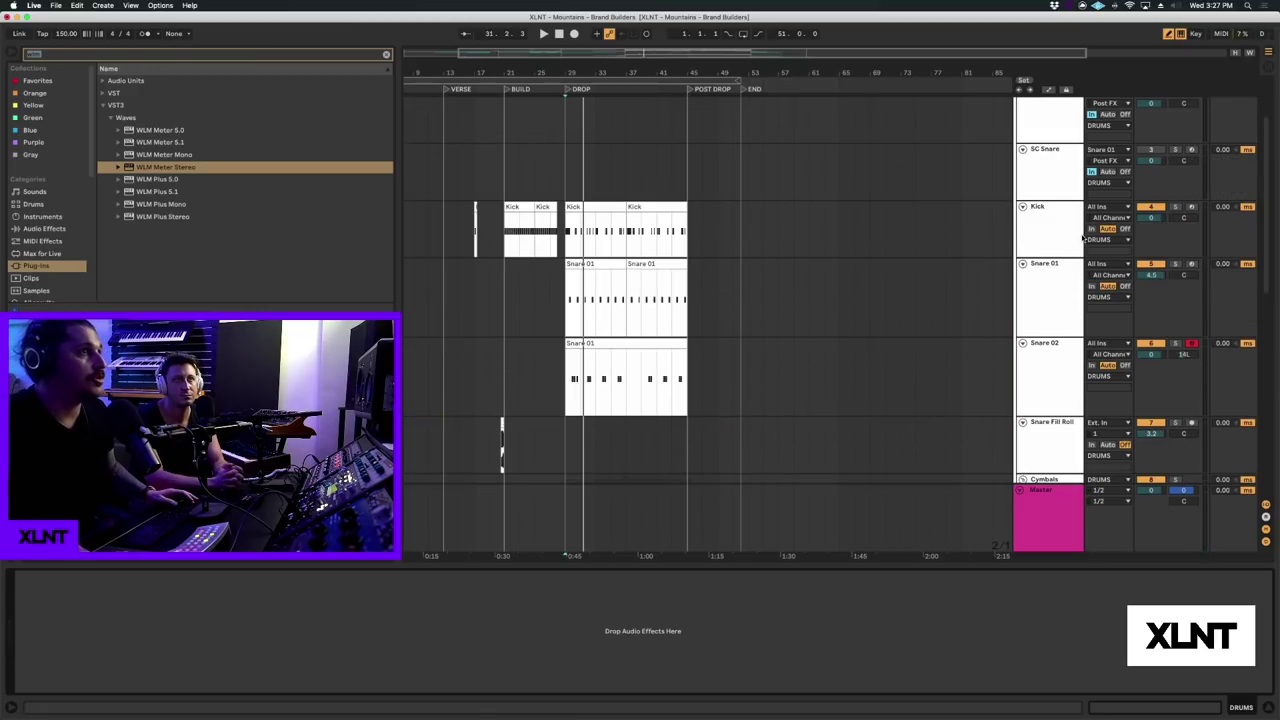
click(1065, 222)
click(1065, 220)
click(900, 290)
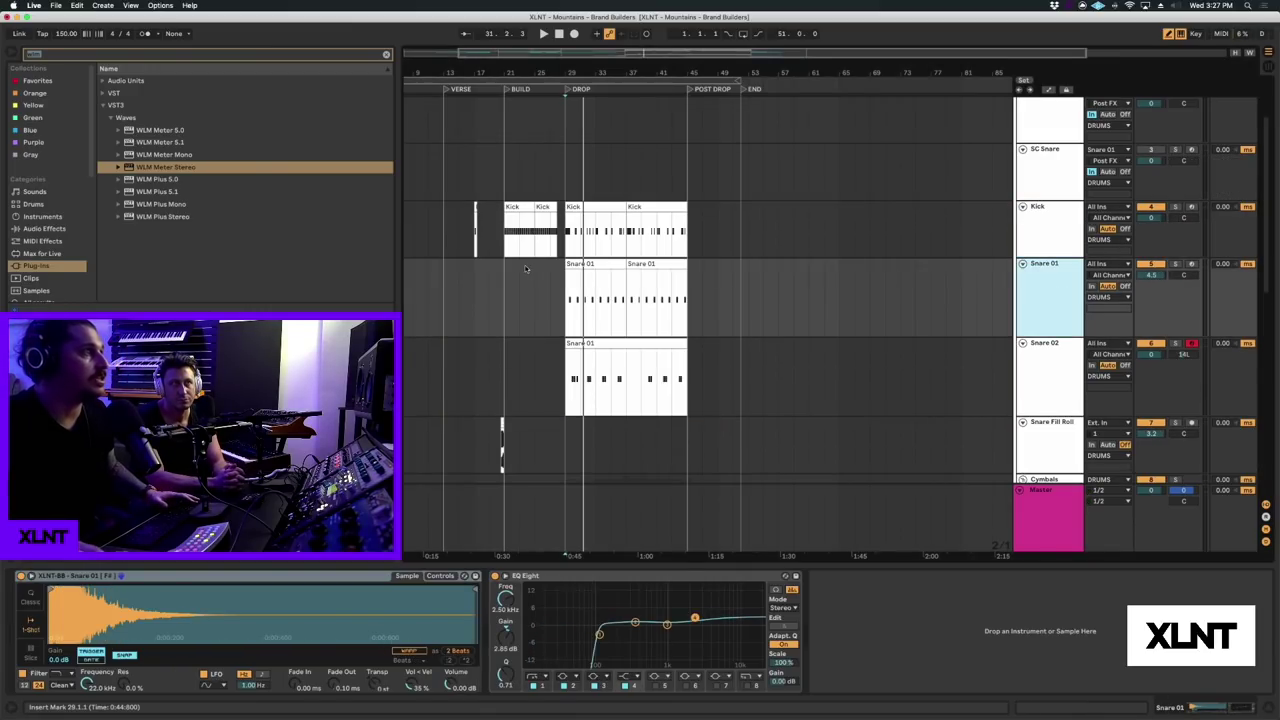
- Play the soloed drums from bar 29 at the start of the DROP section
click(570, 267)
click(674, 265)
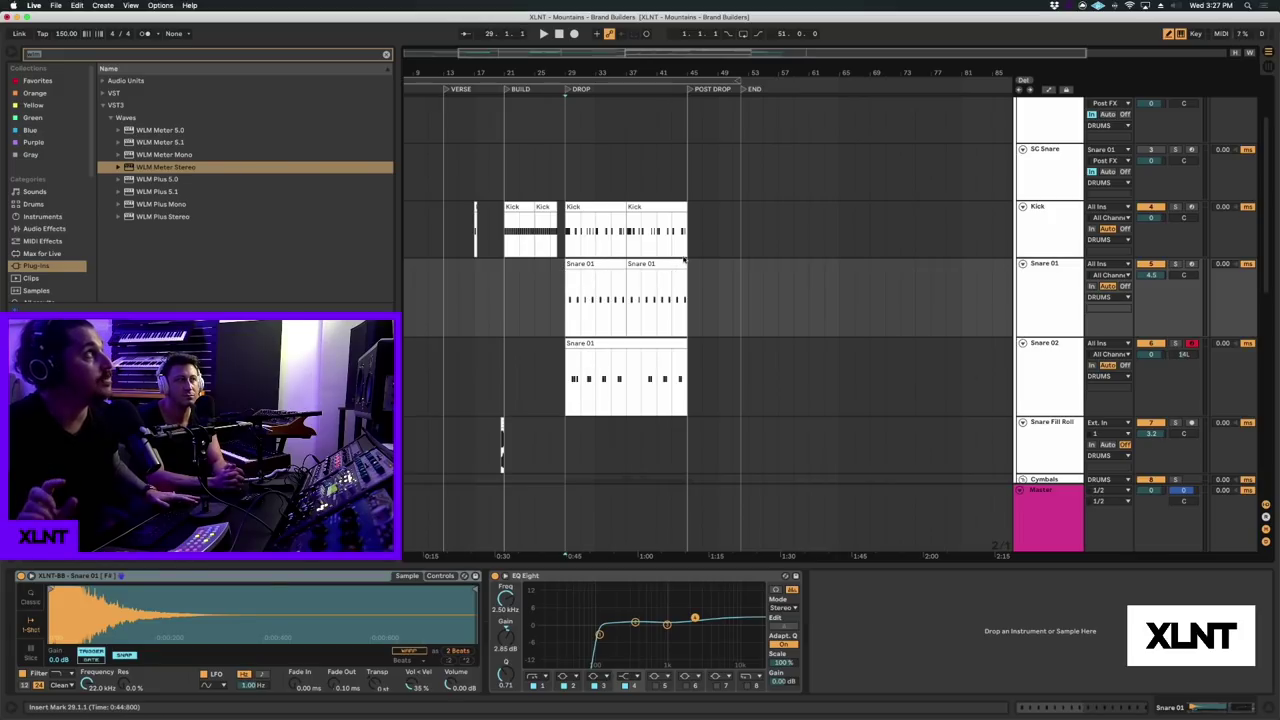
key(space)
scroll(684, 259, left, 2)
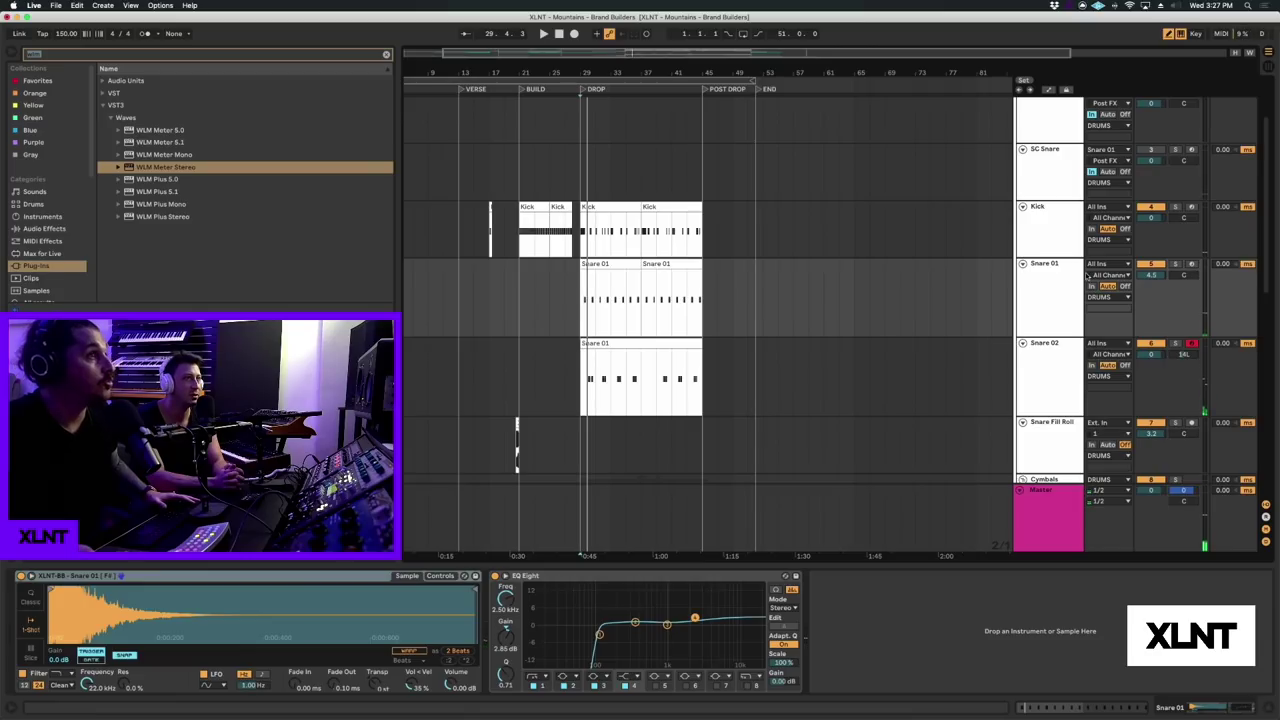
scroll(1087, 277, up, 4)
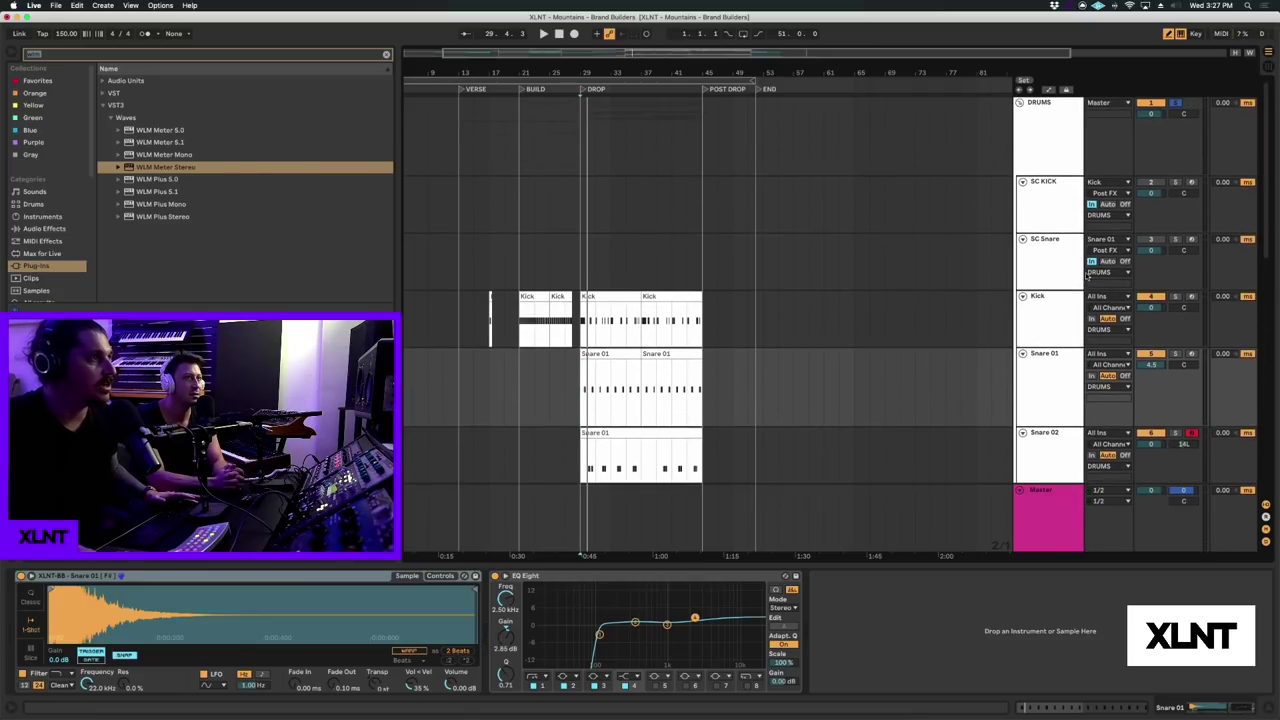
key(space)
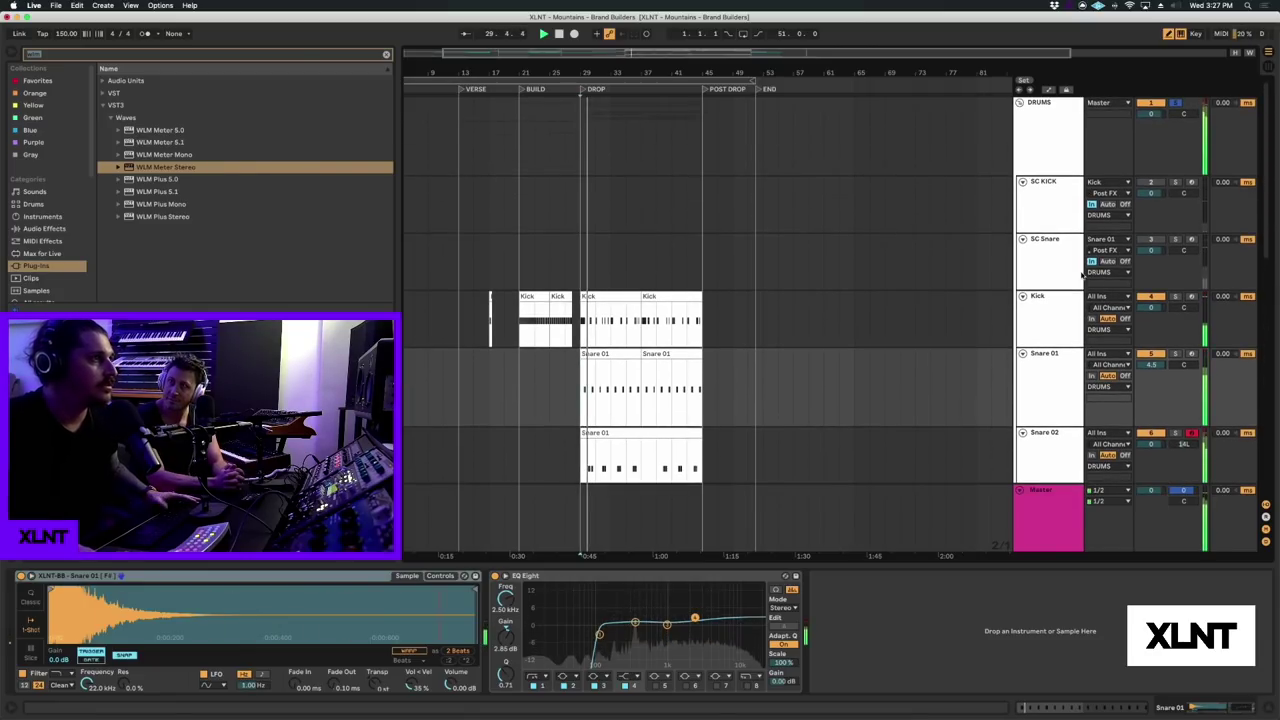
key(space)
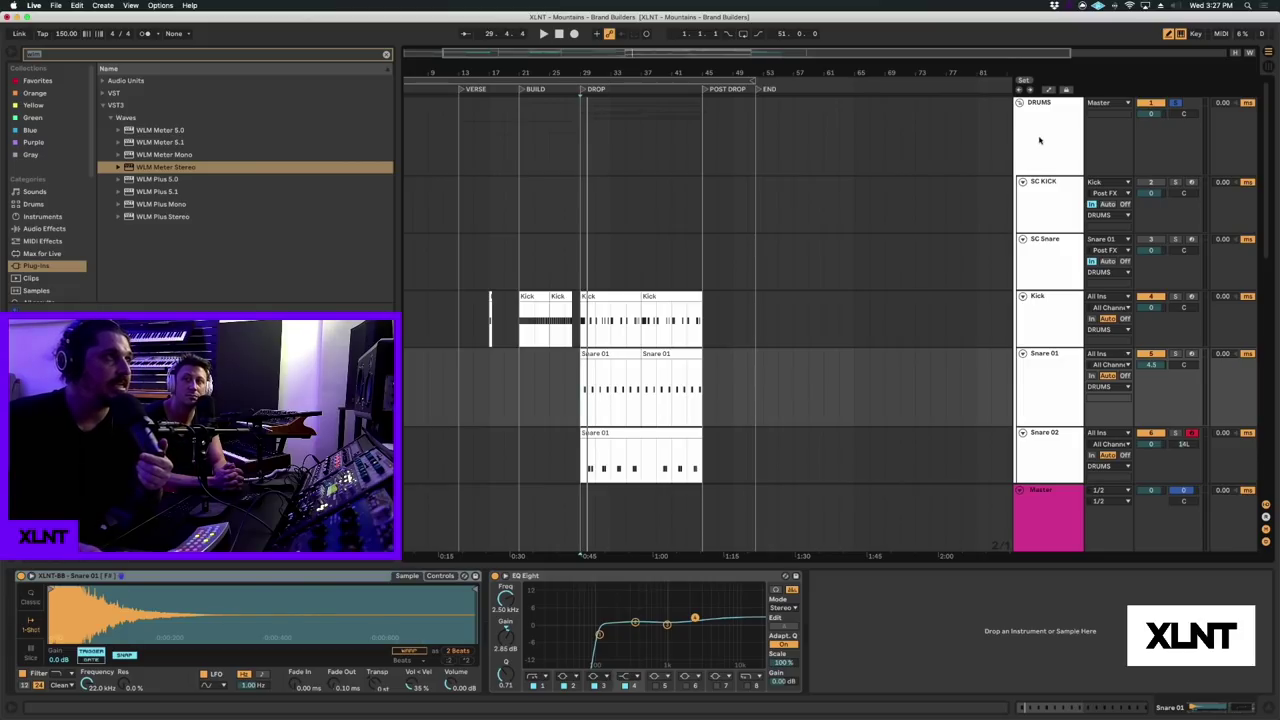
- Check the DRUMS group's device chain for effects
click(1039, 140)
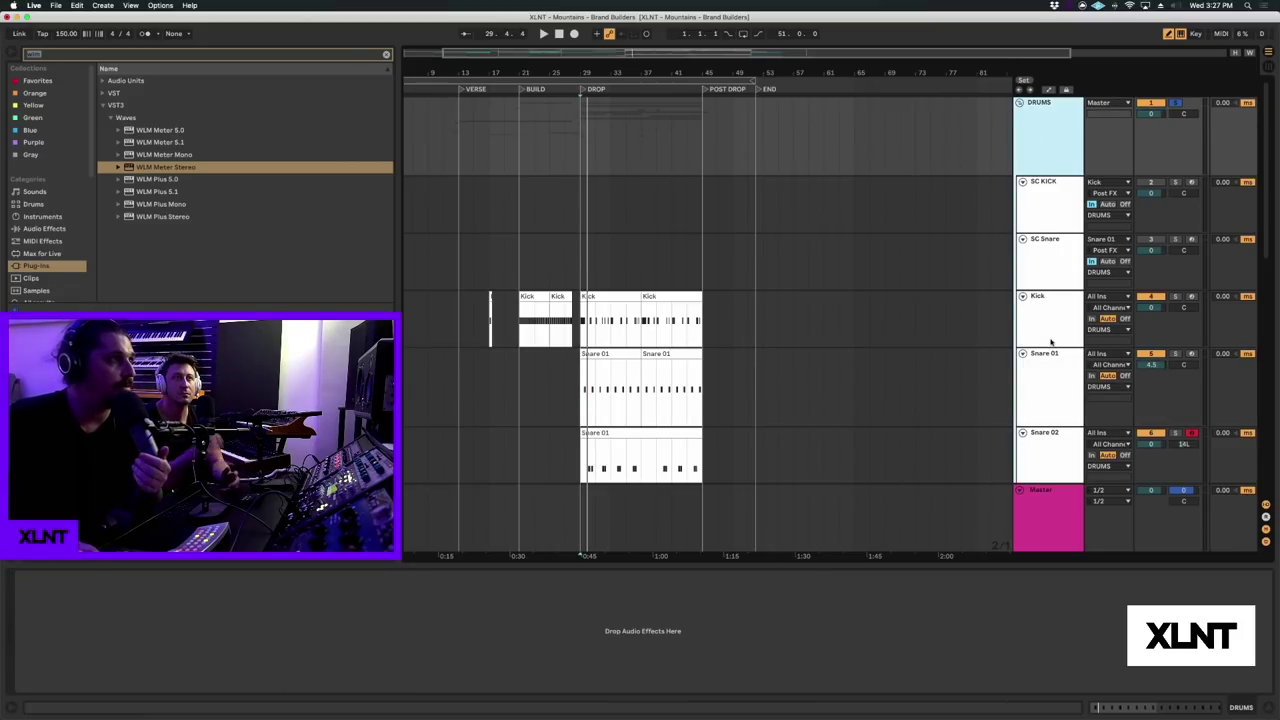
scroll(1045, 320, down, 5)
scroll(1043, 339, up, 5)
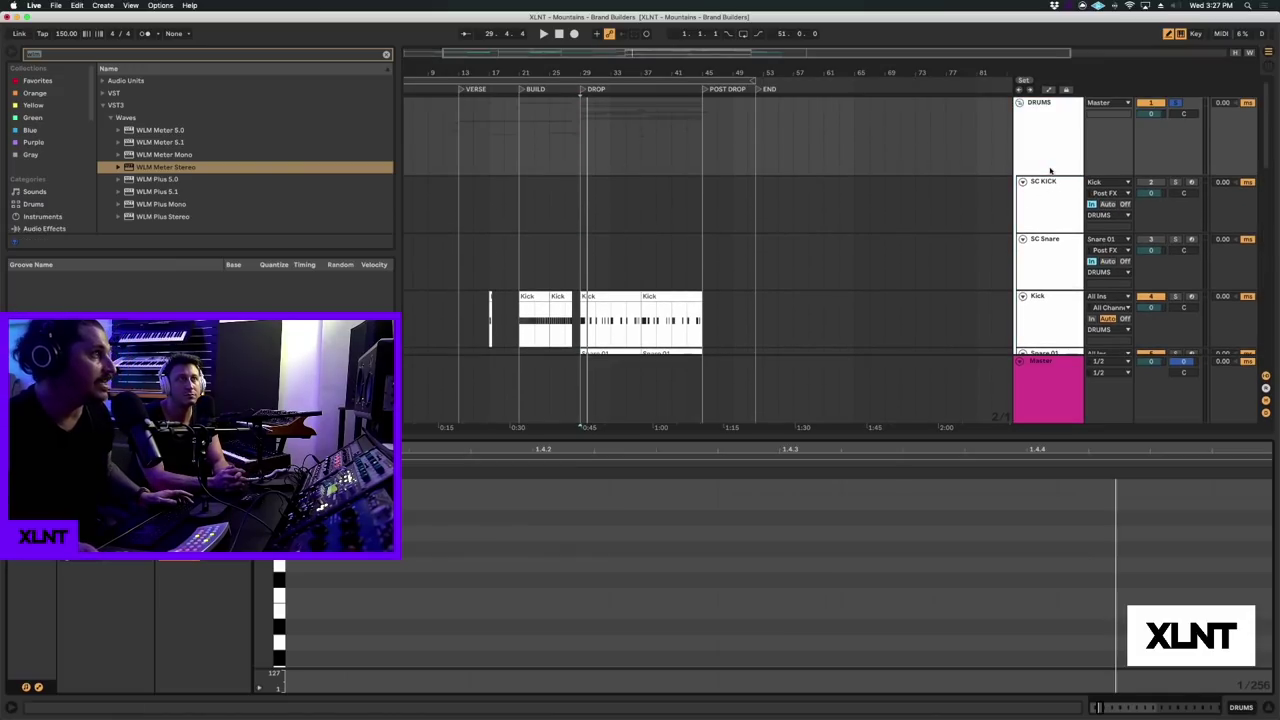
click(1046, 163)
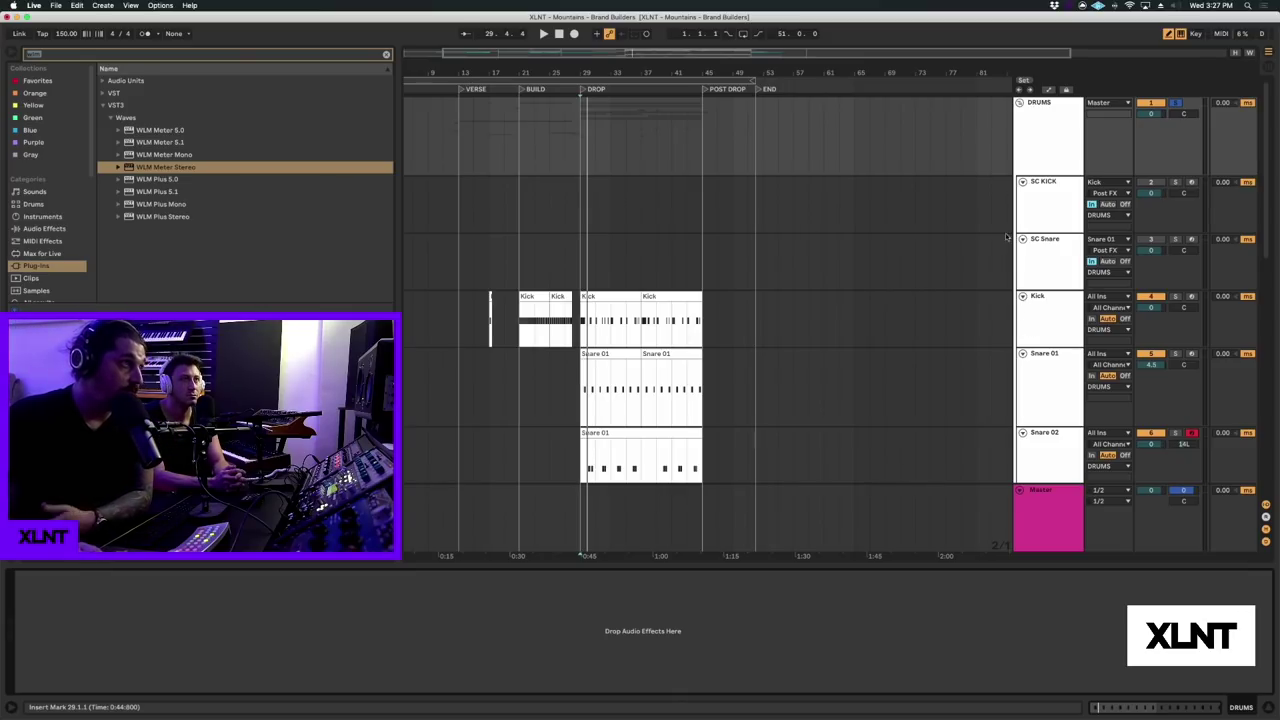
- Inspect the instruments and EQ Eight settings on the Kick, Snare 01 and Snare 02 tracks in turn
click(1036, 326)
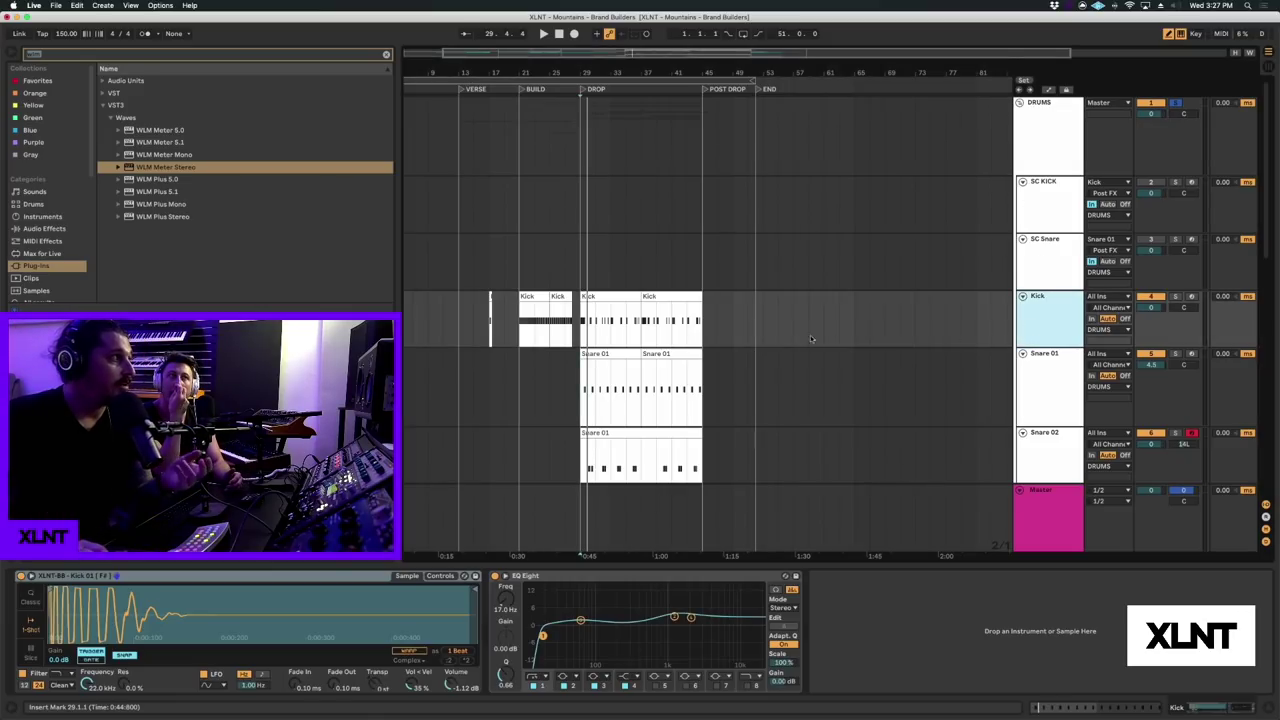
click(587, 325)
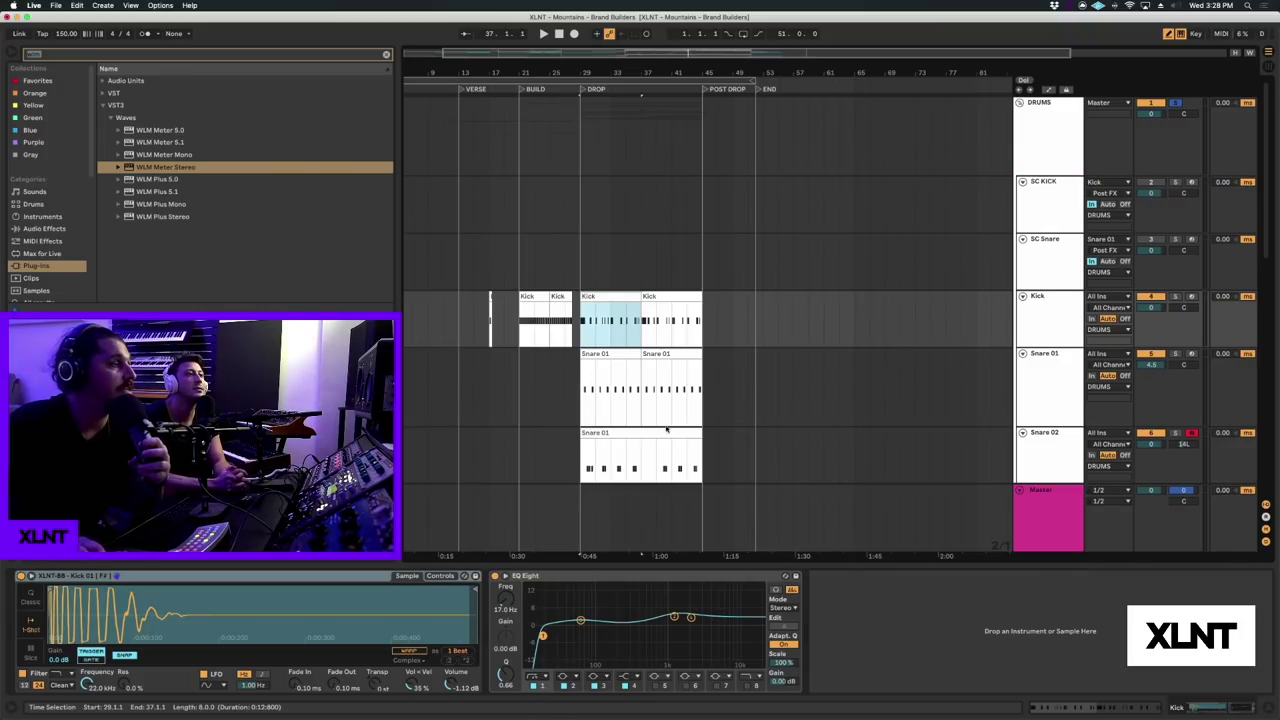
click(1040, 363)
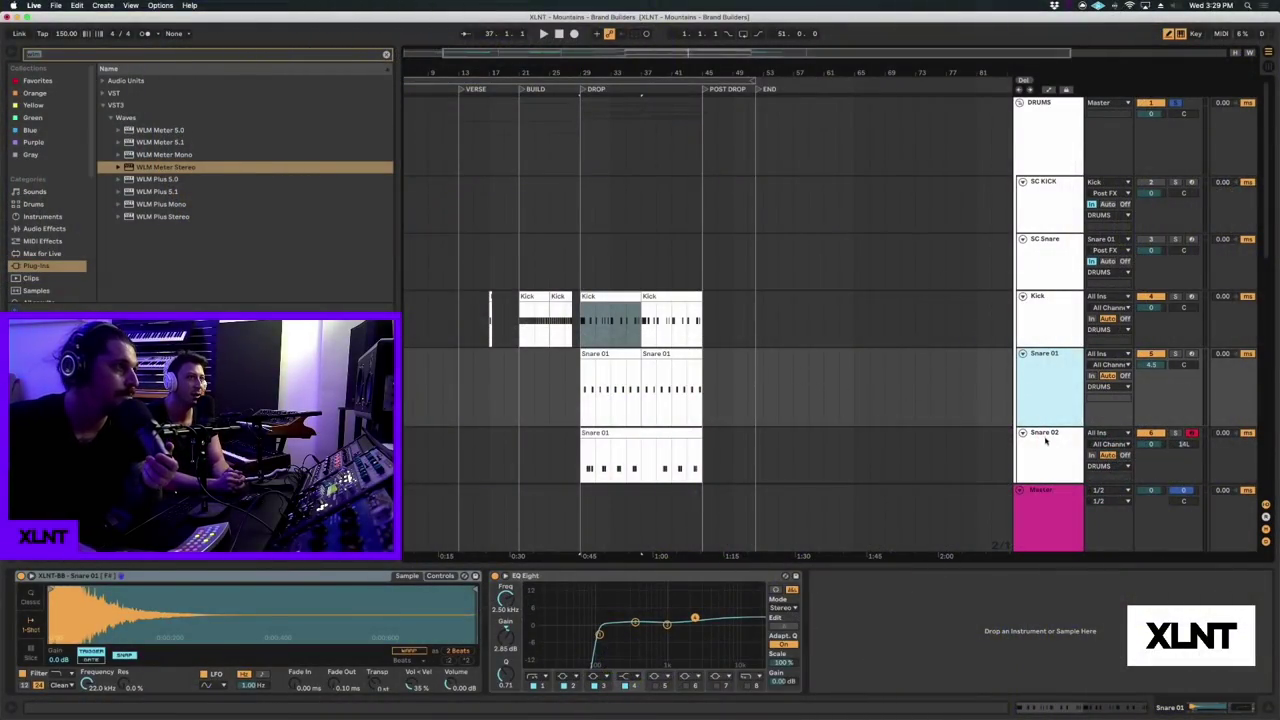
click(1046, 440)
scroll(1042, 432, down, 1)
click(1039, 425)
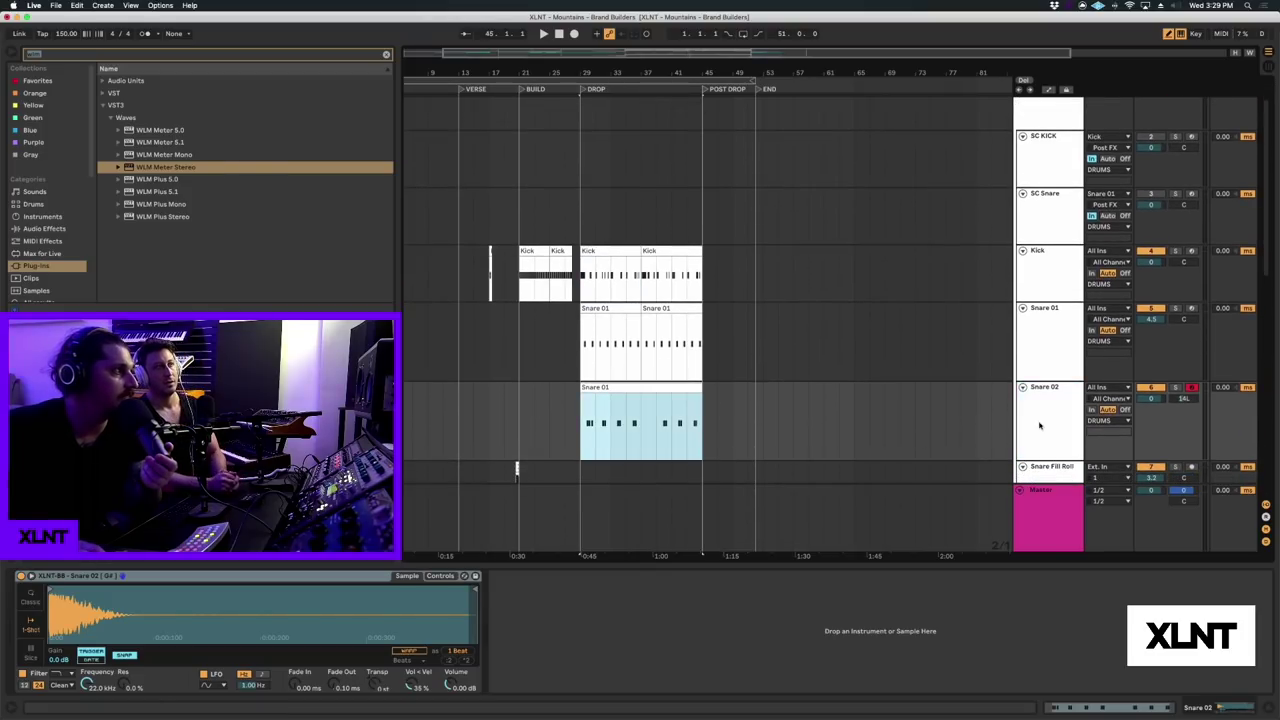
- Inspect the devices on the Snare Fill Roll and Crash tracks
scroll(964, 413, down, 4)
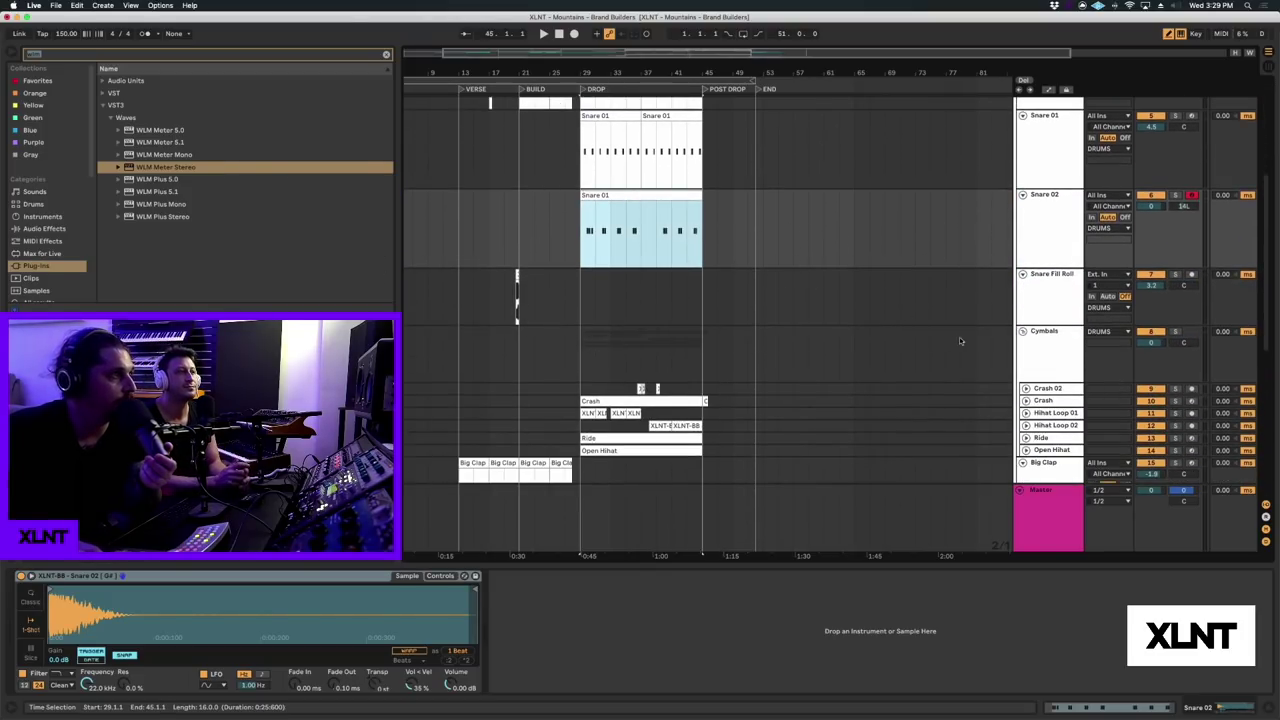
click(960, 300)
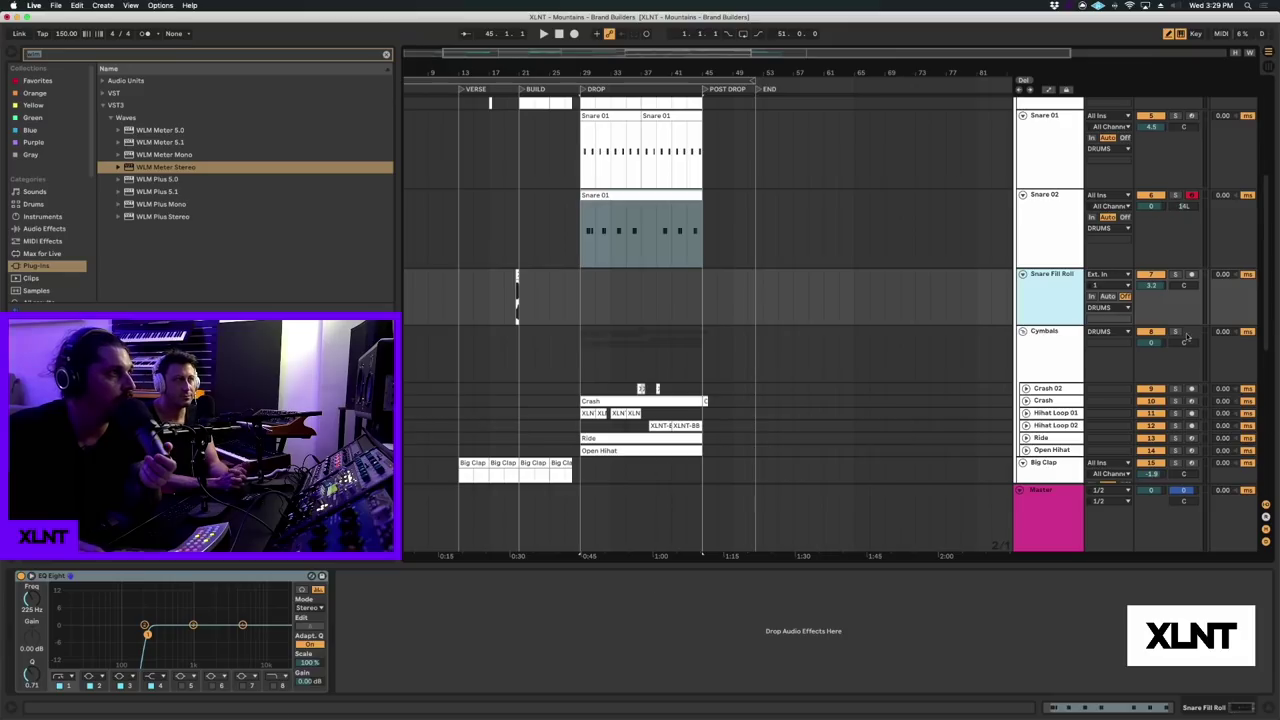
click(1068, 348)
click(596, 400)
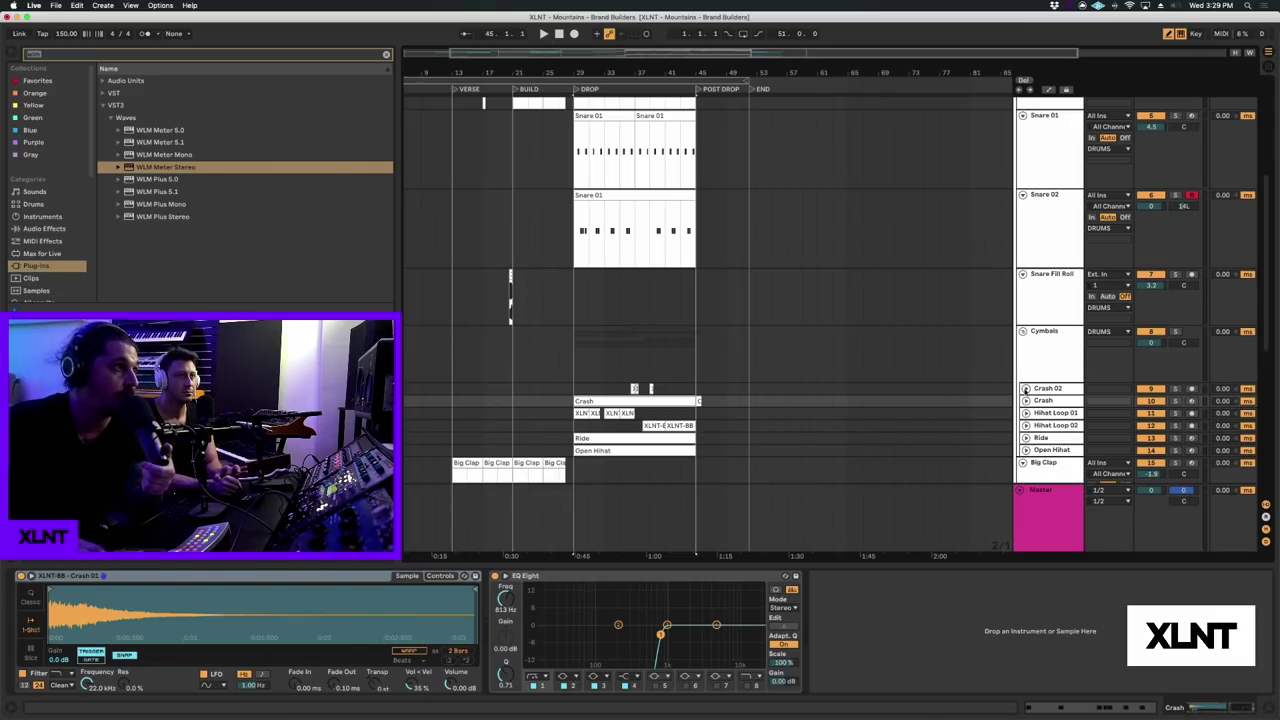
- Expand the Crash 02 and Crash tracks and select the Auto Pan on the Cymbals group
click(1025, 389)
click(1025, 434)
click(1055, 317)
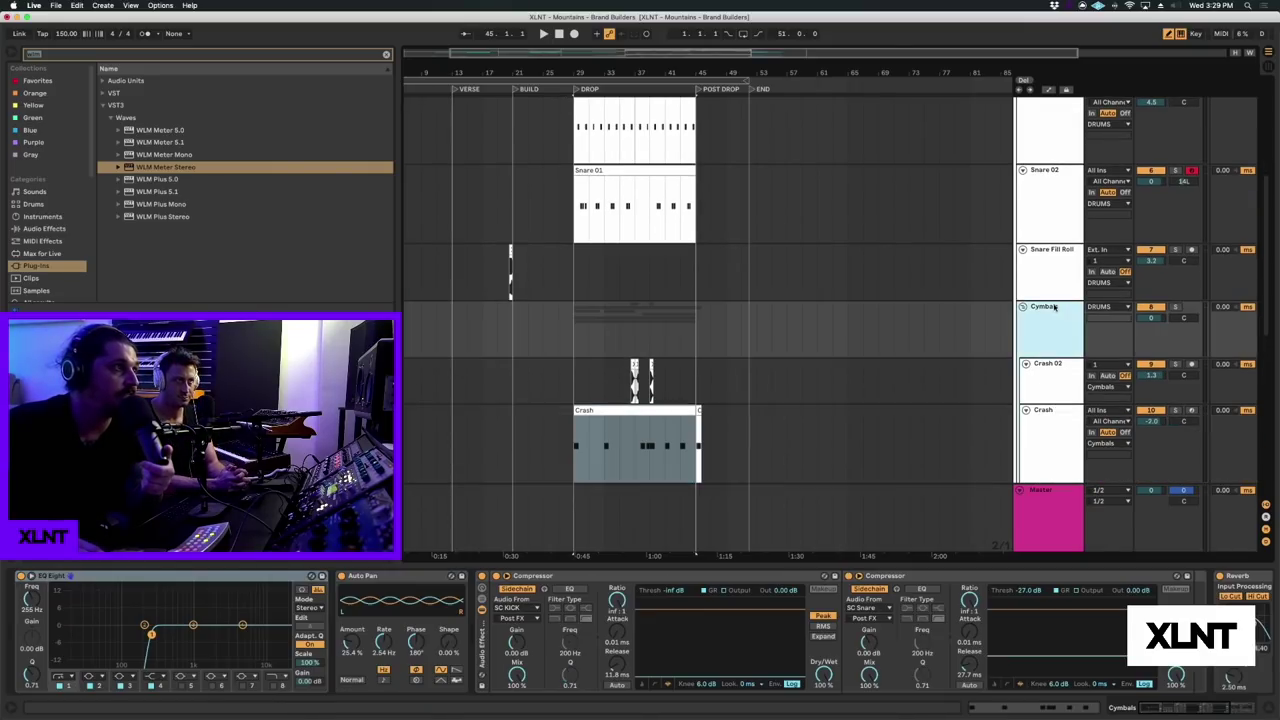
click(381, 577)
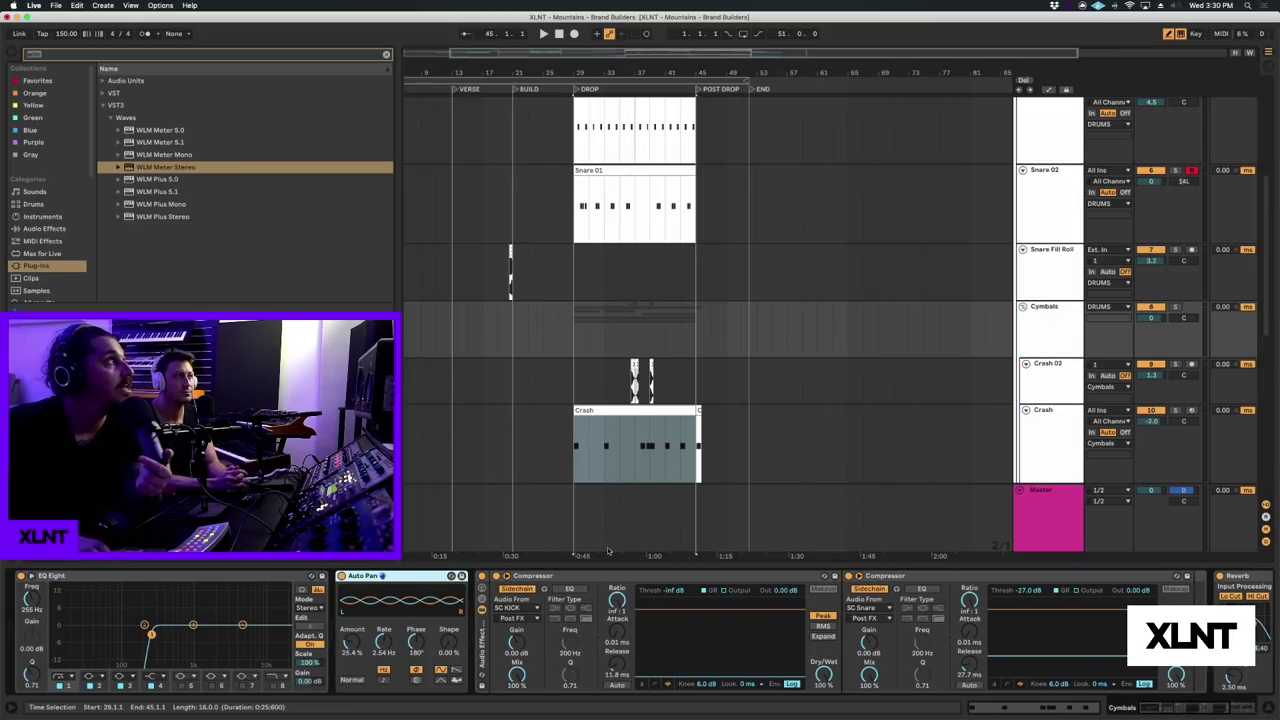
- Solo the Cymbals group, play it from bar 33 and view the rest of its effect chain through to the Reverb
click(668, 443)
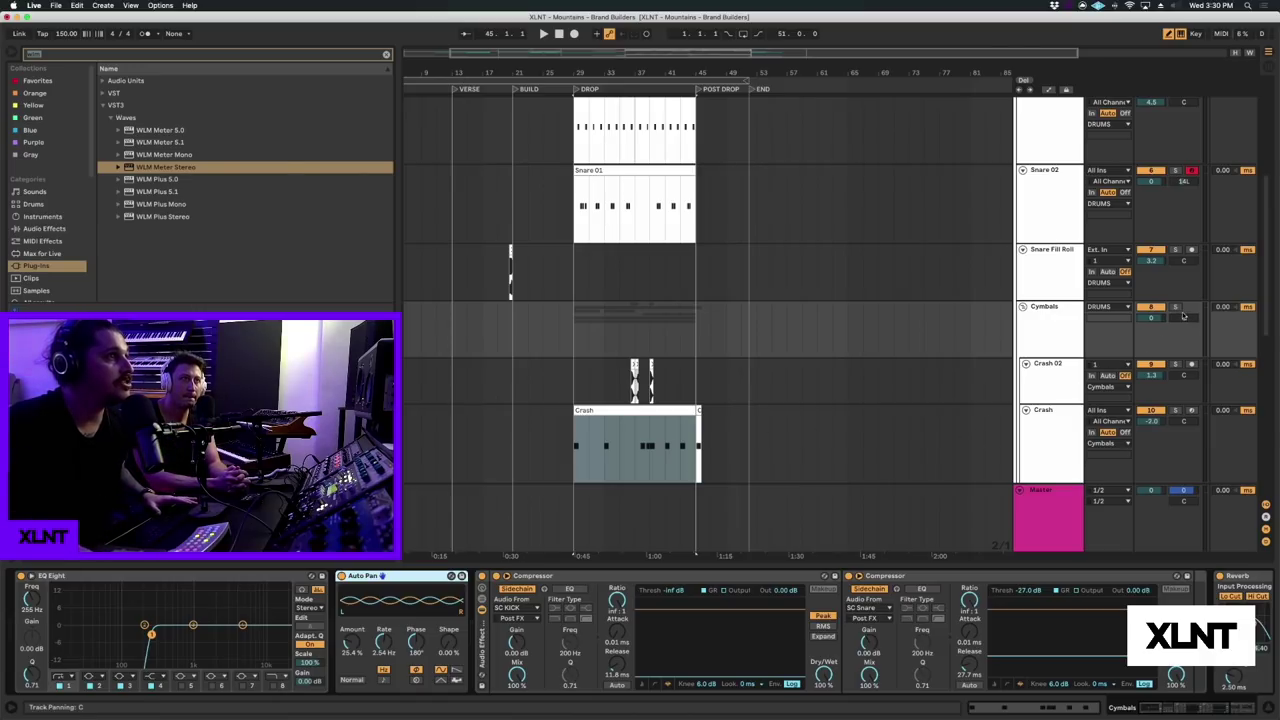
click(628, 331)
click(610, 328)
key(space)
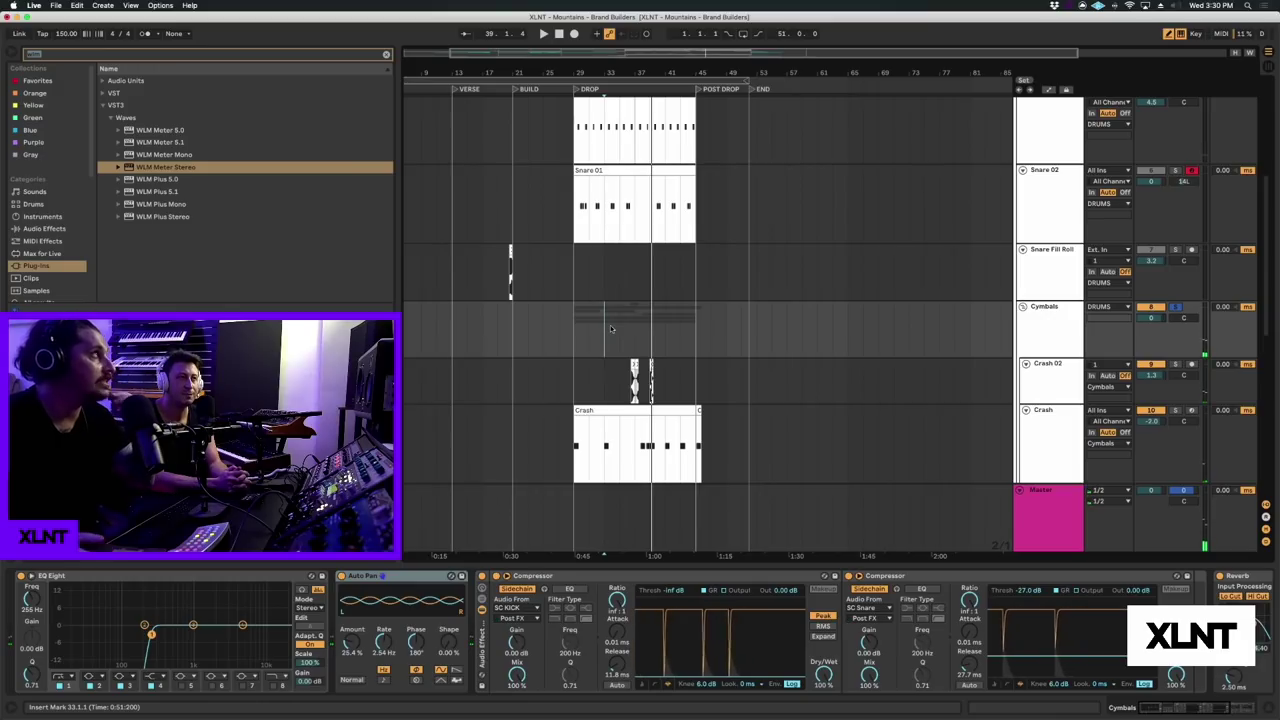
scroll(1167, 602, right, 5)
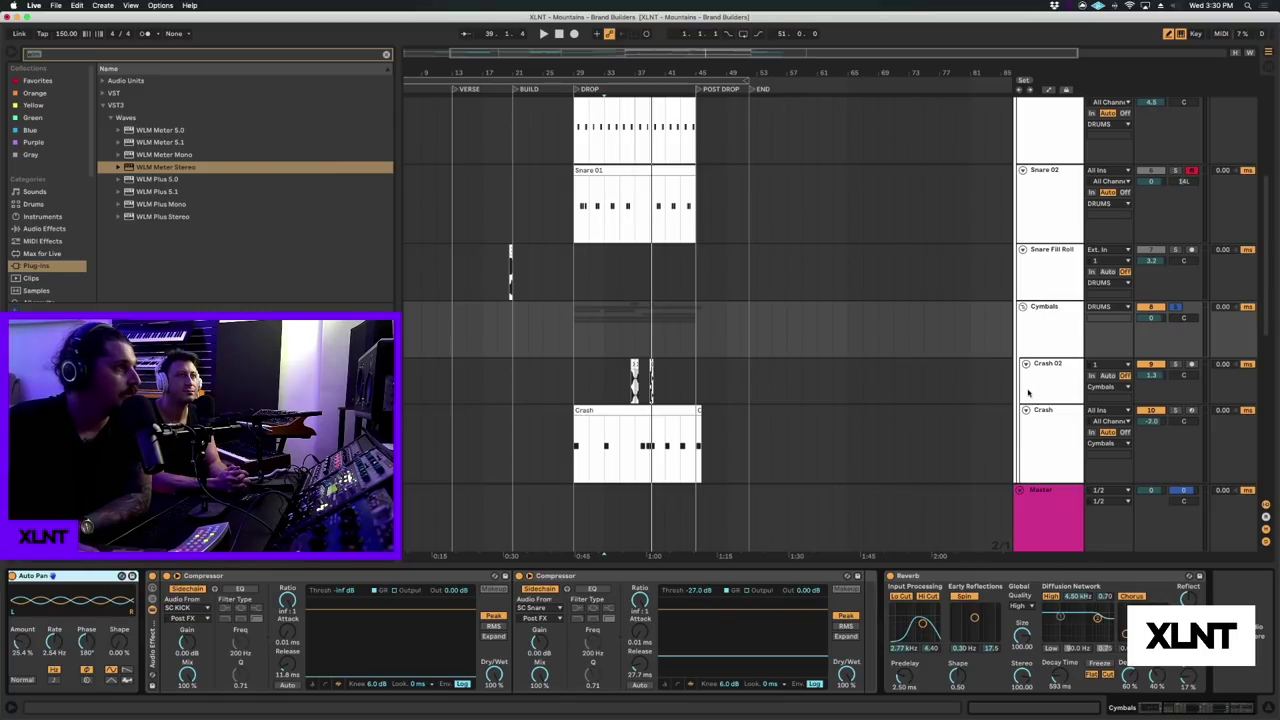
- Fold the Crash track and inspect the devices on the Hihat Loop, Ride, Open Hihat and Big Clap tracks
click(1037, 418)
click(1025, 410)
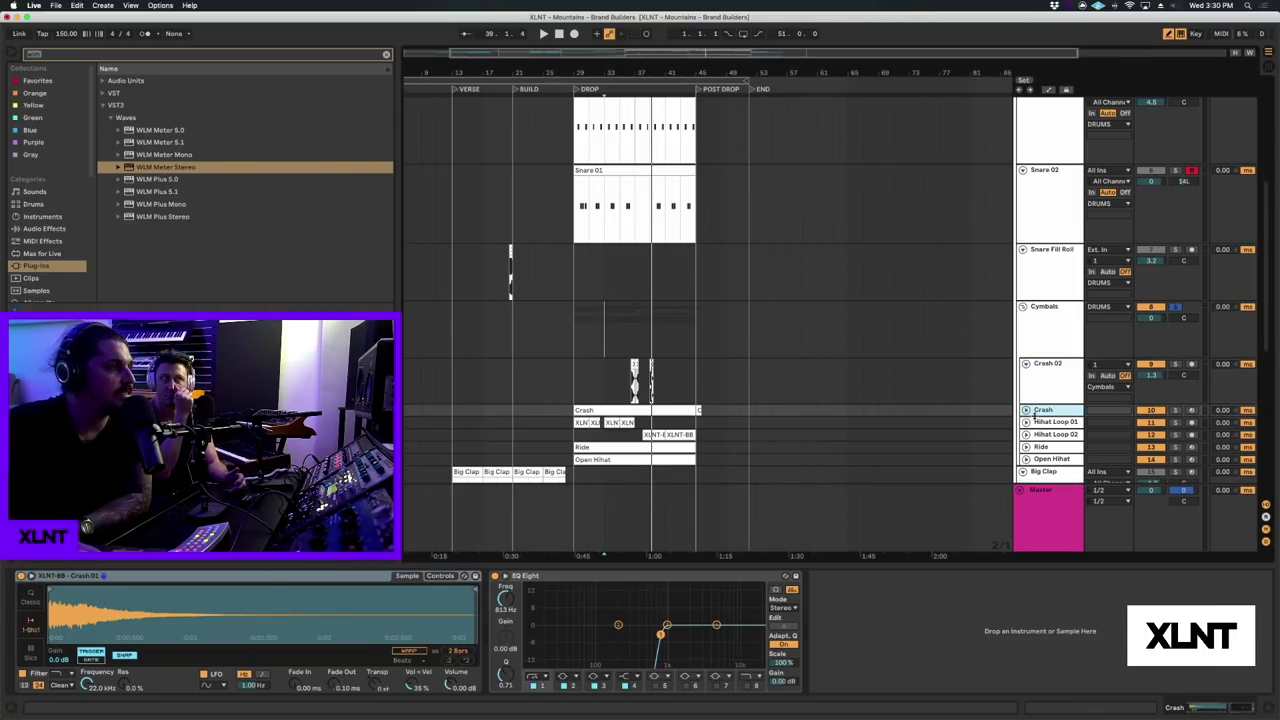
click(1038, 422)
scroll(1038, 423, down, 2)
click(1040, 399)
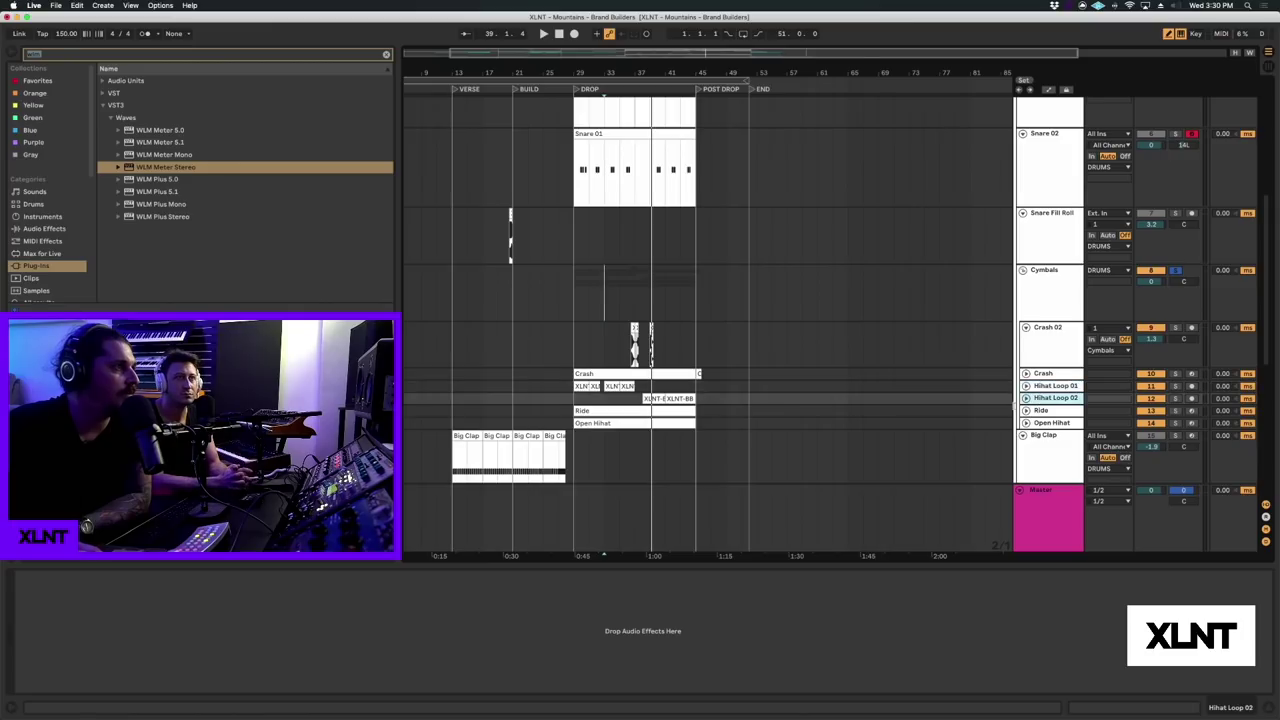
click(1040, 411)
click(1040, 423)
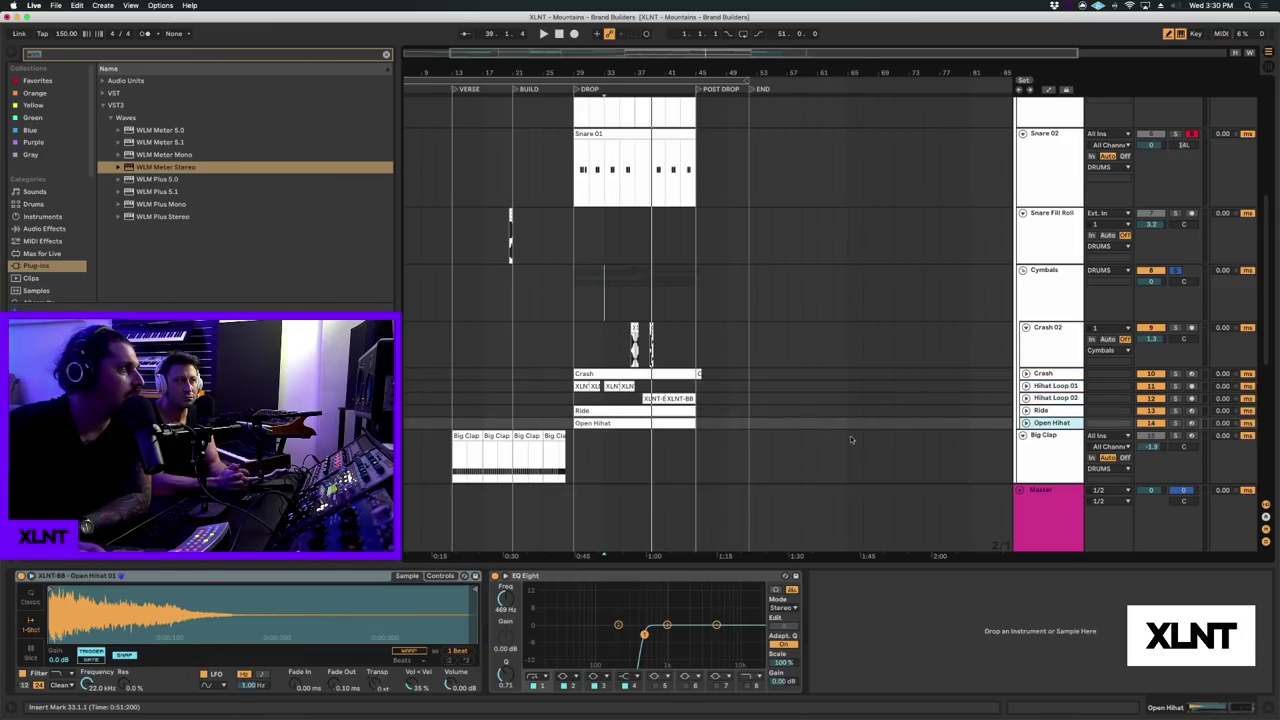
click(1022, 442)
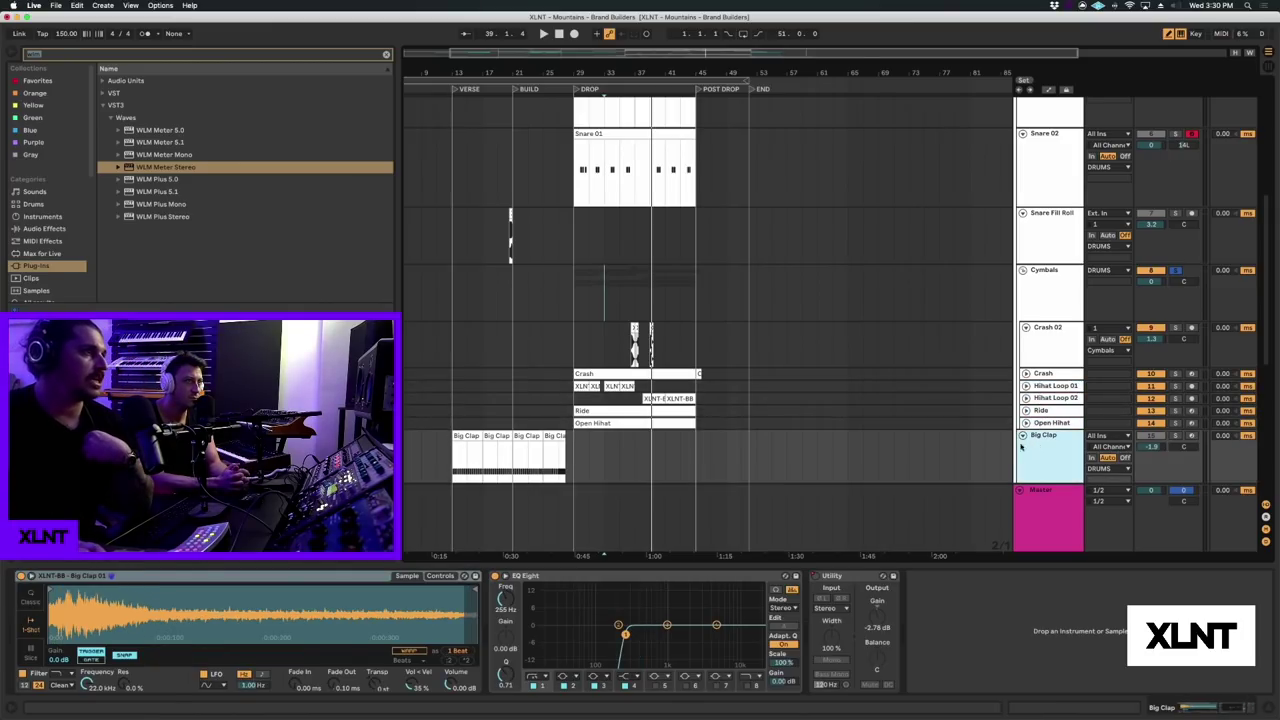
- Fold the Big Clap track and inspect the devices on the Other Drums group
scroll(797, 451, down, 4)
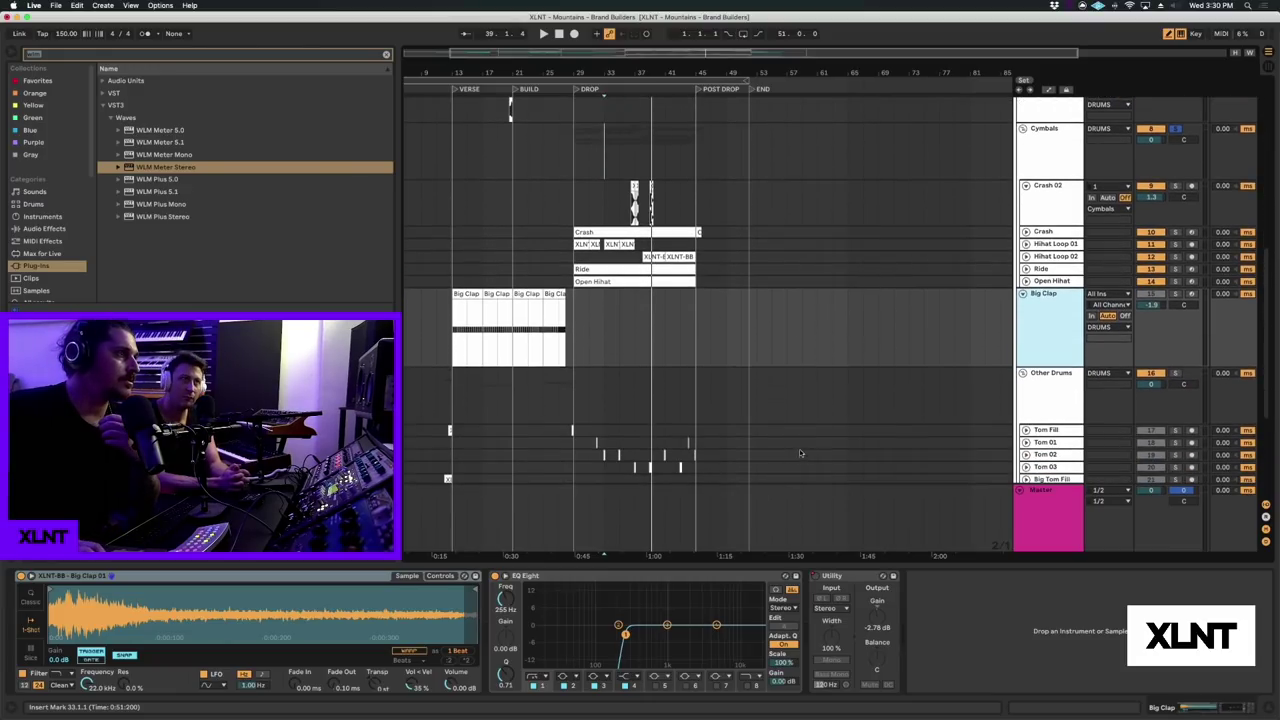
click(1024, 296)
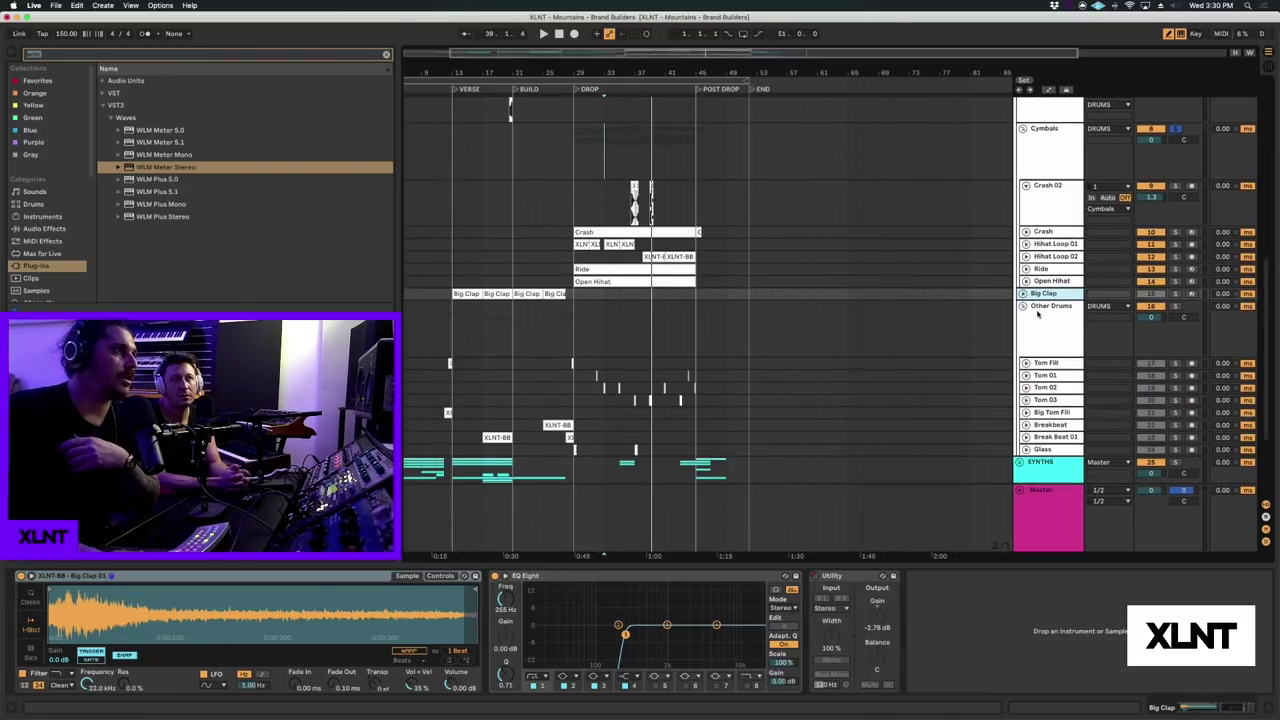
click(1040, 308)
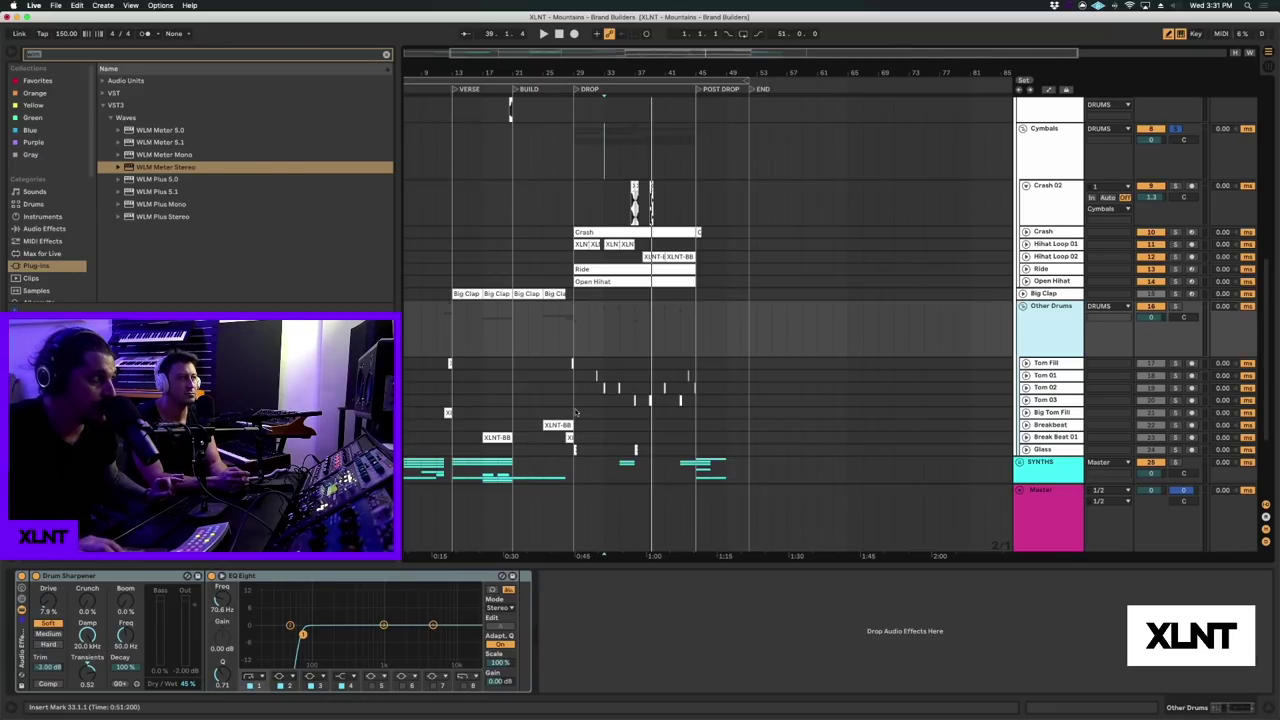
click(577, 343)
scroll(708, 300, down, 3)
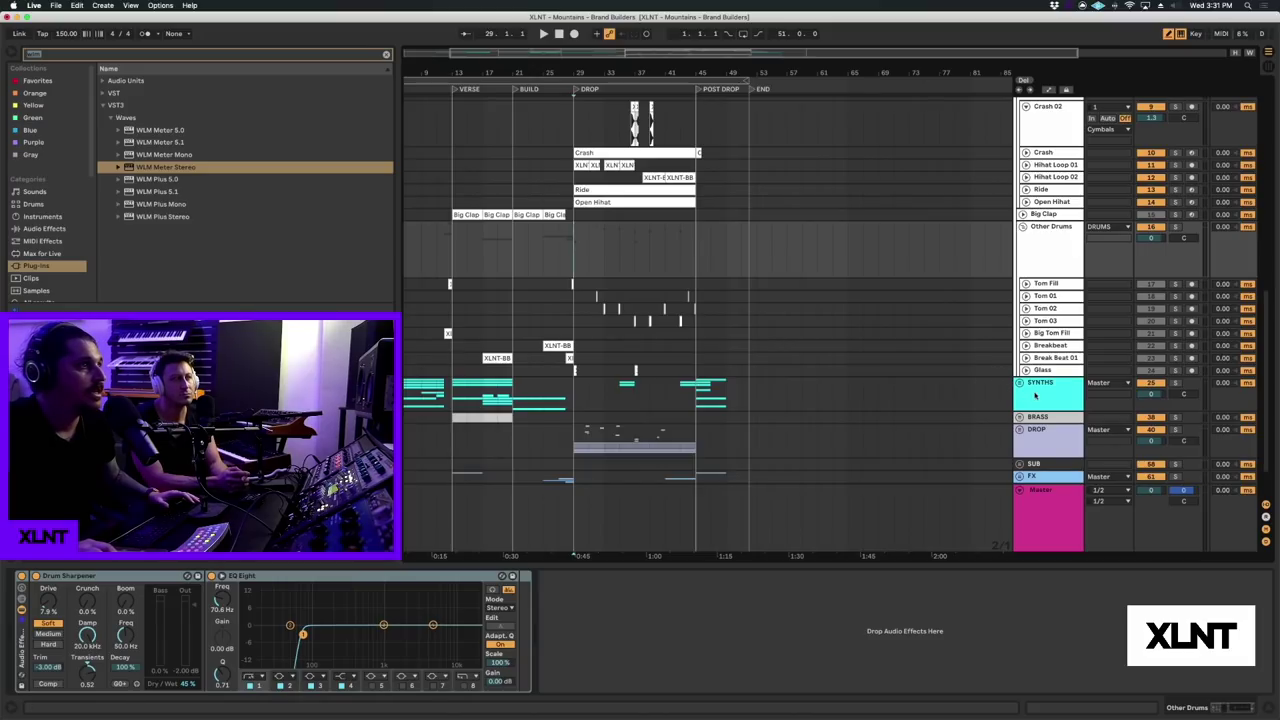
click(1040, 226)
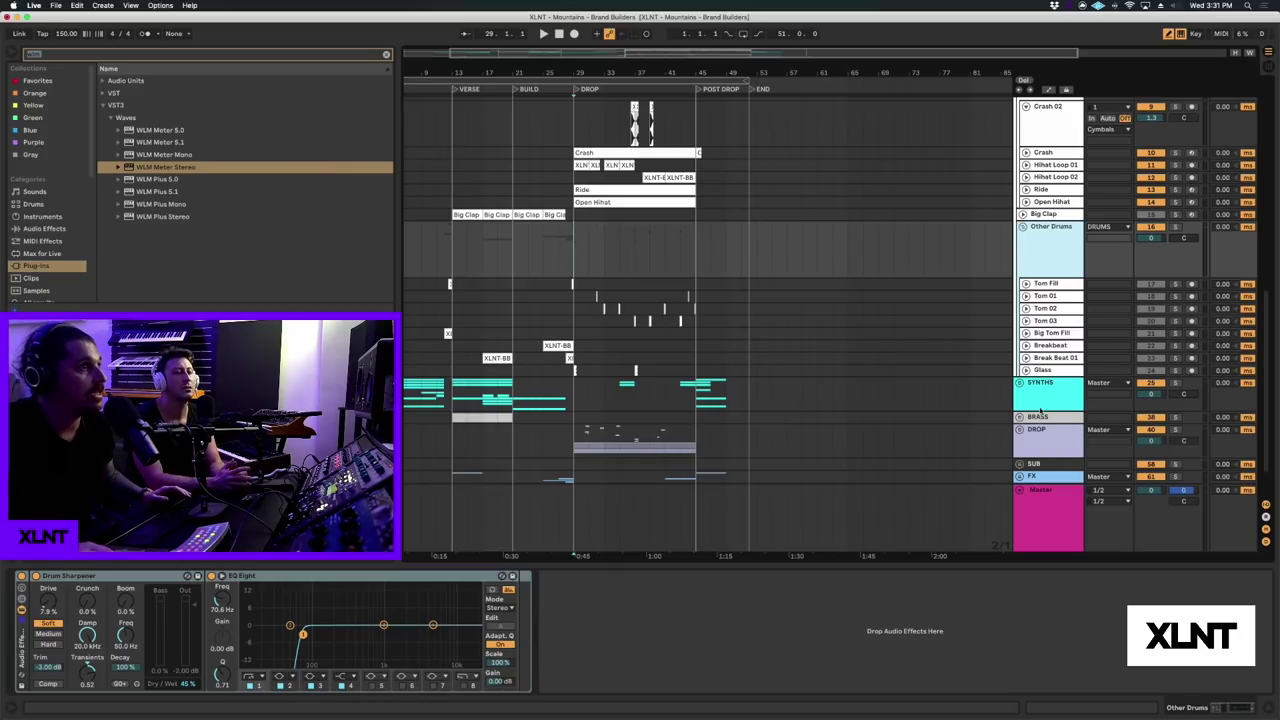
- Unfold the SYNTHS group, solo it and play it from the start of the verse at bar 13
click(1040, 409)
click(1020, 383)
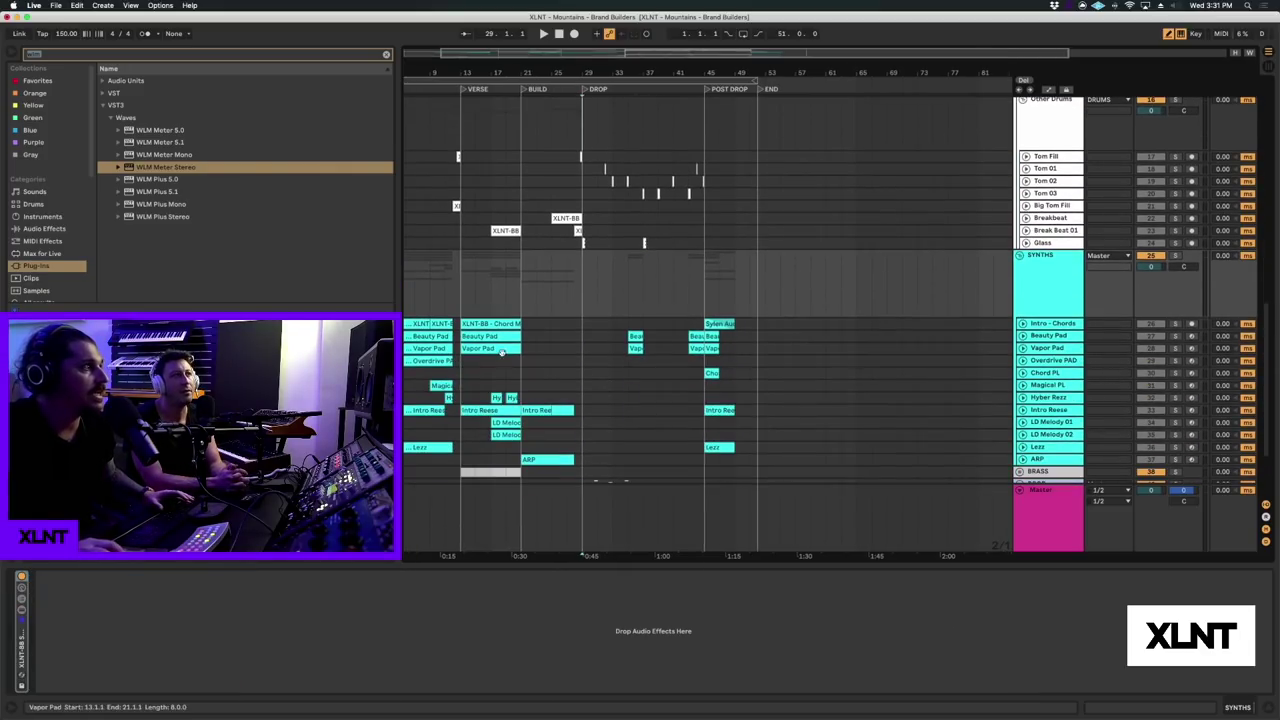
click(503, 335)
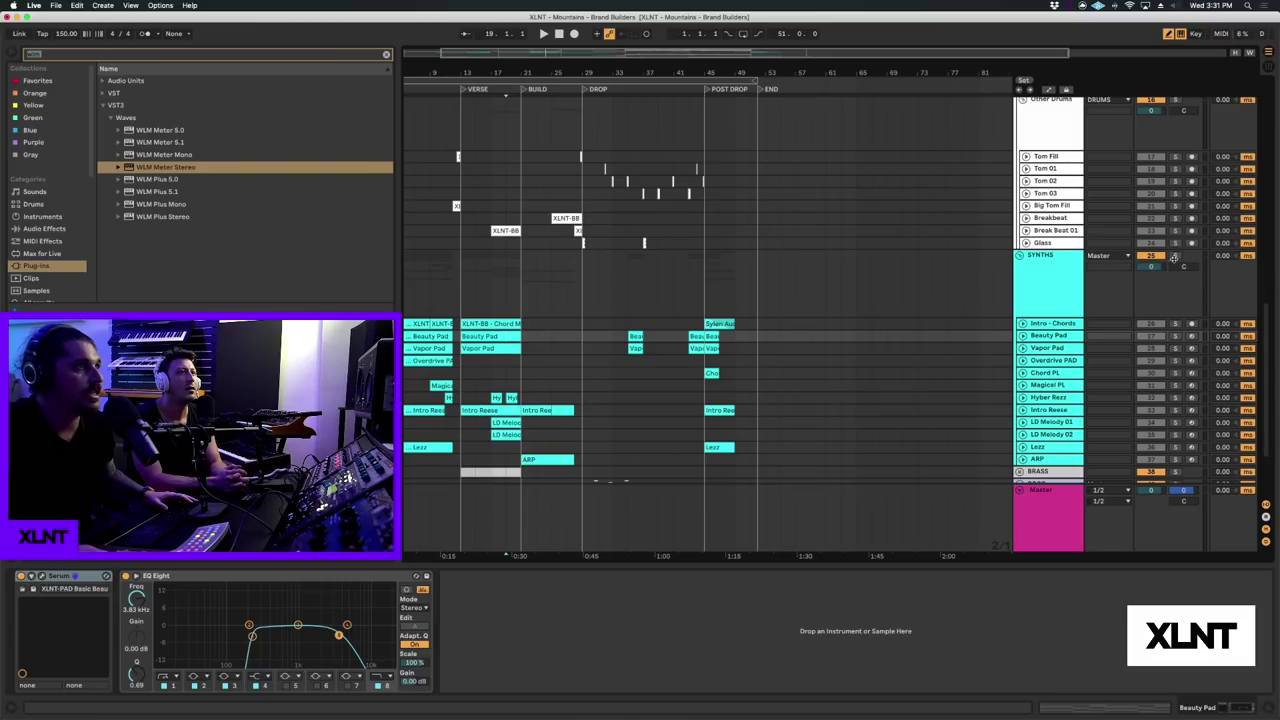
key(space)
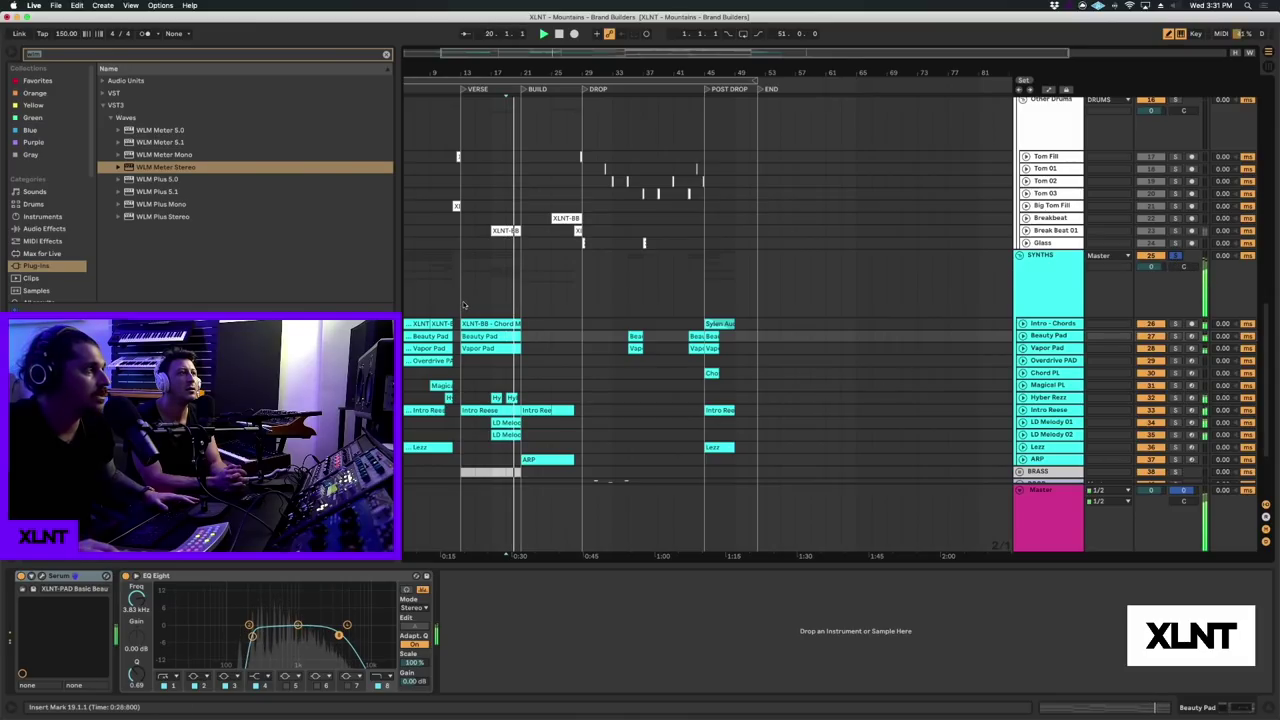
click(461, 303)
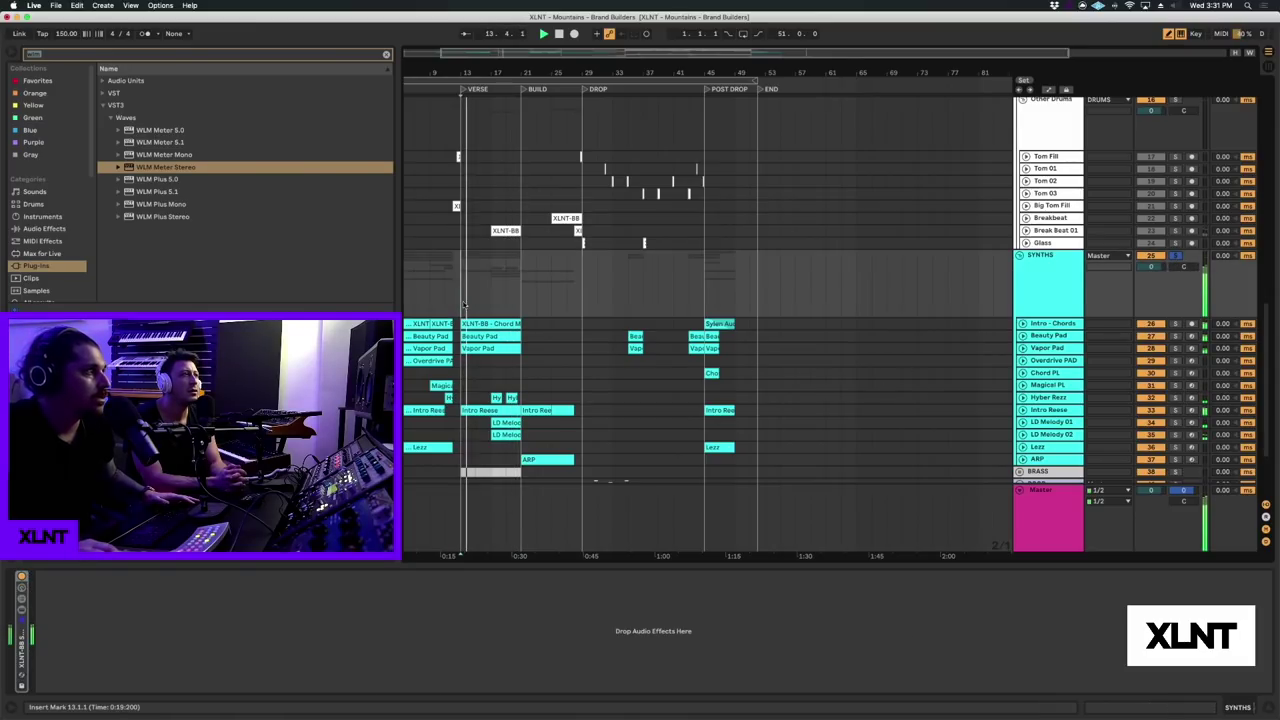
- Inspect the devices on the synth tracks from Intro - Chords and the pads down to Intro Reese and ARP
click(1060, 324)
click(1052, 336)
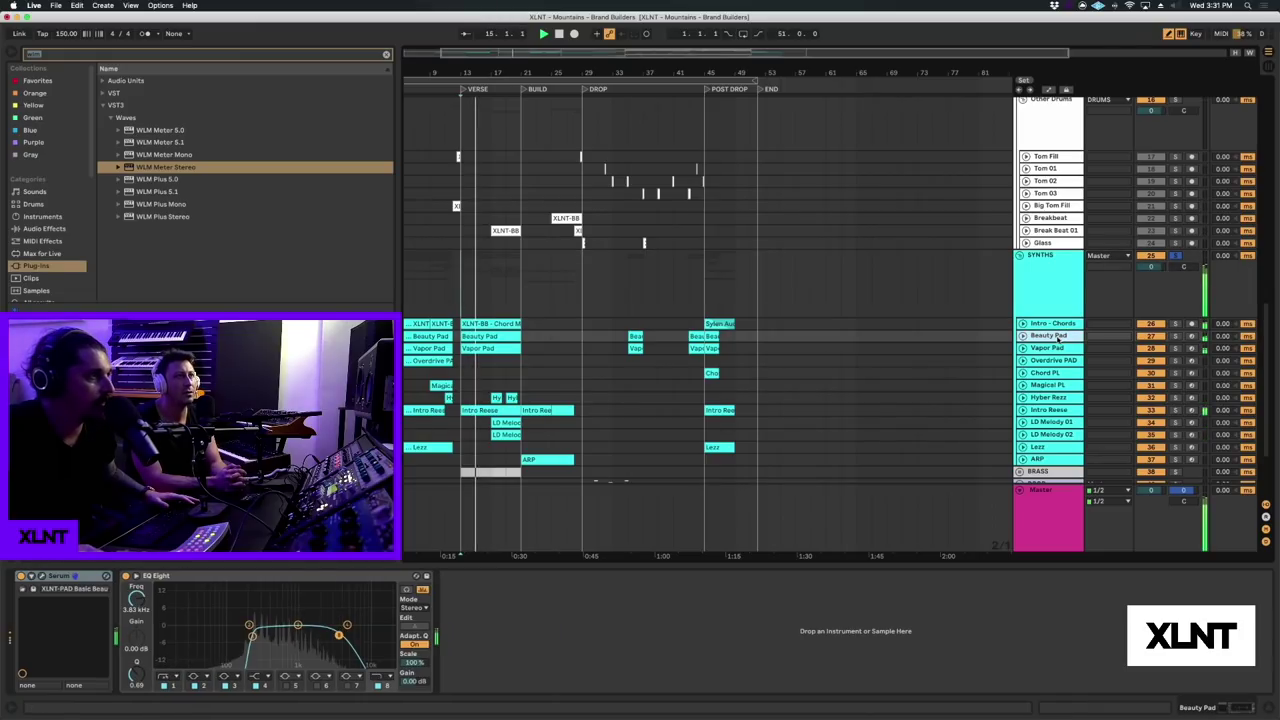
click(1050, 360)
click(1048, 372)
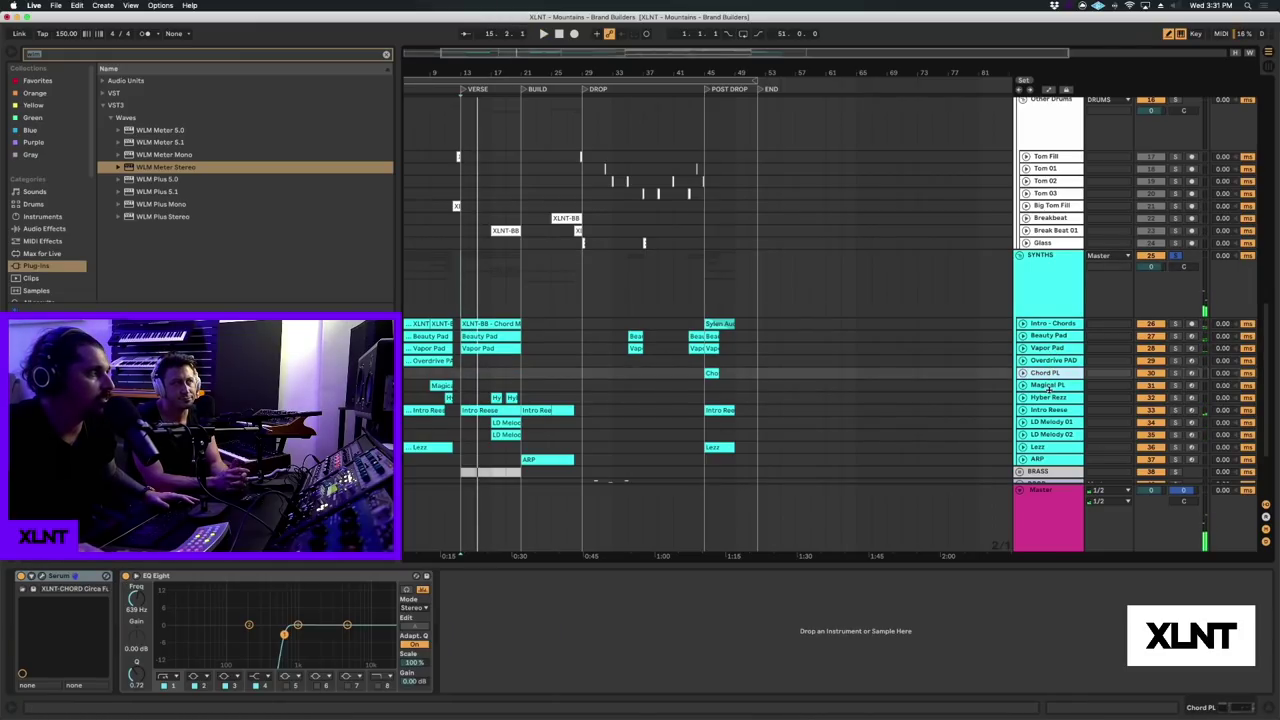
click(1048, 385)
click(1048, 410)
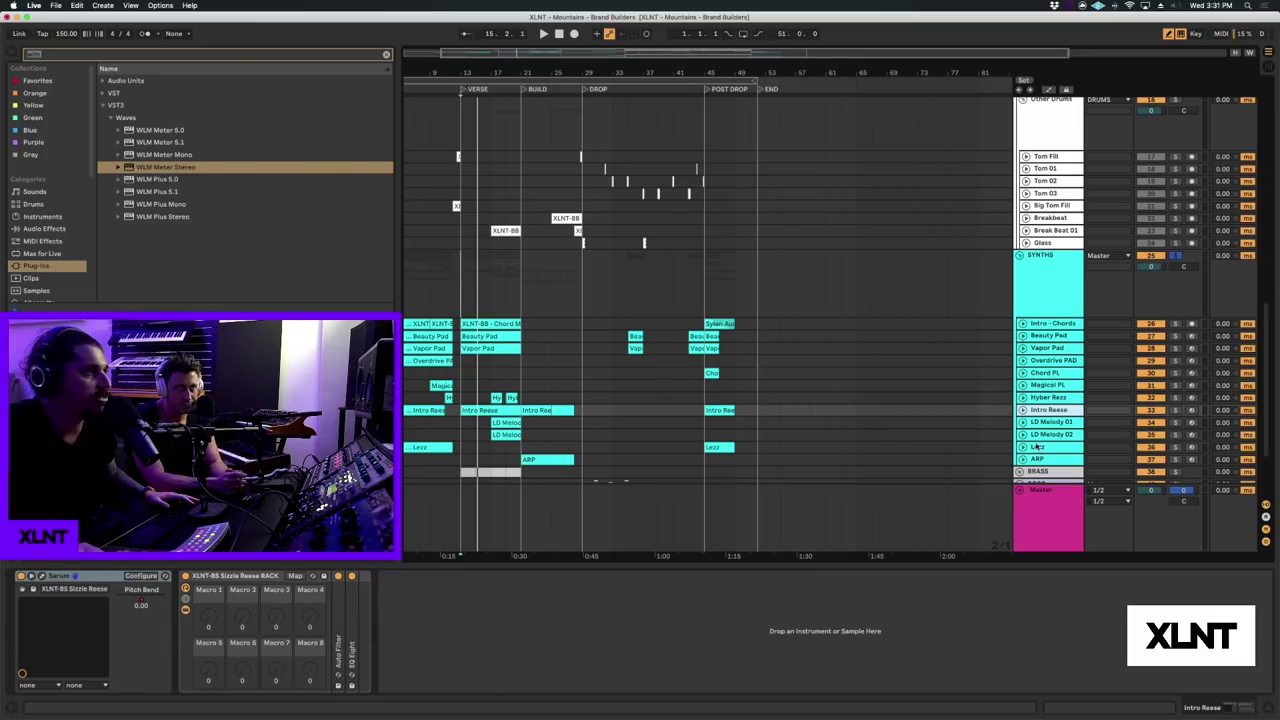
click(1037, 459)
scroll(1038, 459, down, 3)
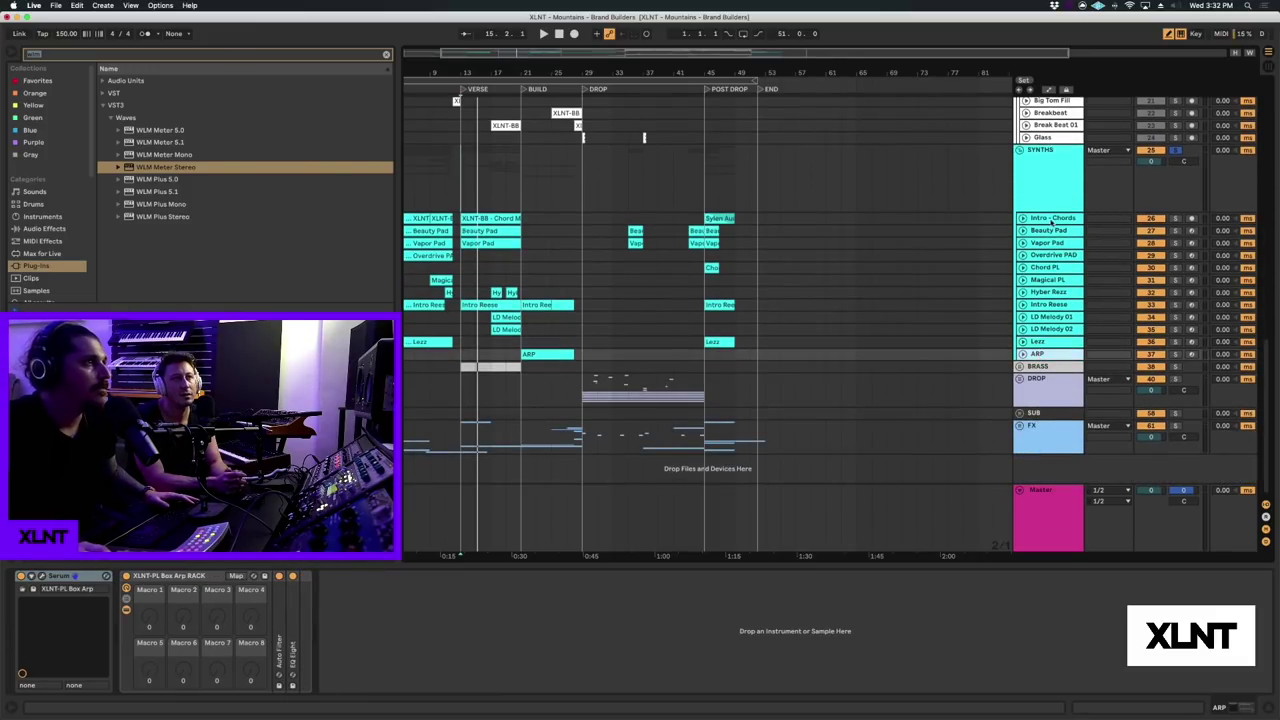
- Expand the effect rack on the SYNTHS group, view it through to the EQ Eight and play the synths from bar 13
click(1048, 200)
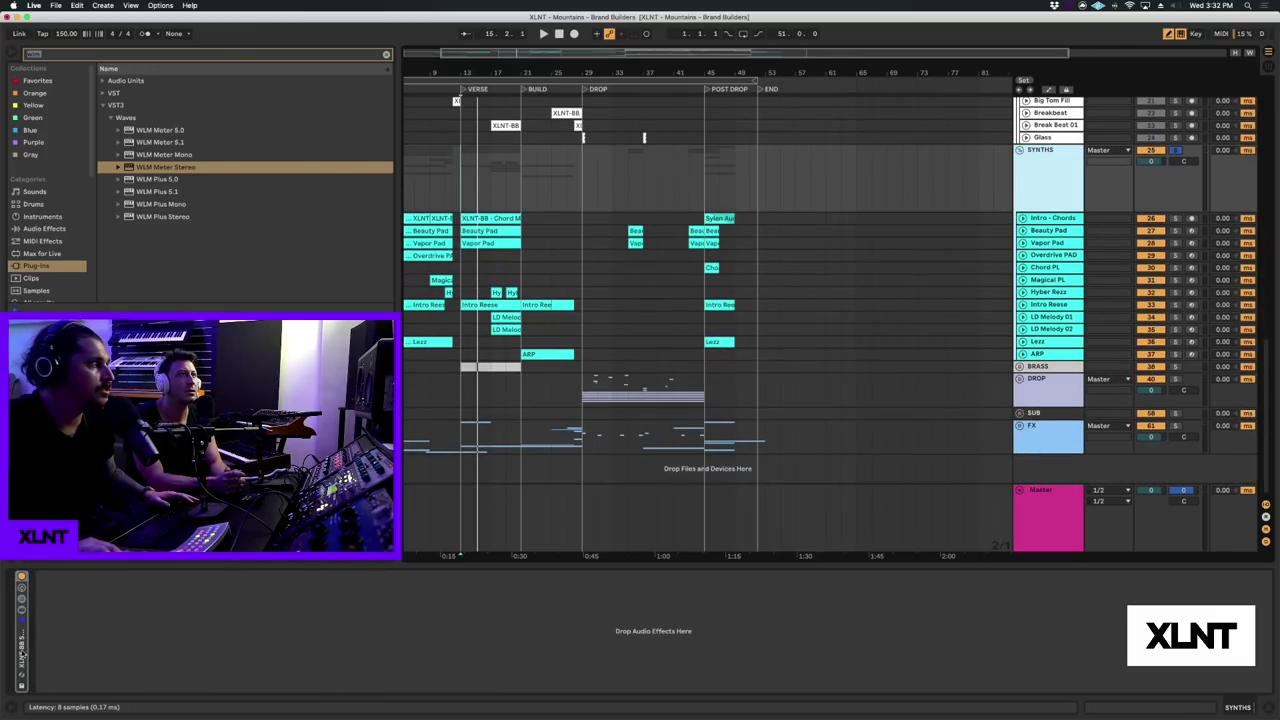
double_click(26, 655)
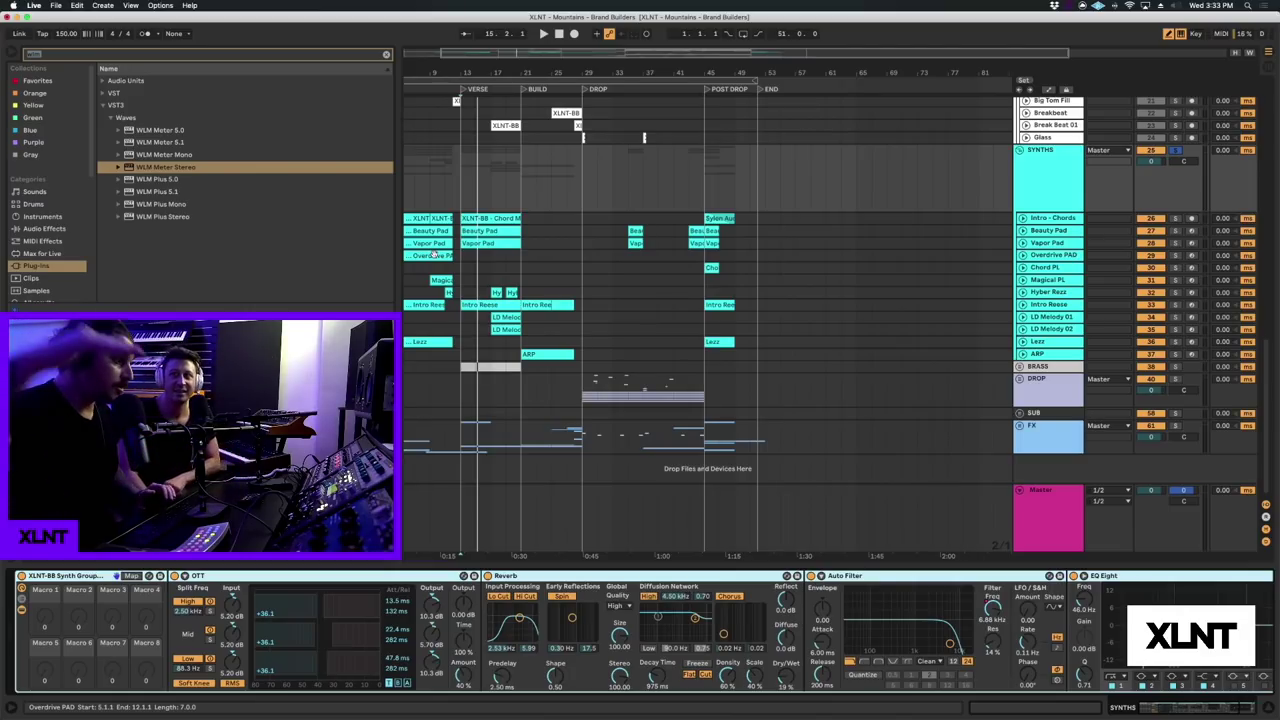
scroll(833, 275, up, 5)
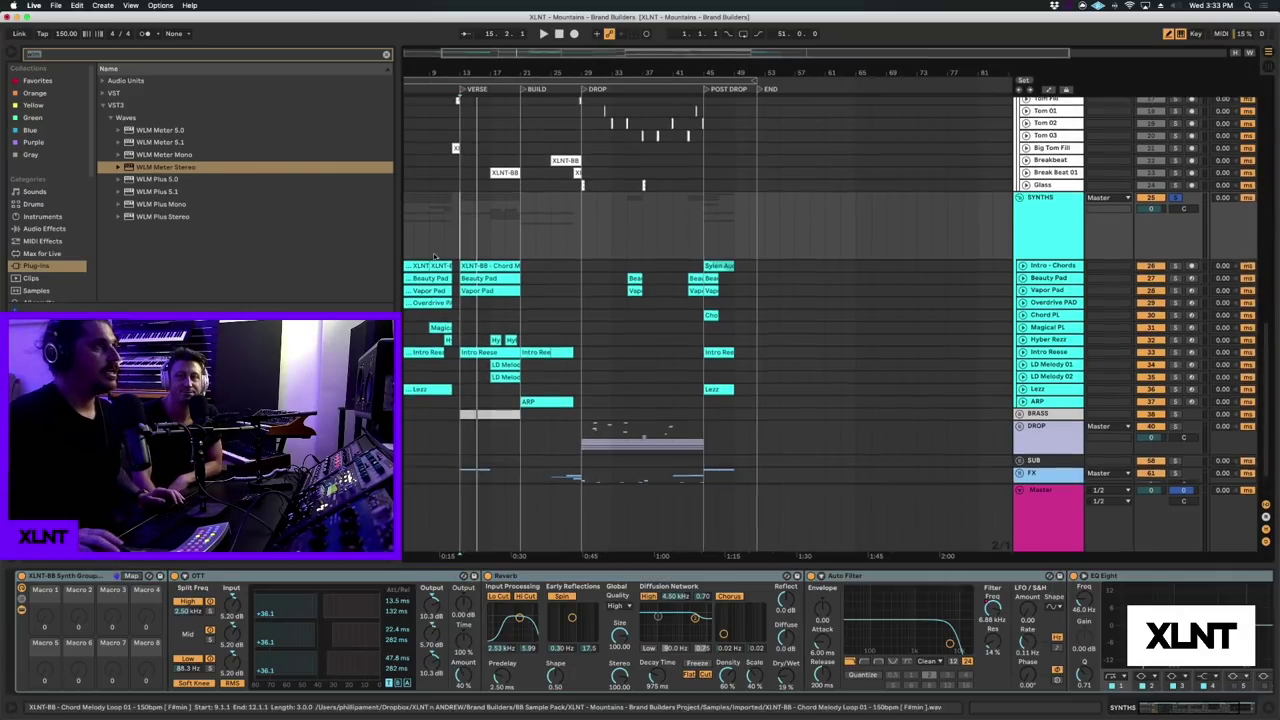
scroll(833, 275, down, 3)
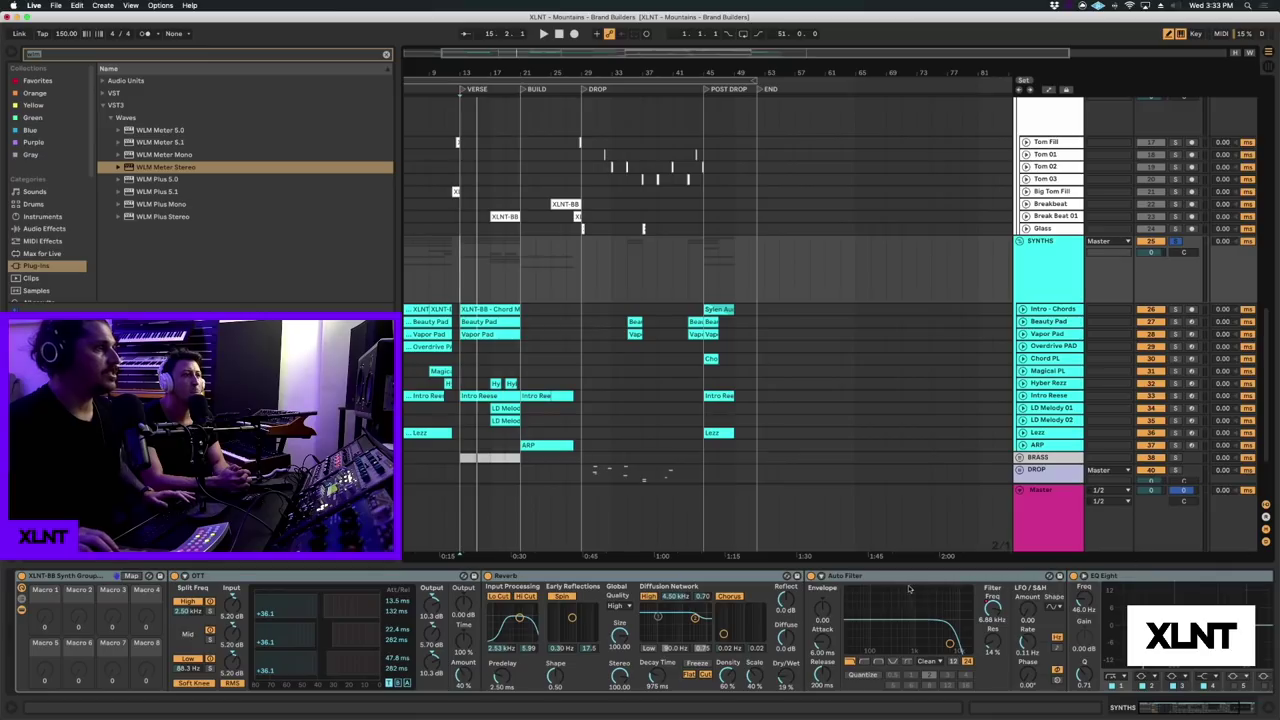
click(523, 278)
scroll(1097, 378, down, 3)
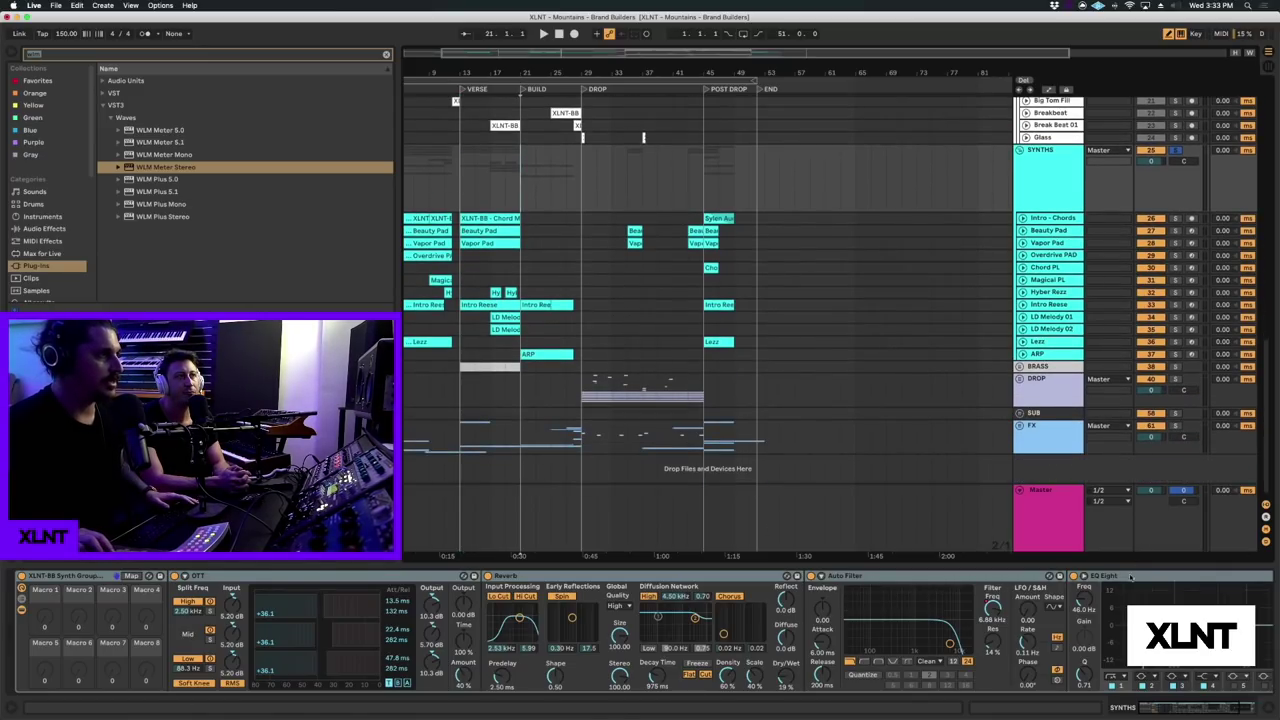
click(1131, 577)
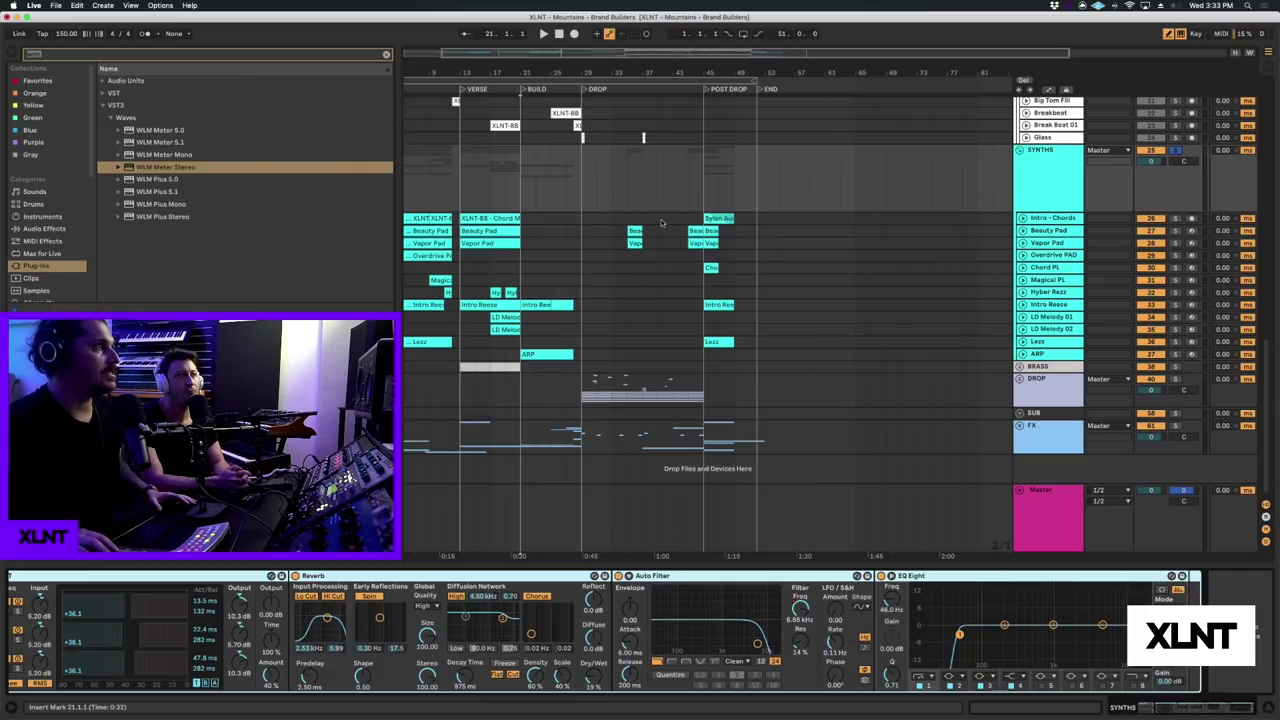
key(space)
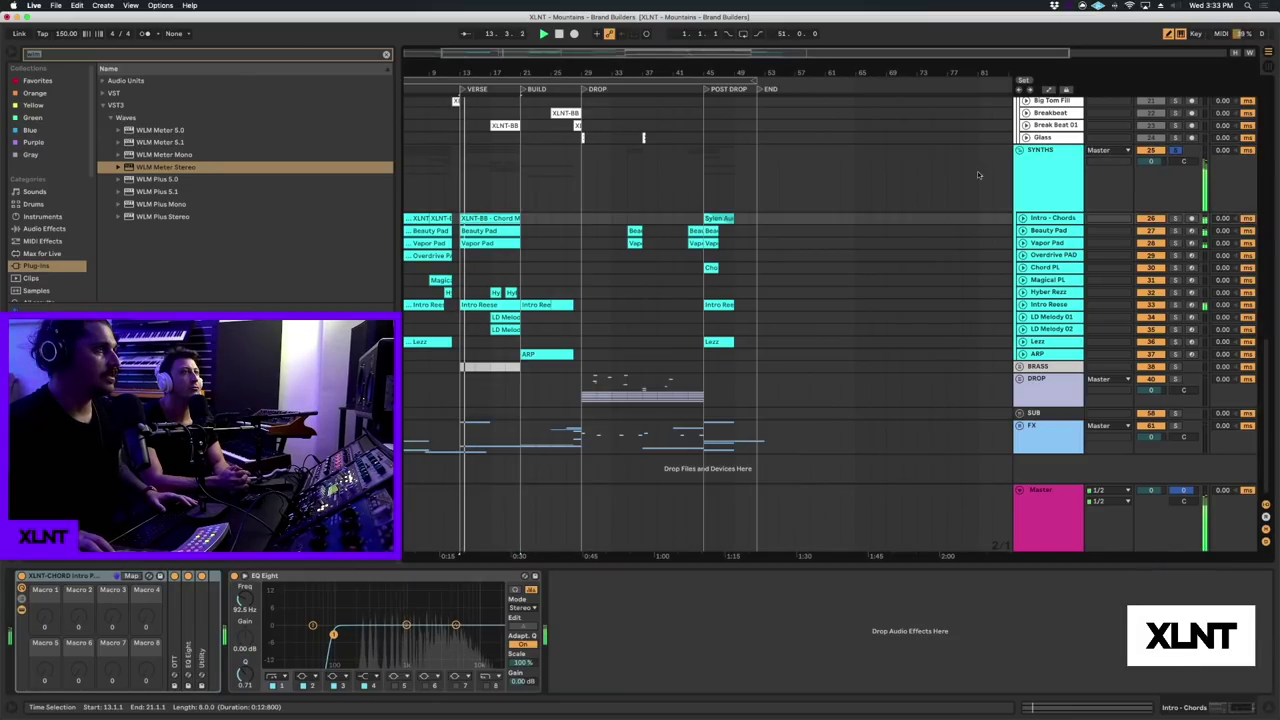
click(1023, 177)
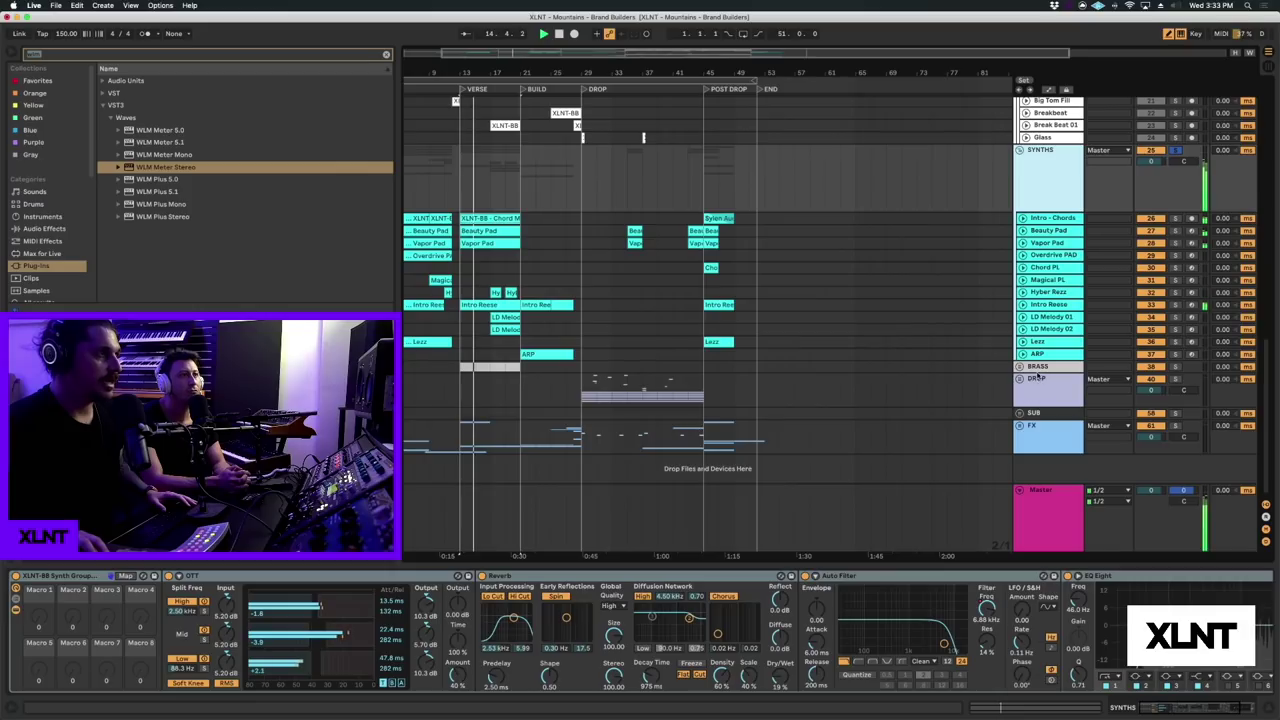
- Unfold the BRASS group and inspect the EQ Eight on the Brass LD Audio track
click(1030, 367)
click(1019, 367)
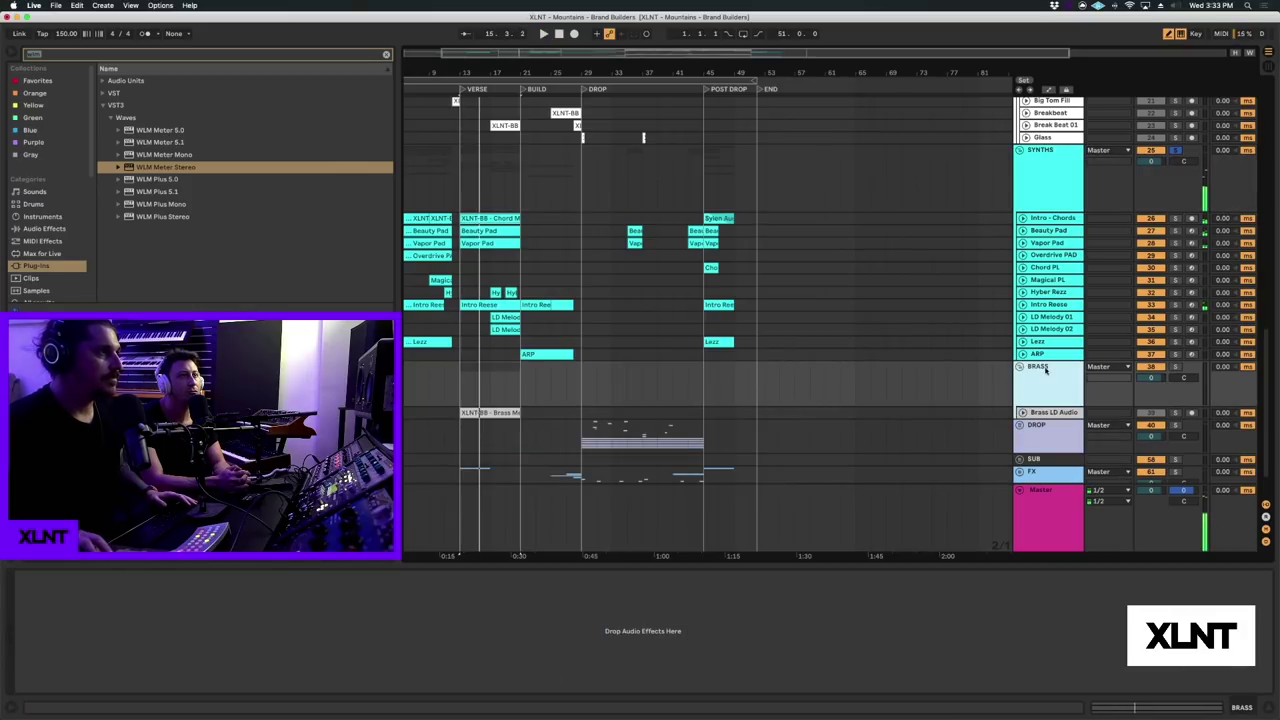
click(1050, 412)
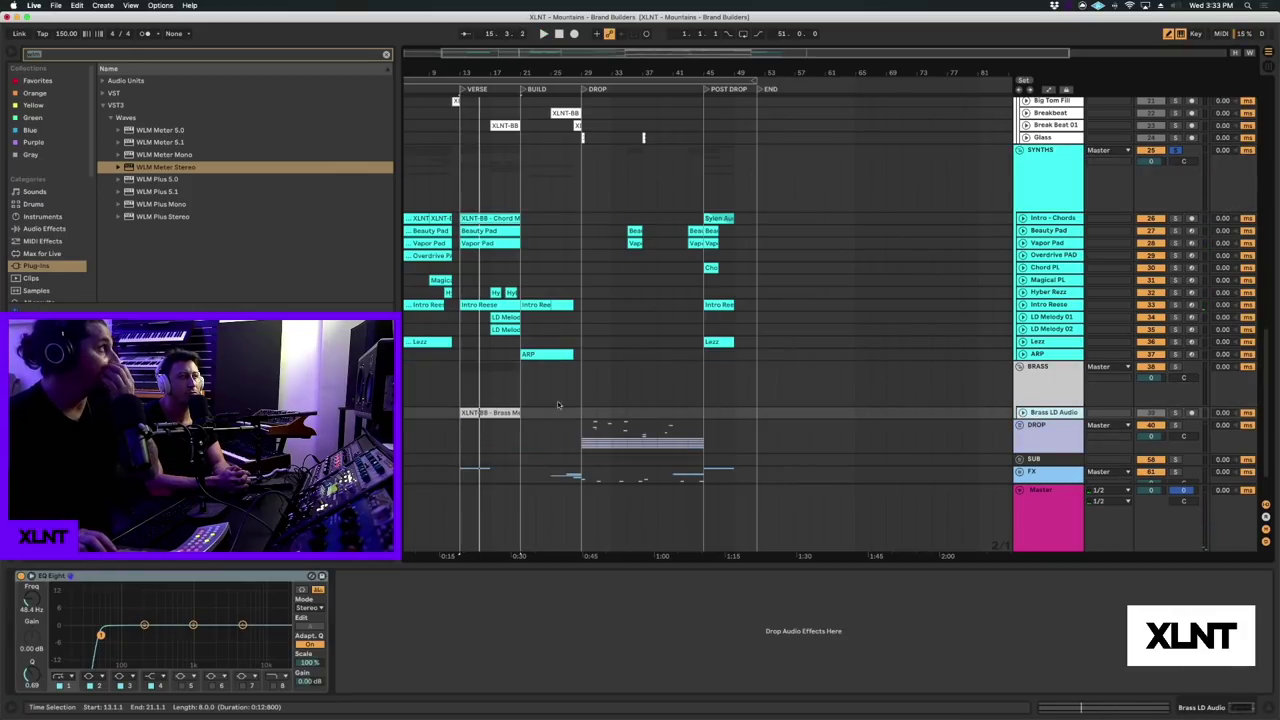
- Unfold the DROP group and examine its effect chain, including the sidechain compressors fed by SC KICK and SC Snare
scroll(600, 400, down, 3)
click(1024, 380)
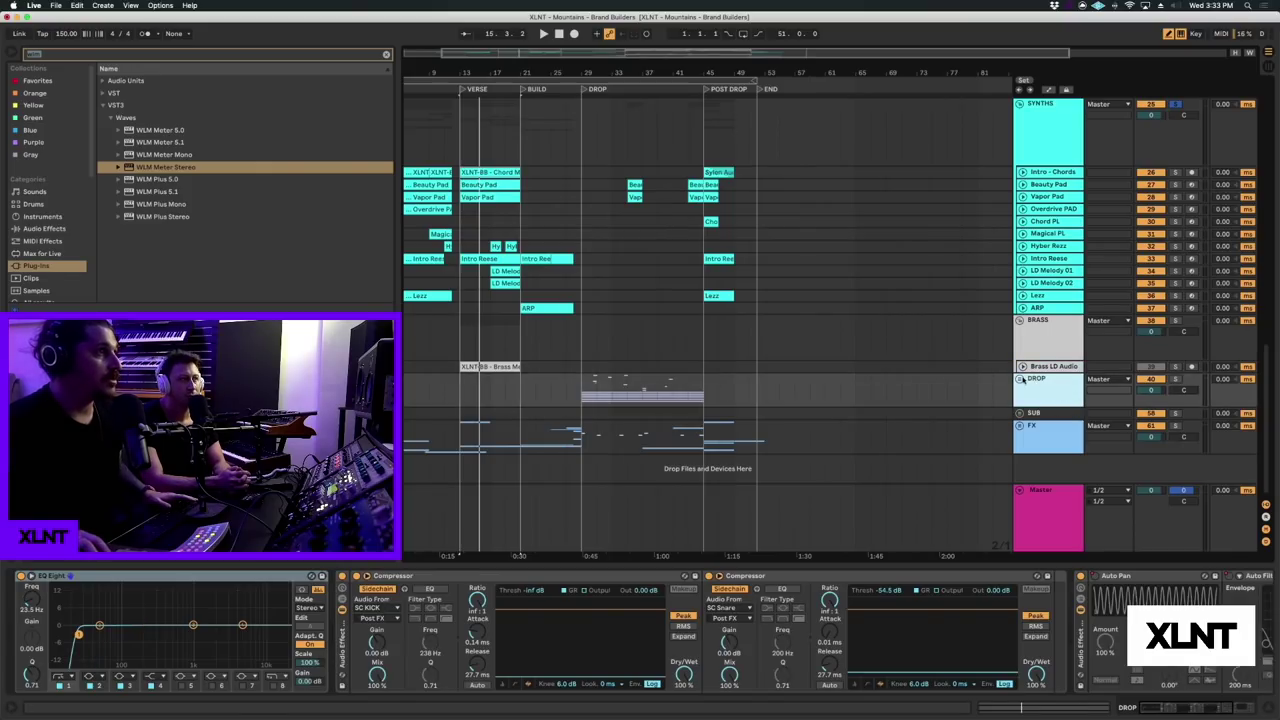
click(1020, 379)
scroll(716, 349, down, 5)
click(580, 199)
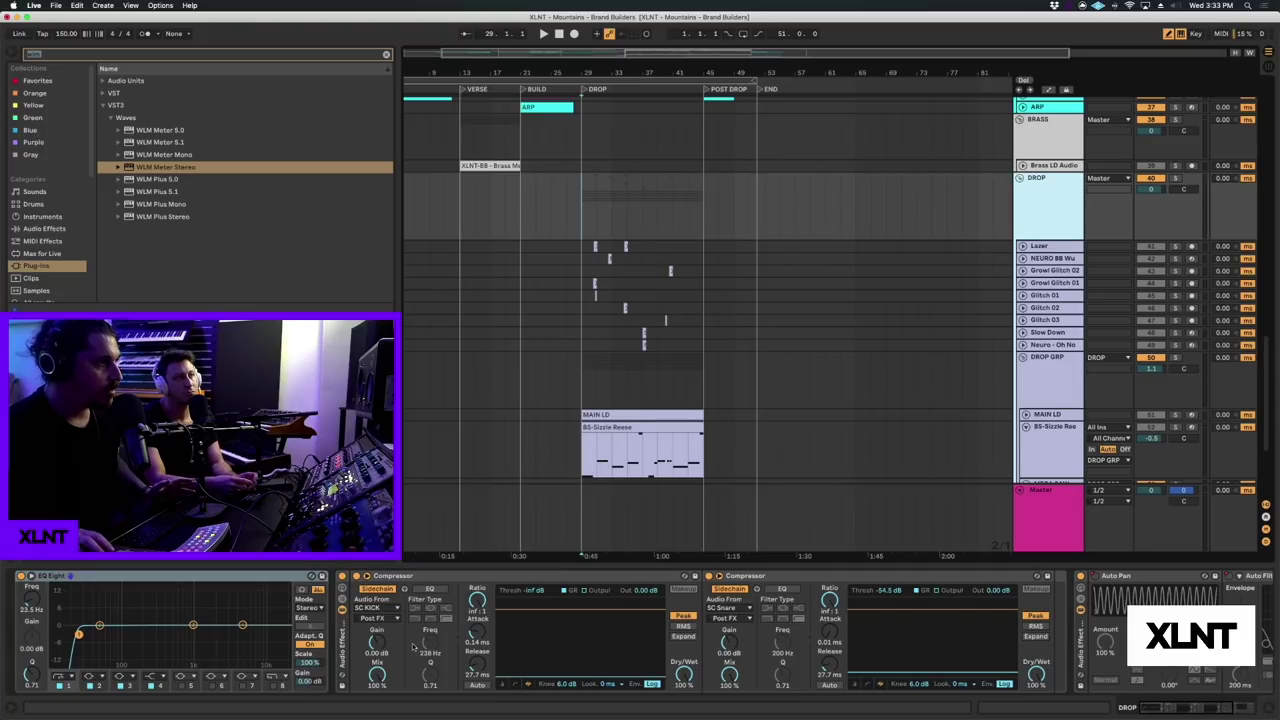
scroll(400, 625, right, 3)
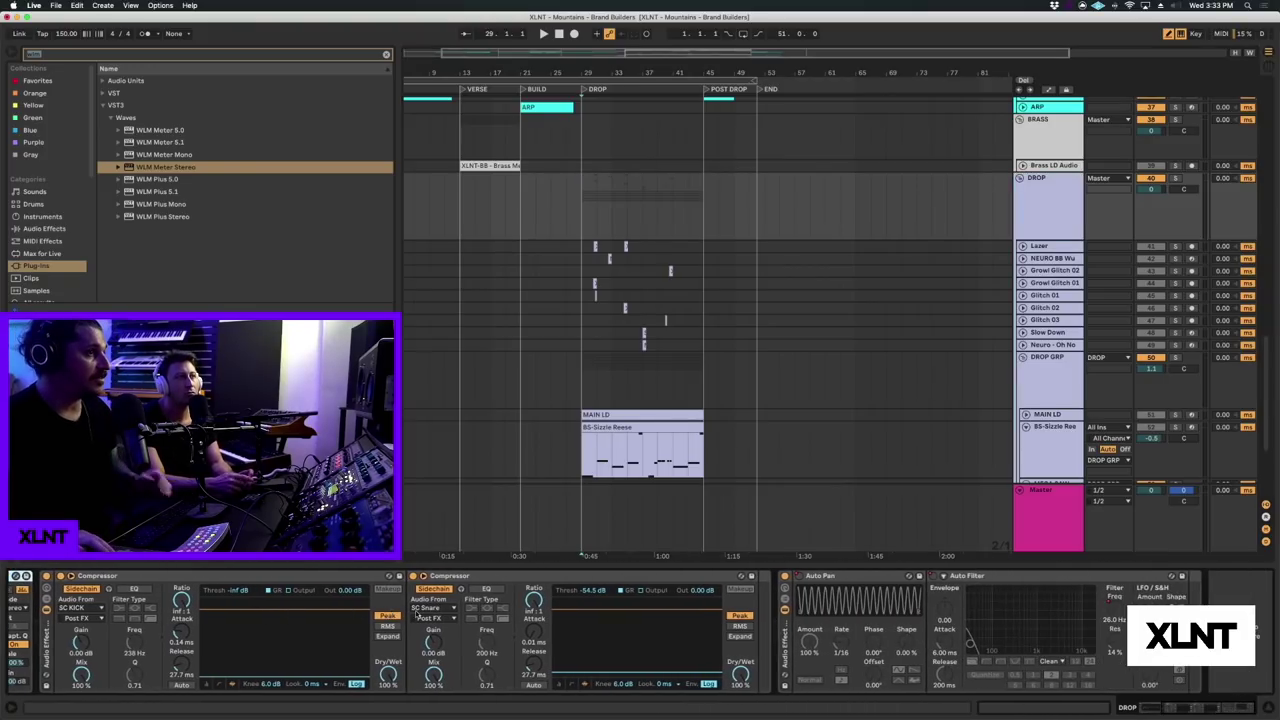
scroll(250, 625, left, 3)
click(180, 623)
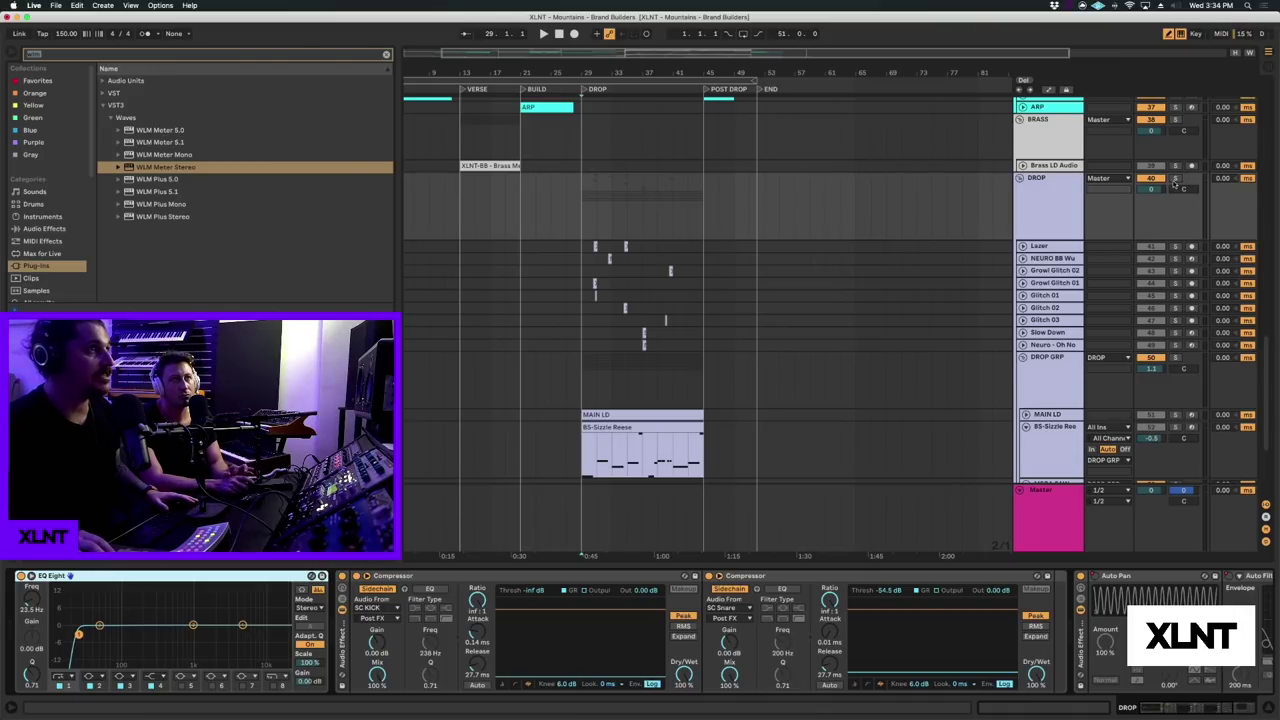
- Solo the DROP group and play it from the start of the drop at bar 29
click(562, 175)
key(space)
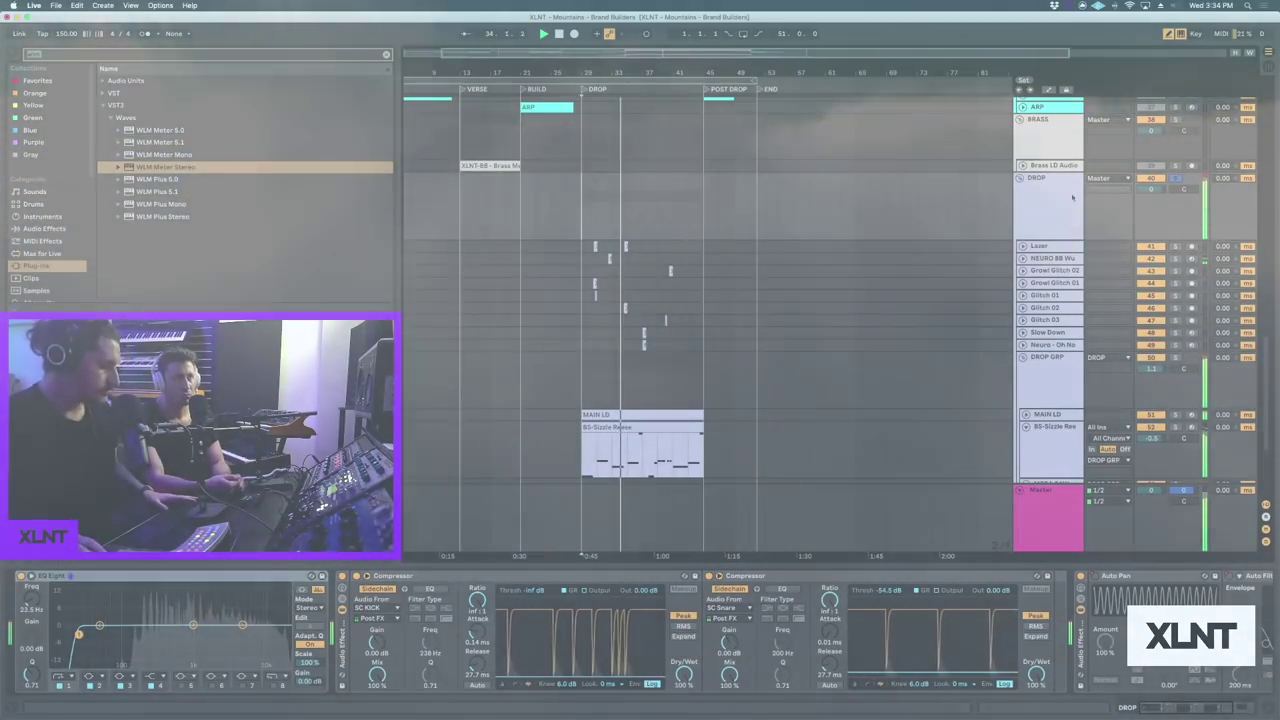
key(space)
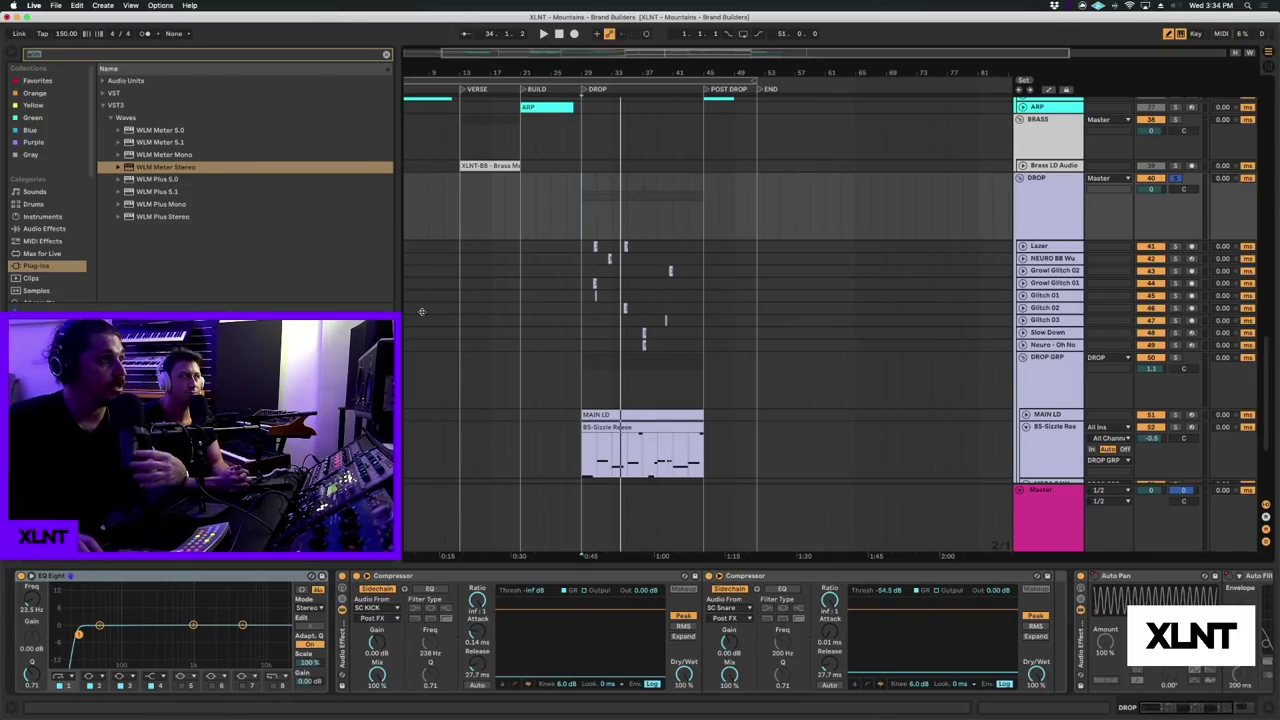
- Inspect the devices on the Lazer track and on the DROP, DROP GRP and MEGA SAW groups
click(1038, 246)
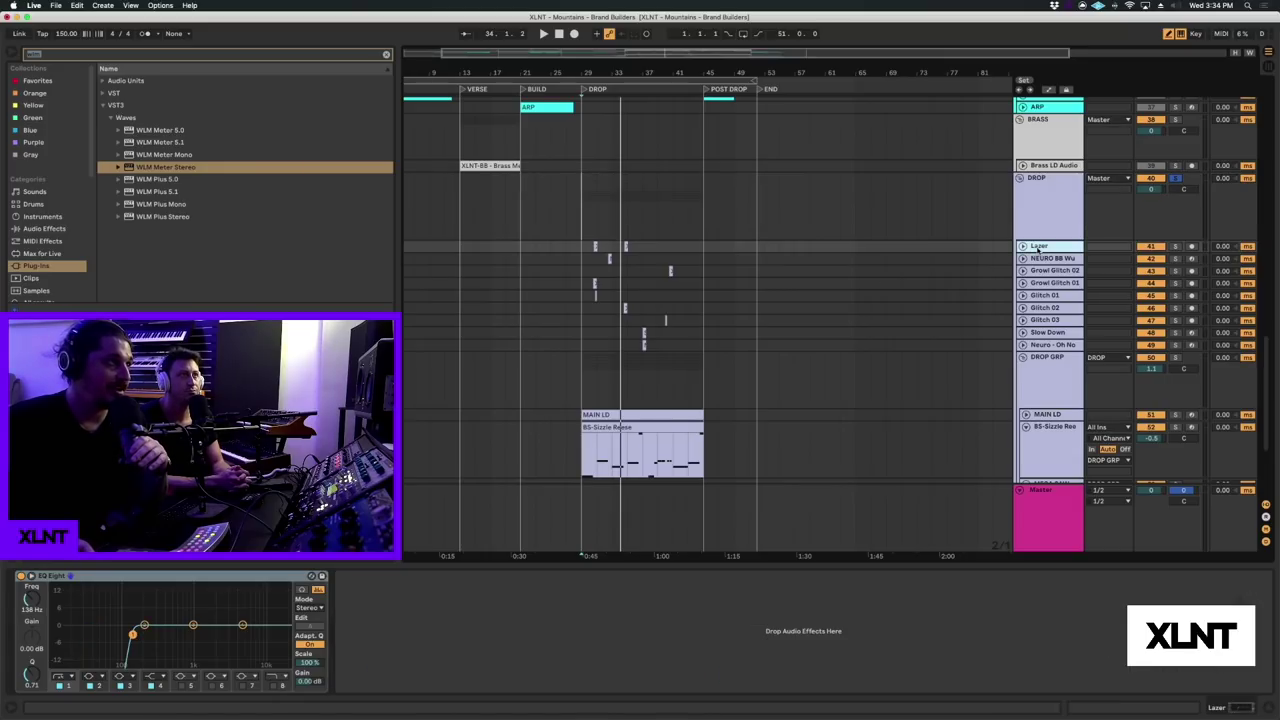
click(1034, 226)
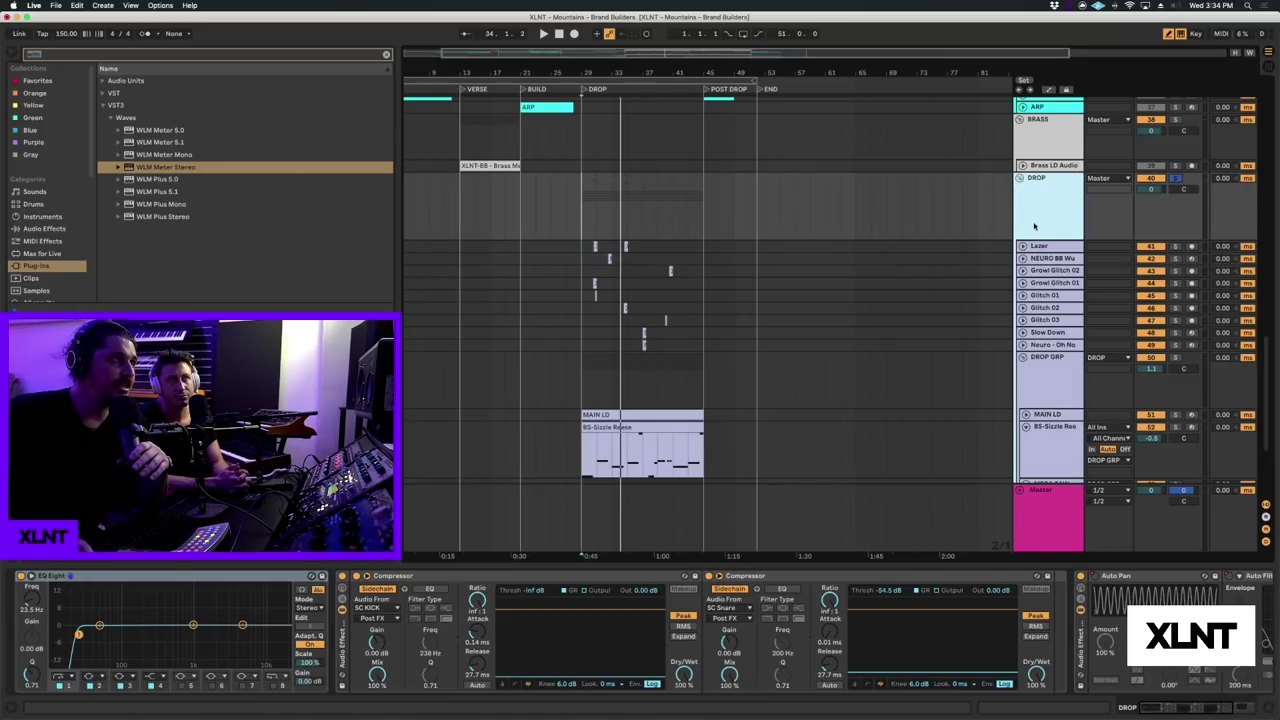
click(1038, 368)
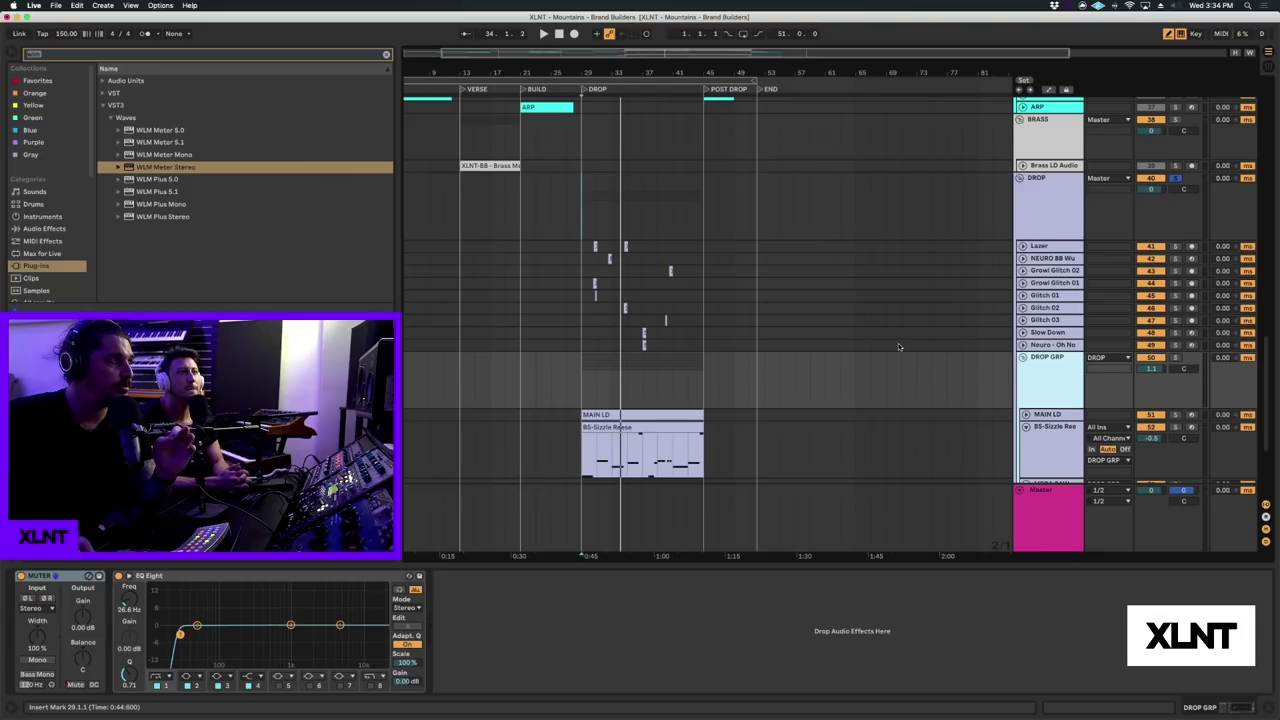
scroll(898, 343, down, 3)
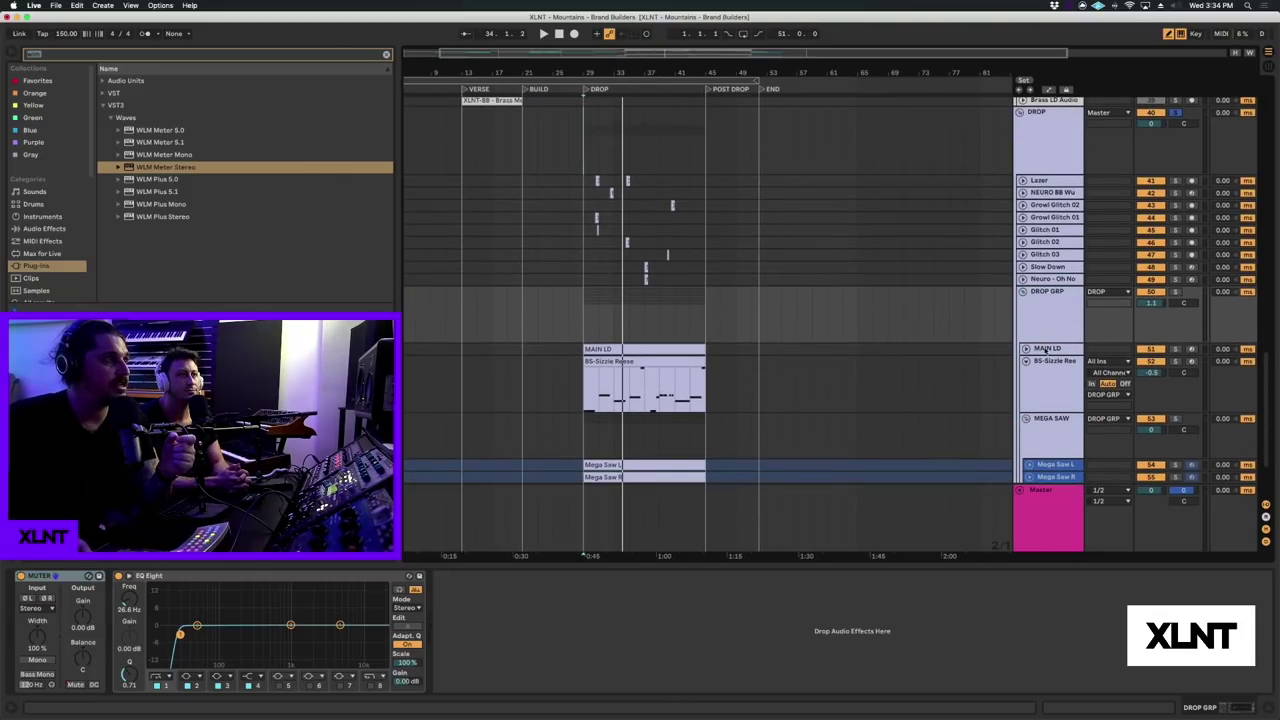
click(1047, 369)
scroll(1047, 369, down, 3)
click(1050, 343)
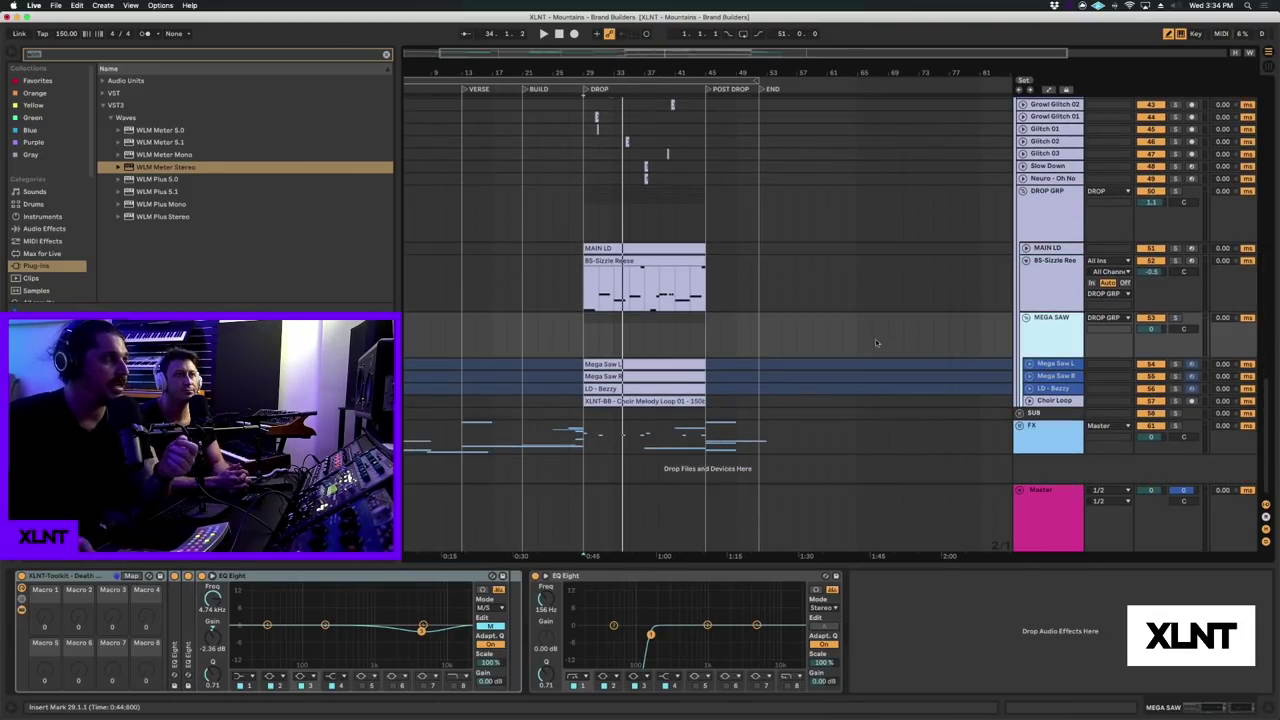
click(596, 368)
click(1190, 325)
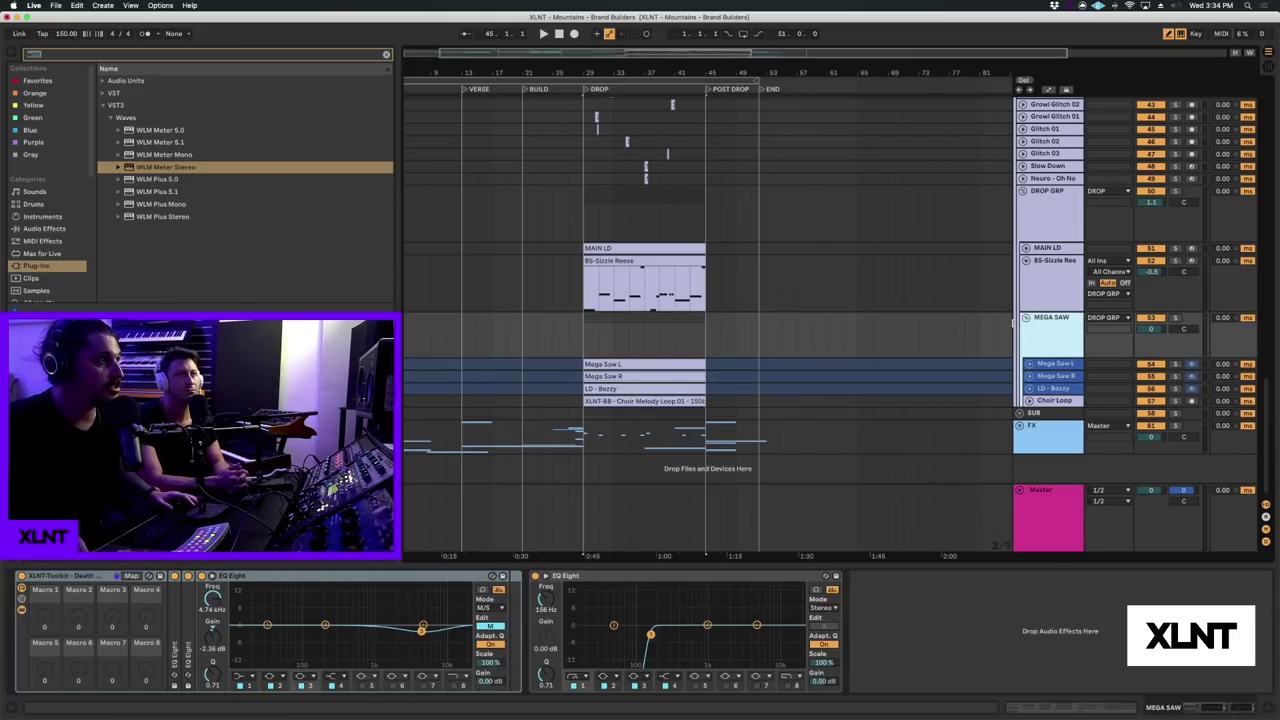
- Review the DROP group's devices, return to the MEGA SAW group and expand its two collapsed EQ Eights to inspect their curves
scroll(1030, 320, up, 5)
click(1037, 256)
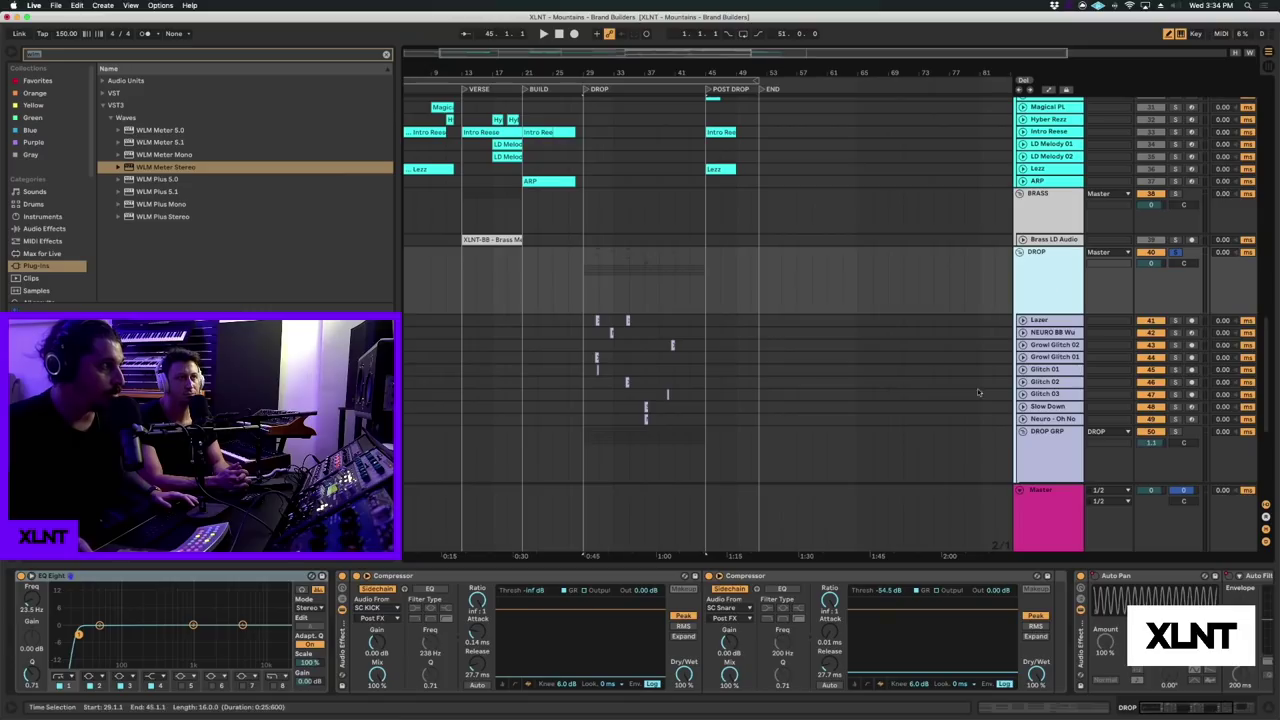
scroll(1000, 350, down, 5)
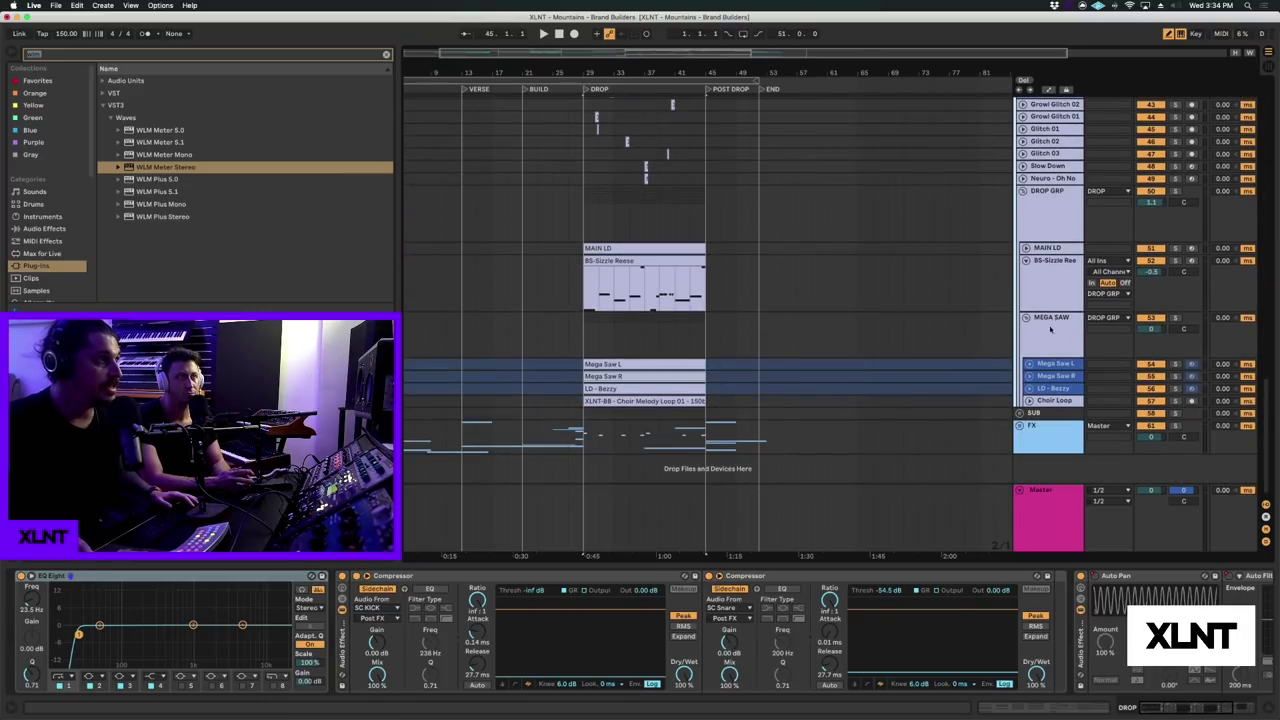
click(1050, 326)
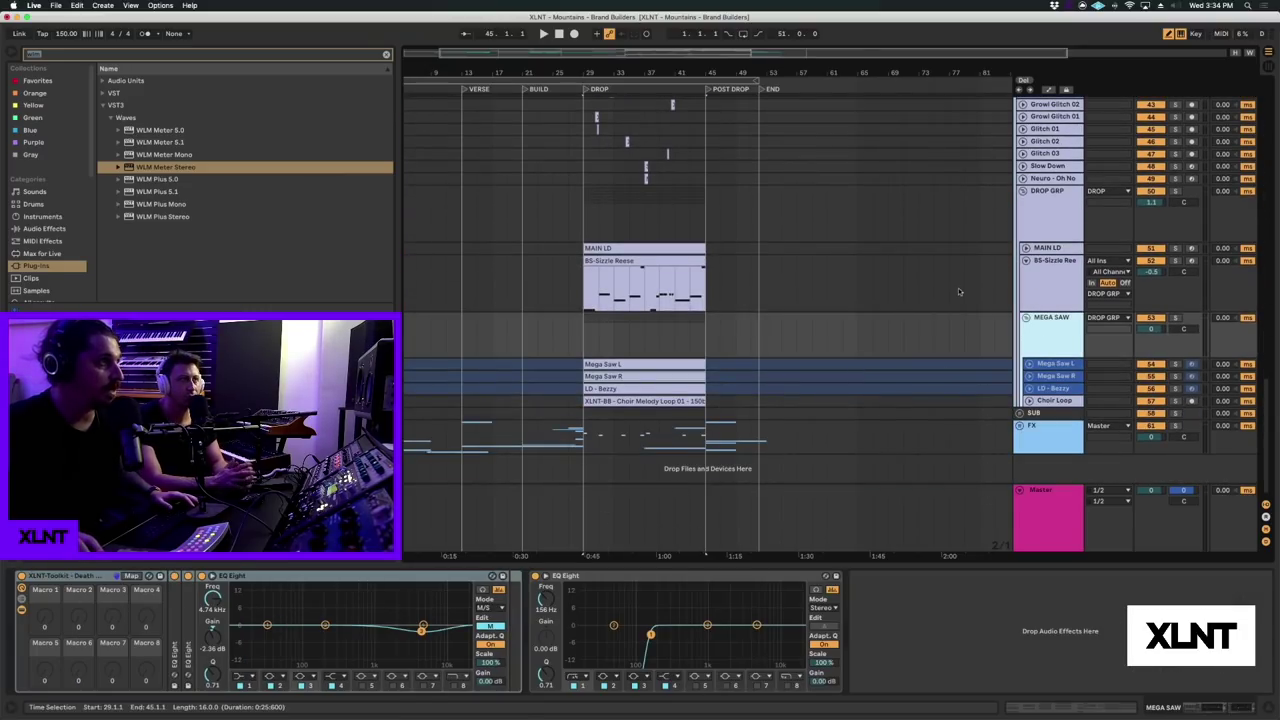
double_click(172, 613)
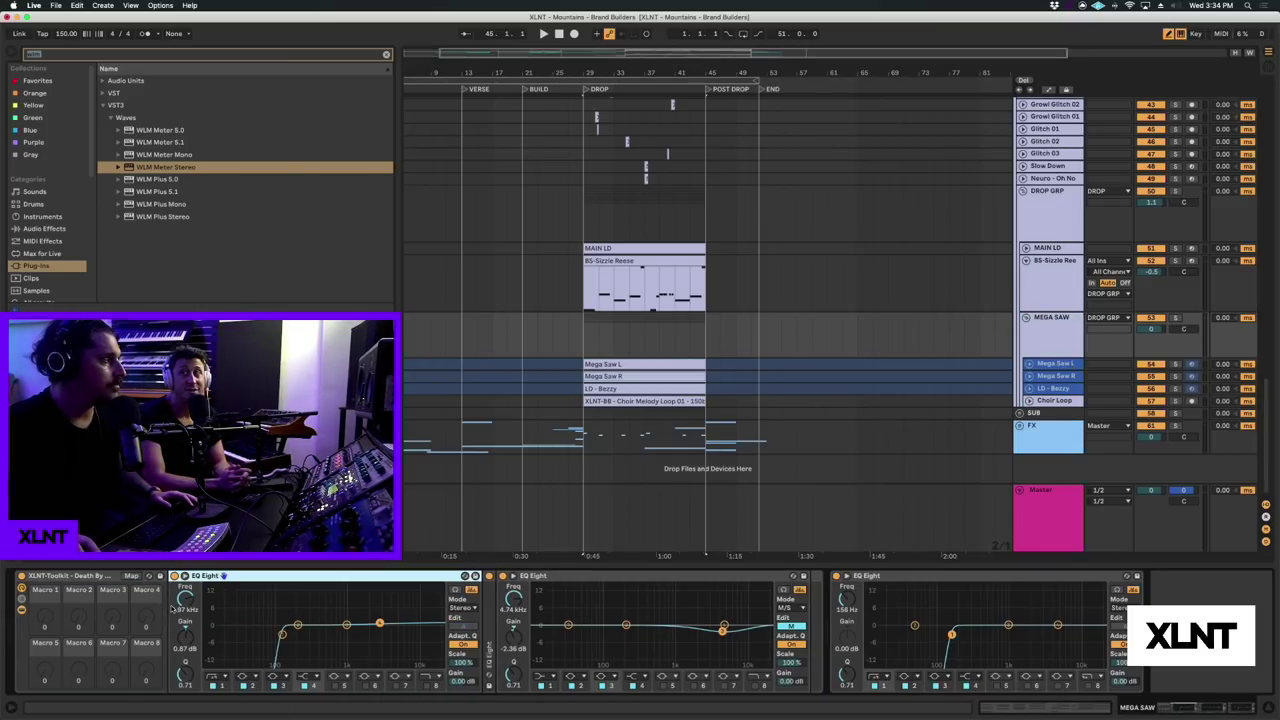
double_click(486, 604)
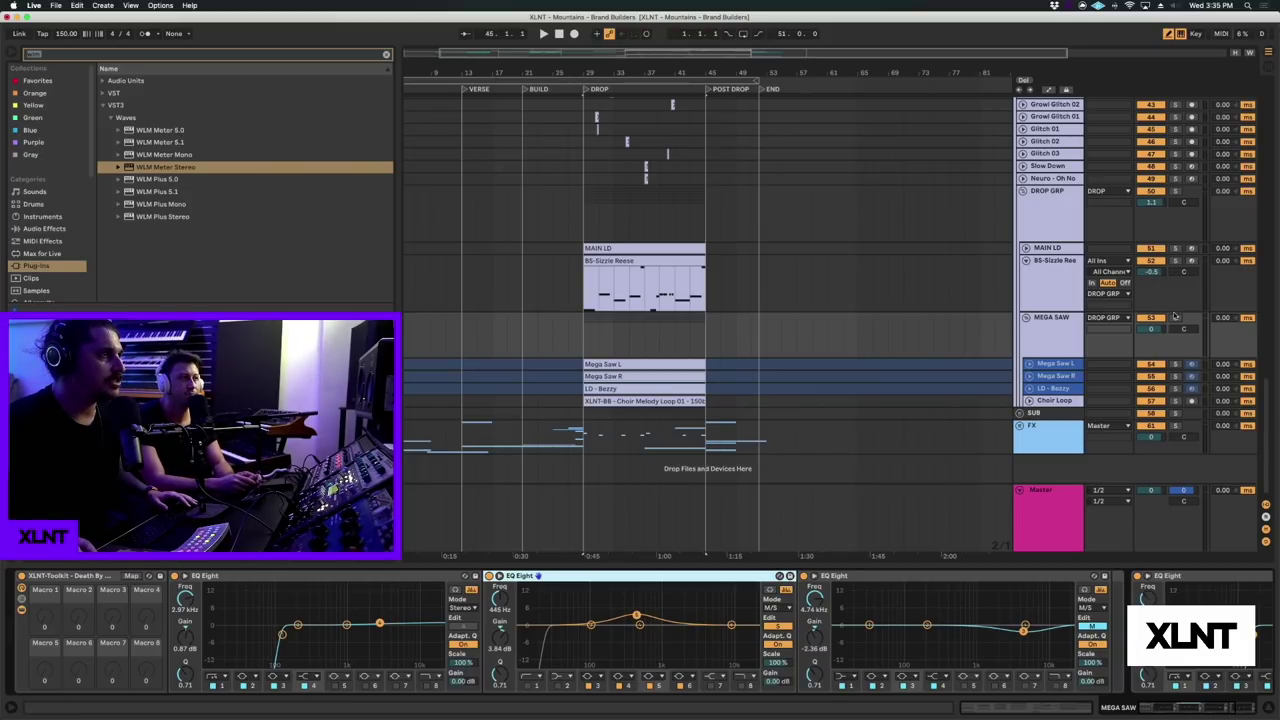
- Solo the MEGA SAW group with its Mega Saw and LD - Bezzy tracks unfolded, and play it from bar 29
click(1175, 317)
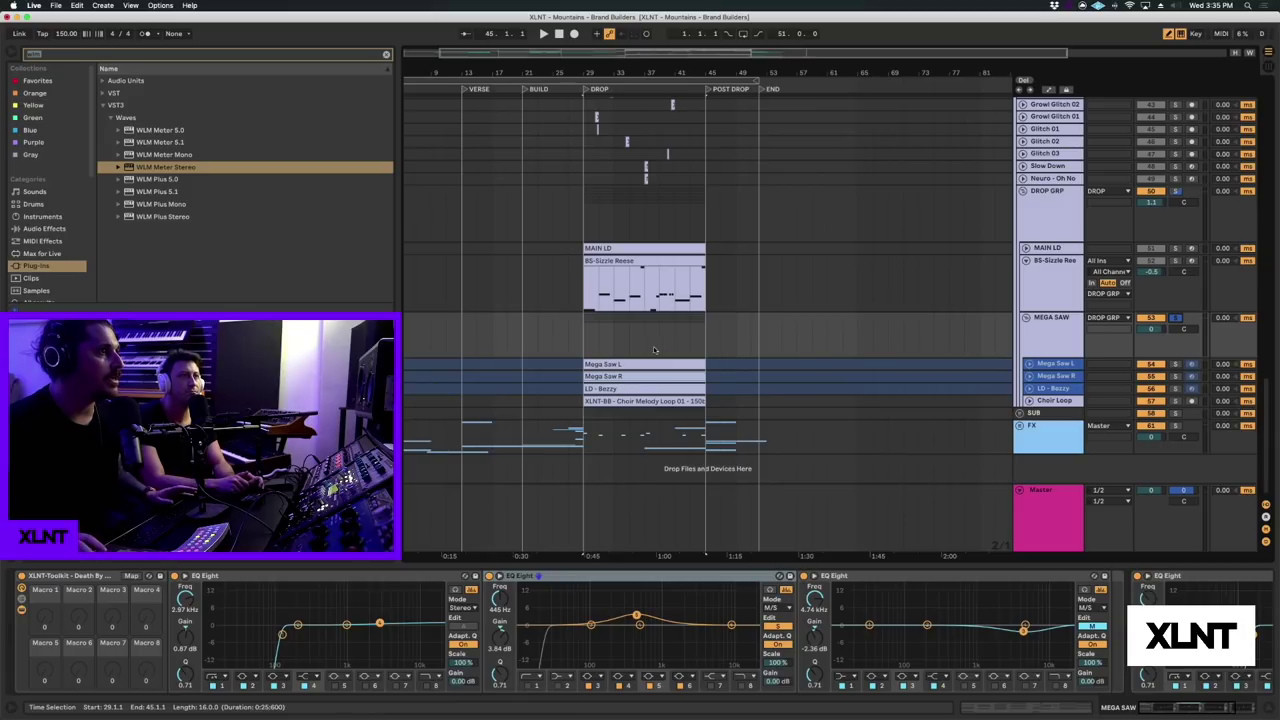
click(1027, 366)
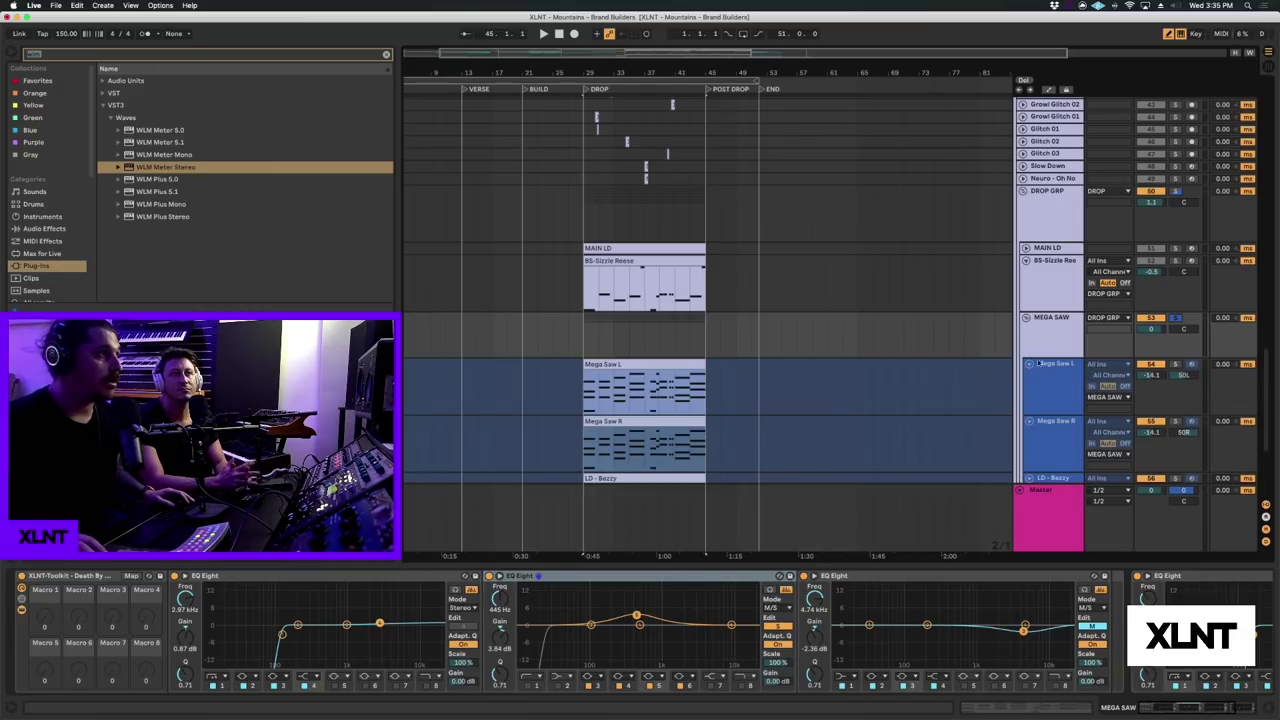
click(1028, 478)
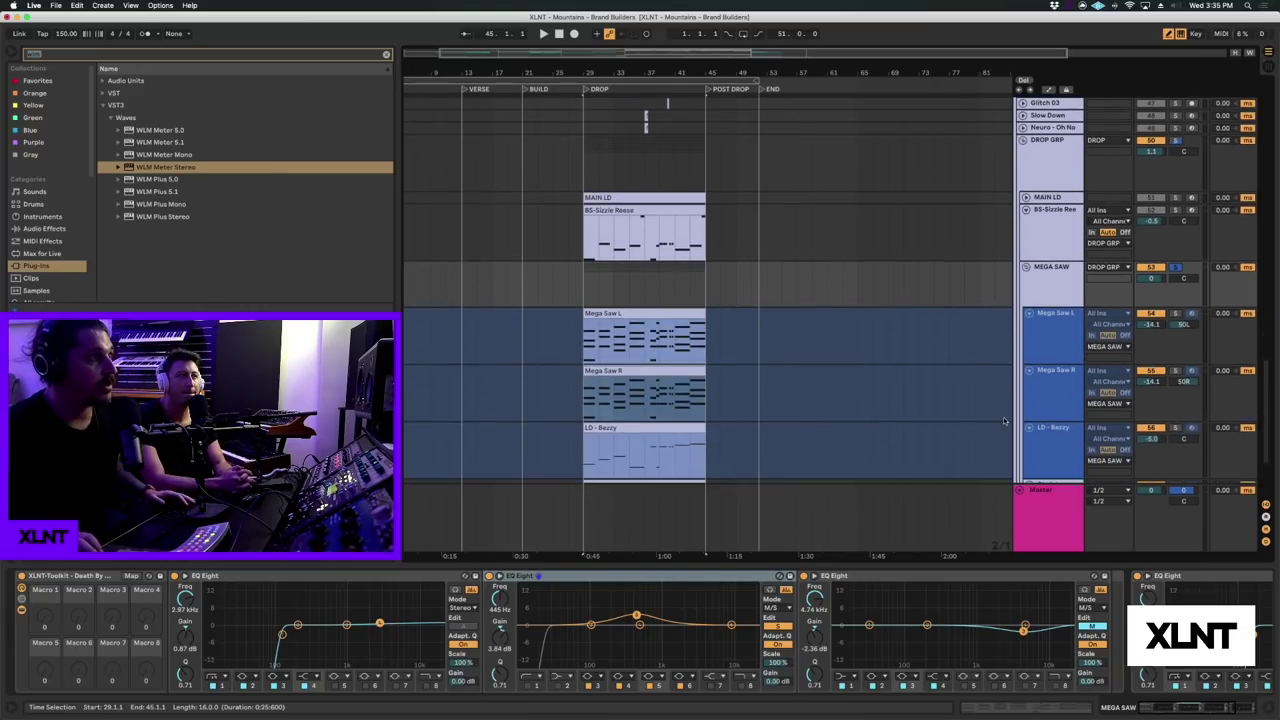
click(1068, 439)
click(583, 313)
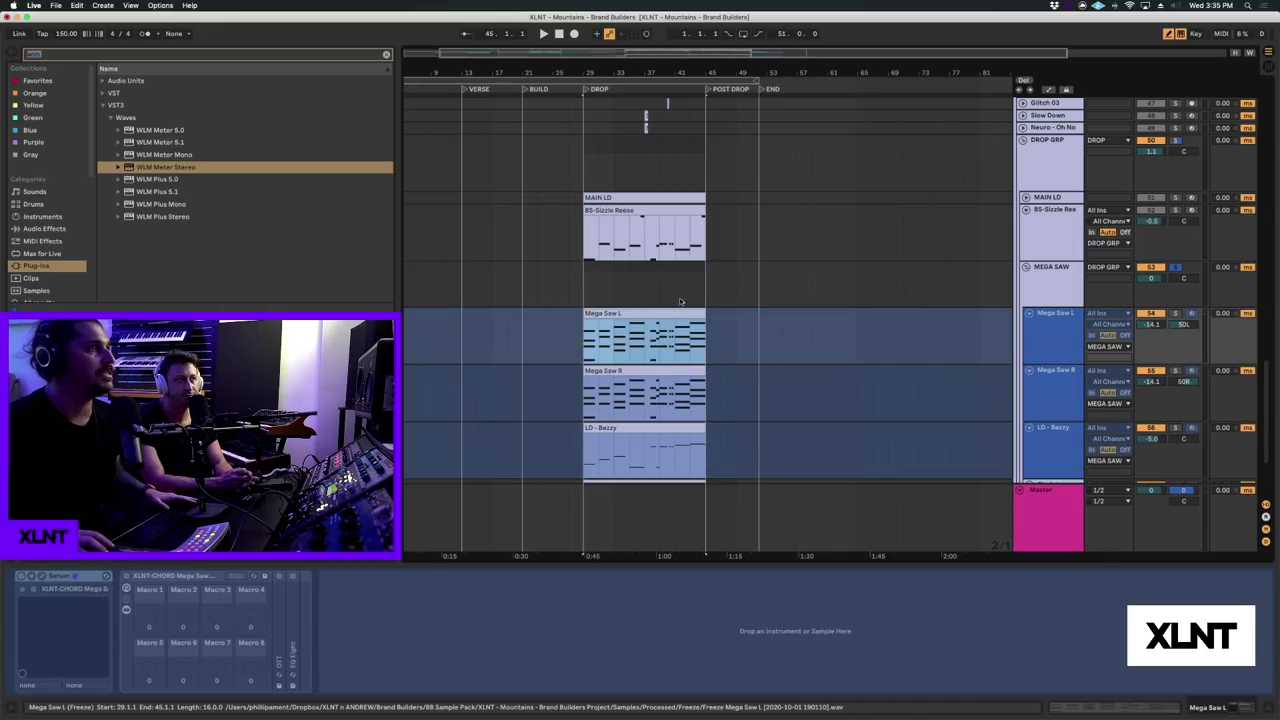
key(space)
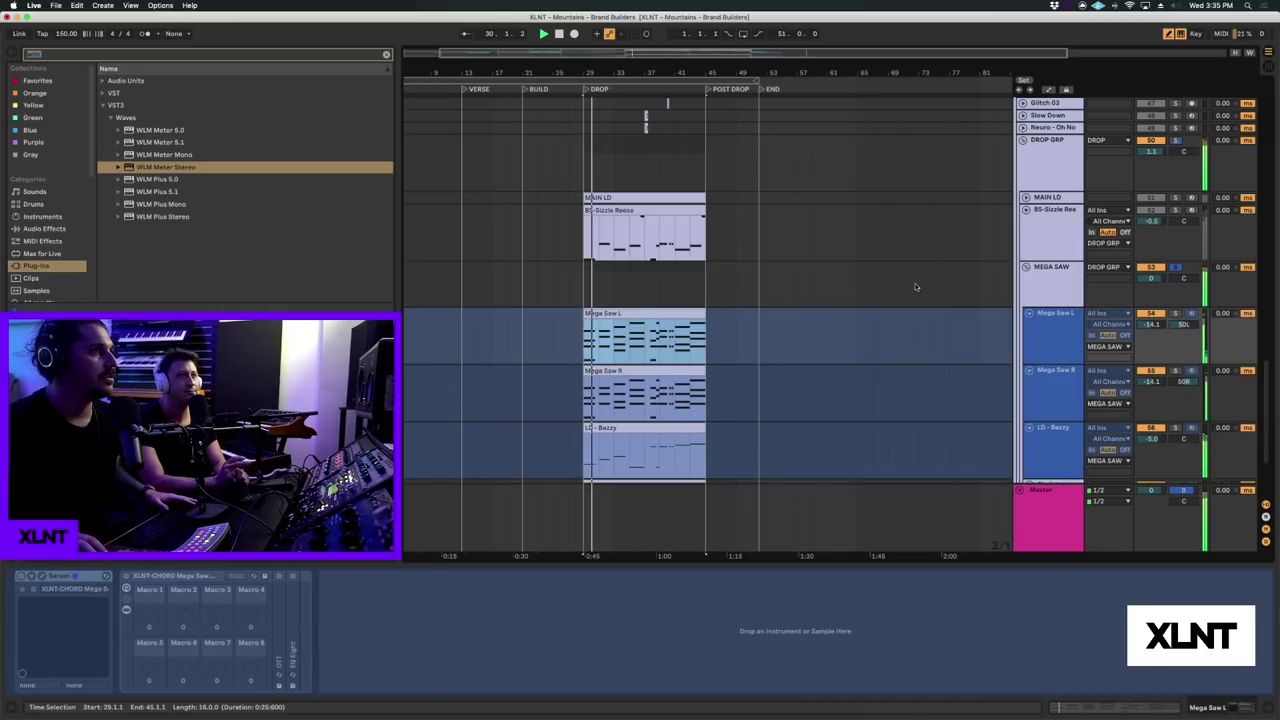
scroll(914, 288, down, 3)
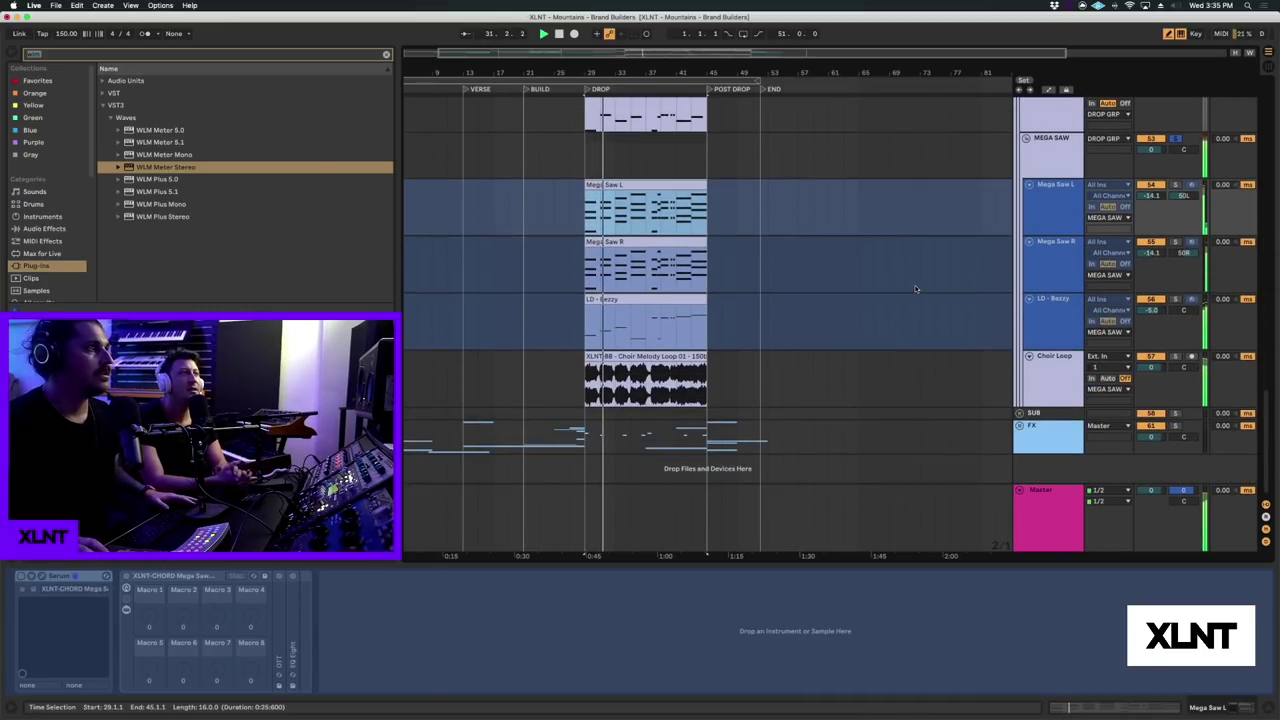
- Check the Choir Loop track for devices, then fold the MEGA SAW group with its solo turned off
click(1131, 356)
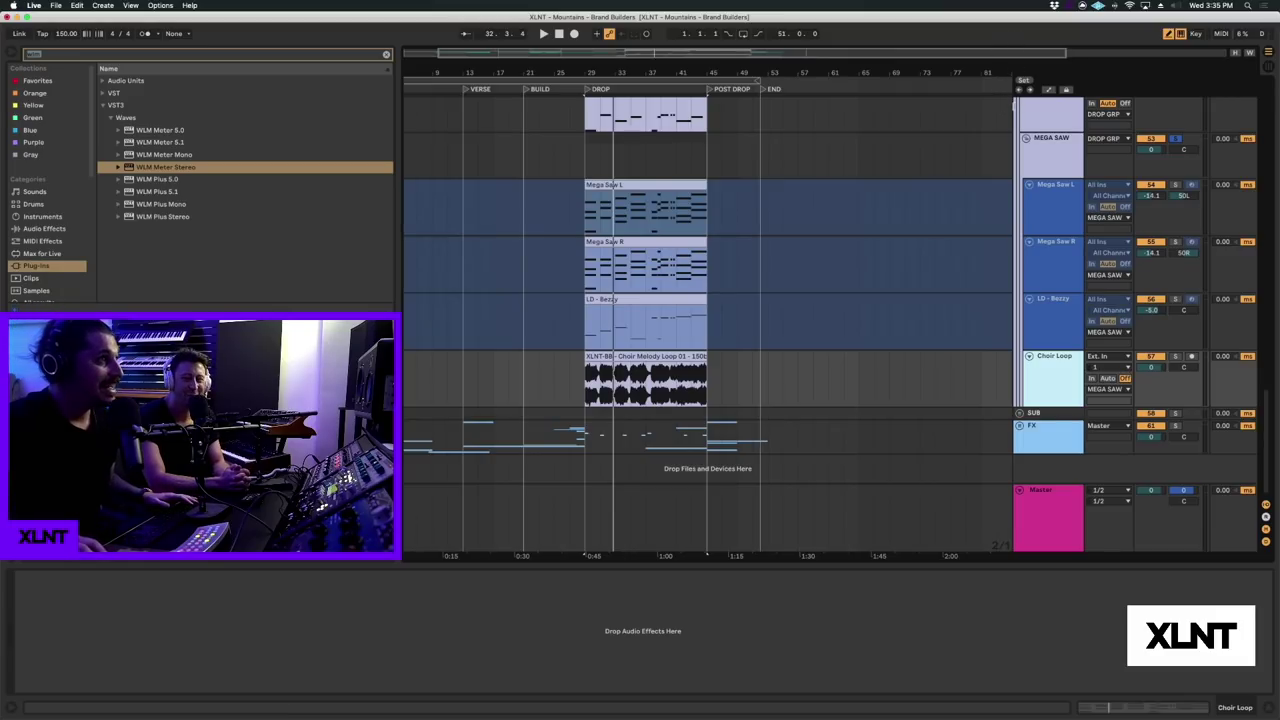
click(1040, 139)
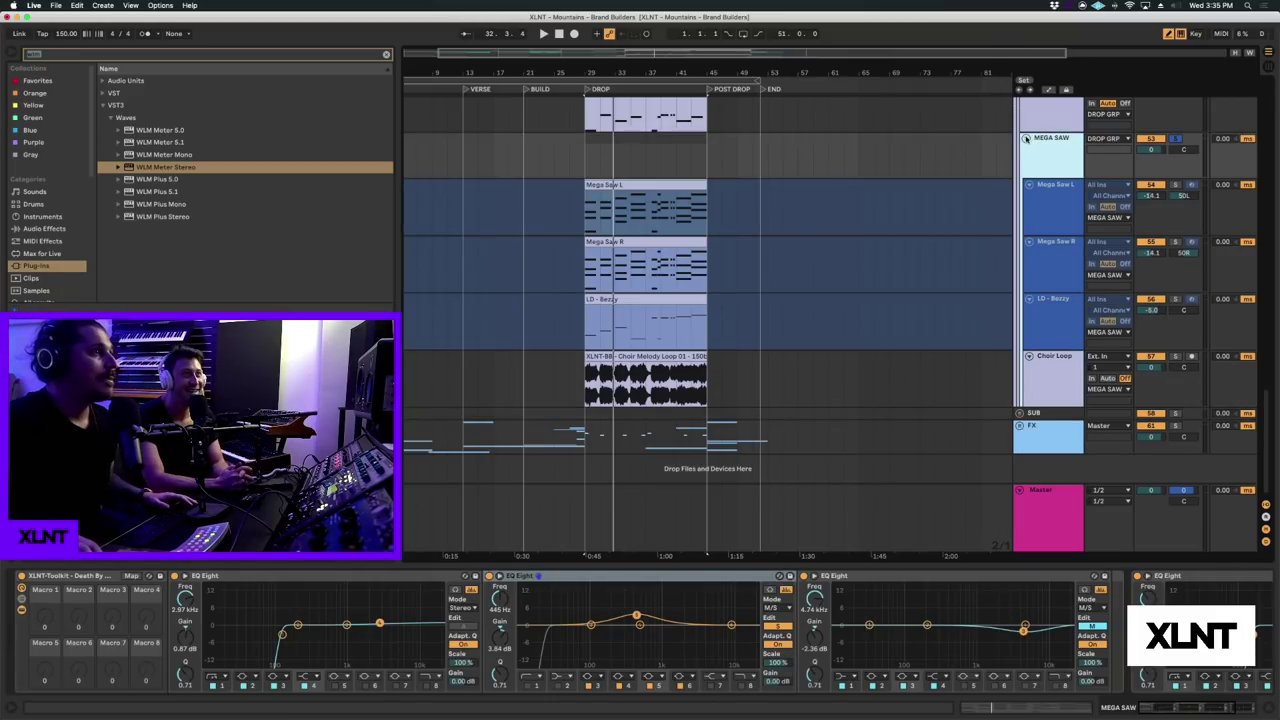
click(1026, 139)
click(1030, 151)
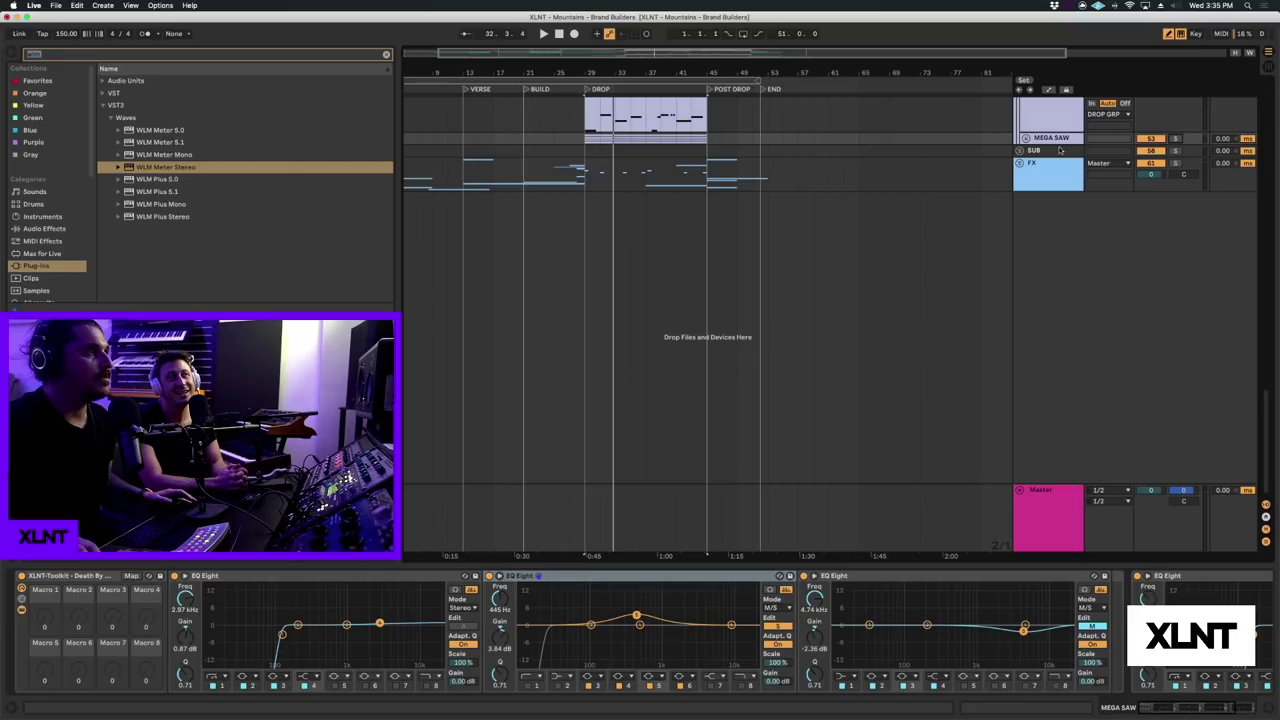
- Unfold the SUB group and select its SUB track with the BS-Sizzle Reese clip to view the track's devices
click(1019, 151)
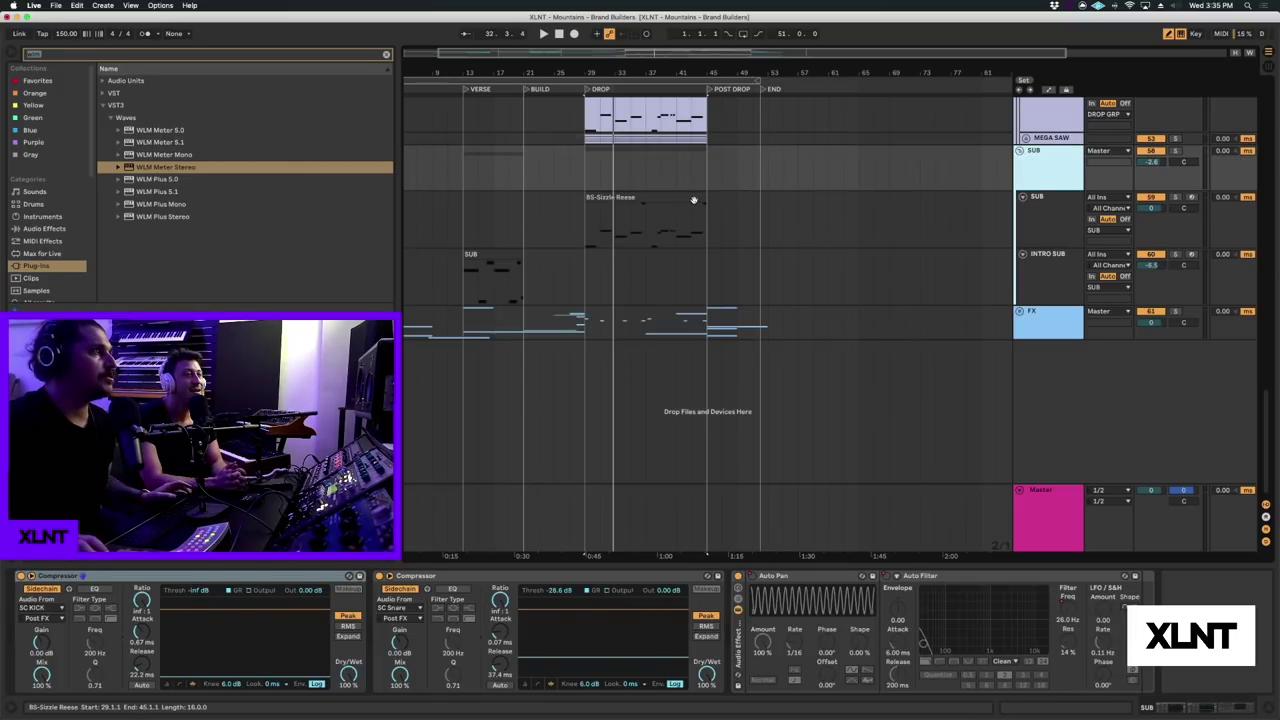
click(617, 198)
click(617, 198)
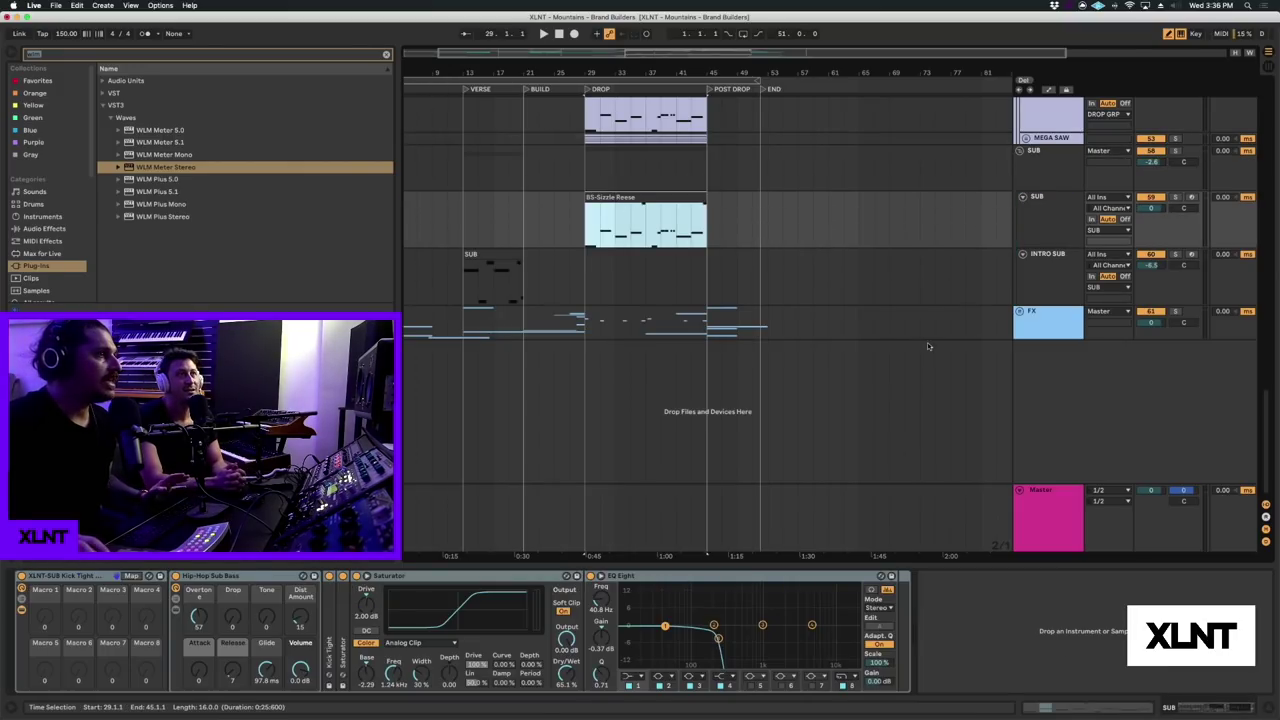
click(1066, 205)
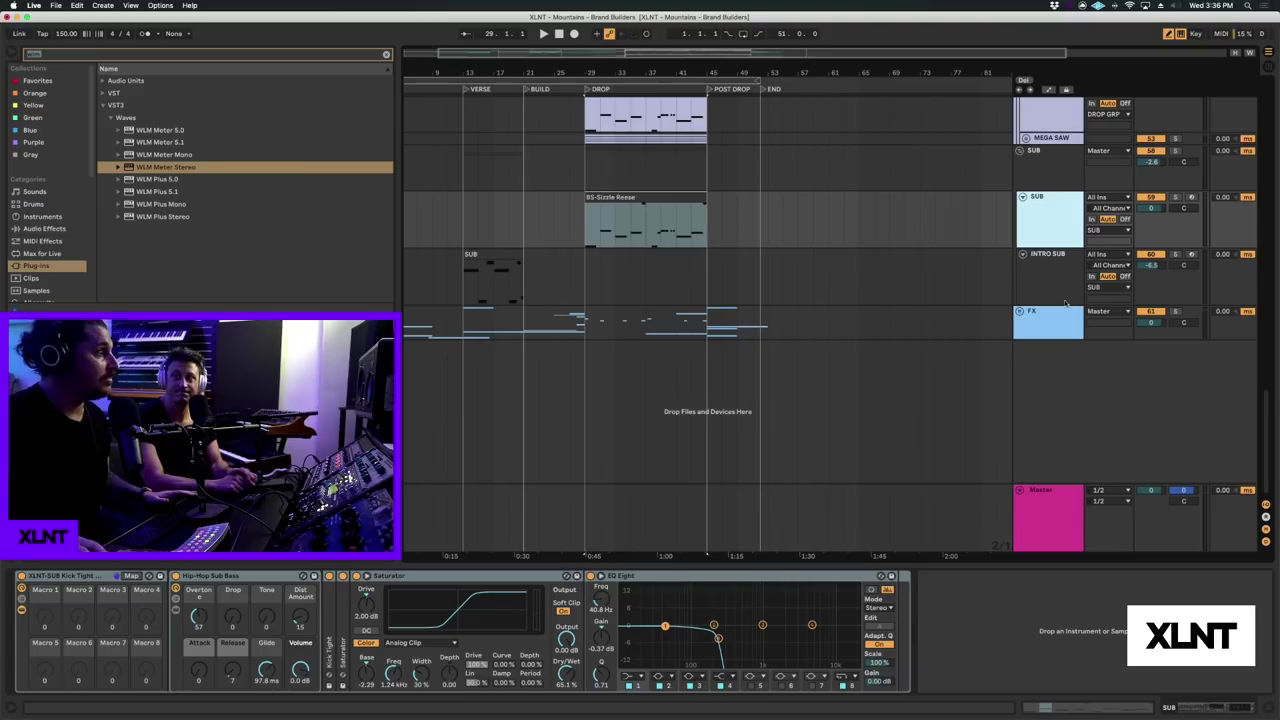
- Open the Operator chain of the Hip-Hop Sub Bass rack and expand its EQ Eight, Multiband Dynamics and Saturator for inspection
click(176, 597)
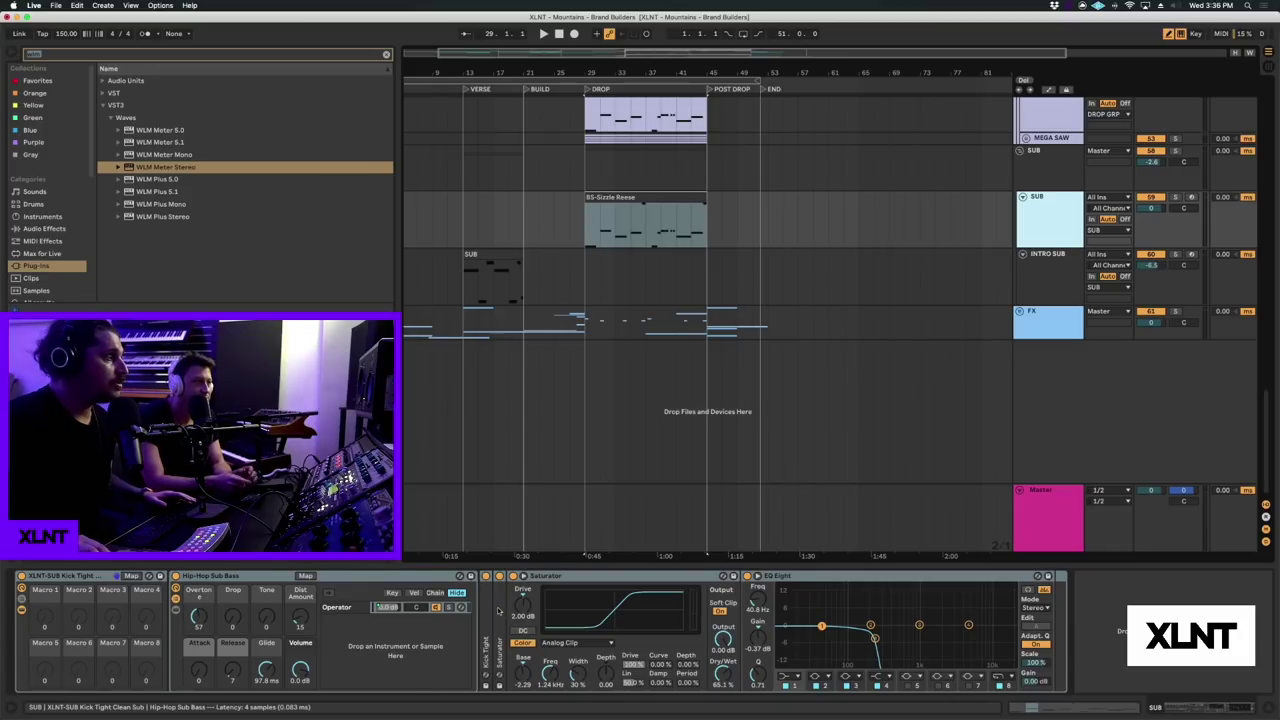
click(498, 611)
key(super+d)
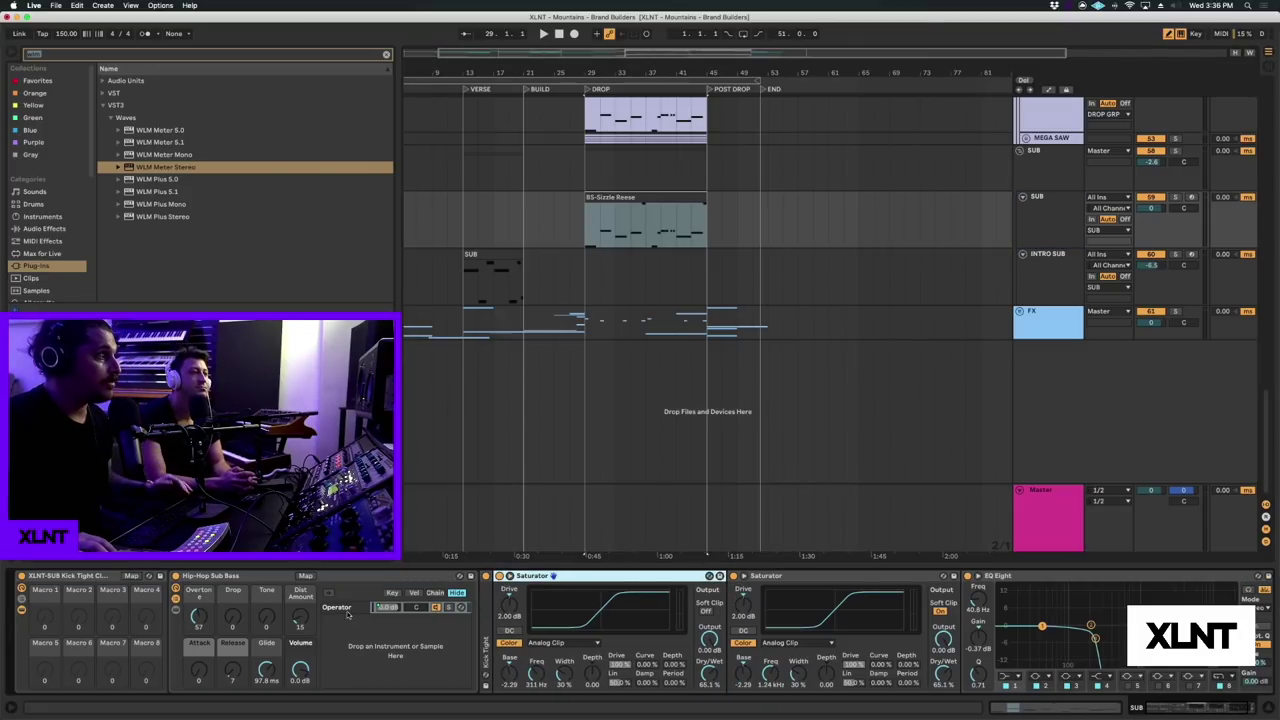
click(345, 607)
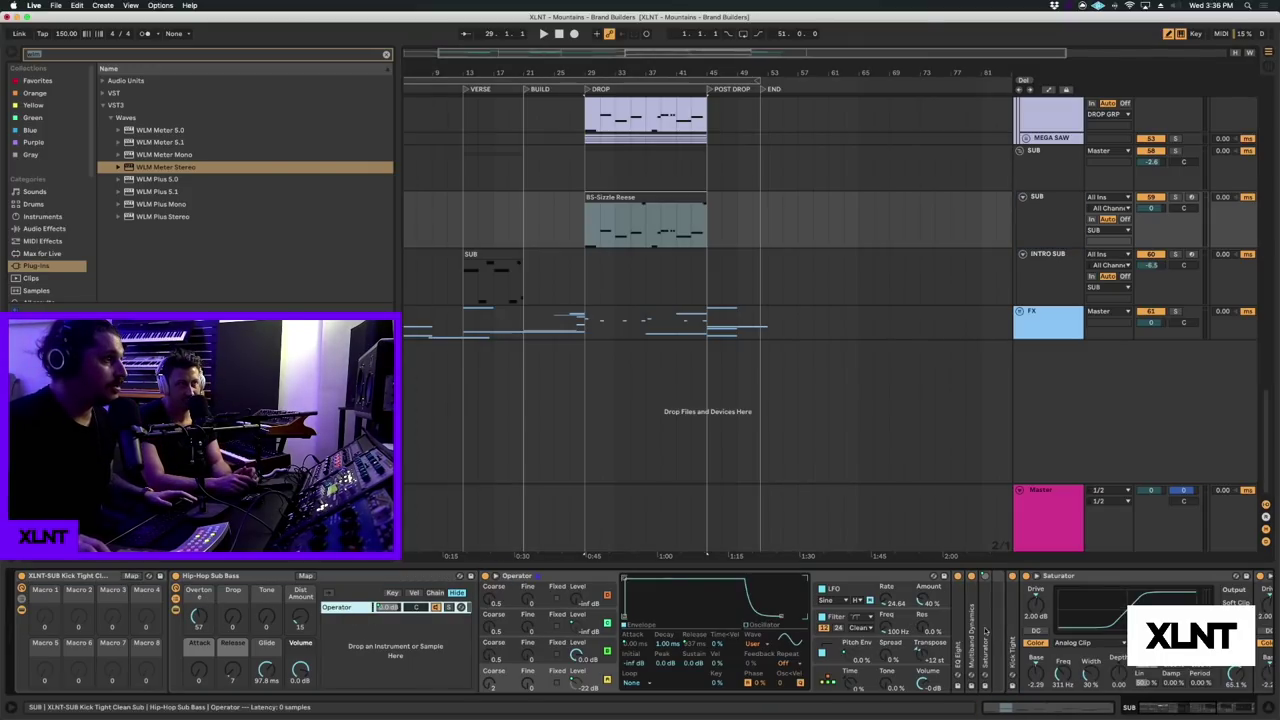
double_click(957, 614)
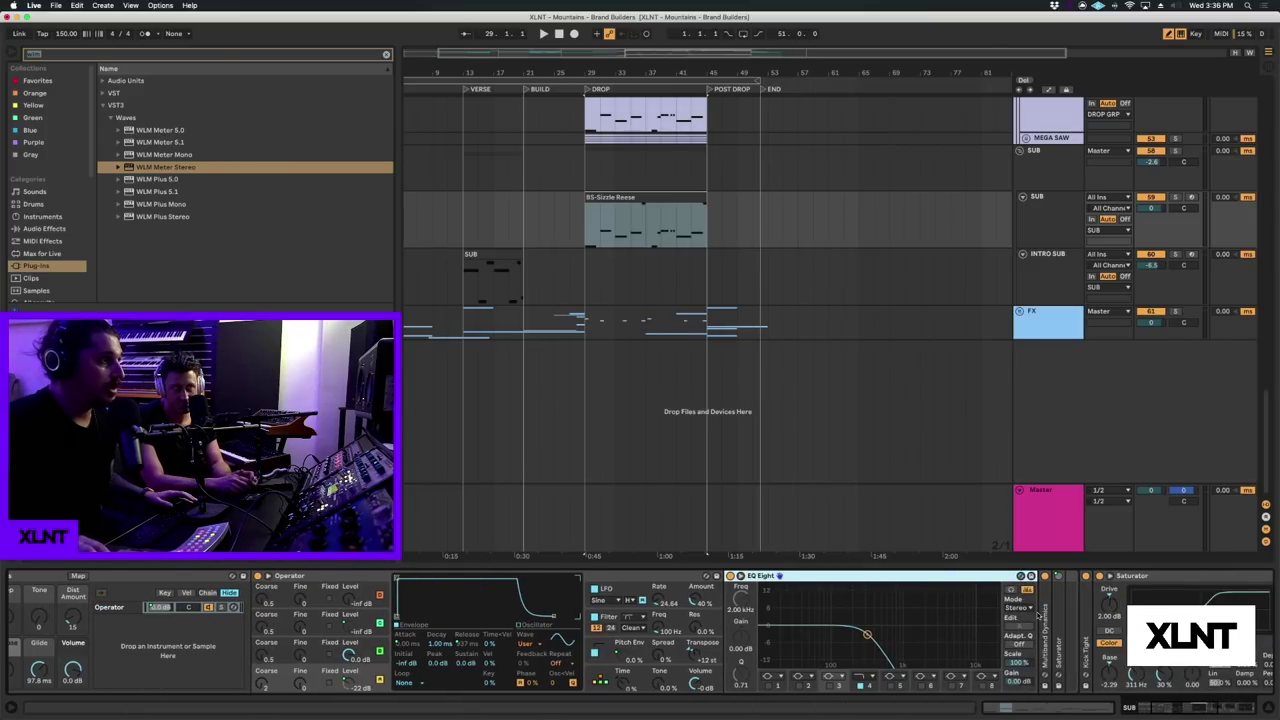
double_click(1047, 615)
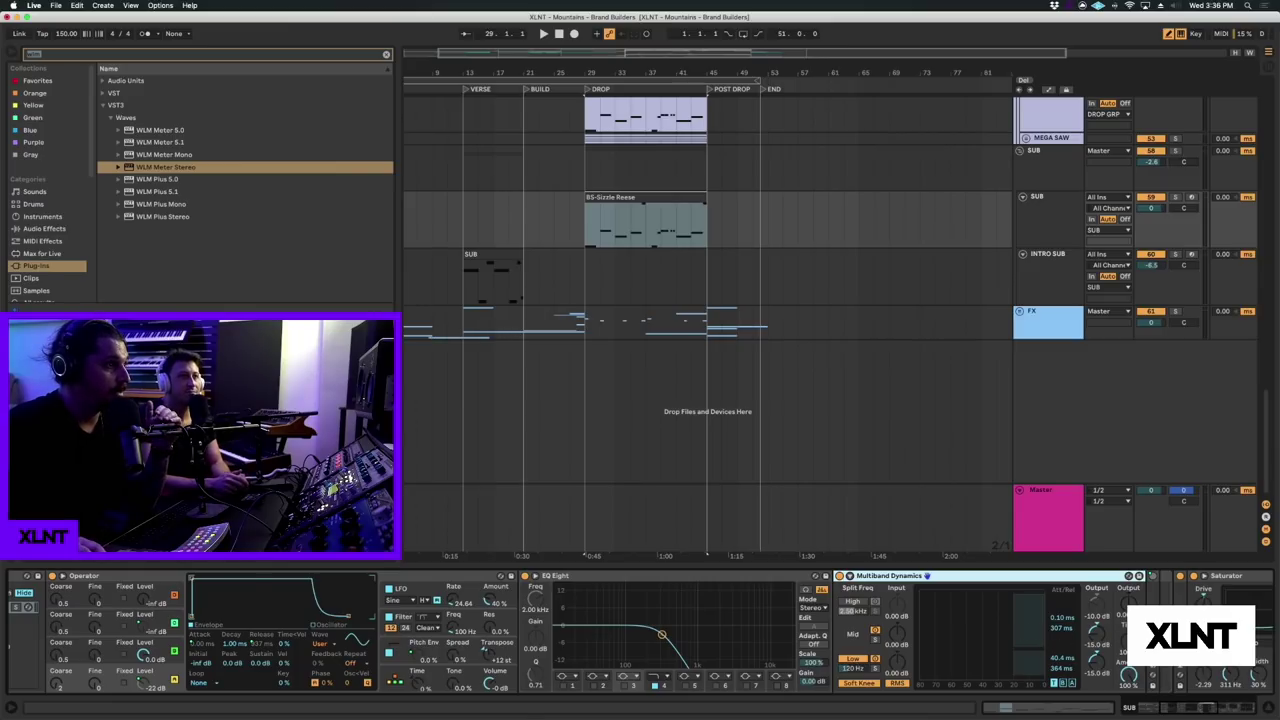
click(1225, 576)
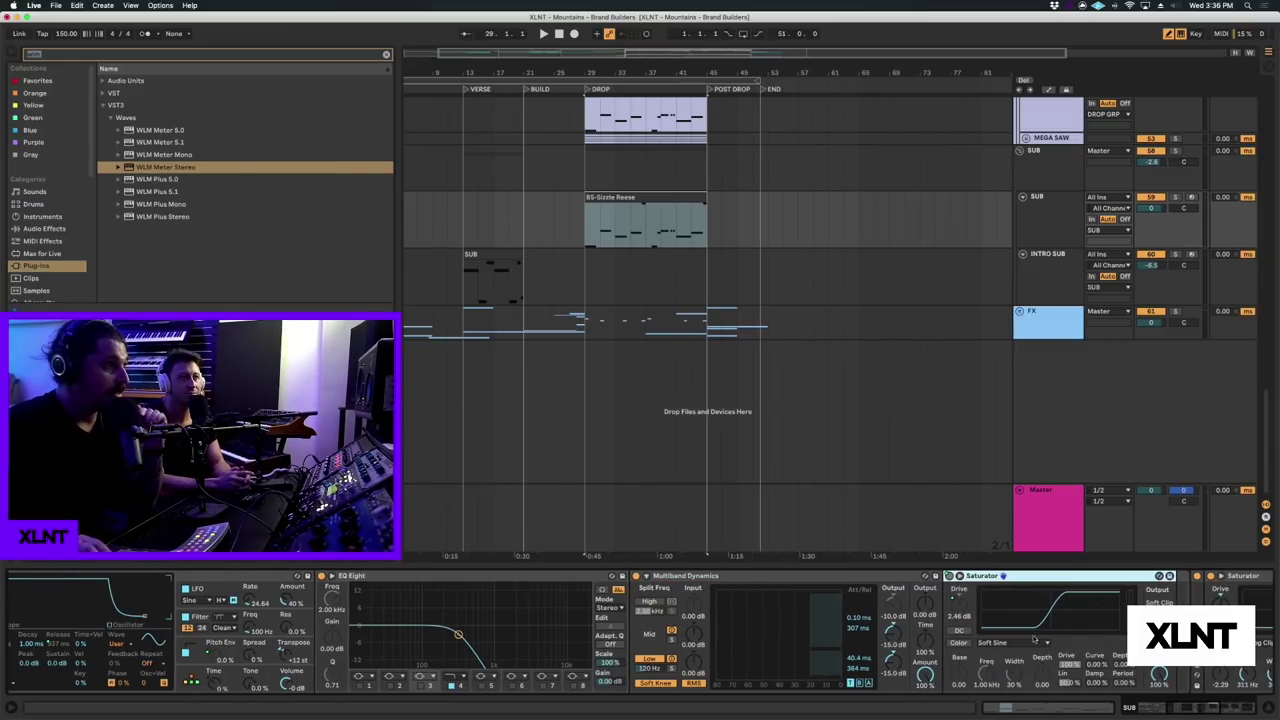
- Collapse the Multiband Dynamics, EQ Eight and Saturator inside the Hip-Hop Sub Bass rack
double_click(764, 577)
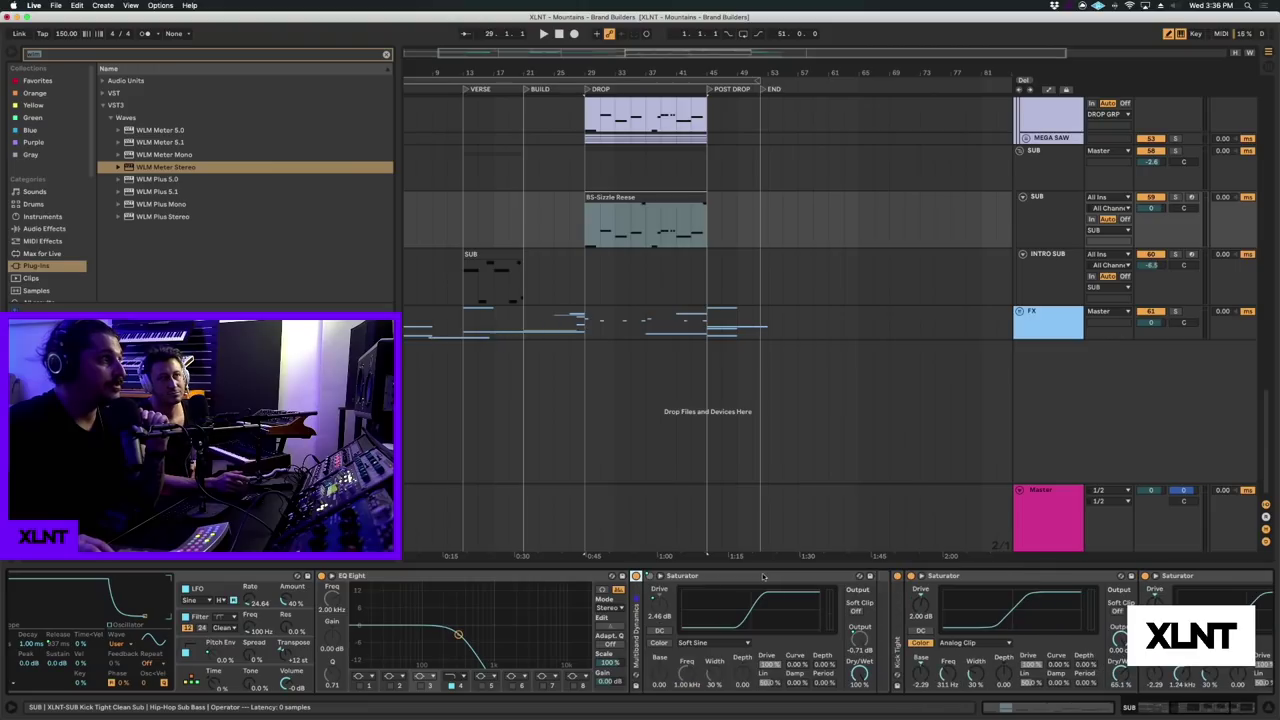
double_click(518, 575)
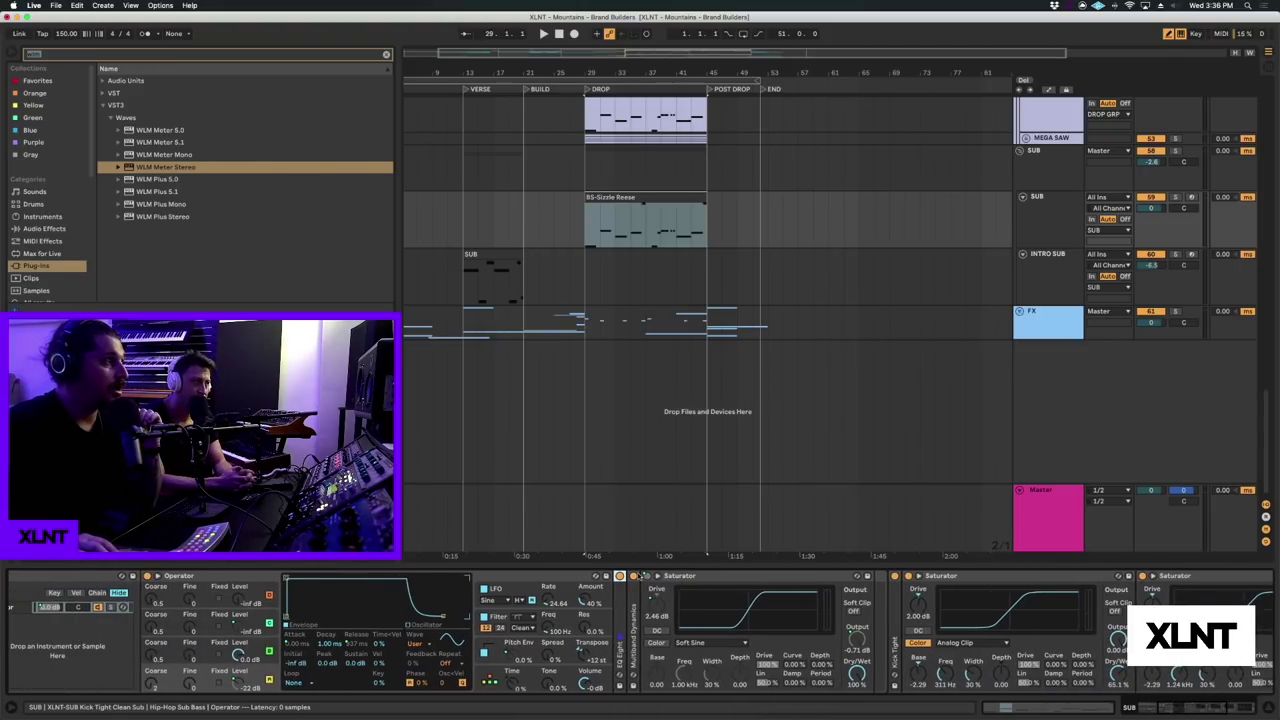
click(697, 577)
double_click(697, 577)
scroll(457, 593, left, 5)
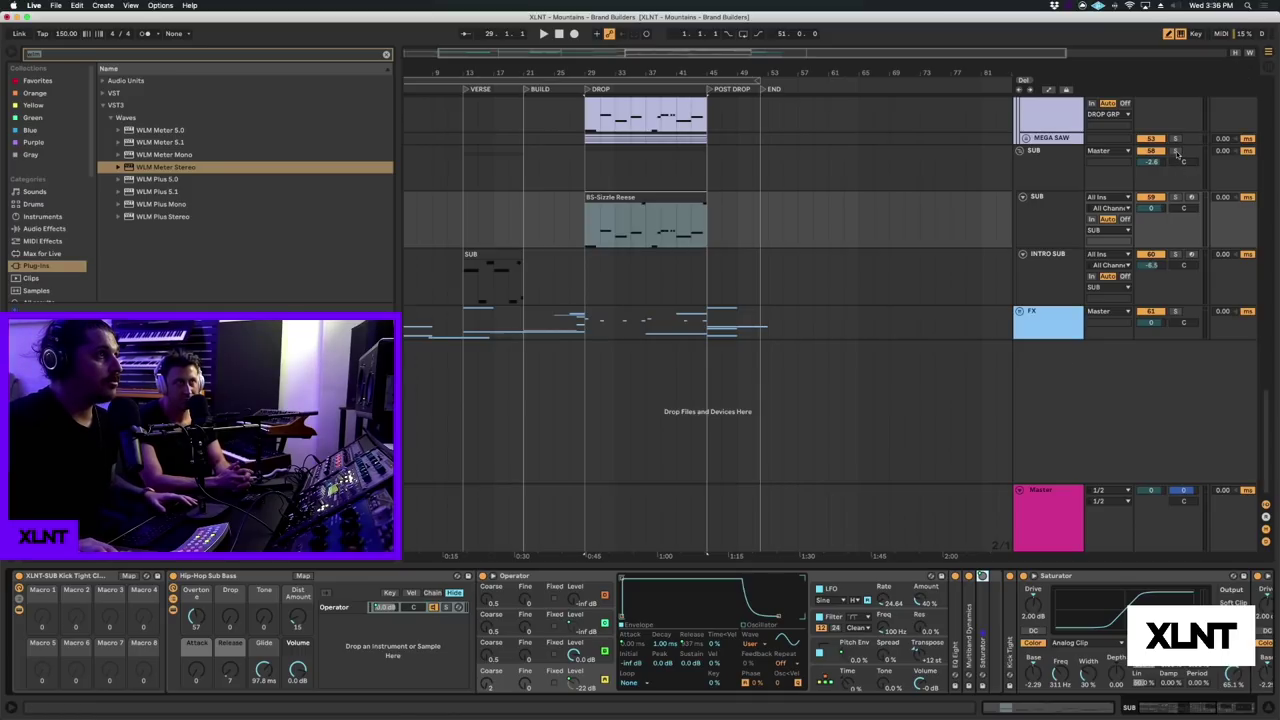
- Solo the SUB group and play it from bar 29 while examining the Saturators and EQ Eight after the rack
click(1176, 150)
key(space)
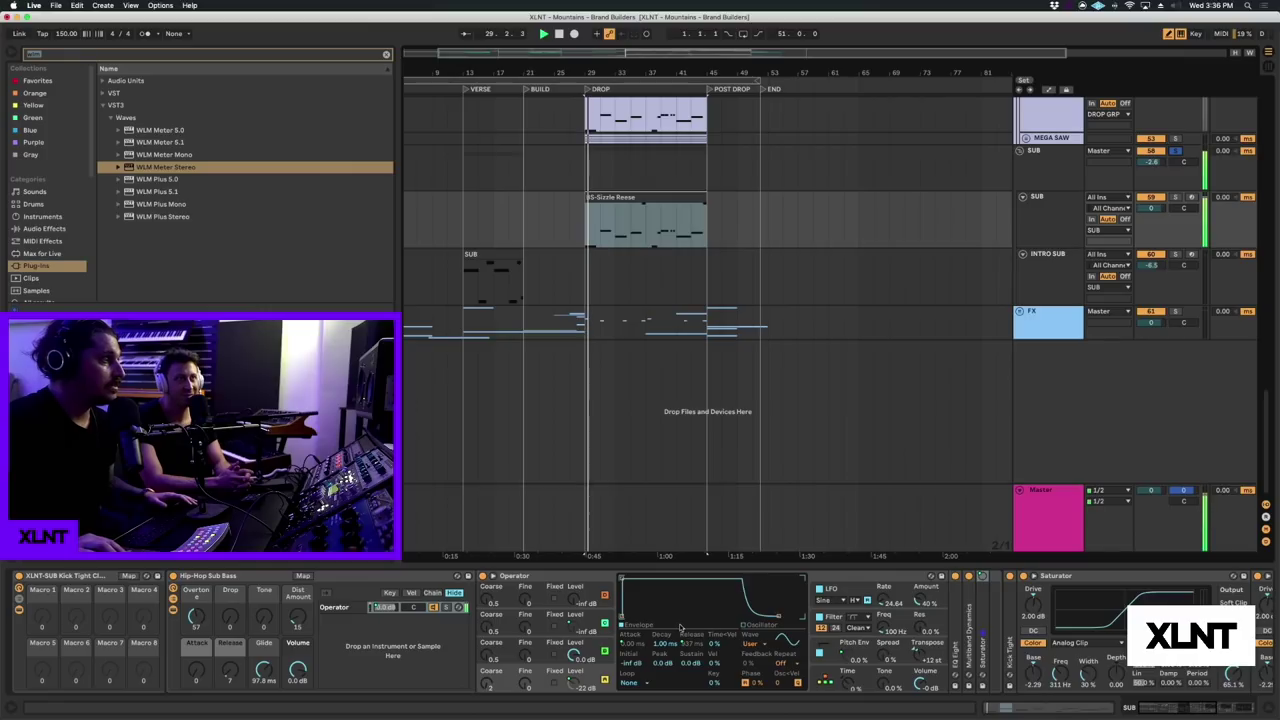
scroll(870, 585, right, 8)
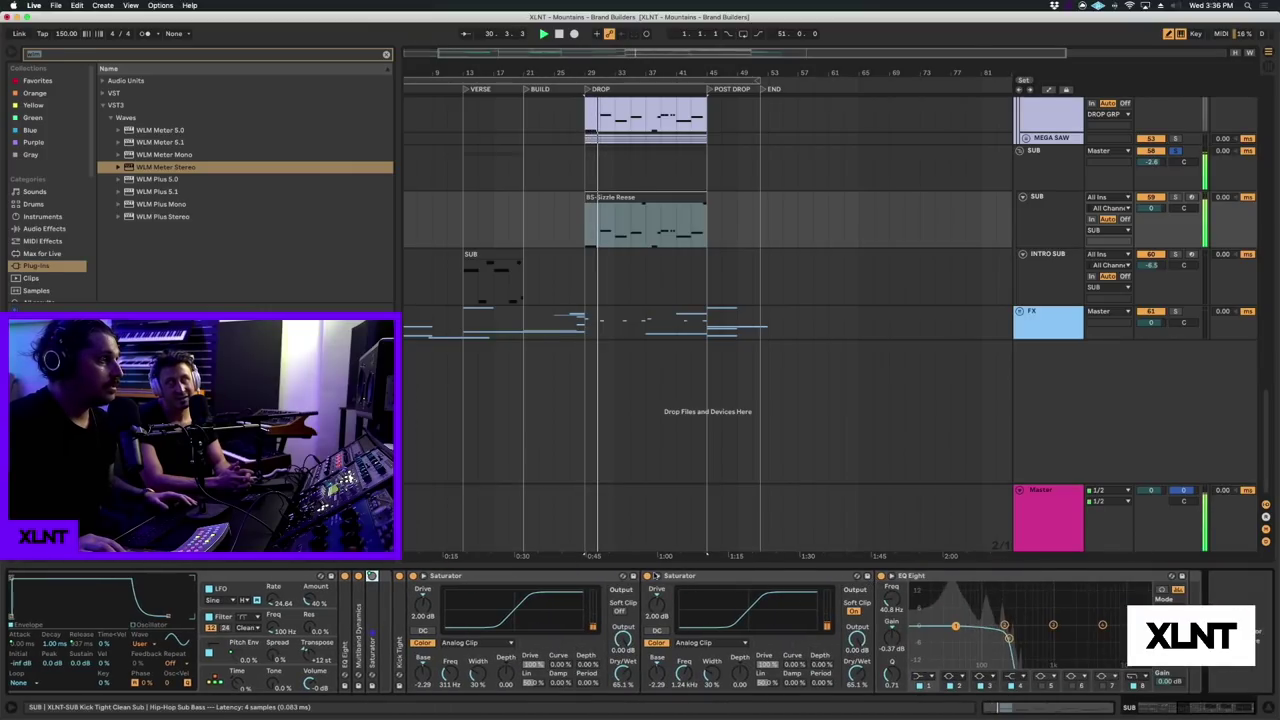
key(space)
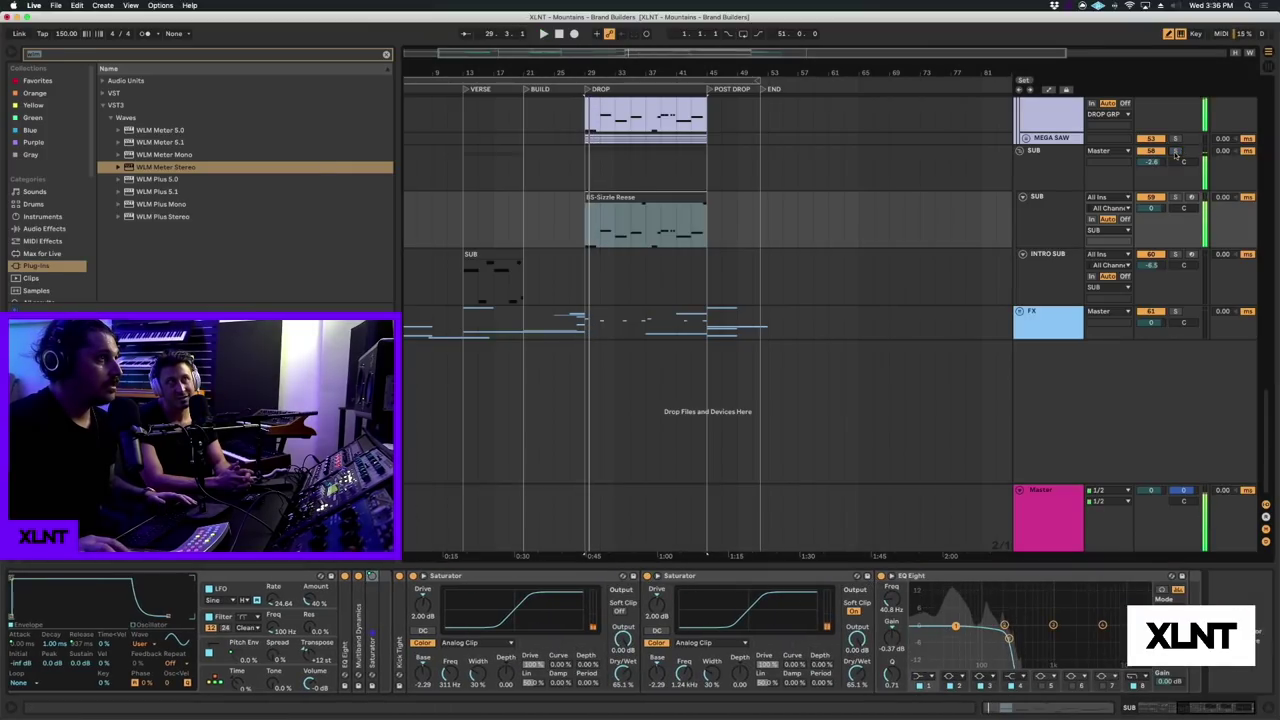
- Solo the DRUMS group and play from the Kick clip at bar 29, adding the SUB group to the solo
scroll(1176, 152, up, 8)
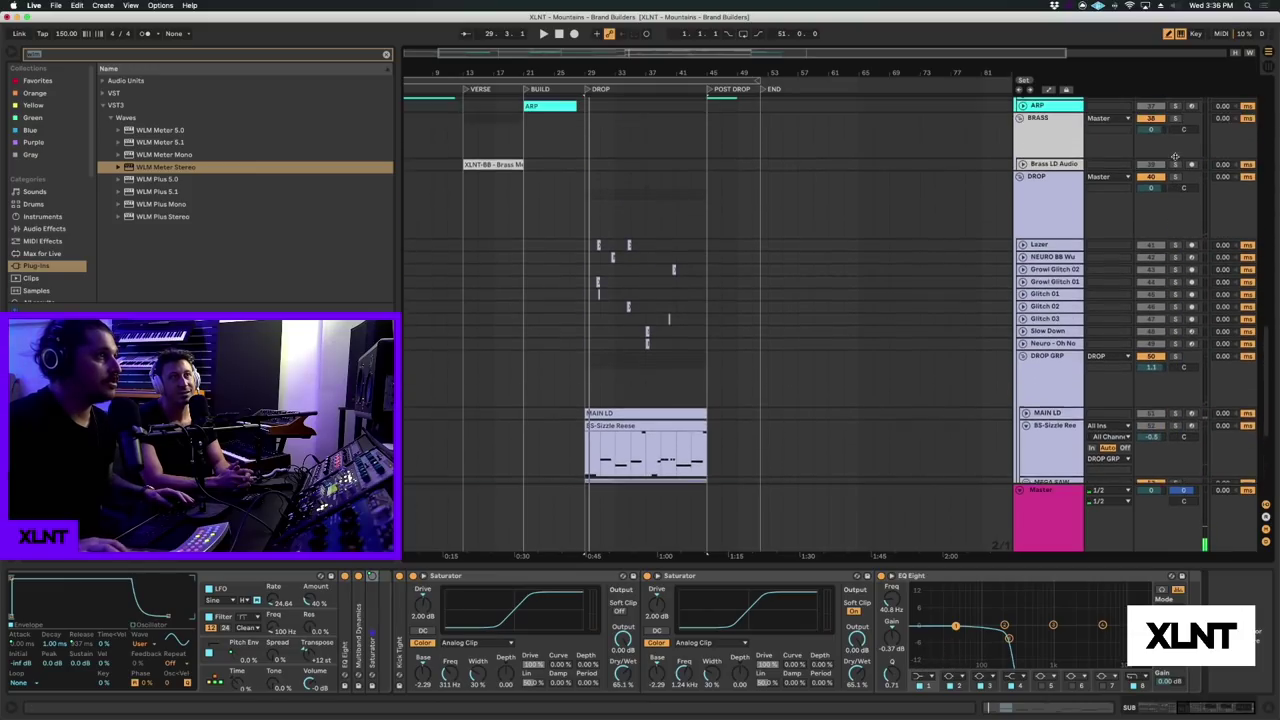
scroll(1176, 157, up, 15)
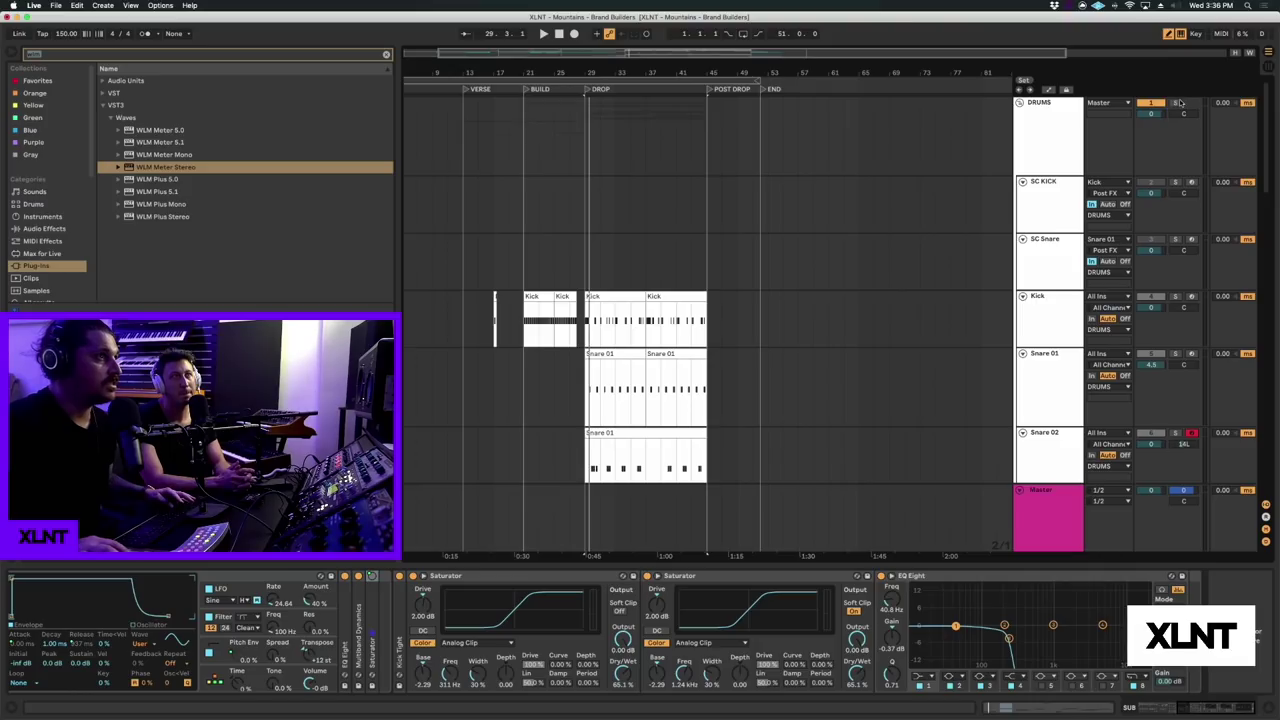
click(600, 298)
key(space)
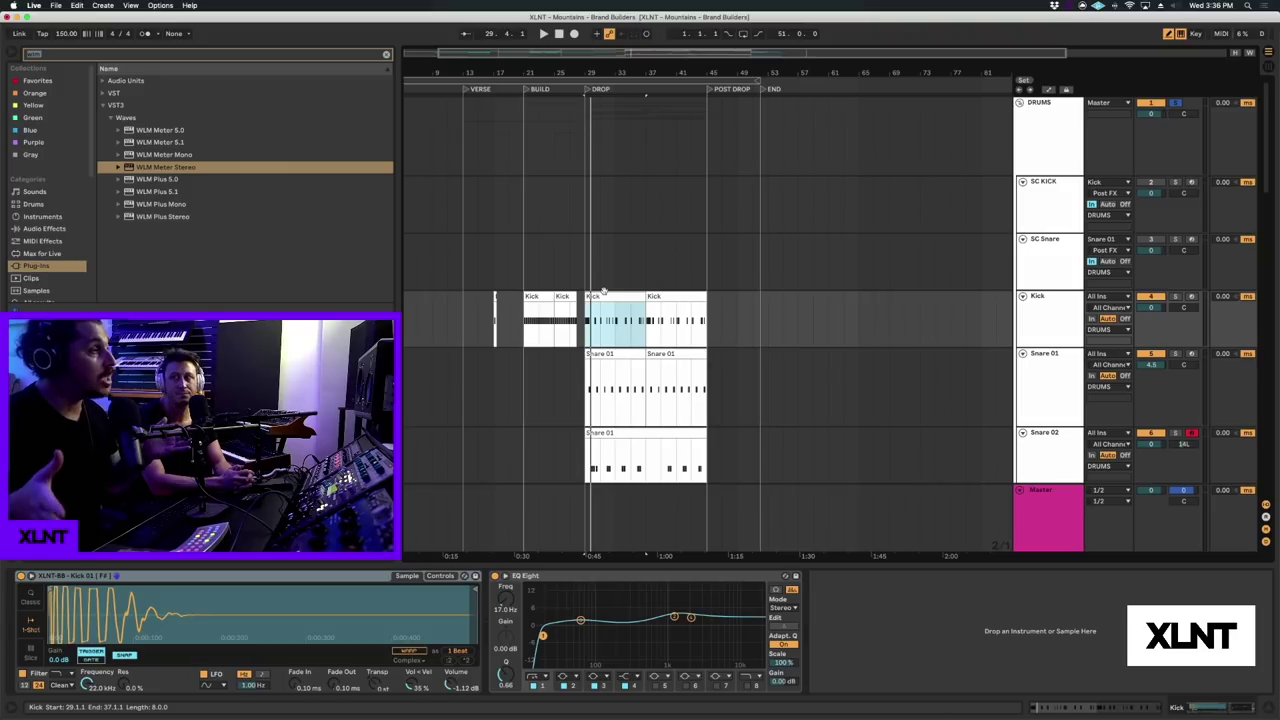
key(space)
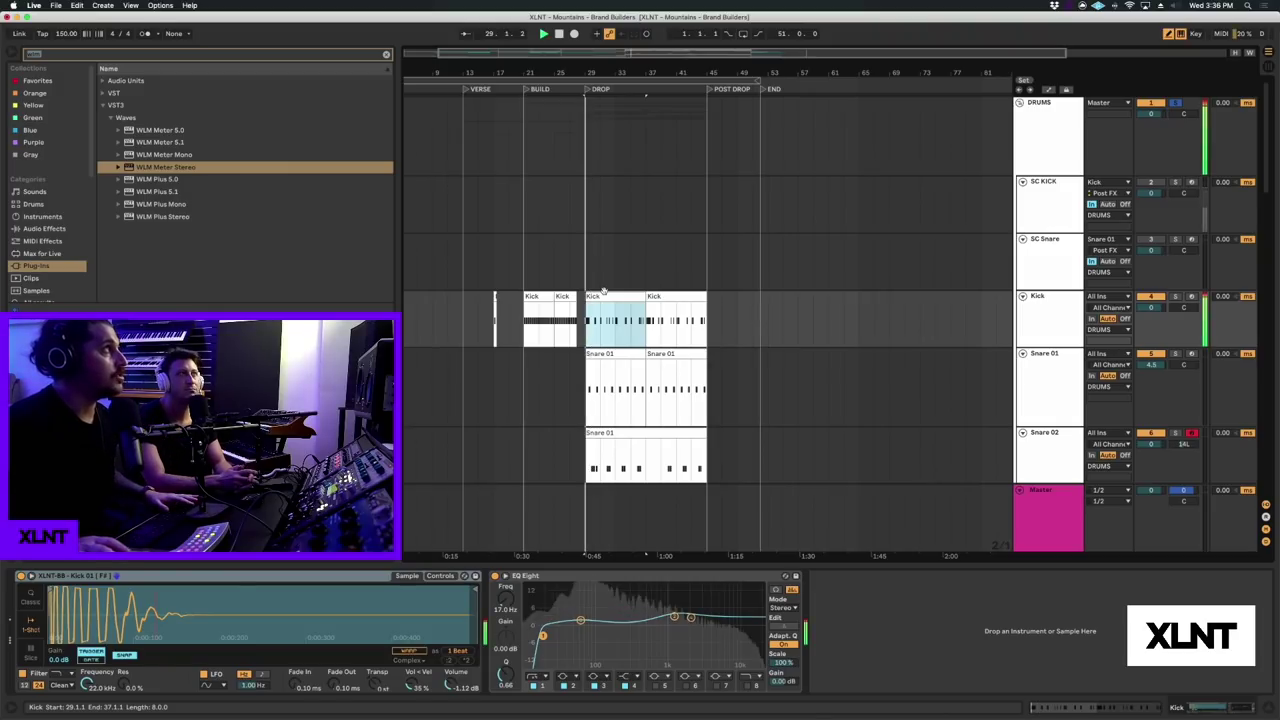
scroll(757, 329, down, 15)
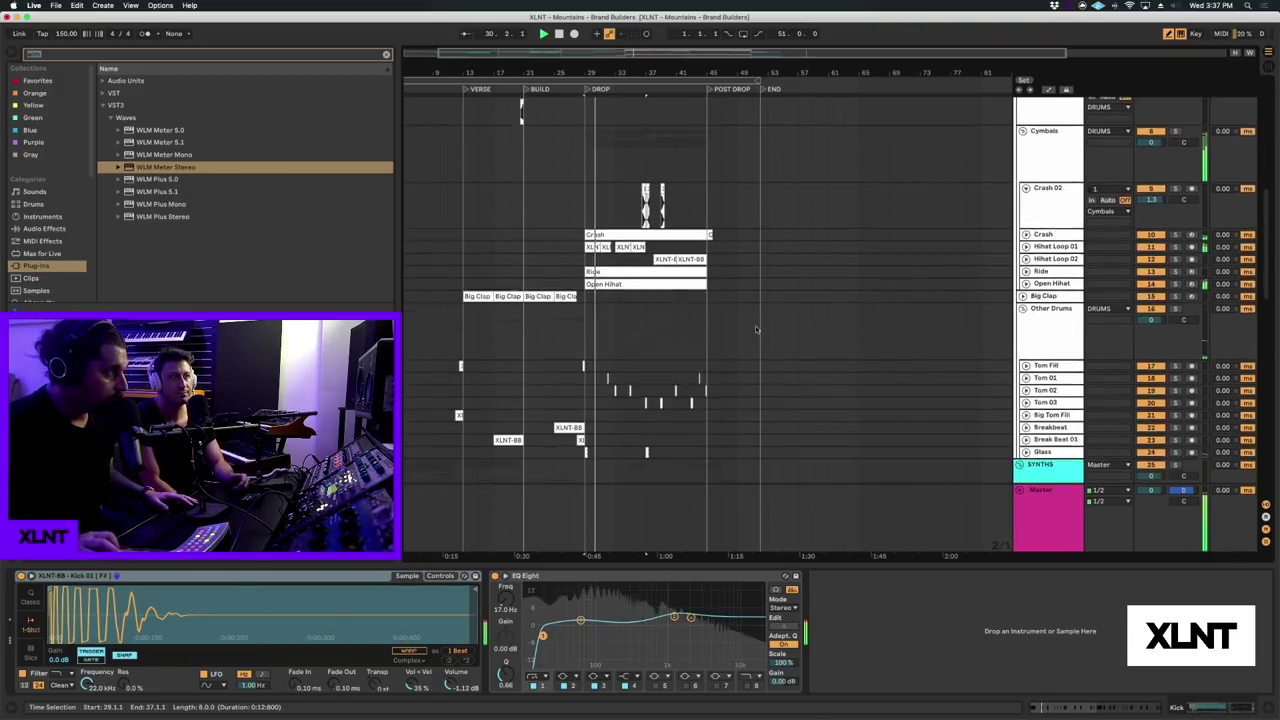
scroll(757, 329, down, 10)
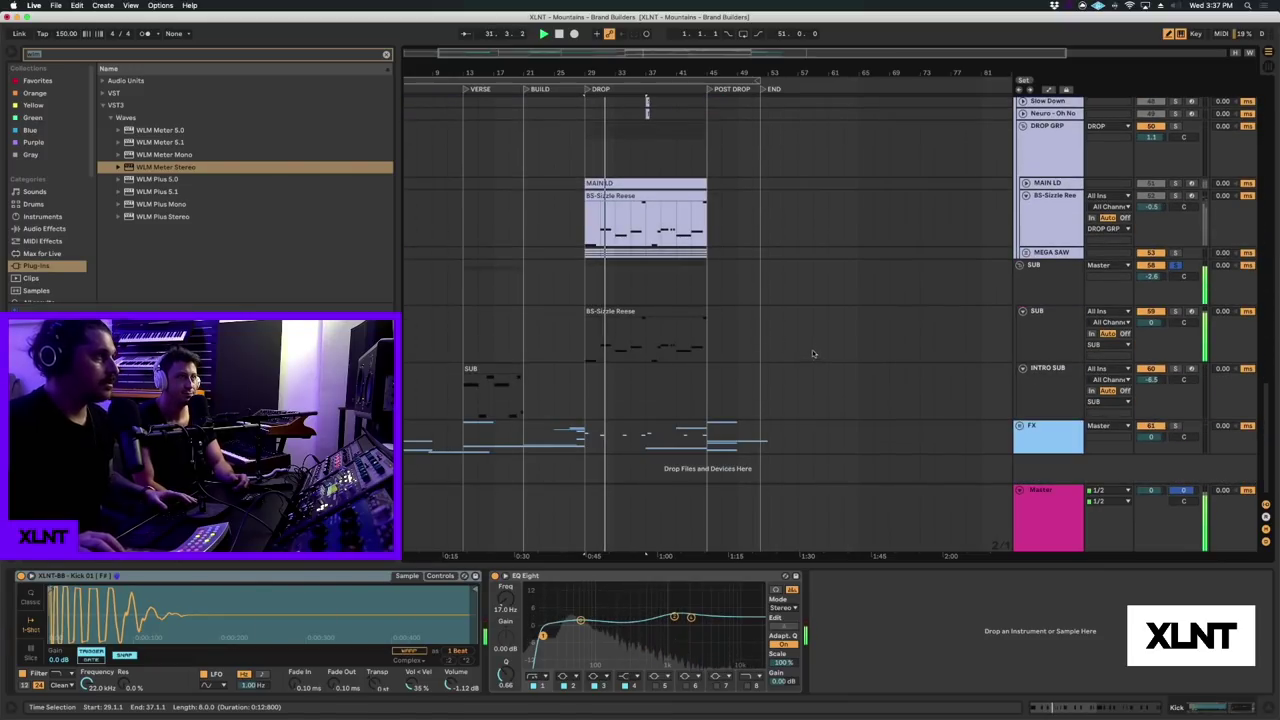
- Show the BS-Sizzle Reese clip's devices during playback, and return to the SUB track's device chain with playback stopped
click(662, 200)
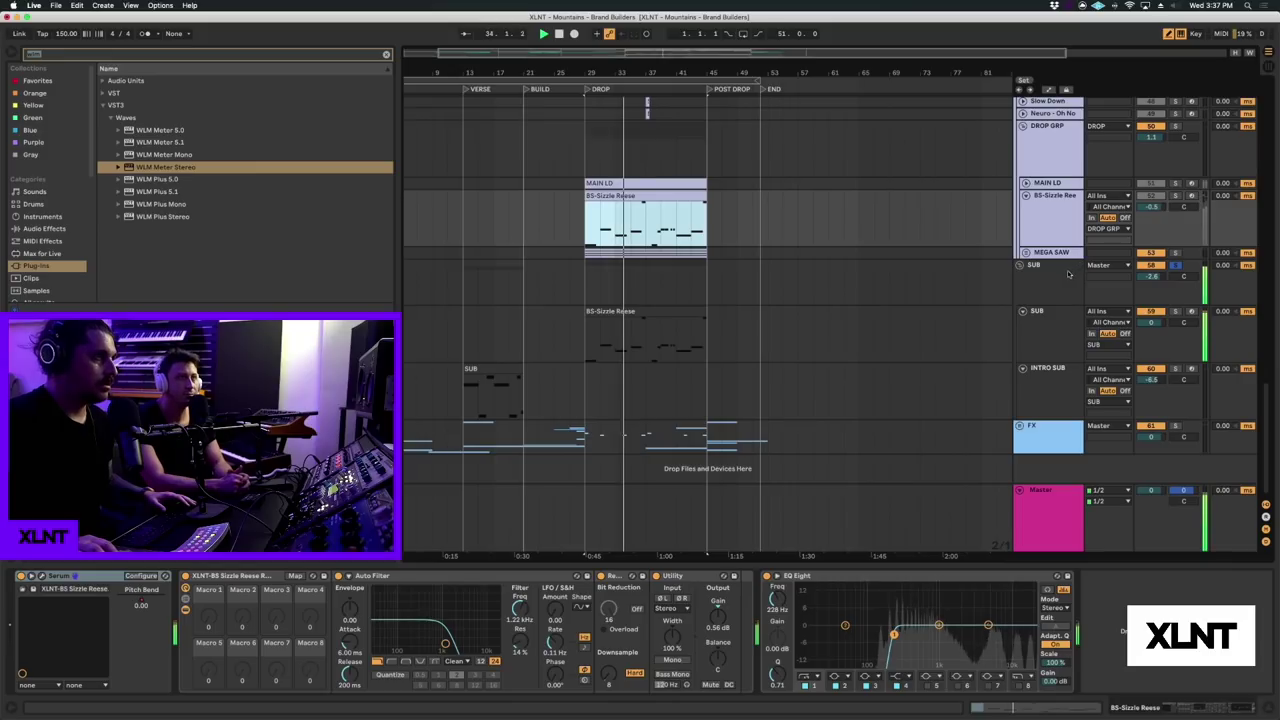
click(1048, 322)
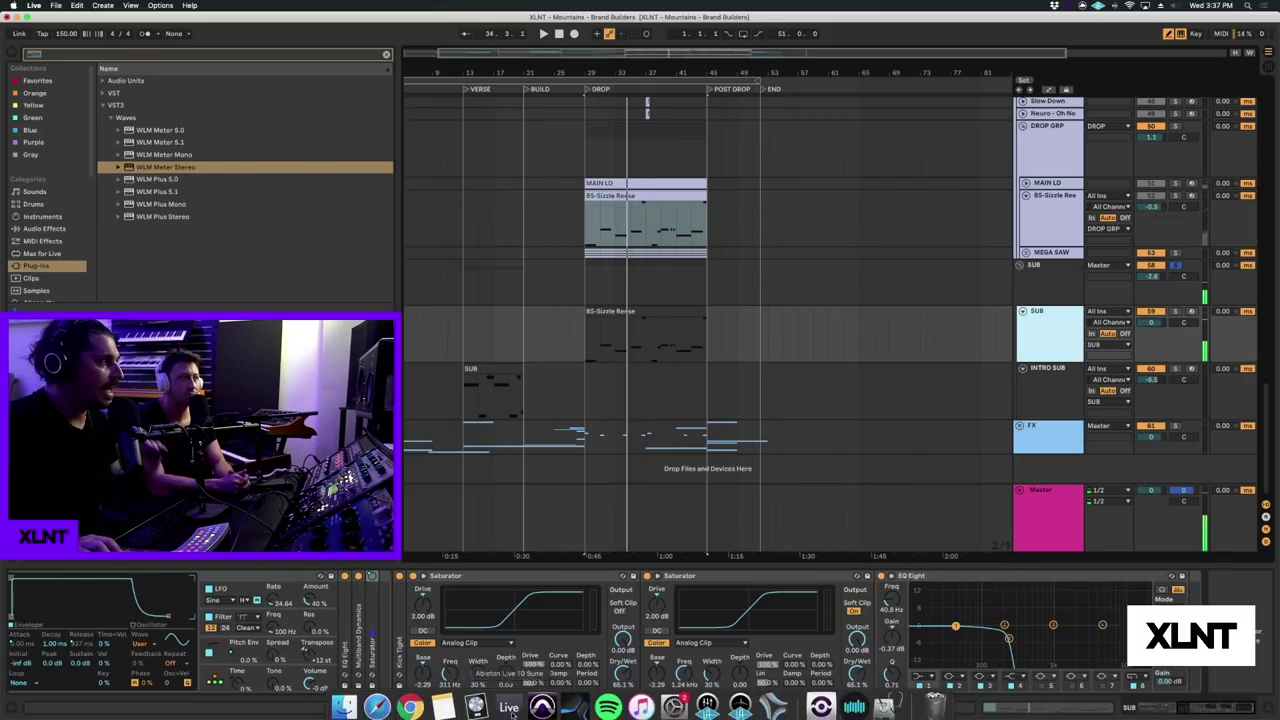
scroll(505, 630, left, 6)
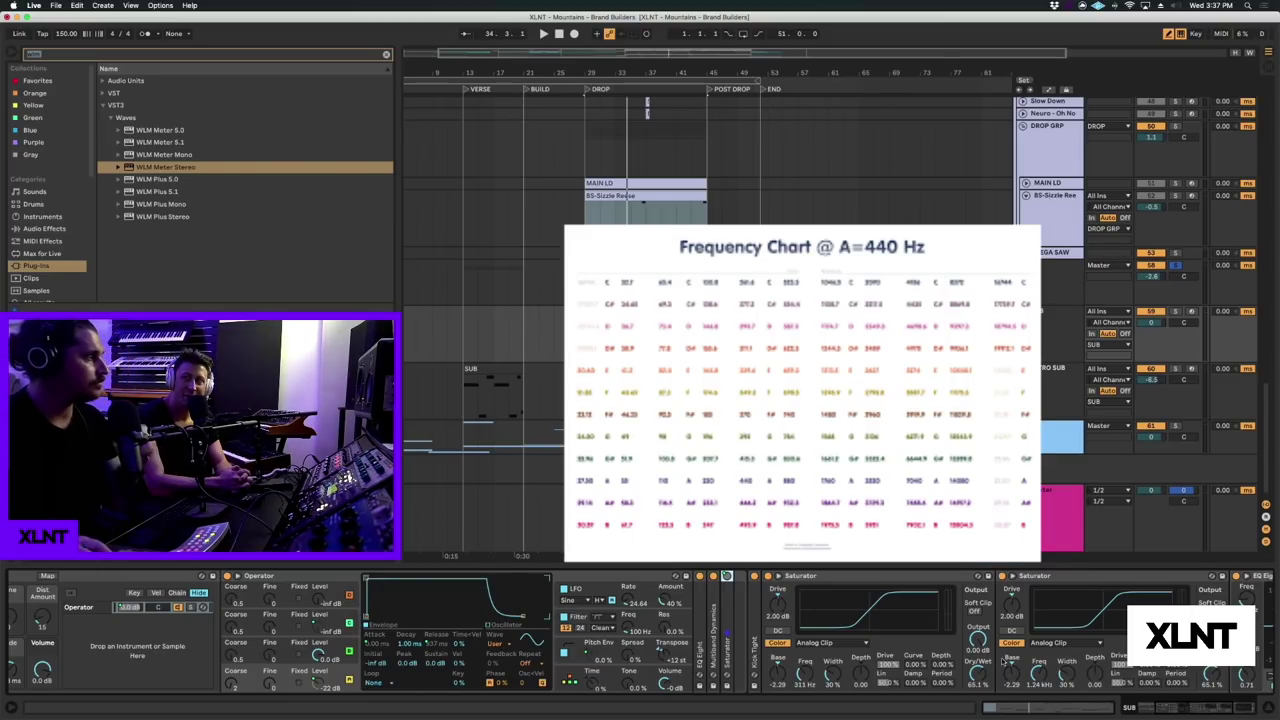
- Collapse the two Saturators that follow the Kick Tight device on the SUB track
click(821, 577)
key(Delete)
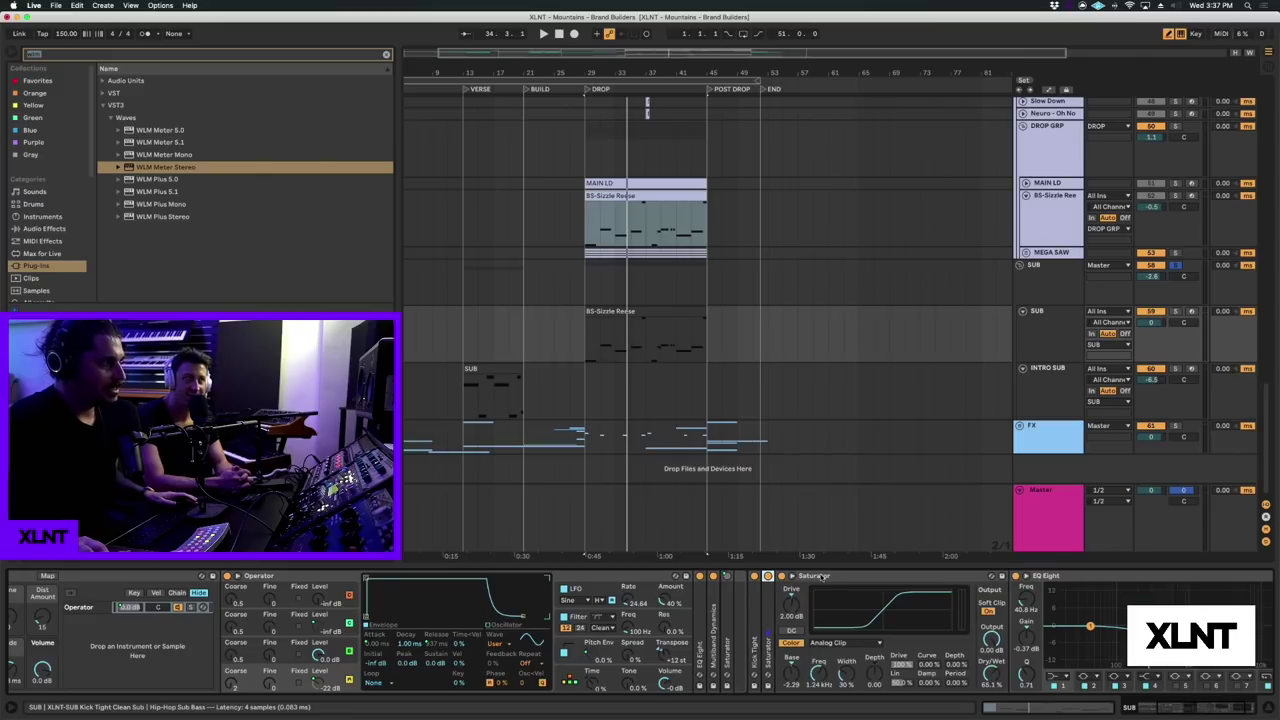
click(831, 577)
key(Delete)
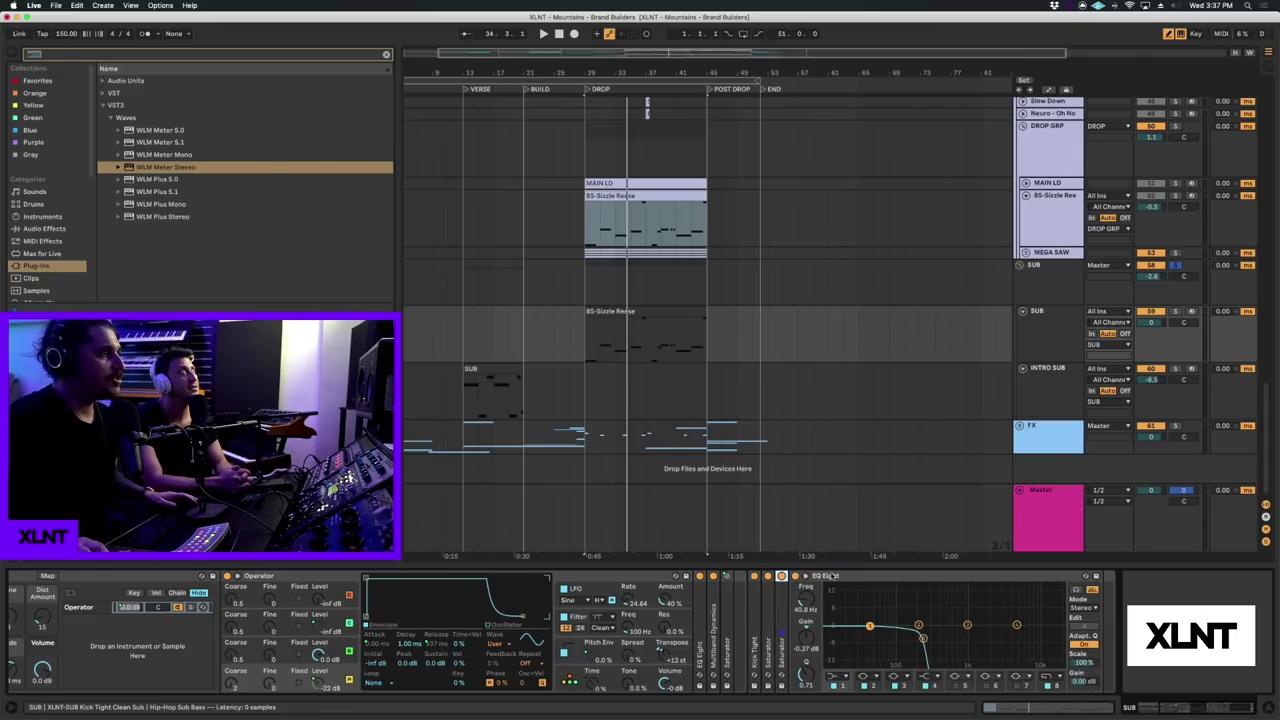
- Search the plug-ins for "fab" and load FabFilter Pro-L at the end of the SUB track's chain
click(50, 54)
text(fabf)
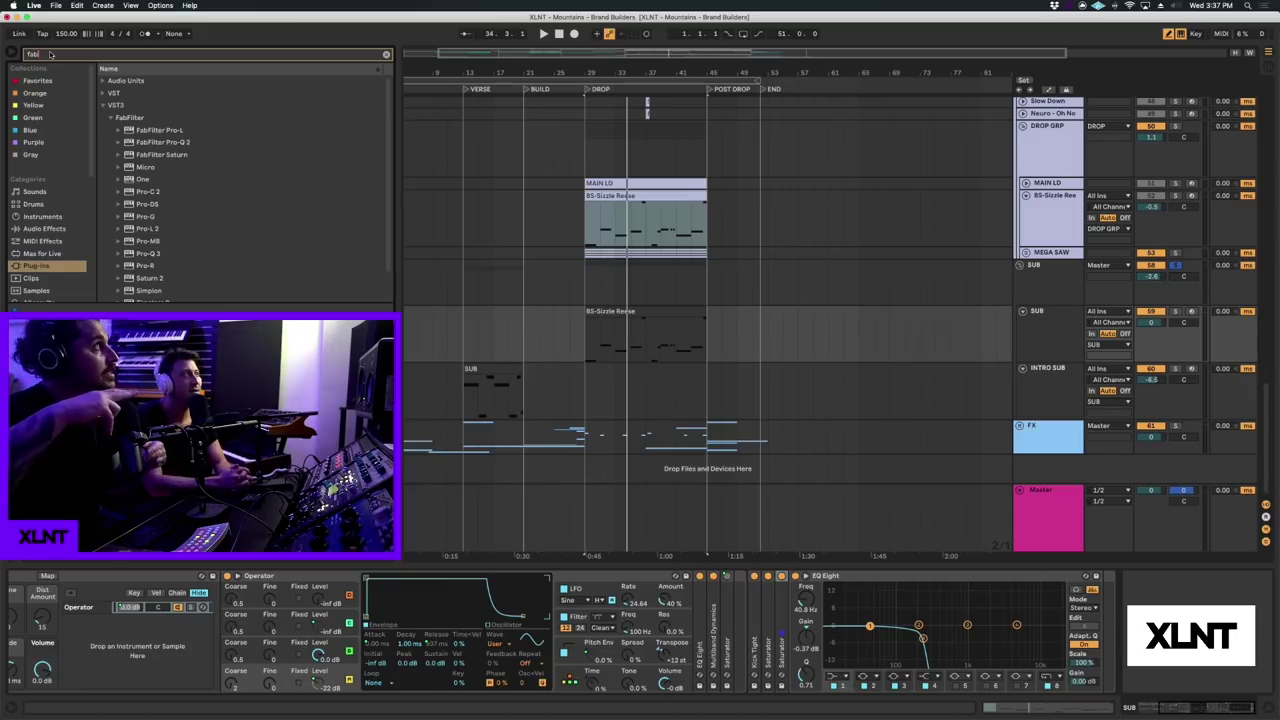
key(Down)
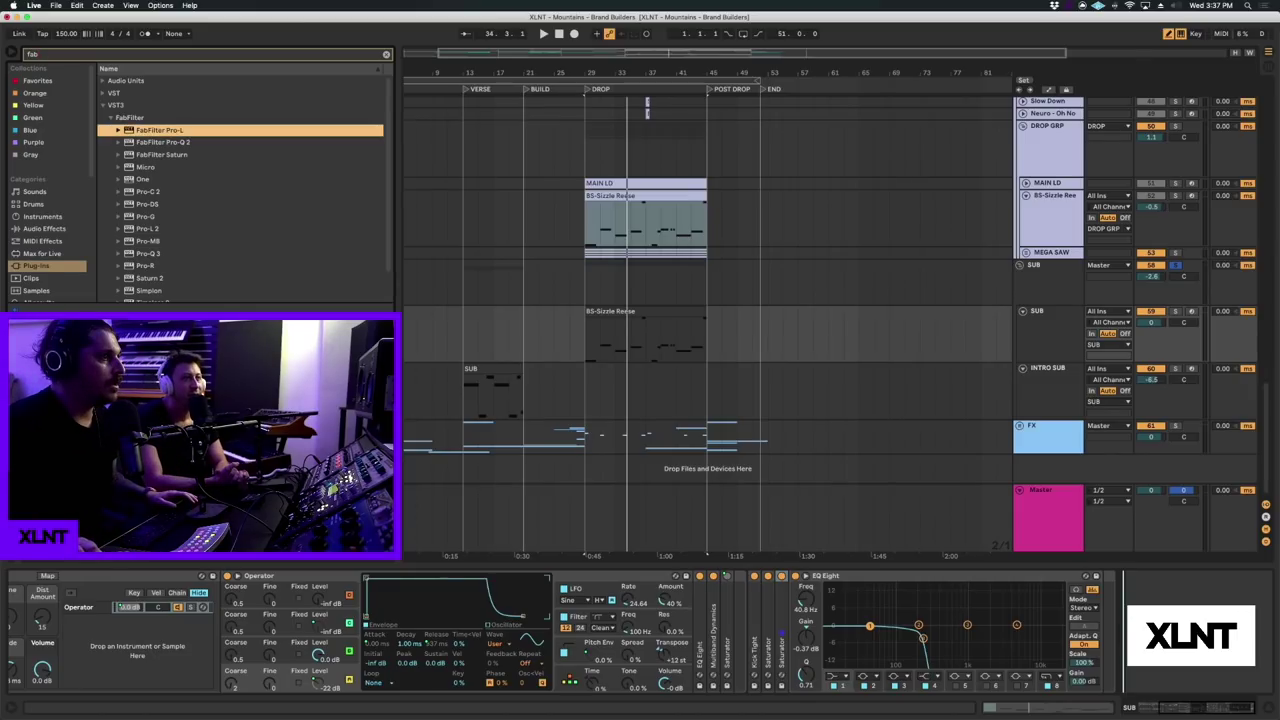
key(Return)
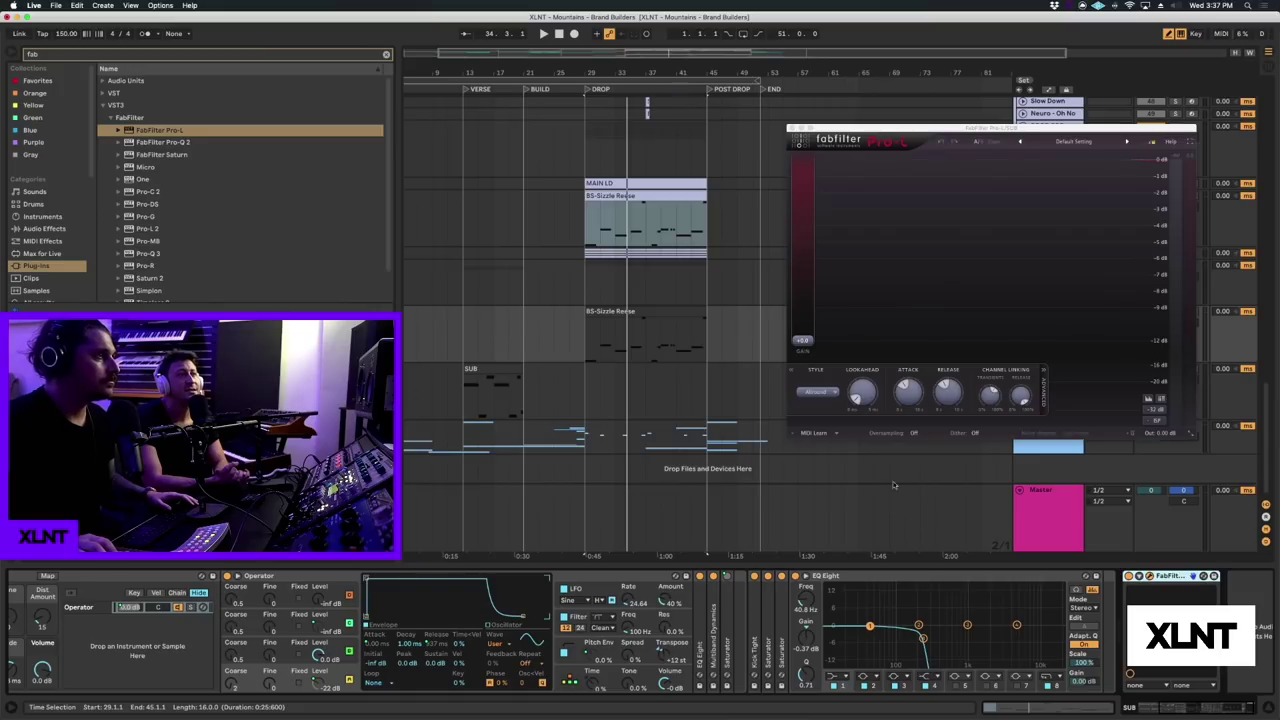
drag(955, 130, 911, 135)
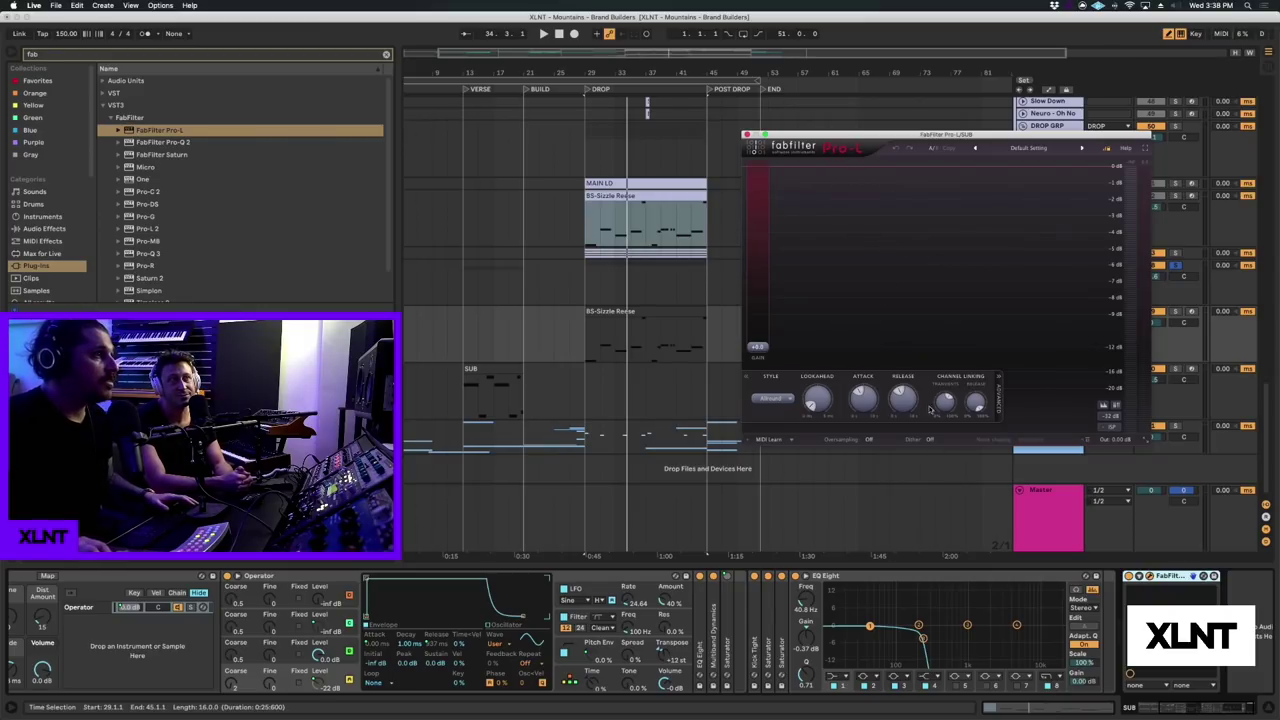
- Play the sub from bar 35 while examining its peaks on the Pro-L display
click(630, 555)
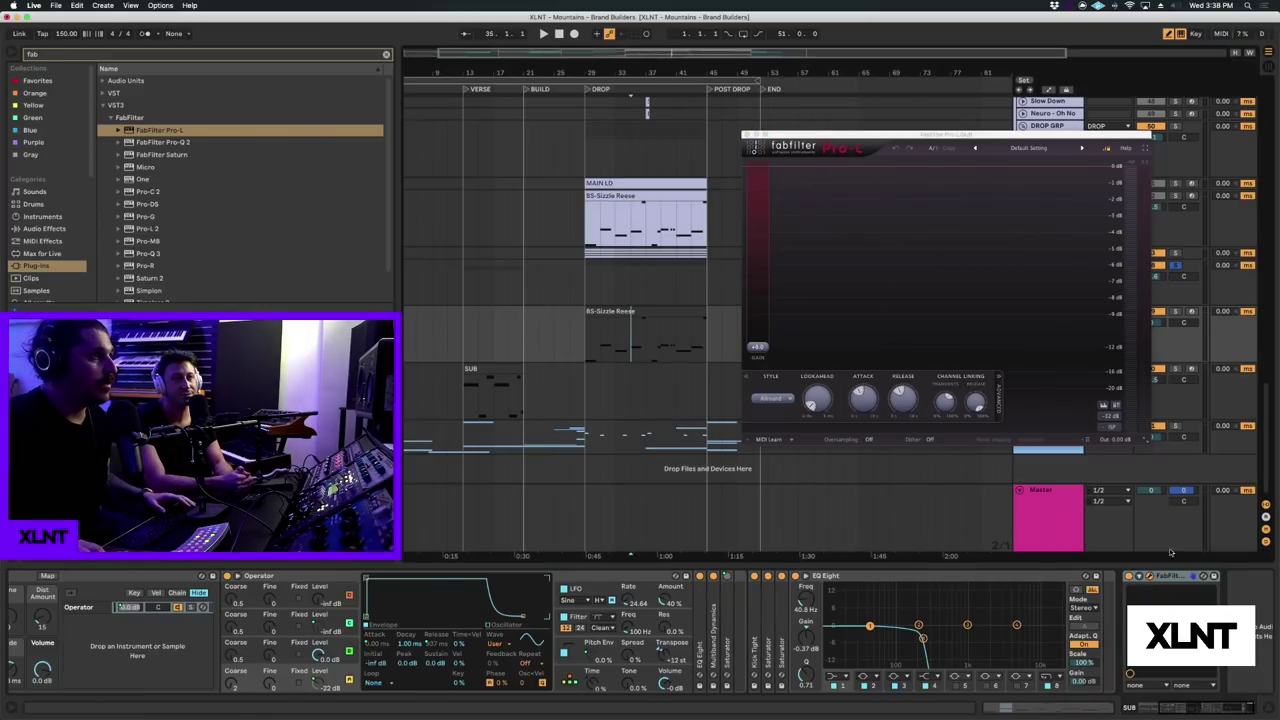
drag(892, 130, 806, 125)
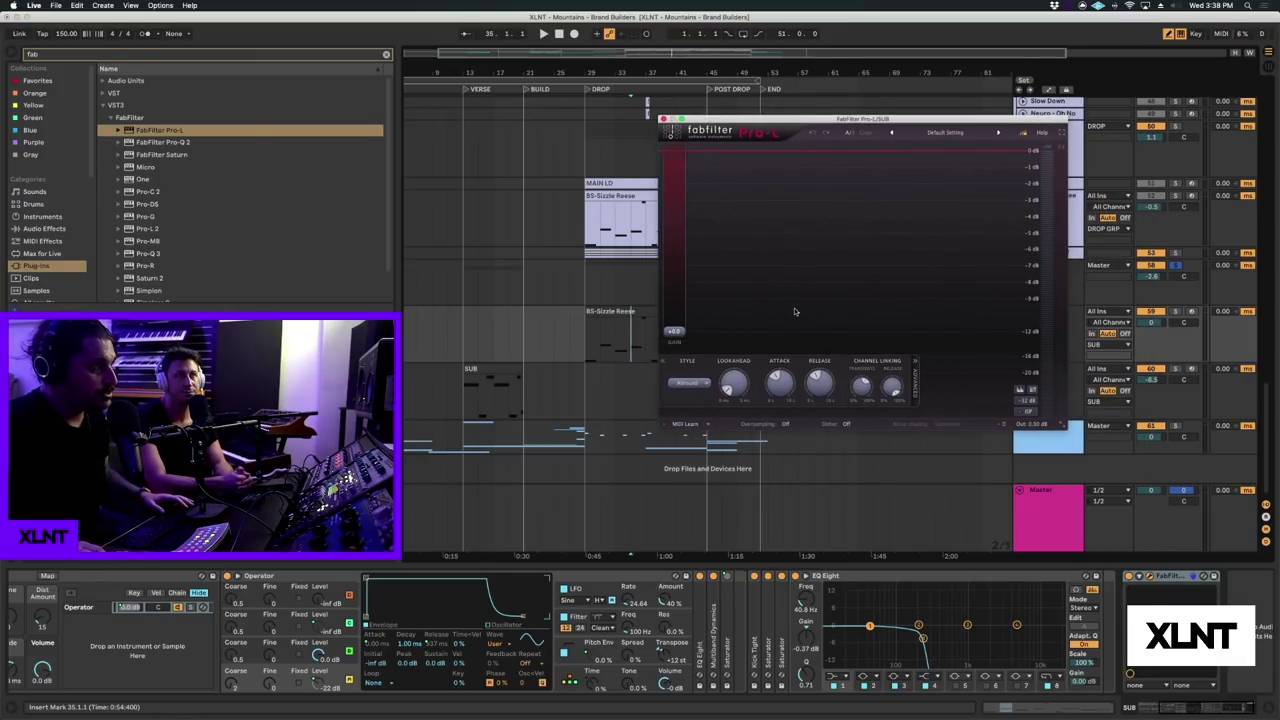
key(space)
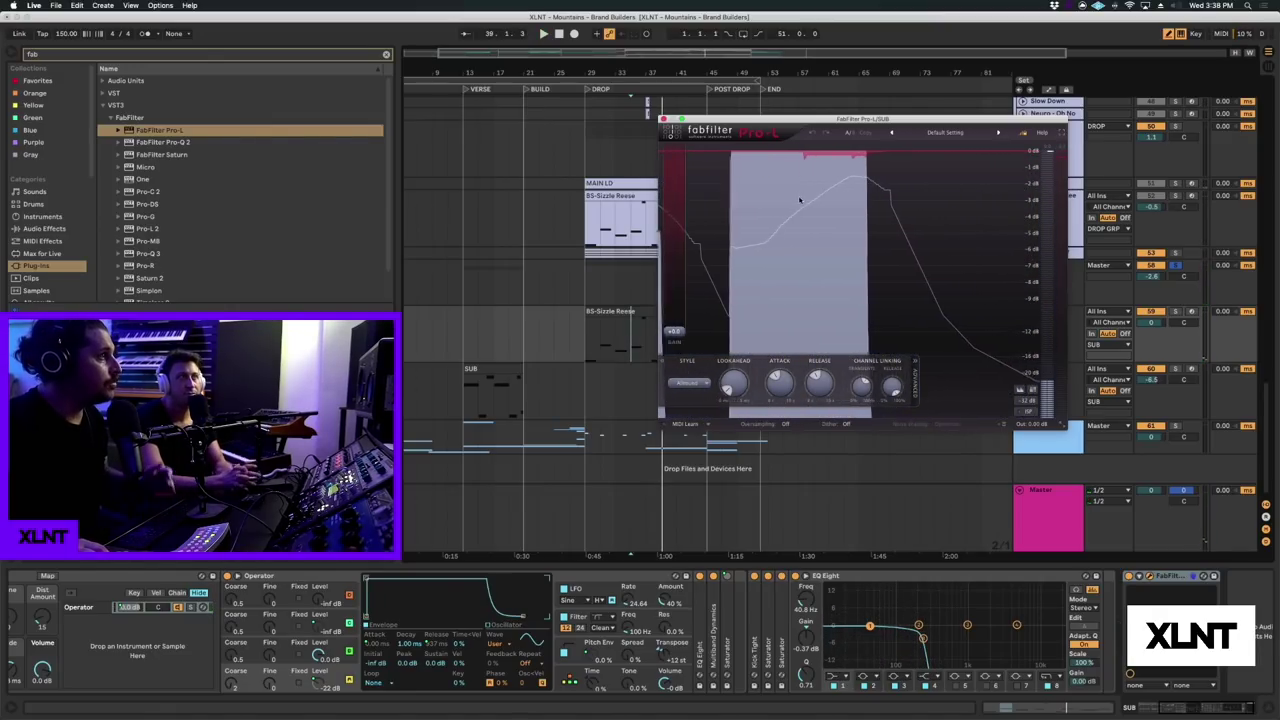
- Play the sub with the Pro-L gain raised to about +22 dB, and reset the gain to 0 dB
mouse_move(670, 333)
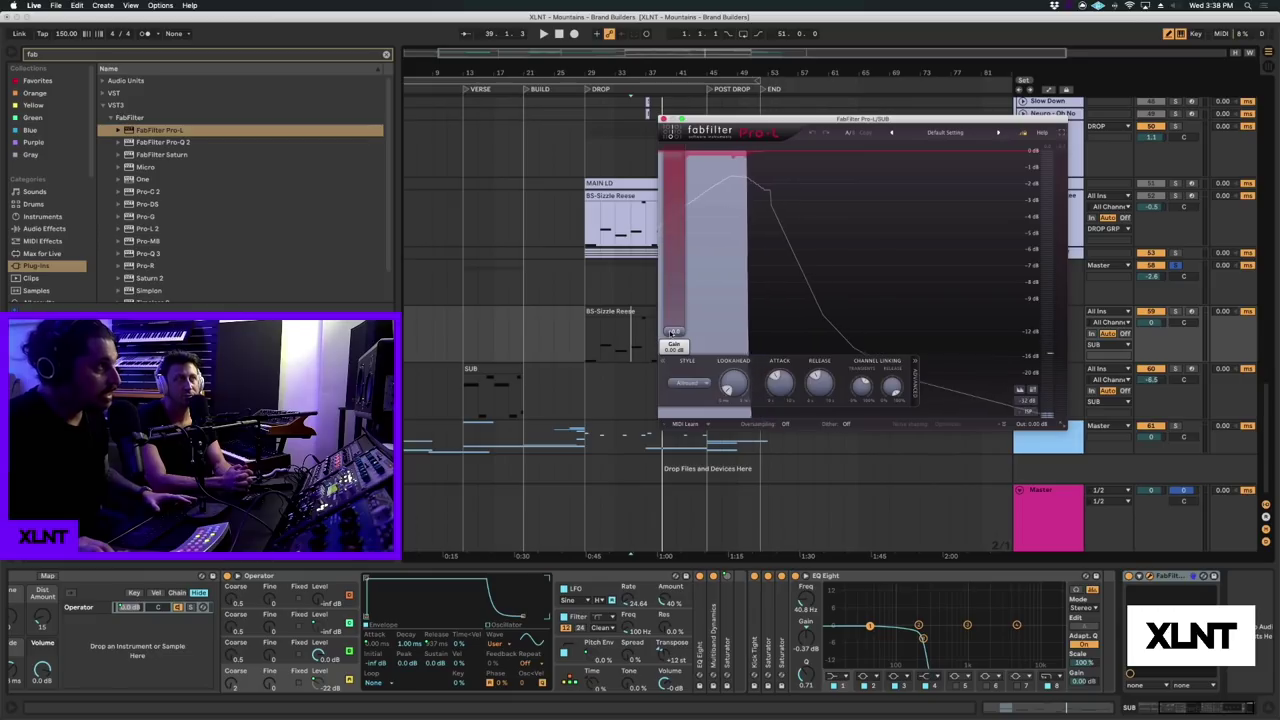
drag(670, 333, 676, 195)
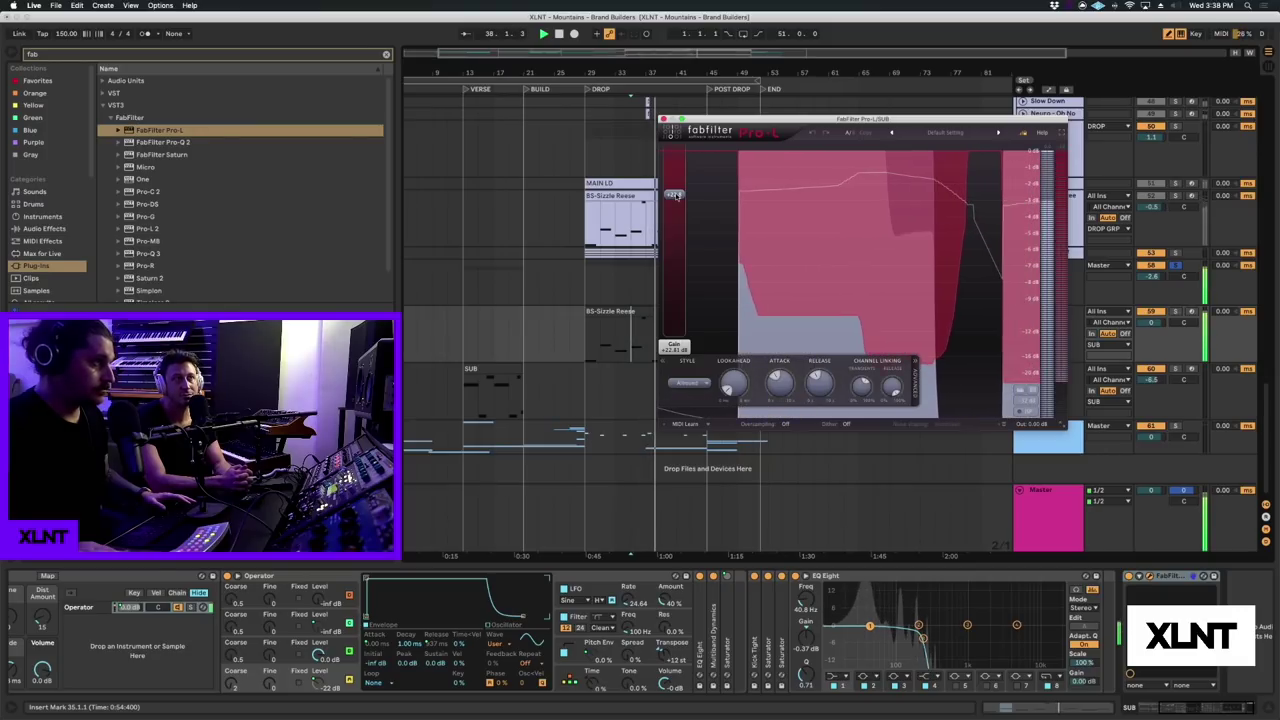
key(space)
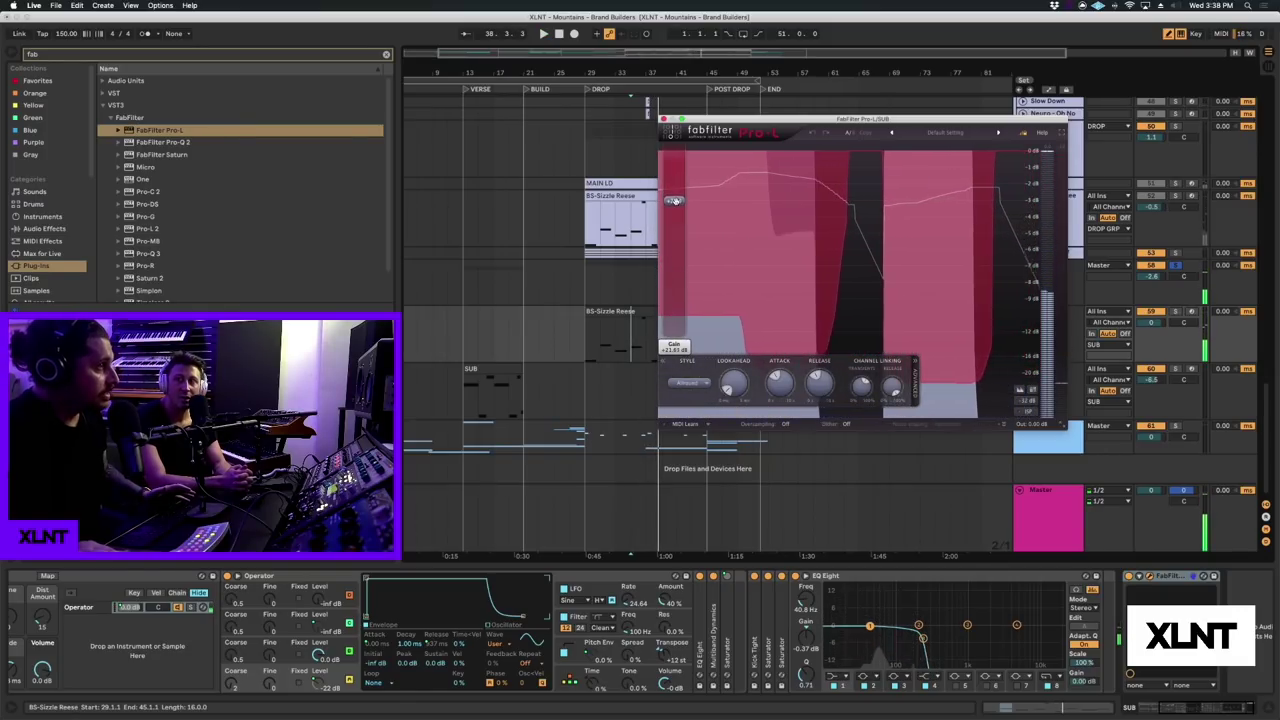
drag(675, 201, 641, 465)
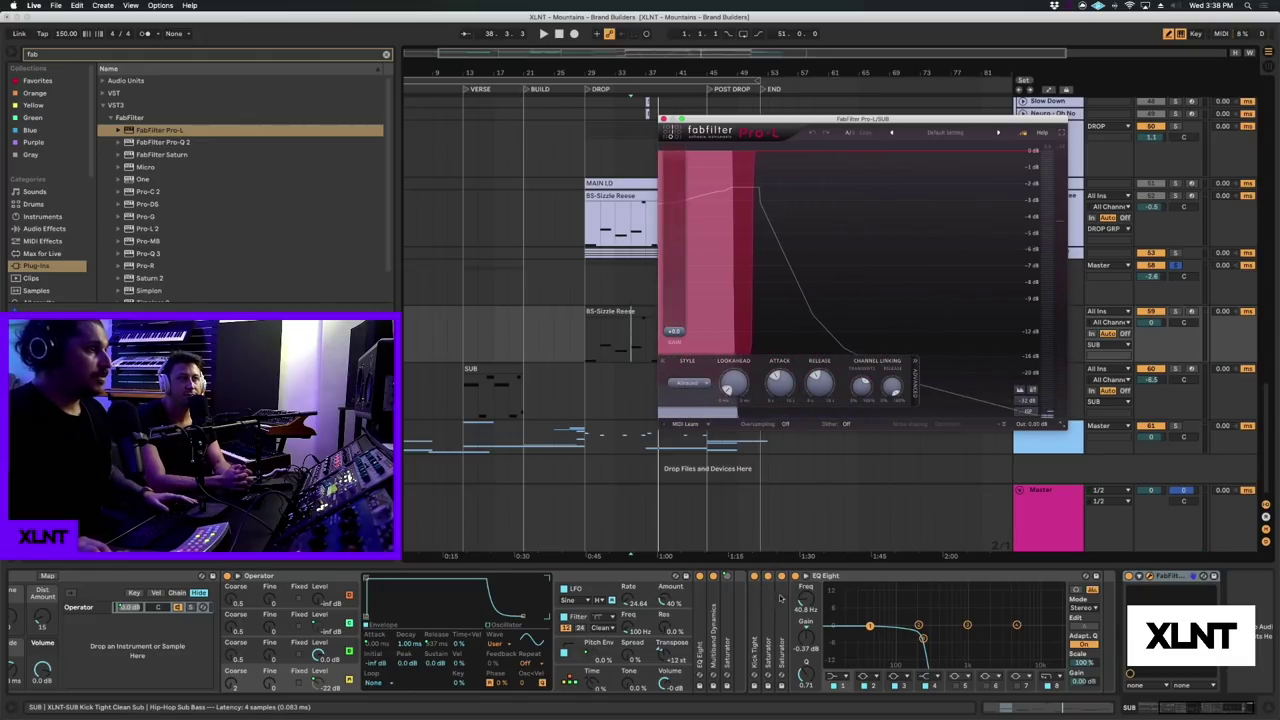
- Turn off Soft Clip on the last Saturator, expand the two earlier Saturators and play the sub through Pro-L
double_click(780, 598)
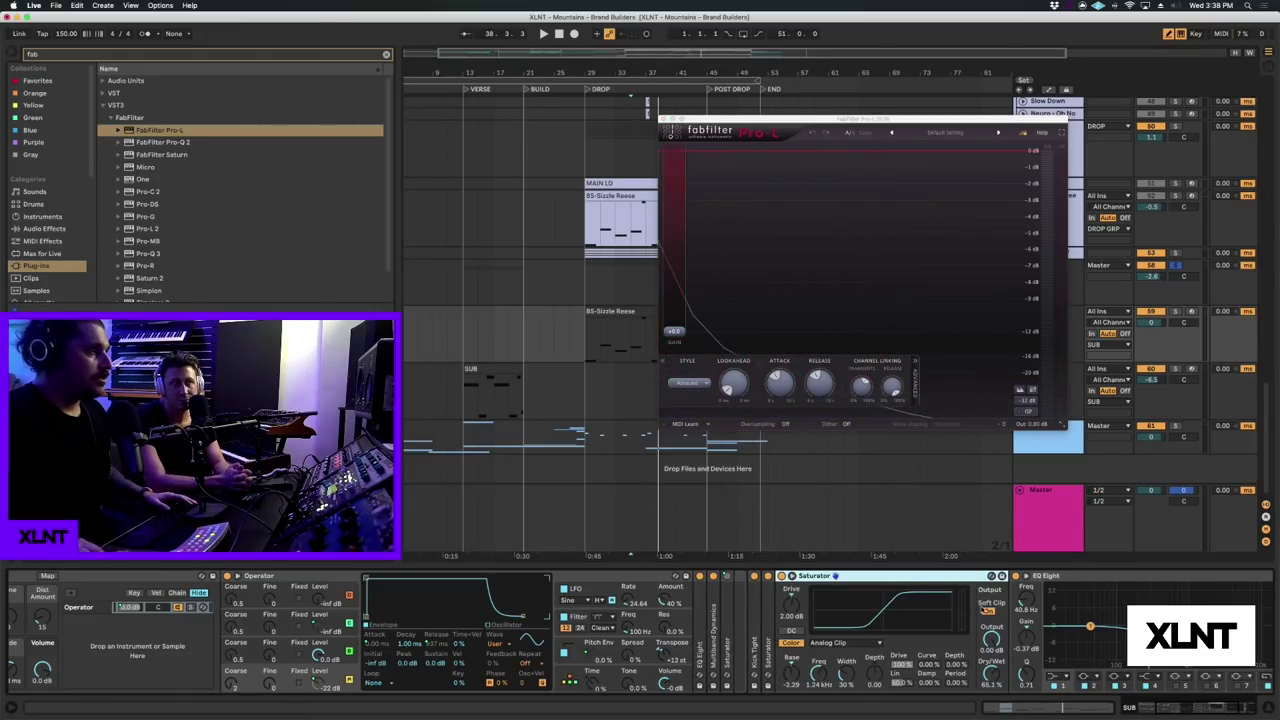
click(987, 611)
key(ctrl+d)
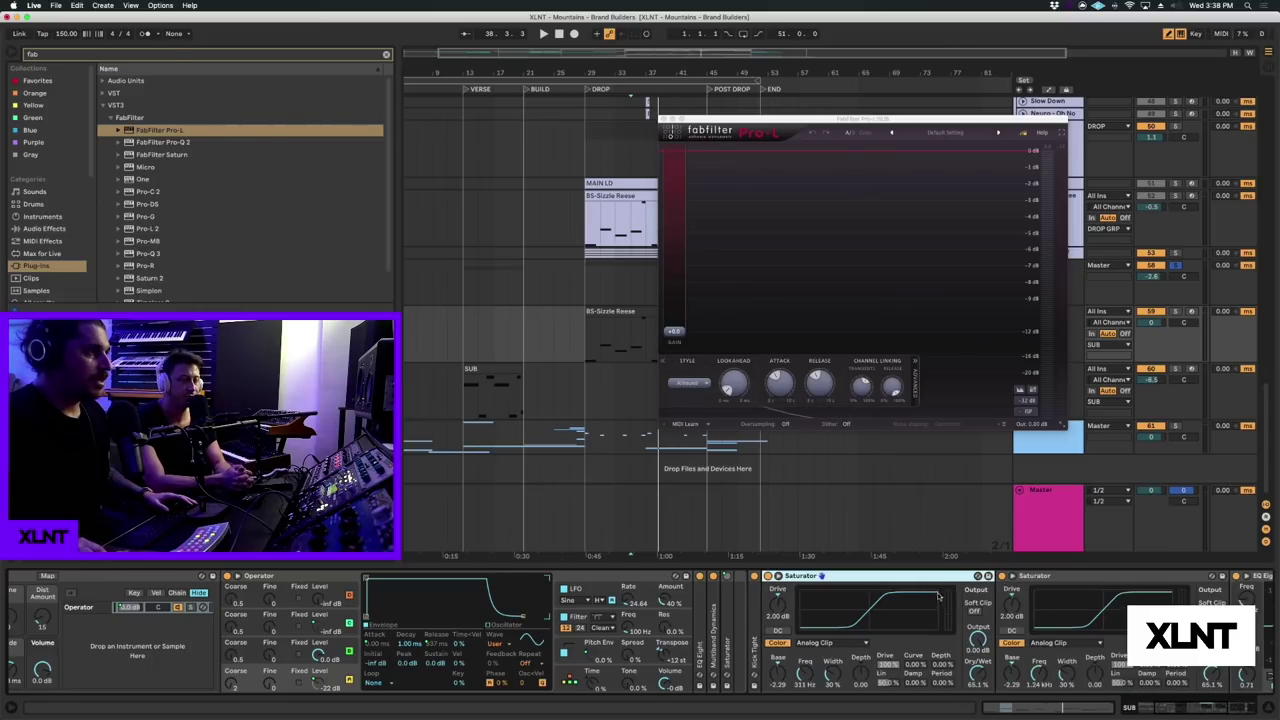
double_click(724, 619)
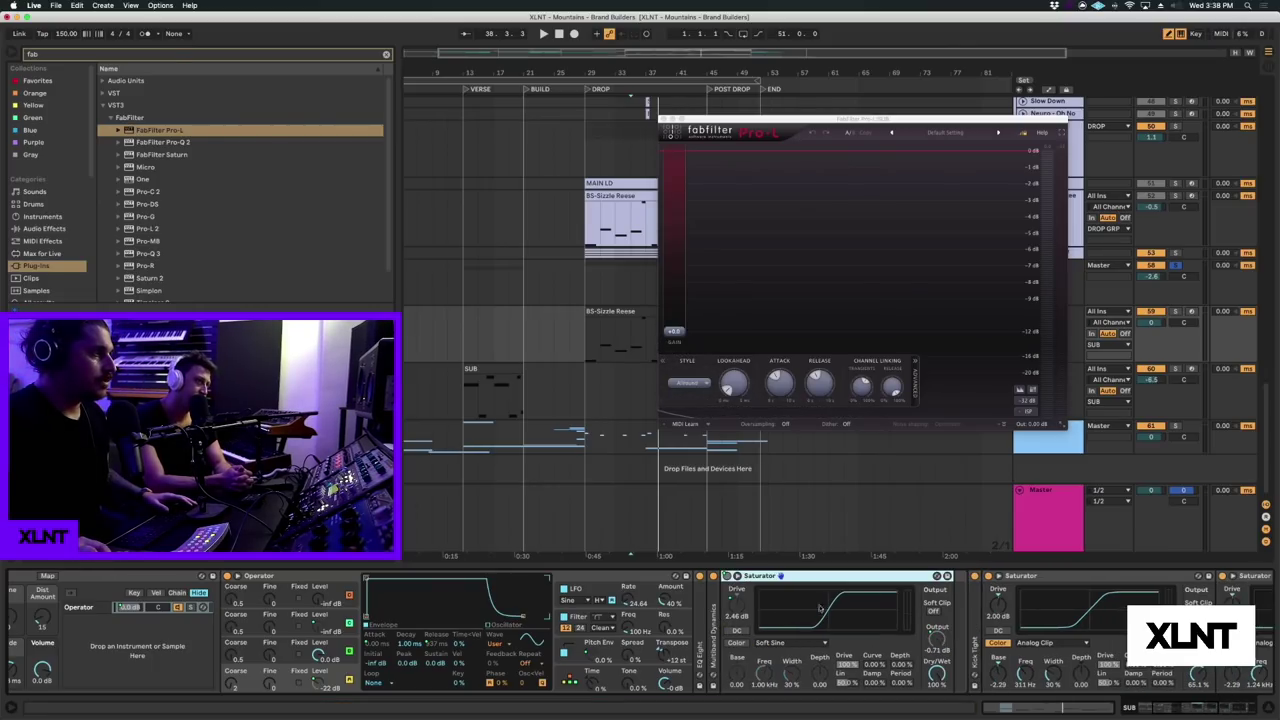
key(space)
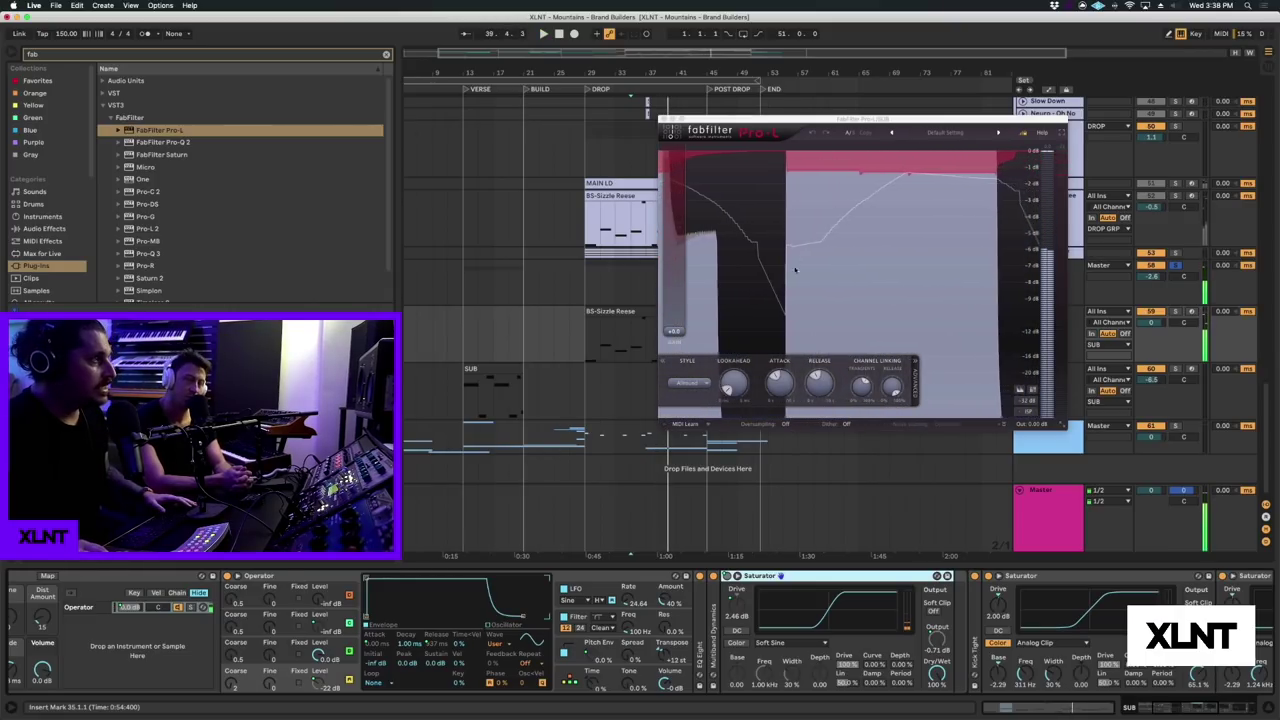
- Turn Soft Clip on in the last Saturator before the EQ Eight and briefly play the sub from bar 35
scroll(1008, 601, right, 5)
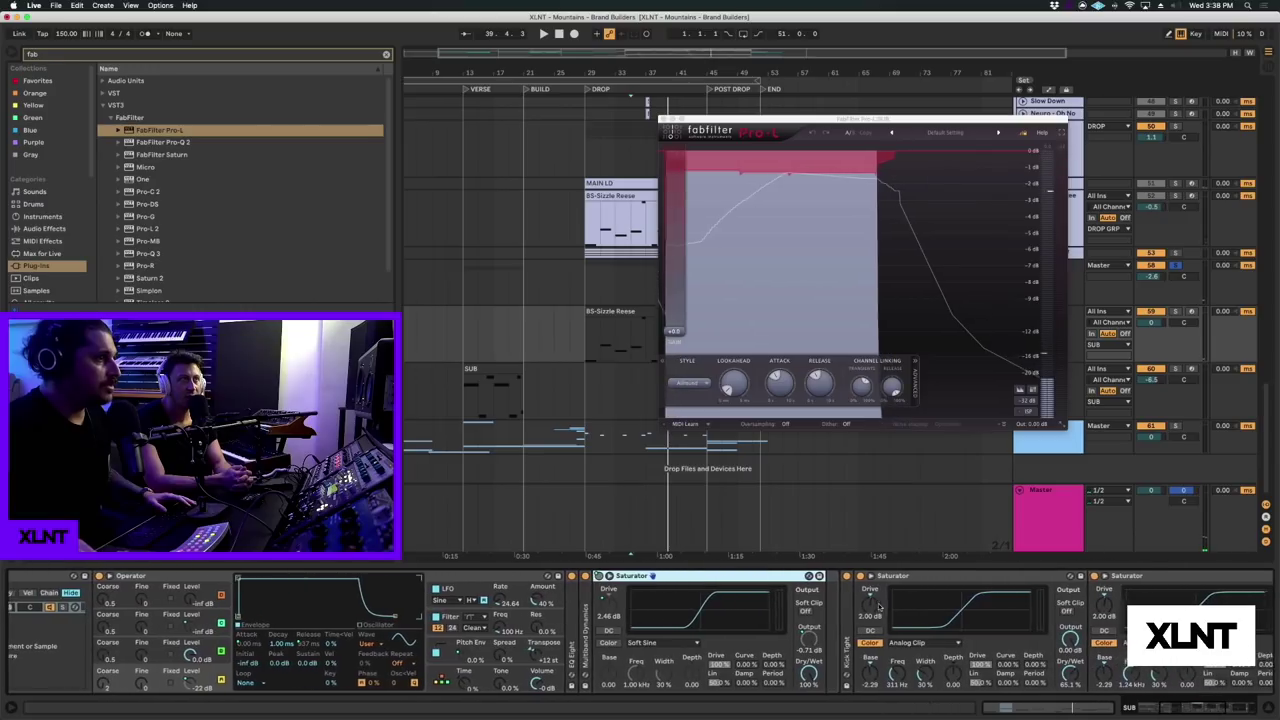
scroll(1008, 603, right, 4)
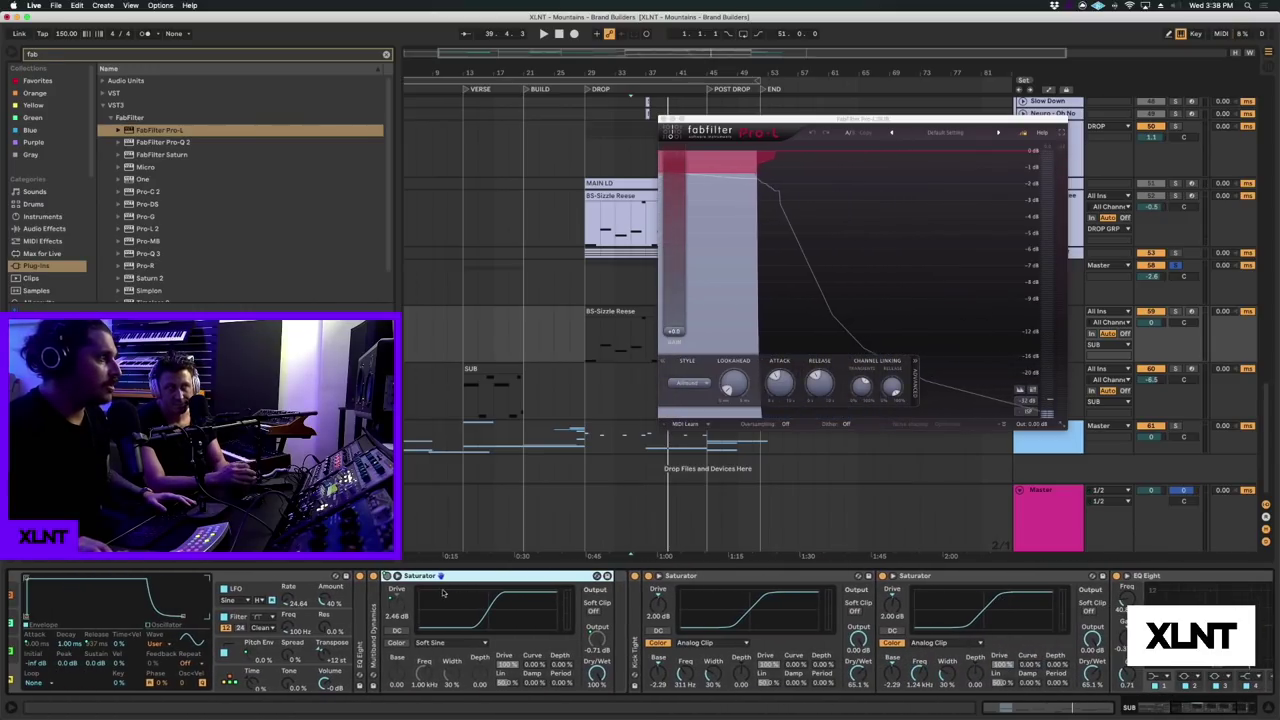
click(1088, 612)
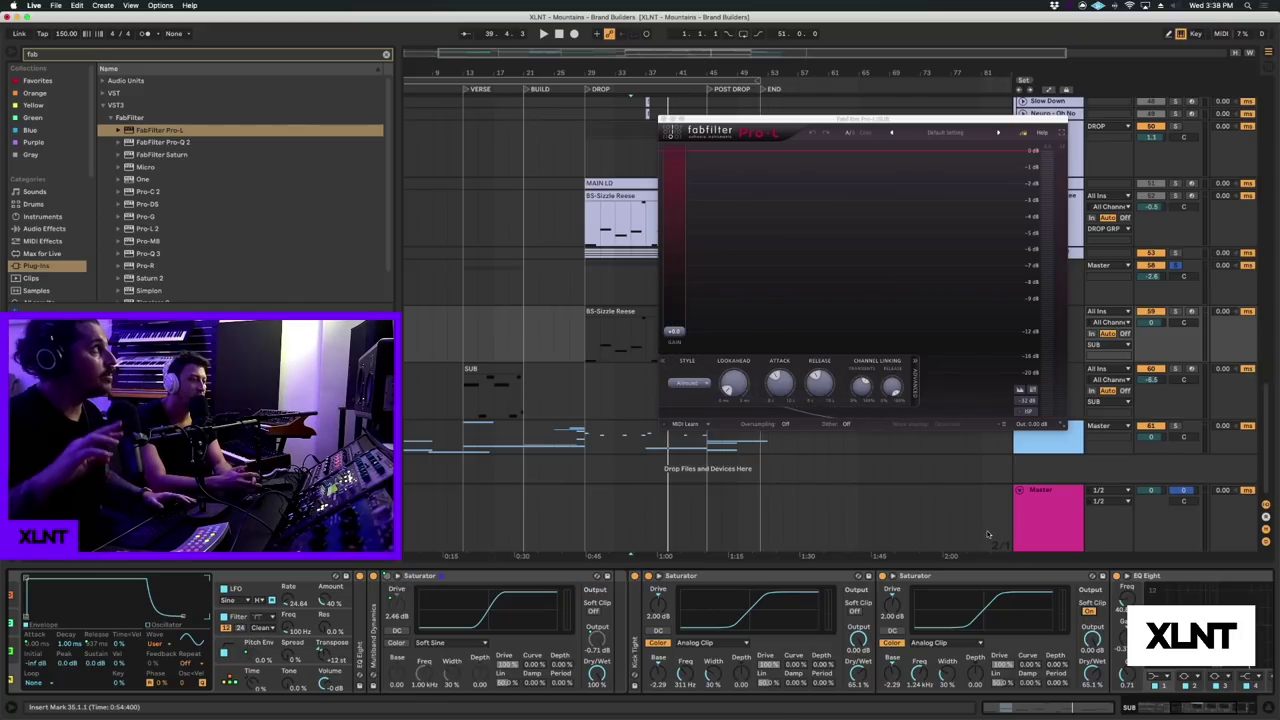
key(space)
key(space)
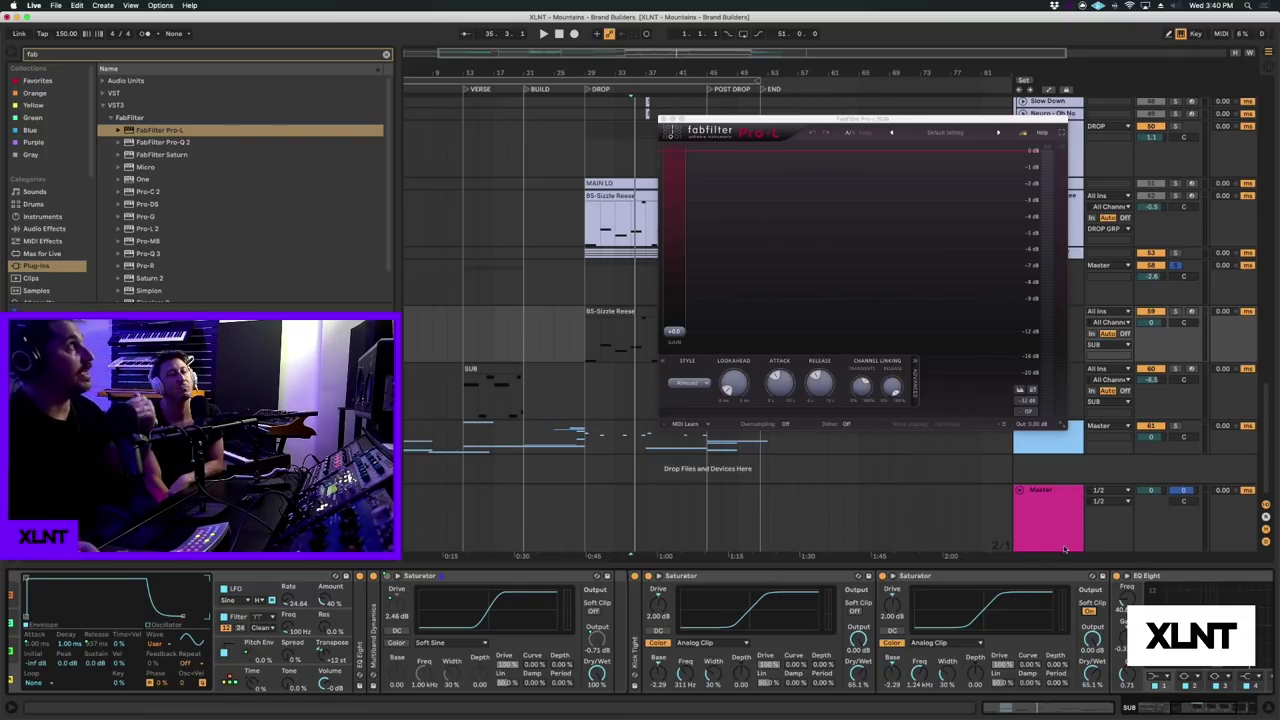
- Play the sub from bar 35 with the Pro-L gain pushed to about +15 dB, and return it to 0 dB
scroll(985, 585, right, 5)
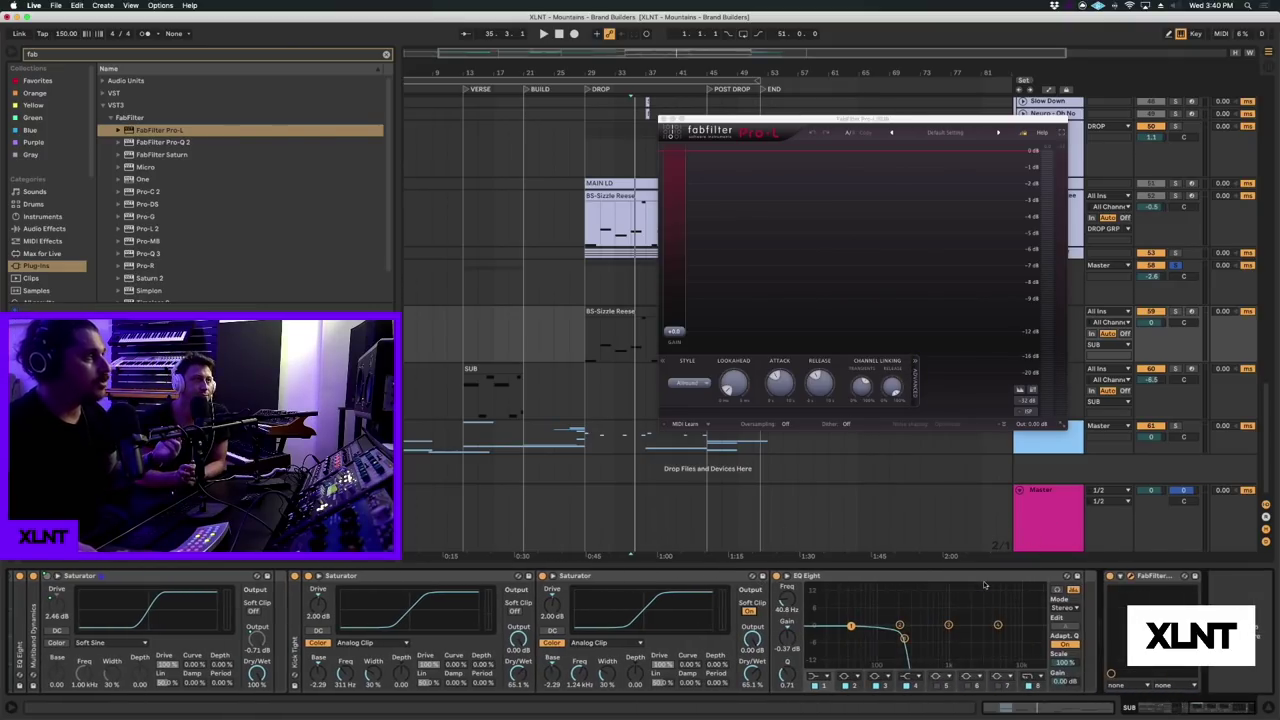
key(space)
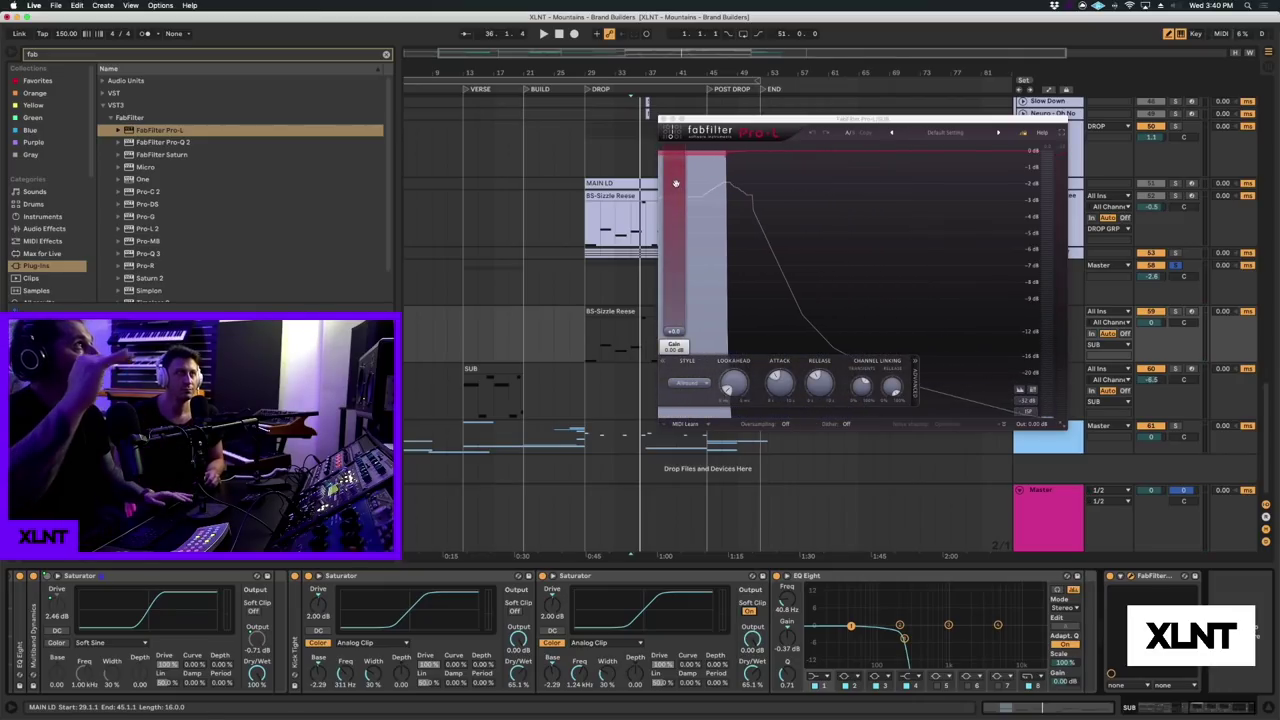
key(space)
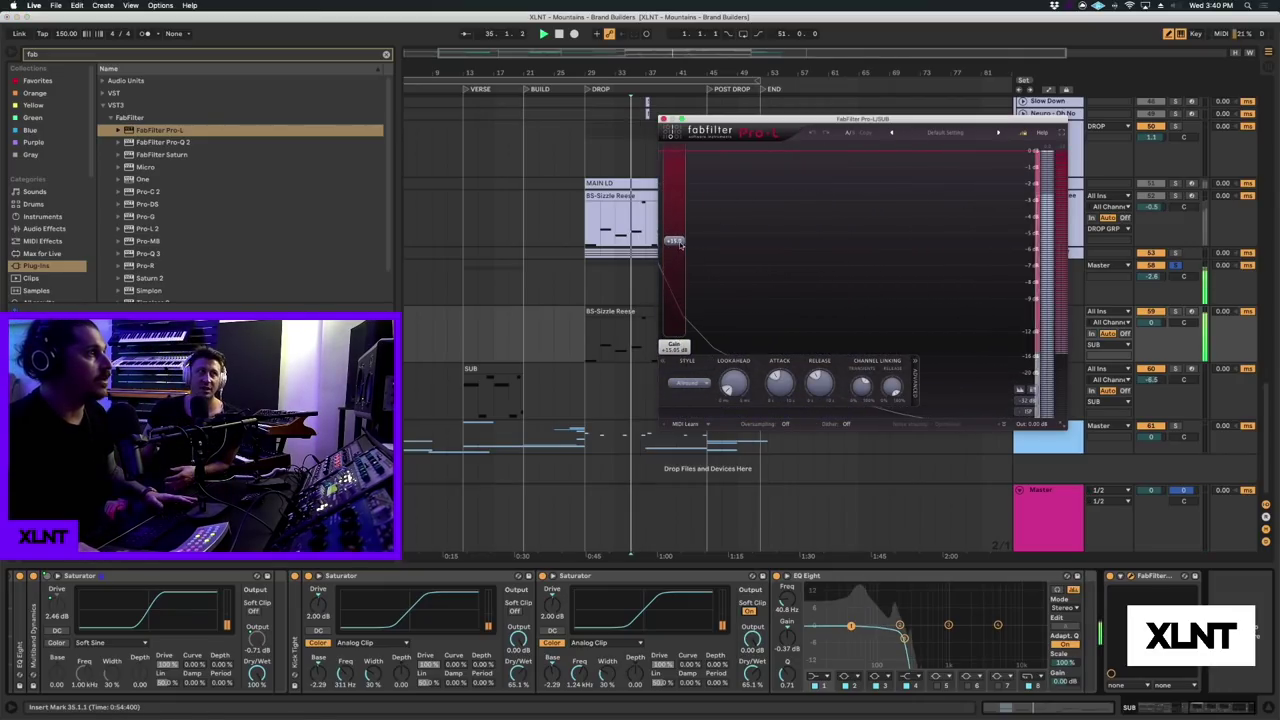
key(space)
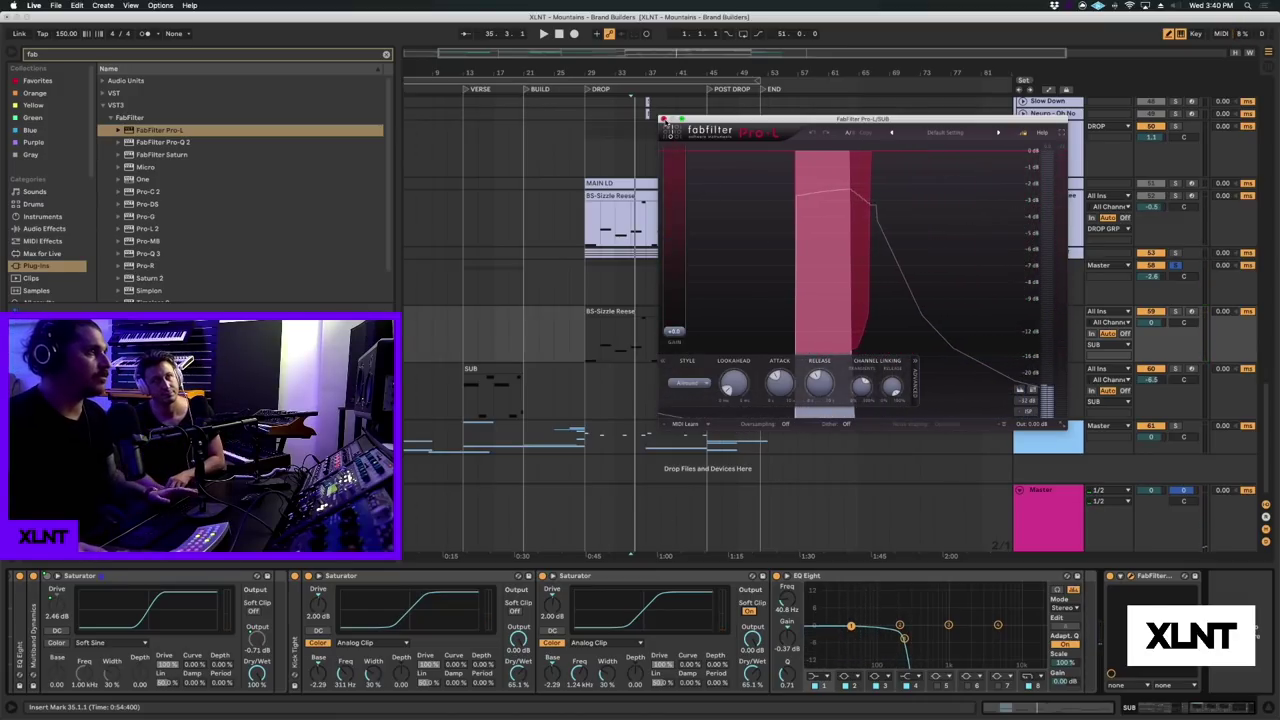
- Close the Pro-L window and remove the limiter from the end of the SUB track's device chain
click(664, 120)
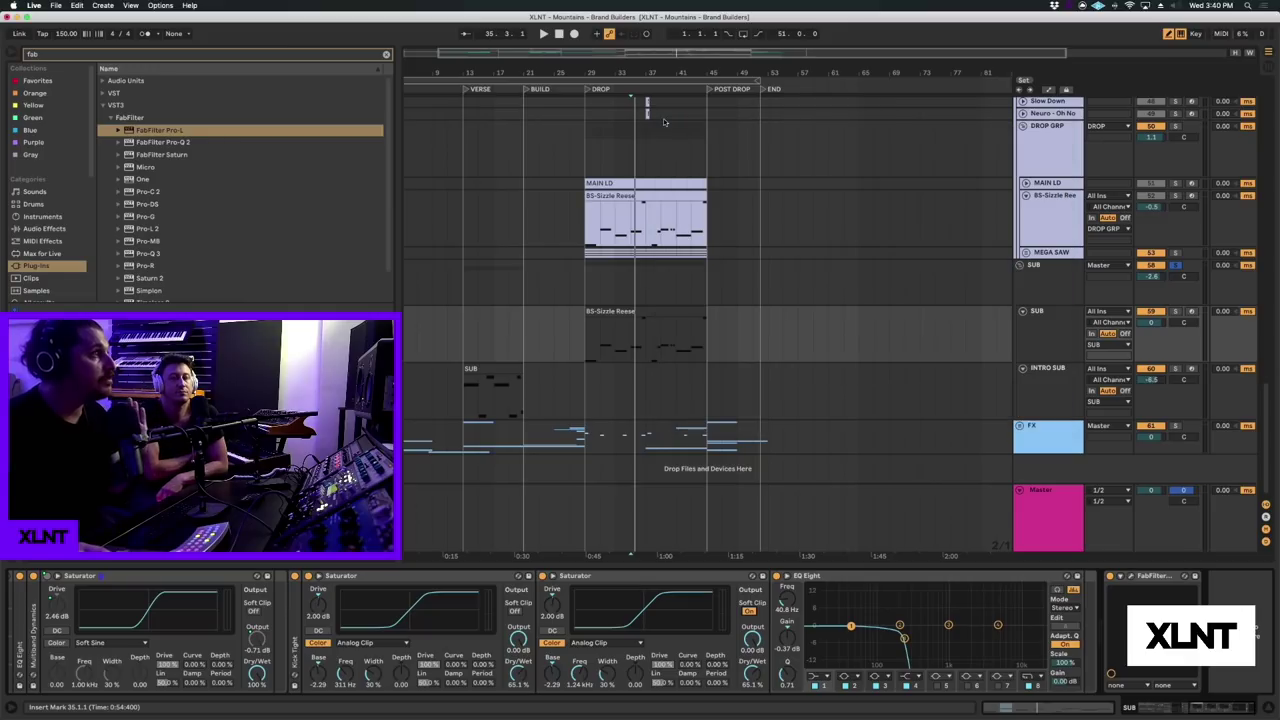
click(1147, 577)
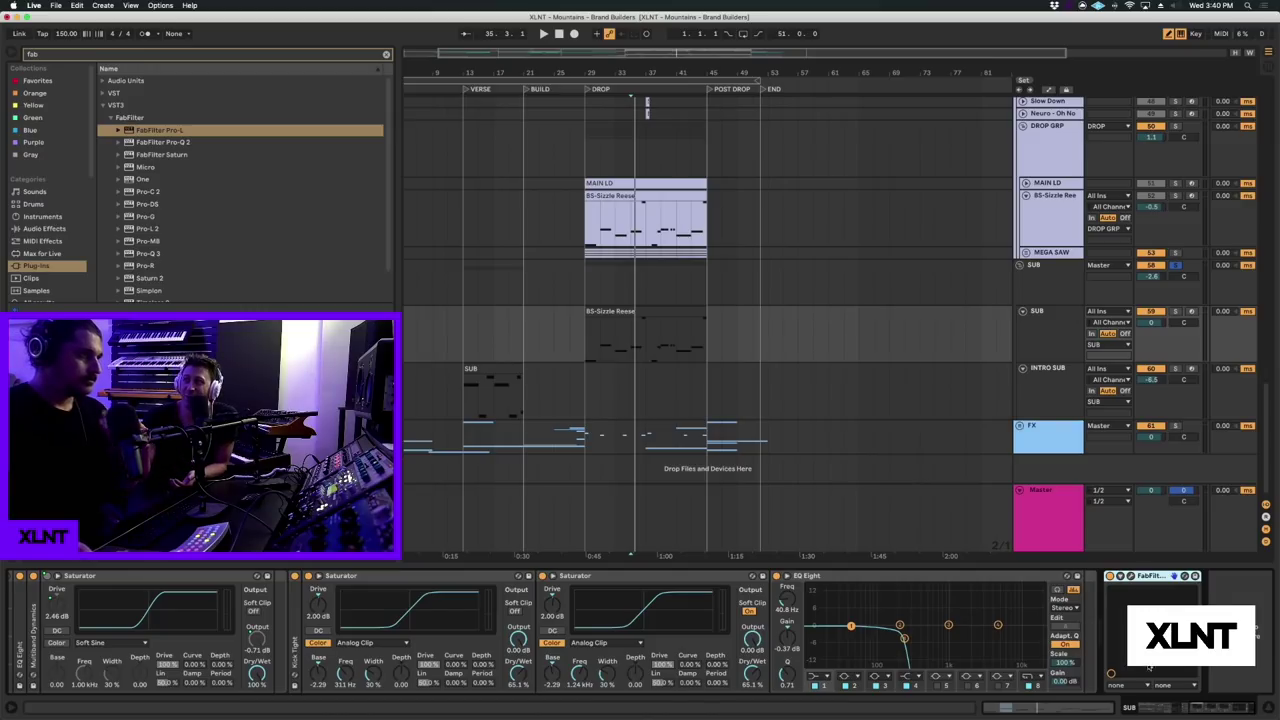
key(Up)
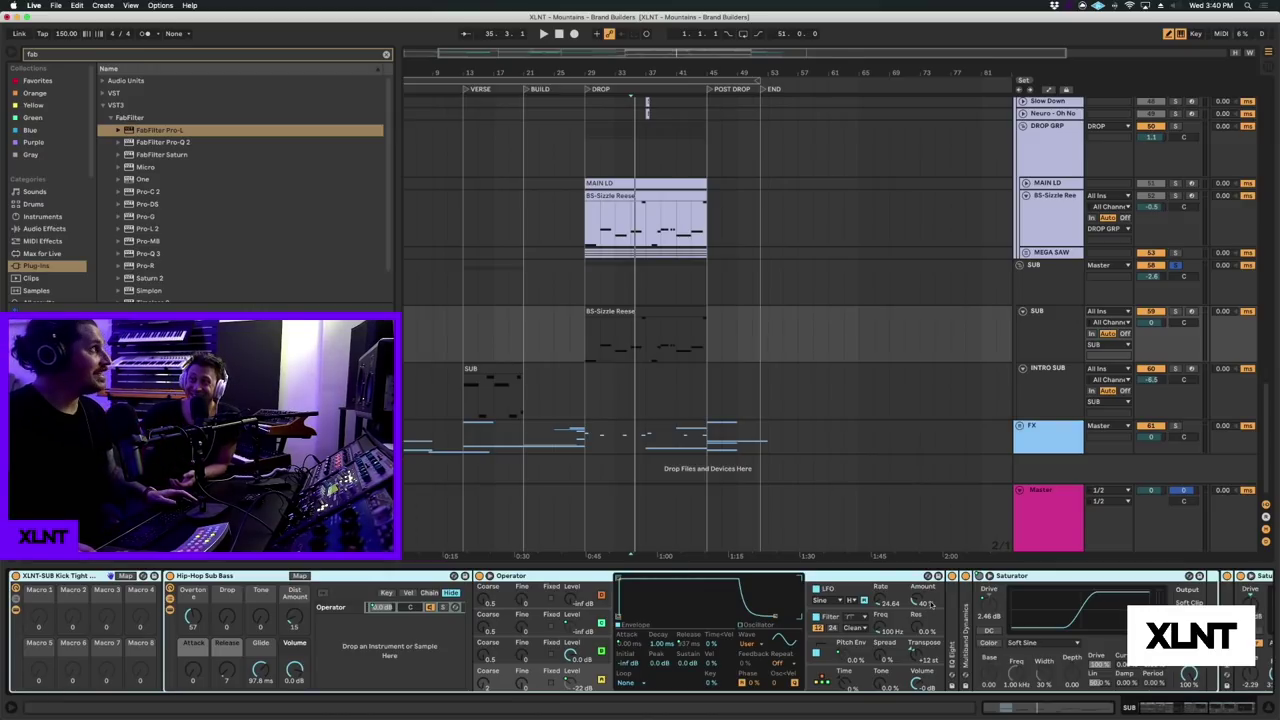
scroll(925, 602, right, 3)
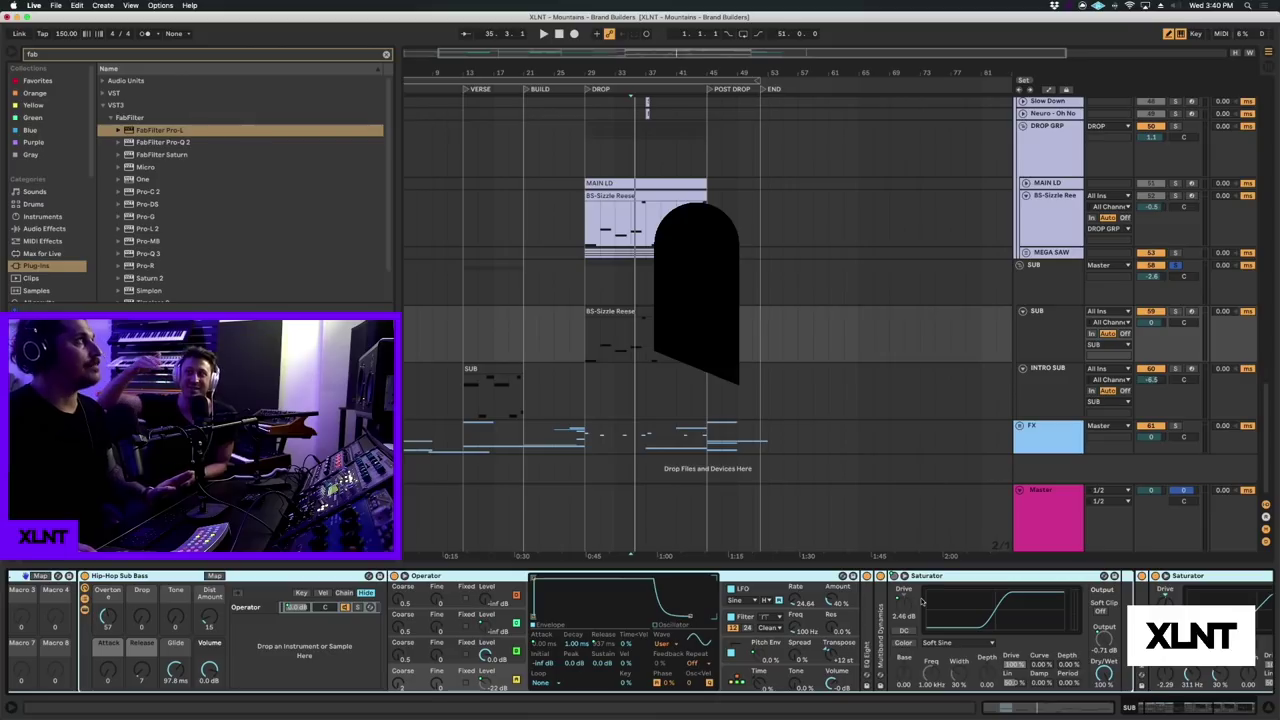
scroll(922, 600, right, 10)
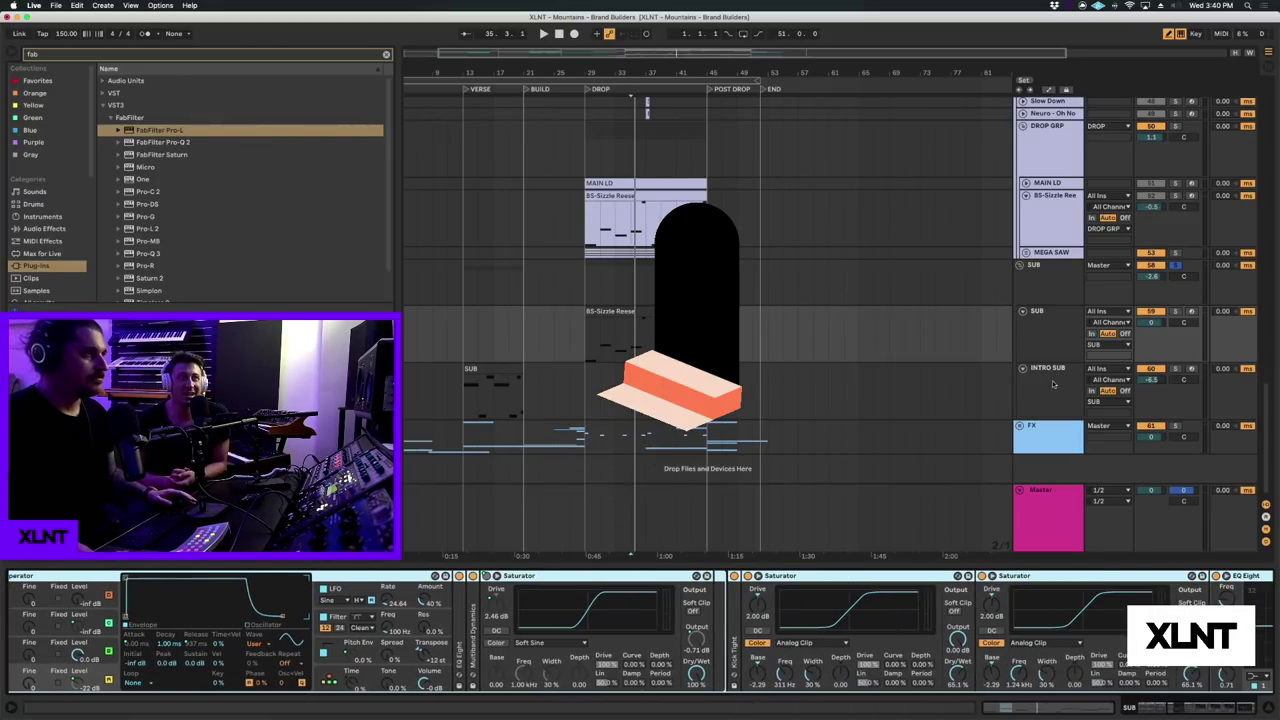
- Show the SUB group's devices, collapse the group and select the FX group to show its device chain
click(1053, 372)
click(1025, 280)
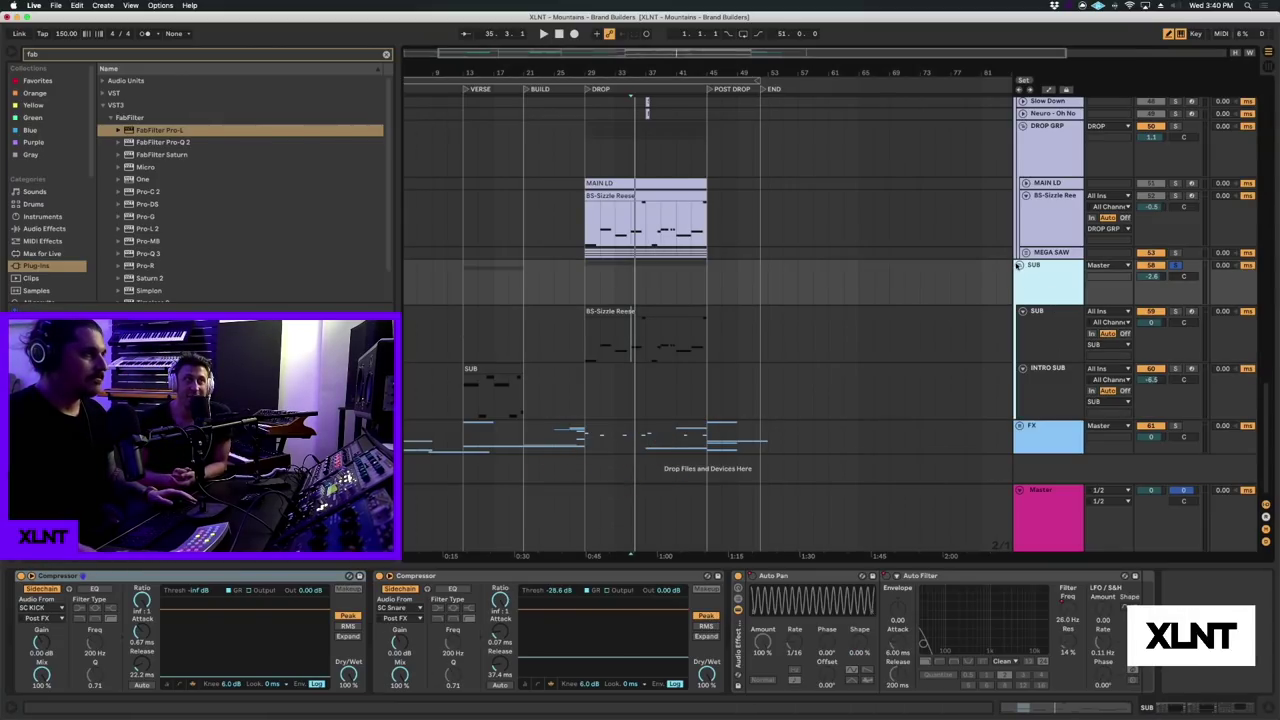
click(1018, 265)
click(1035, 290)
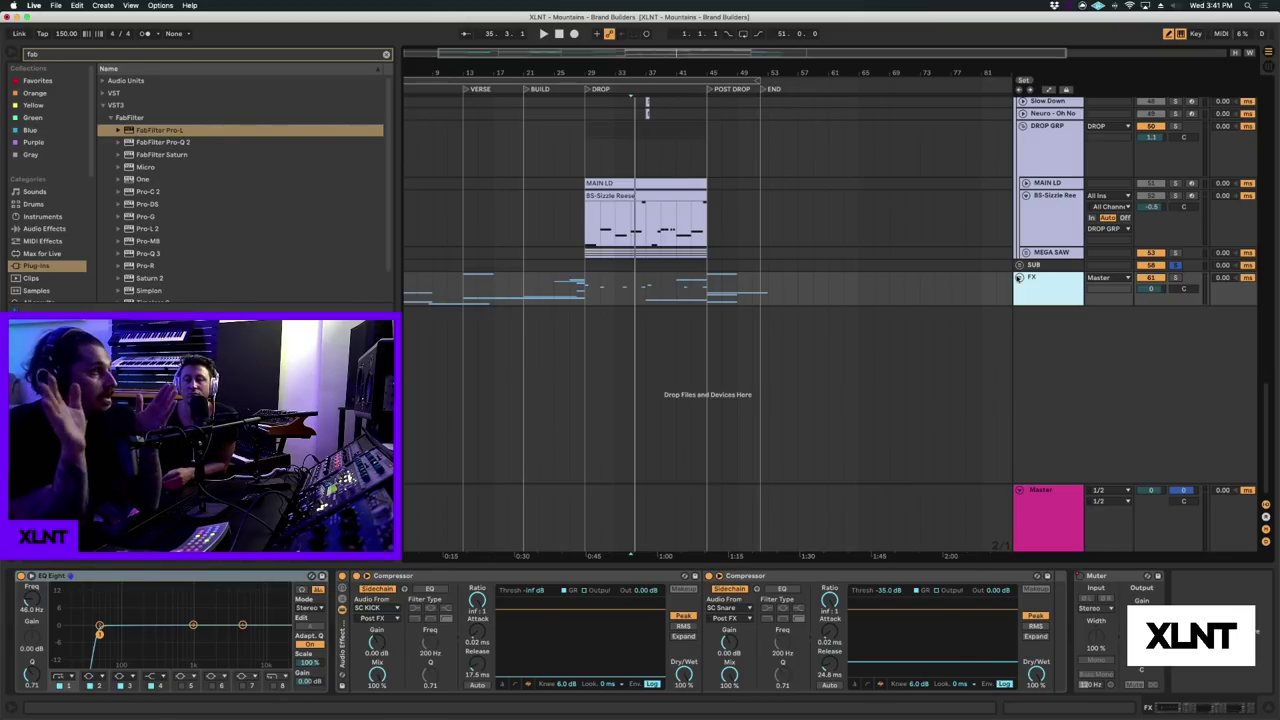
- Expand the FX group to reveal its tracks and solo the whole group
click(1019, 277)
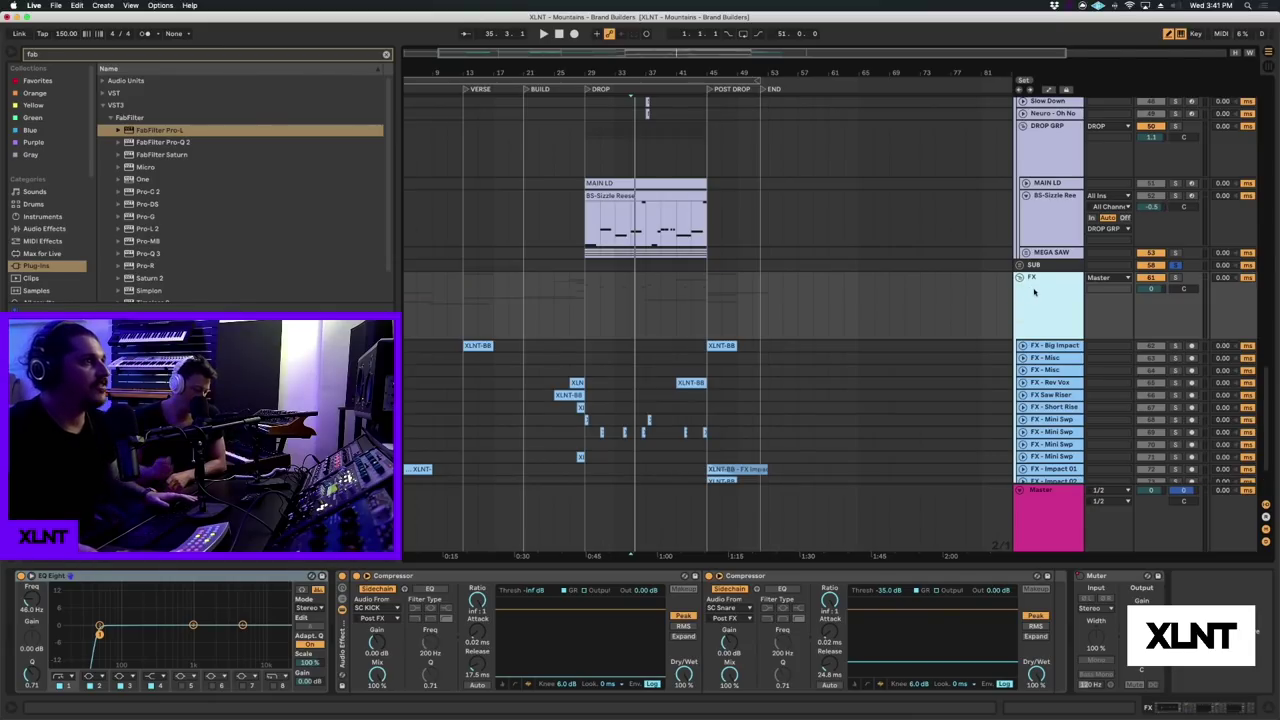
click(1036, 324)
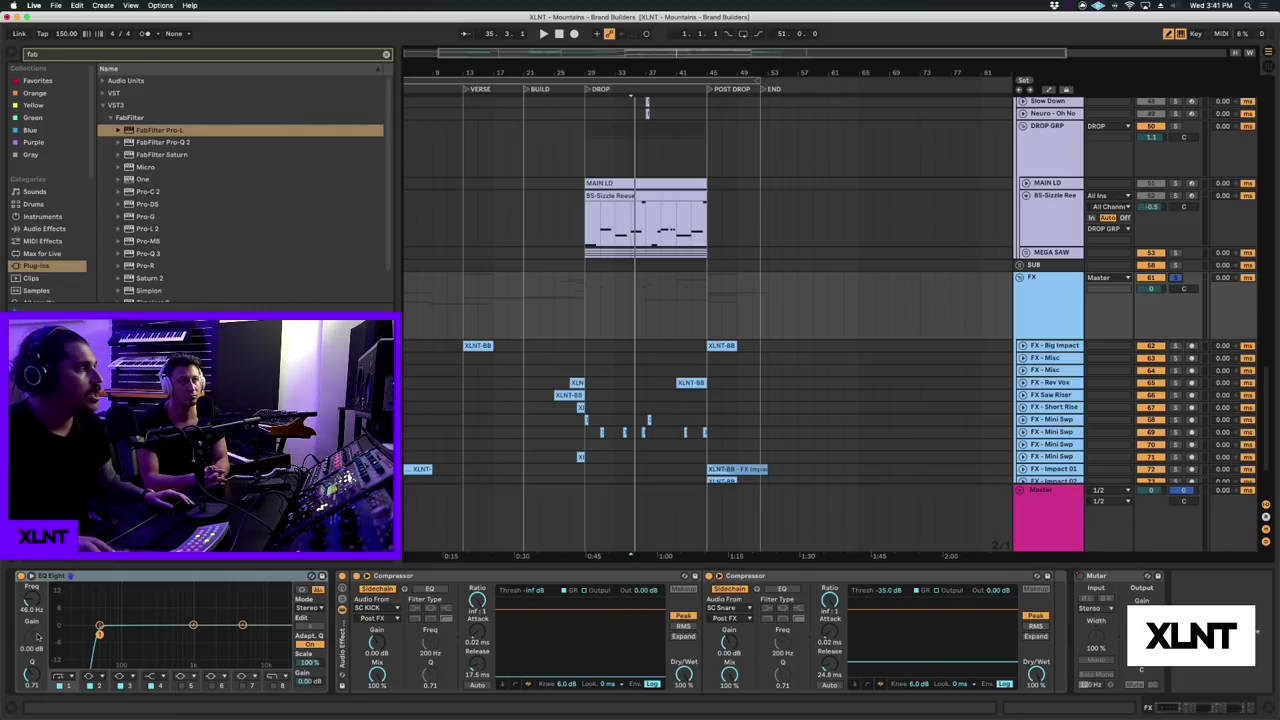
click(1045, 291)
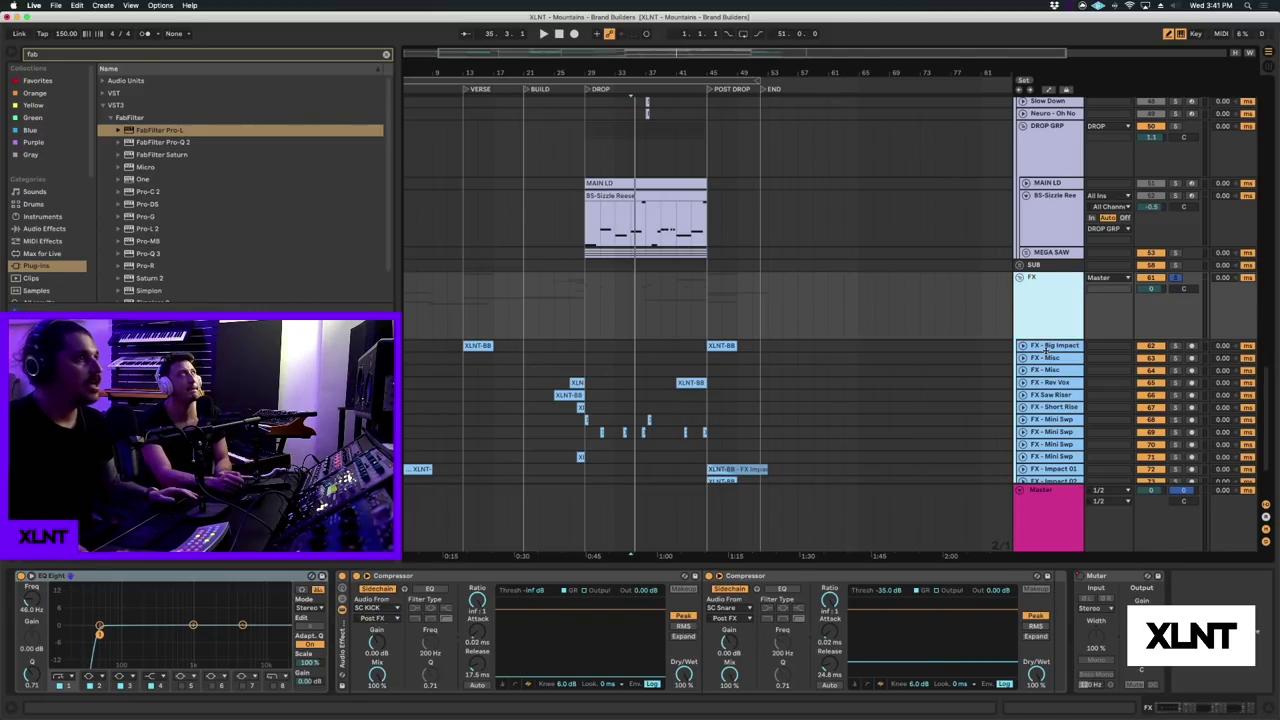
- Inspect the device chains of the FX tracks from FX - Big Impact through the last FX - Mini Swp track
click(1046, 347)
click(1046, 357)
click(1045, 407)
click(1043, 419)
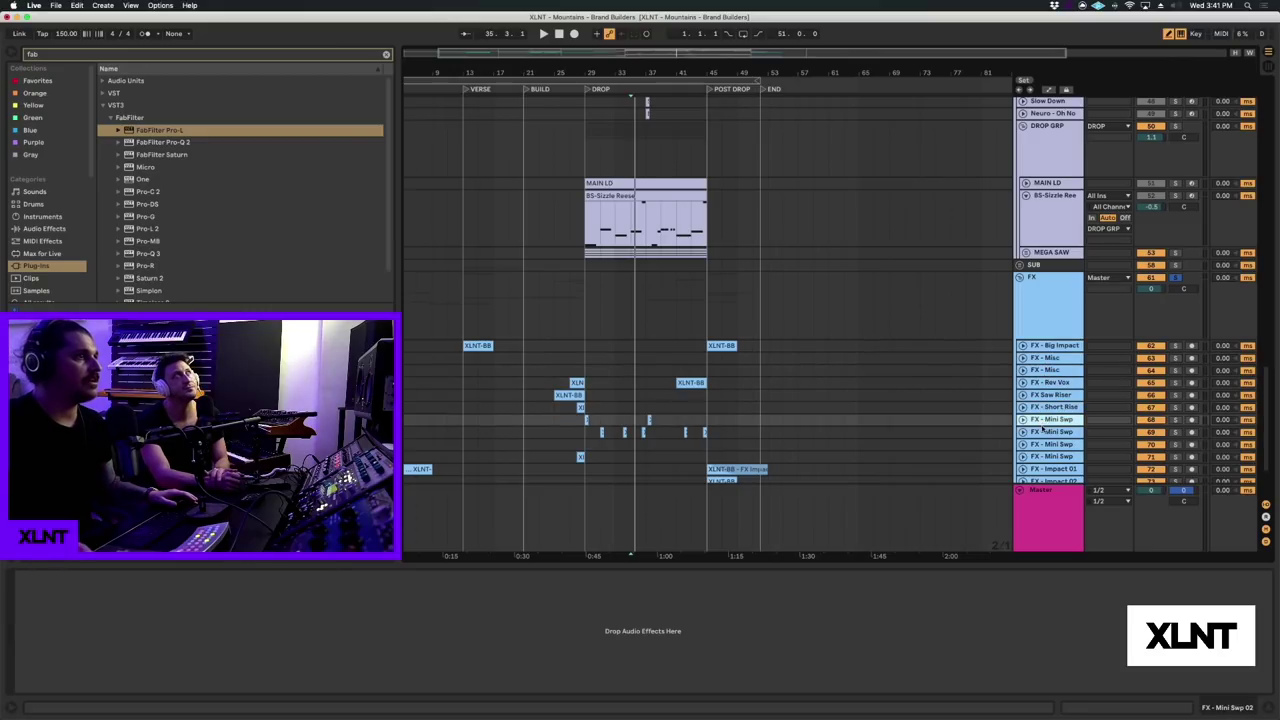
click(1043, 431)
click(1044, 444)
click(1046, 456)
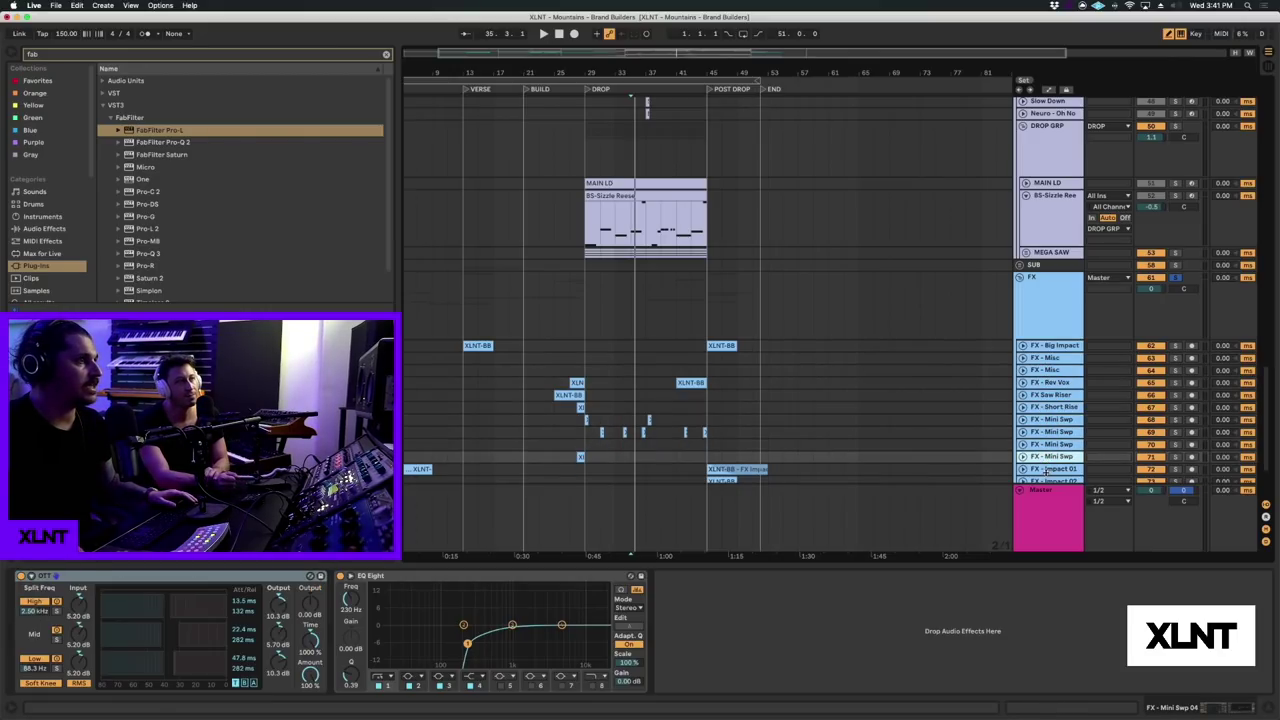
- Inspect the device chains of the remaining FX tracks, from FX - Impact 01 through FX - Ambnc 2
click(1046, 470)
scroll(1048, 483, down, 2)
click(1046, 413)
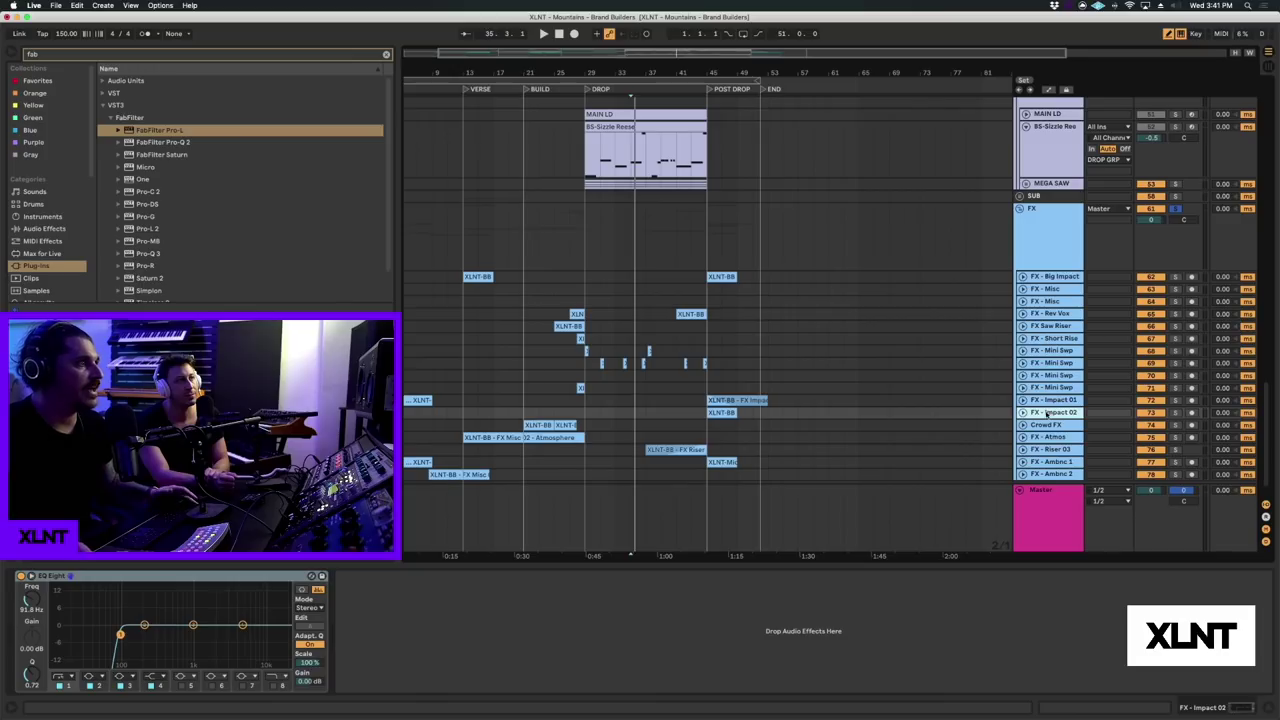
click(1045, 425)
click(1045, 437)
click(1044, 449)
click(1042, 462)
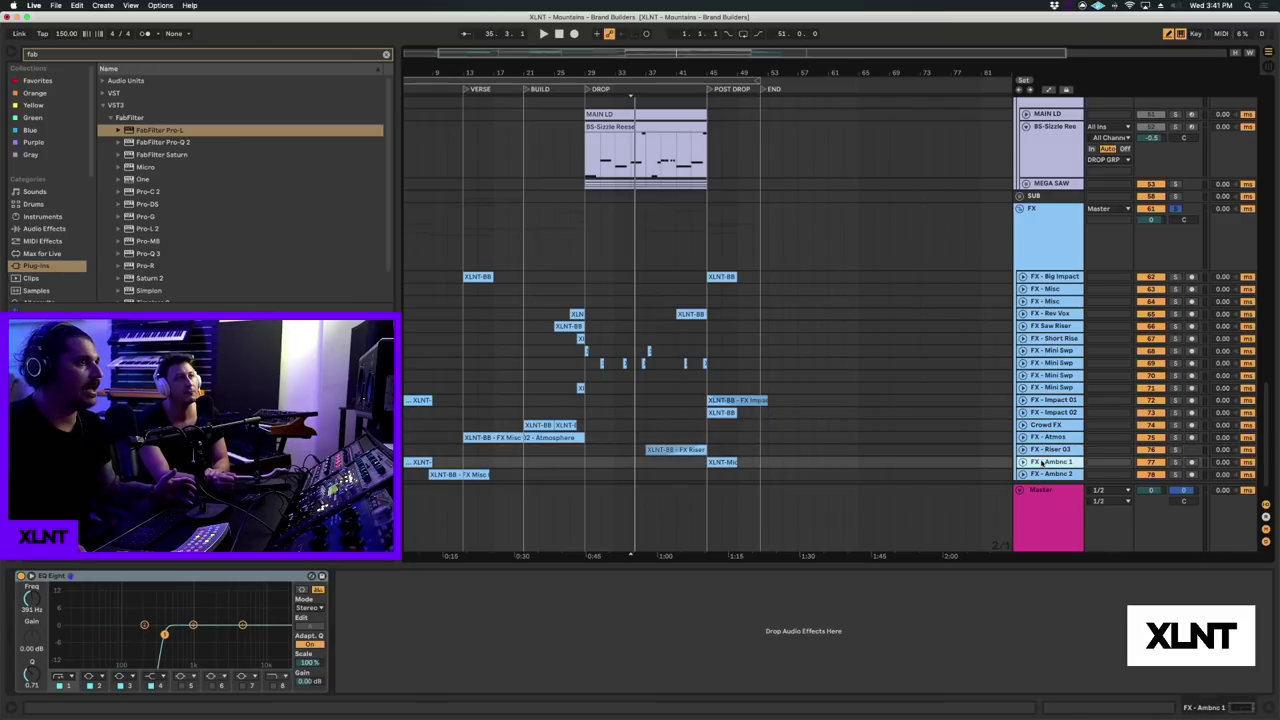
click(1044, 474)
scroll(1045, 470, down, 1)
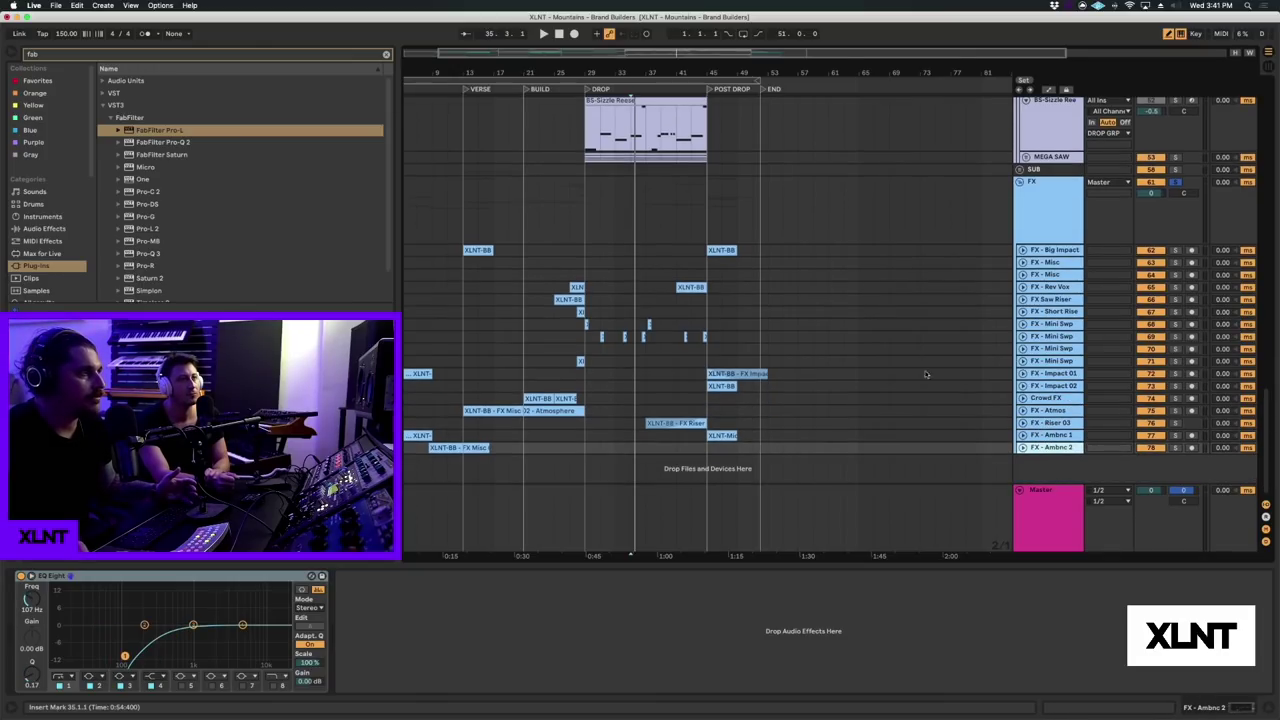
- Collapse the FX group and turn off its solo
click(1050, 207)
click(1019, 182)
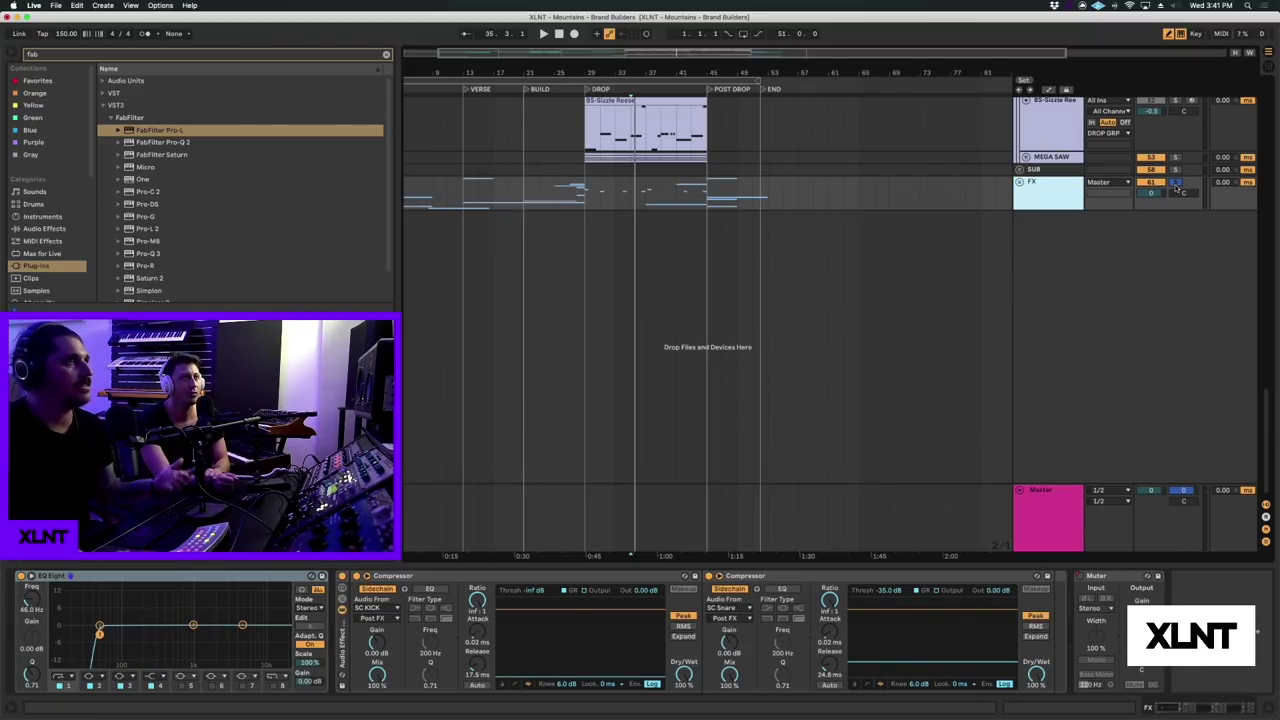
click(1083, 284)
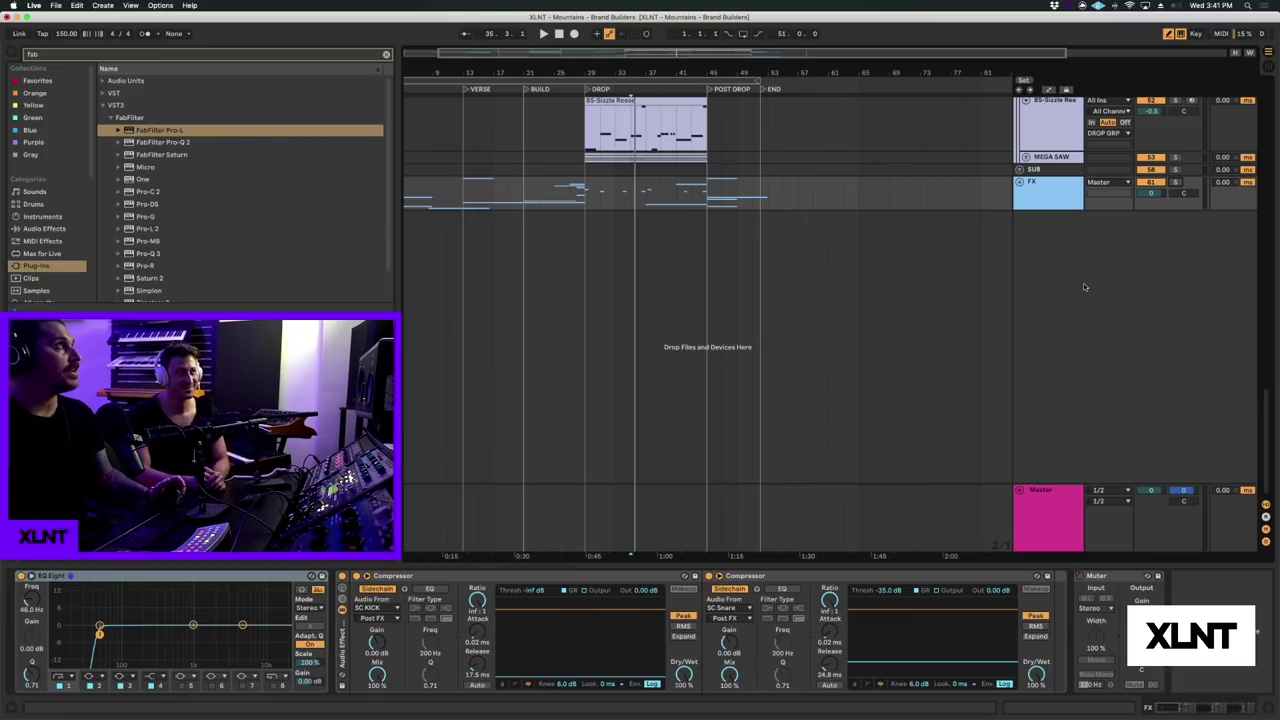
scroll(1053, 498, up, 1)
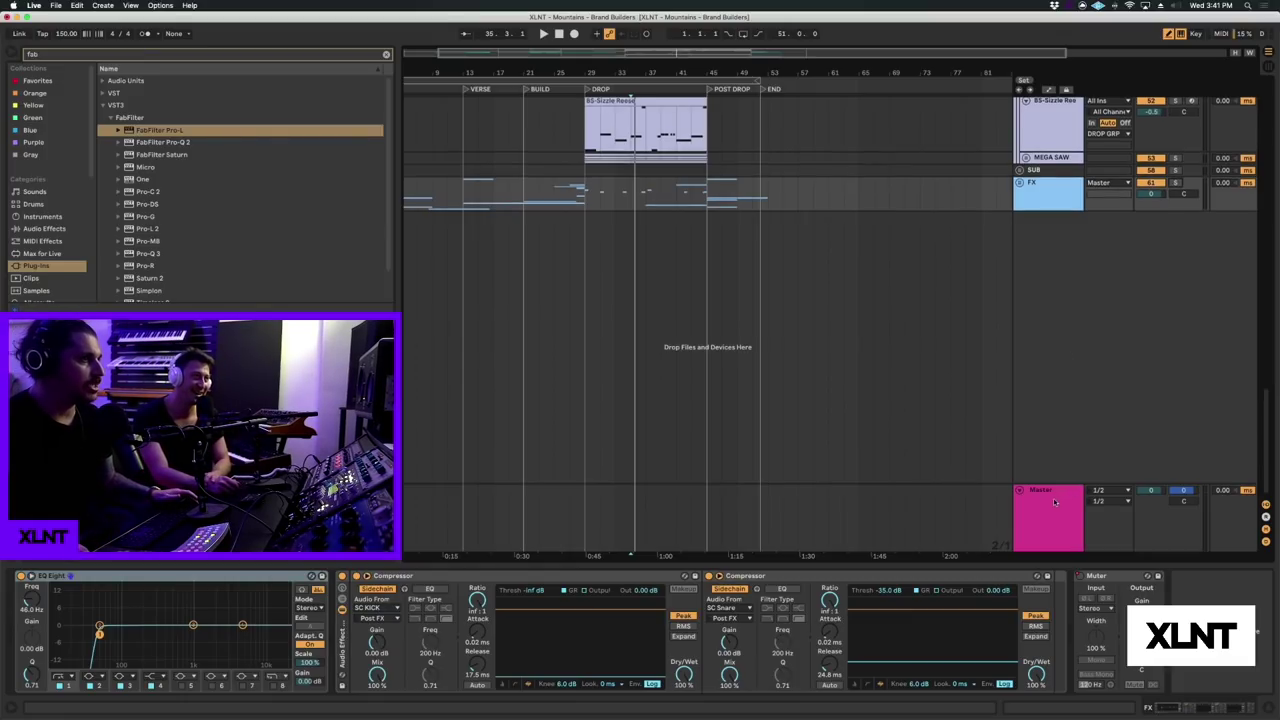
- Collapse the DROP, BRASS, SYNTHS and DRUMS groups, including the drum subgroups, so only the top-level groups show
scroll(1048, 251, up, 10)
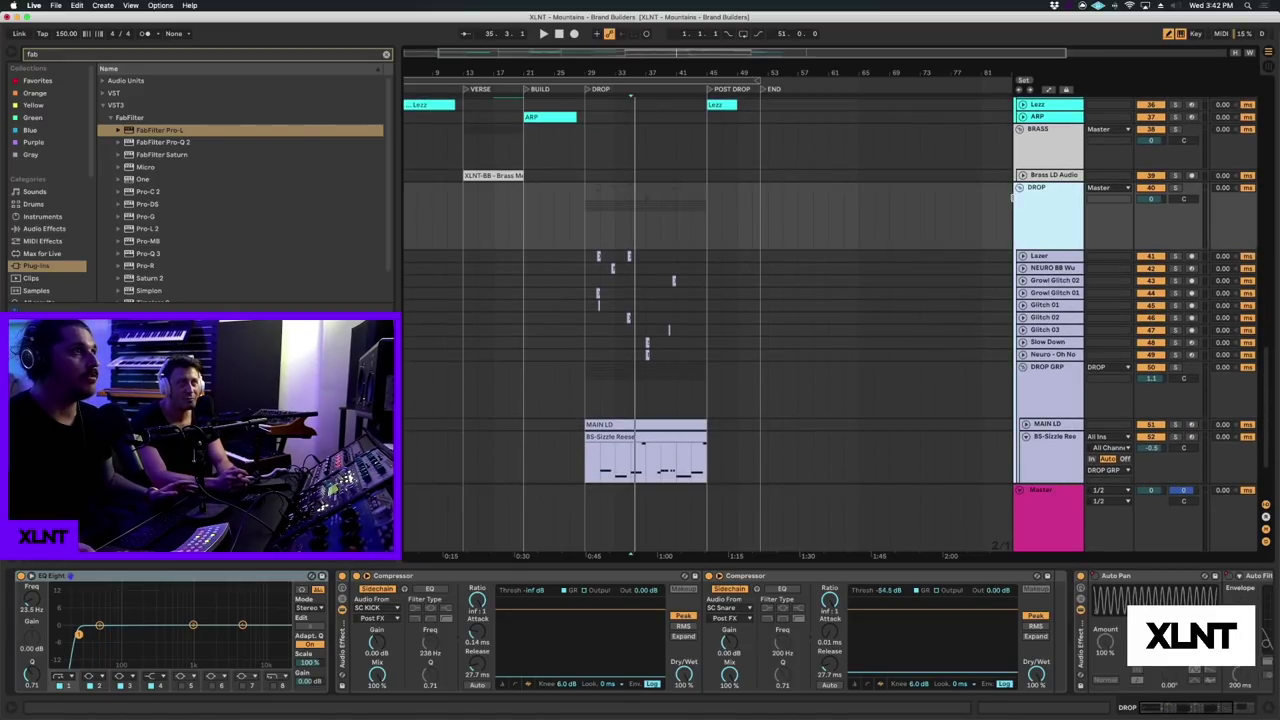
click(1021, 188)
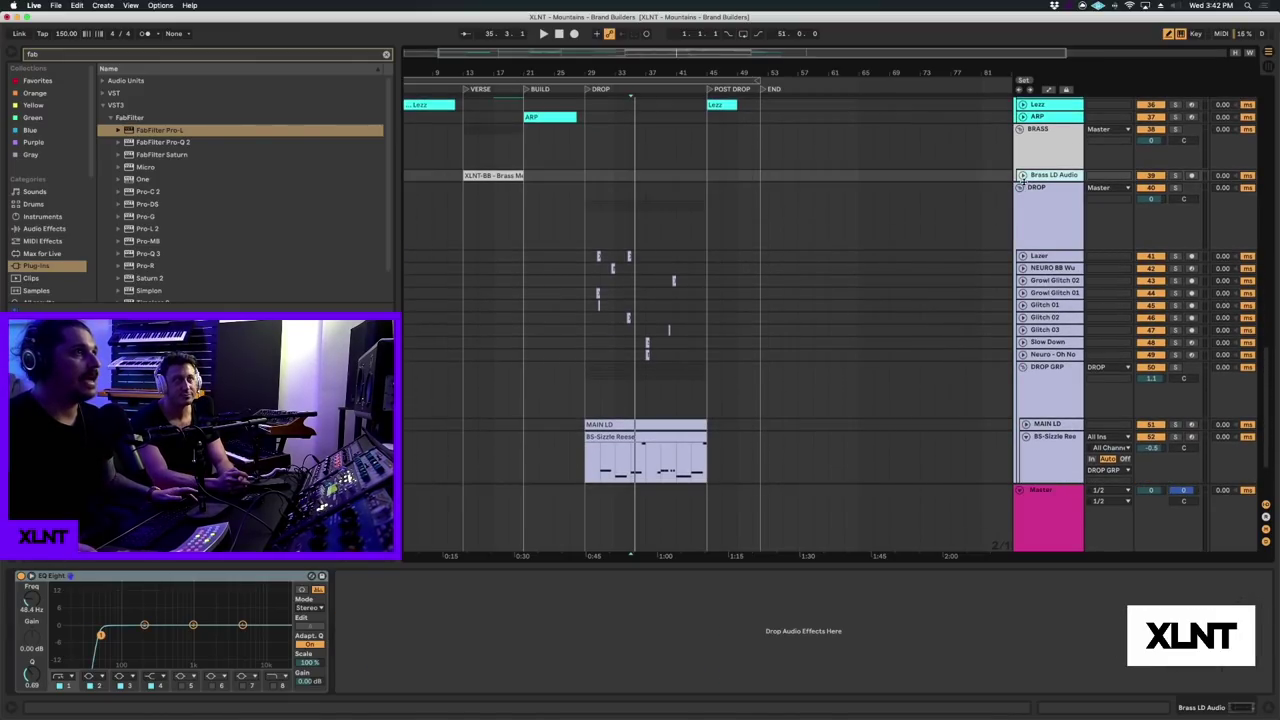
click(1021, 130)
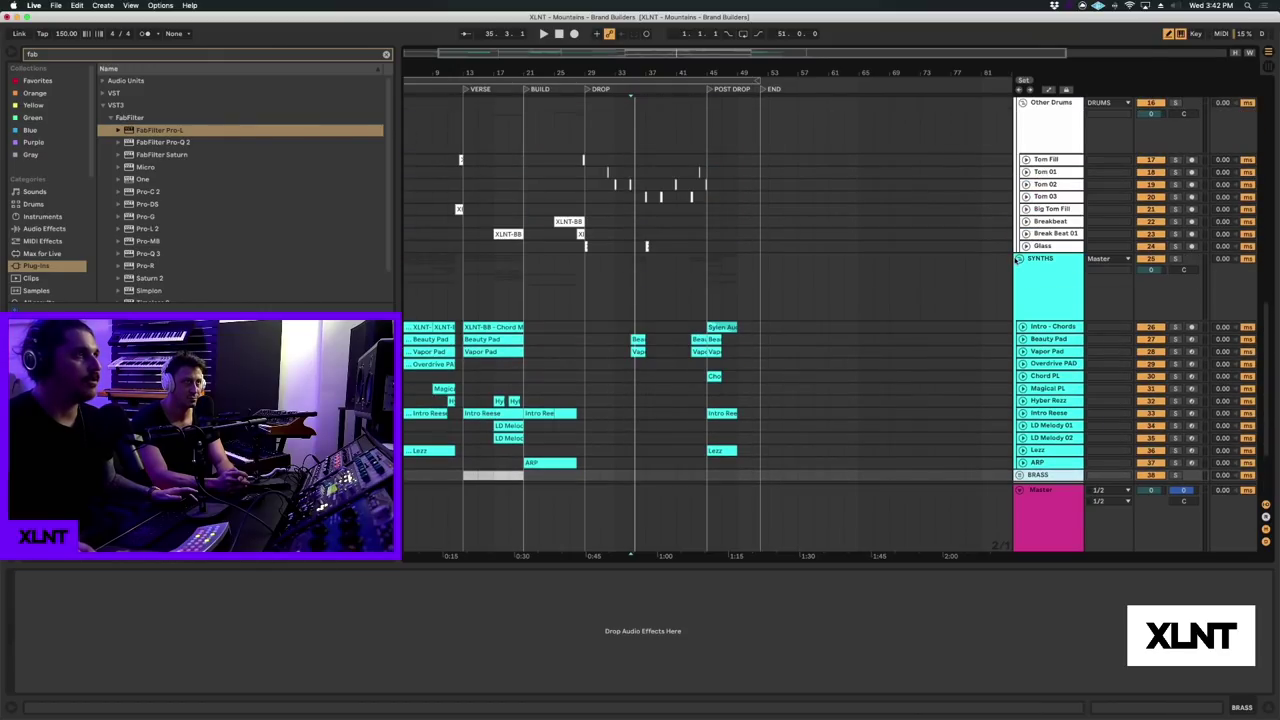
click(1019, 258)
click(1021, 103)
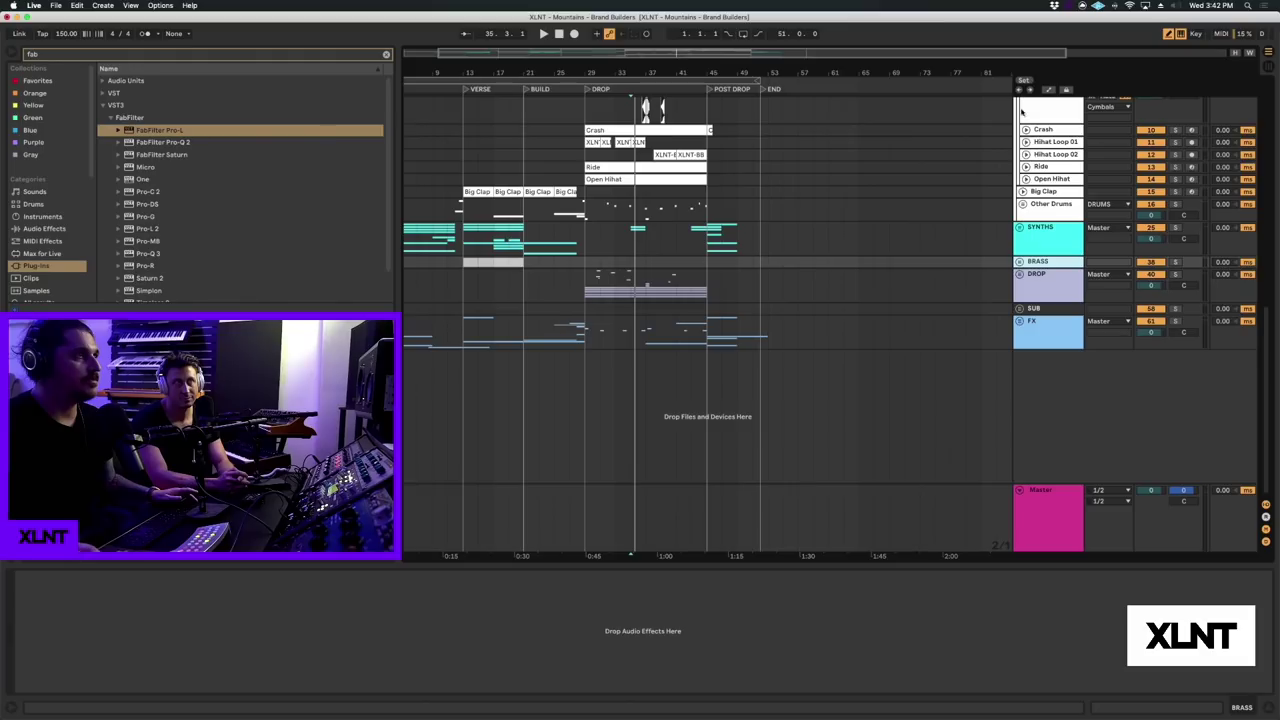
click(1021, 108)
click(1019, 102)
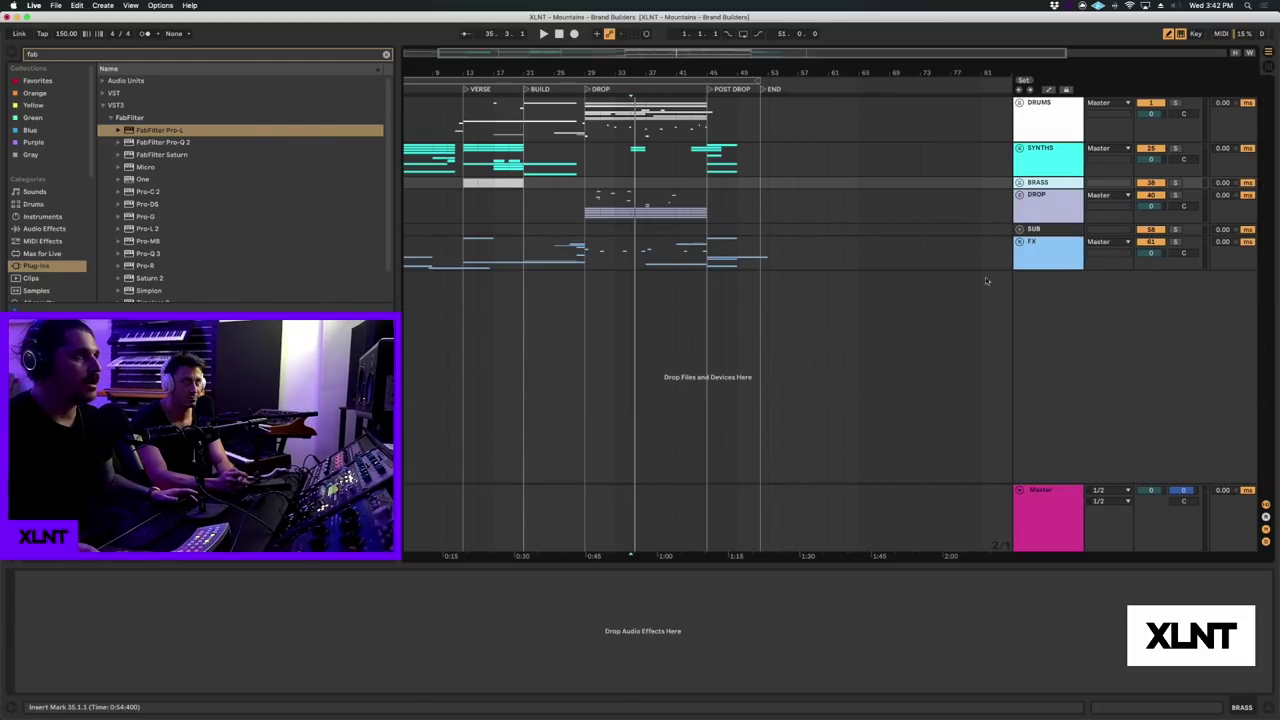
- Show the Master track's device chain with the MSTRBLSTR Stock rack and the Utility
click(1046, 522)
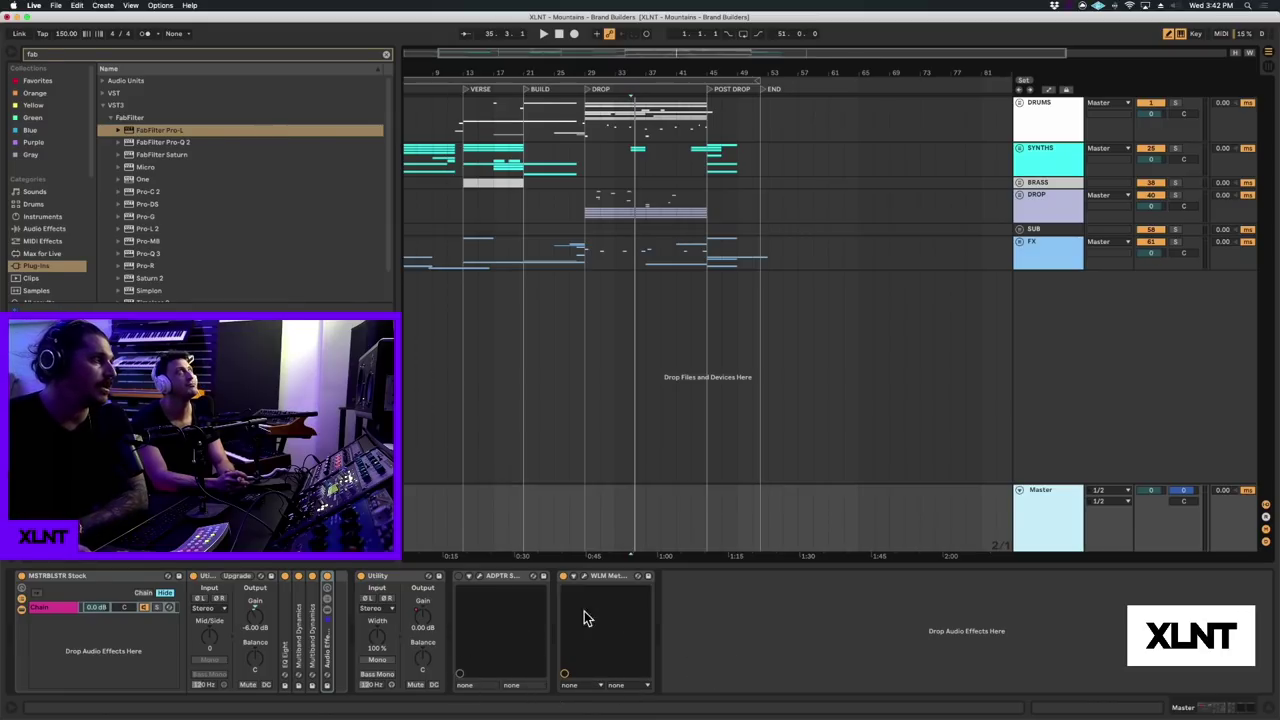
click(153, 643)
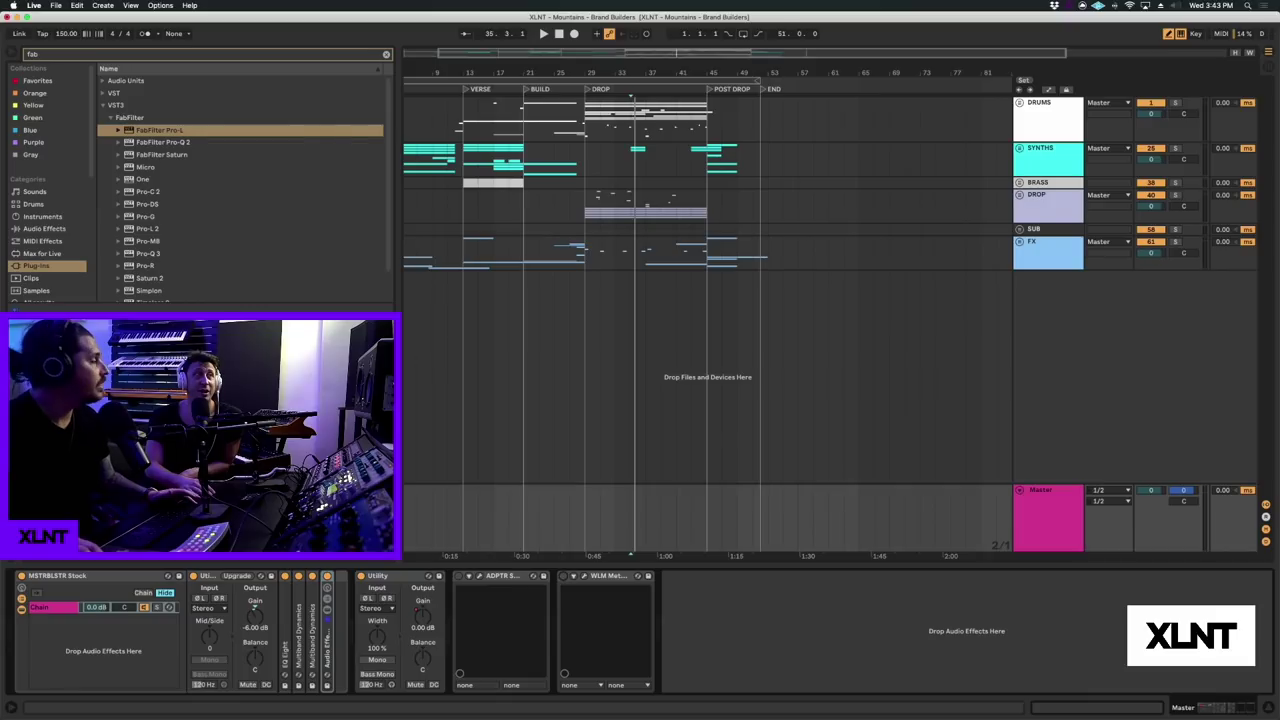
key(minus)
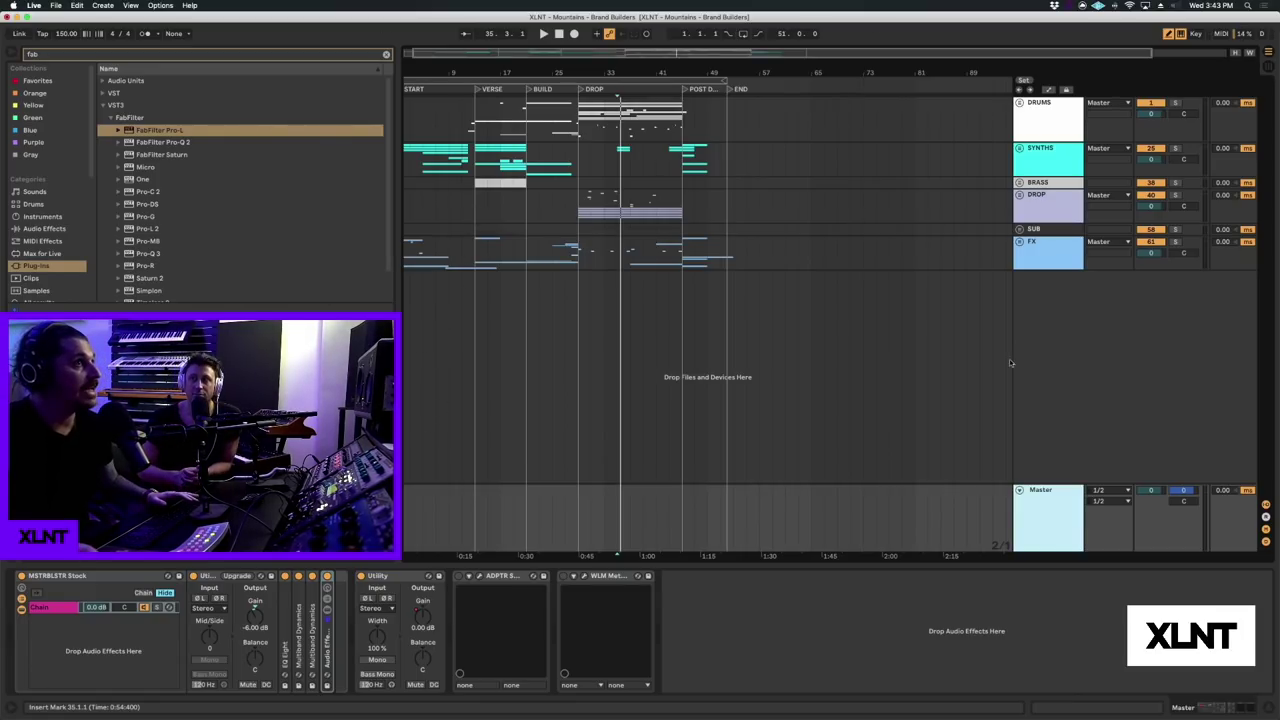
- Play the drop from bar 29 and lower the Master track's Utility gain to -1 dB
click(478, 113)
click(565, 122)
click(578, 124)
key(space)
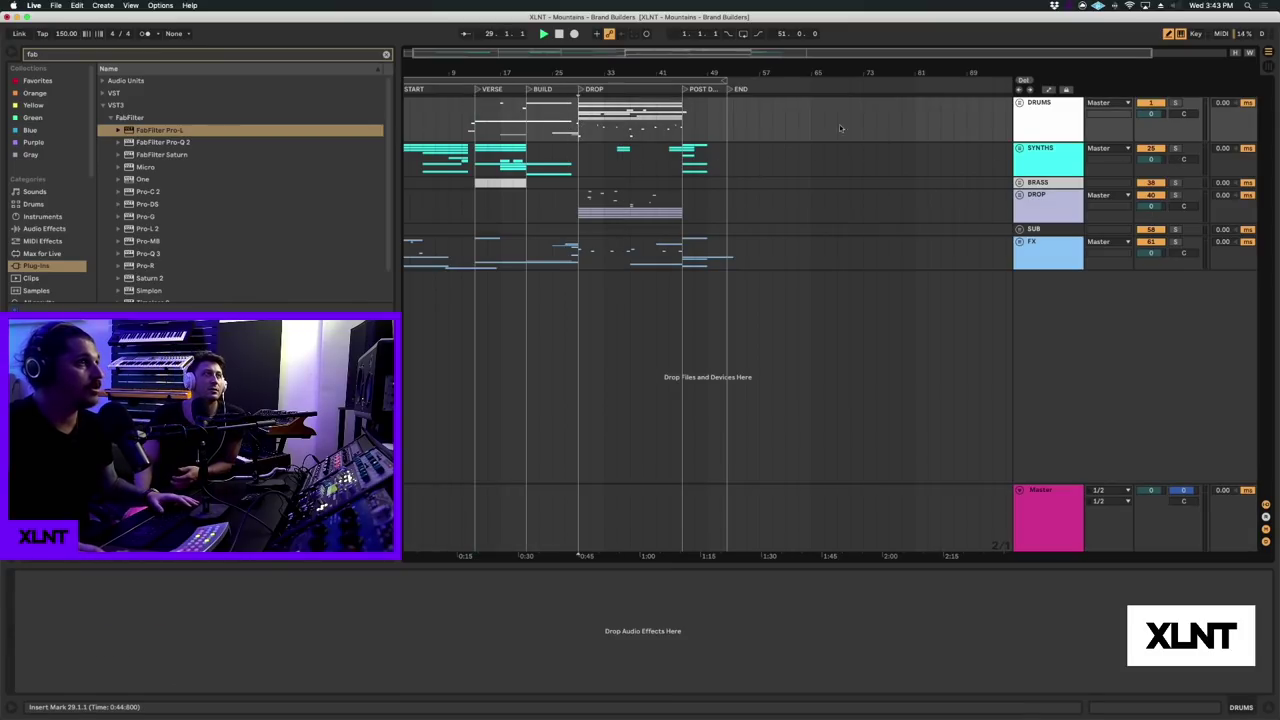
click(1049, 117)
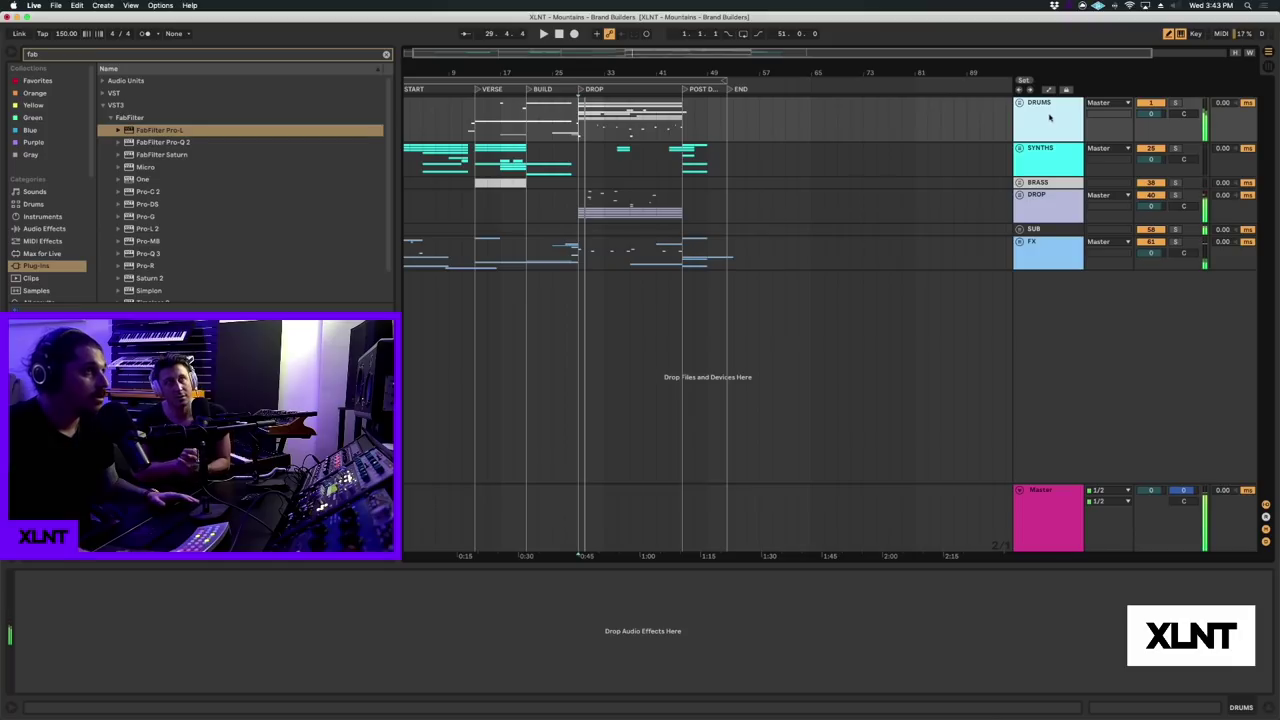
click(1048, 515)
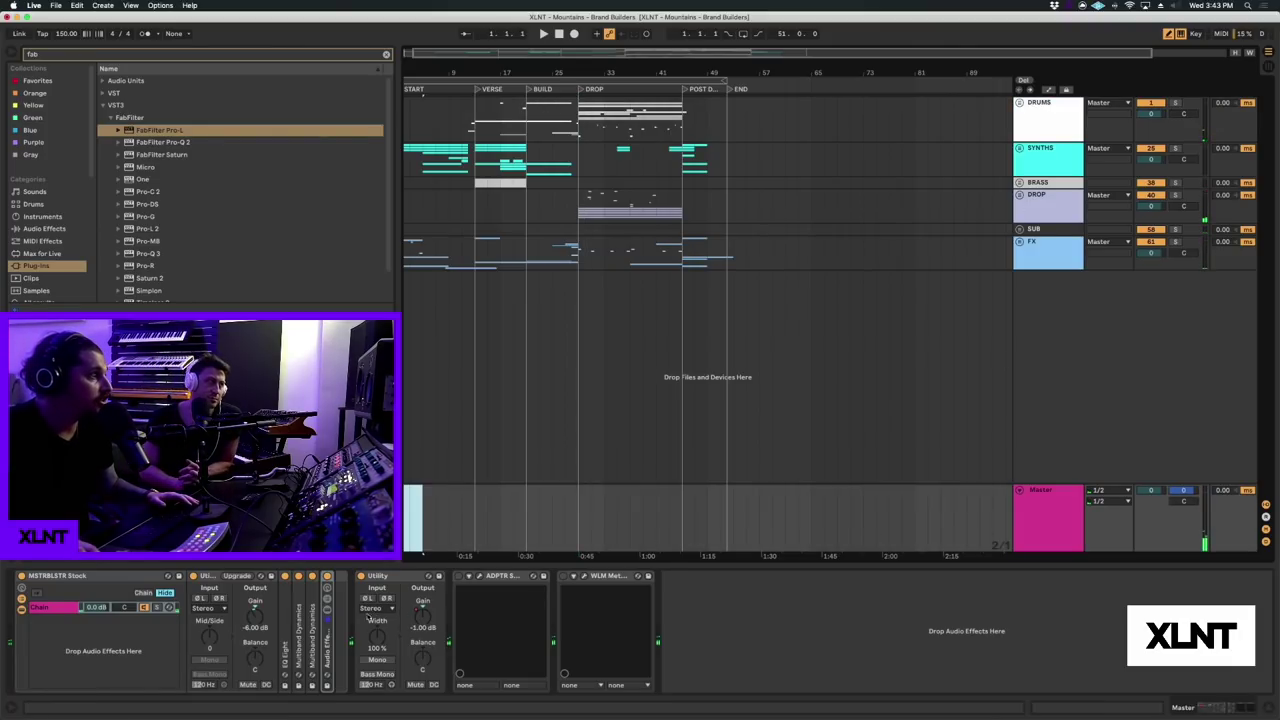
key(space)
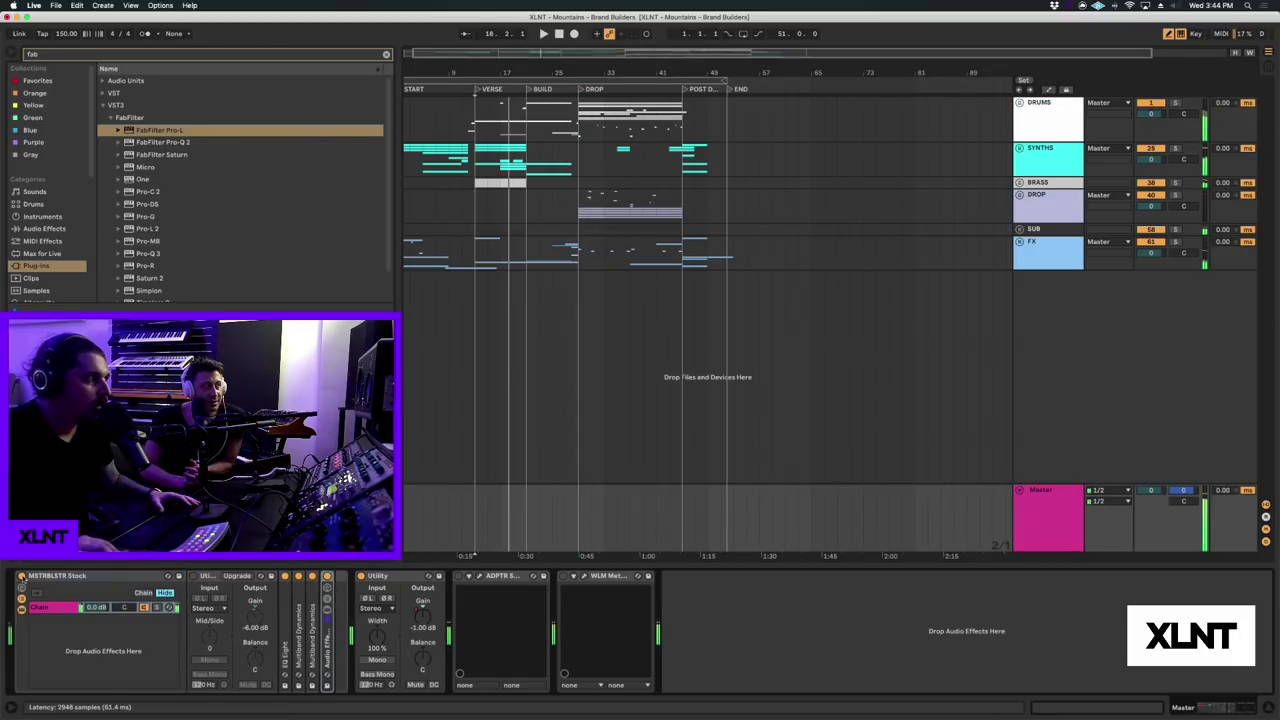
- Bypass the MSTRBLSTR Stock rack on the Master and play the verse from bar 13 and the build from bar 21
click(21, 577)
click(510, 183)
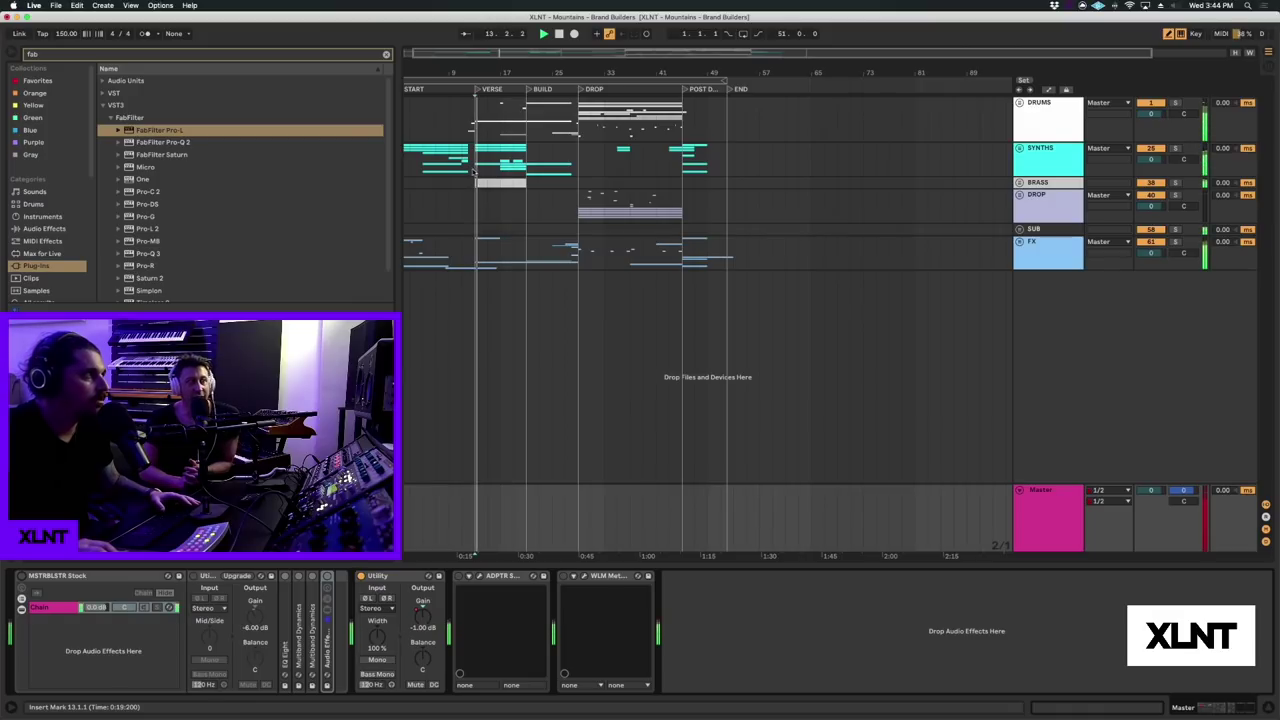
click(533, 170)
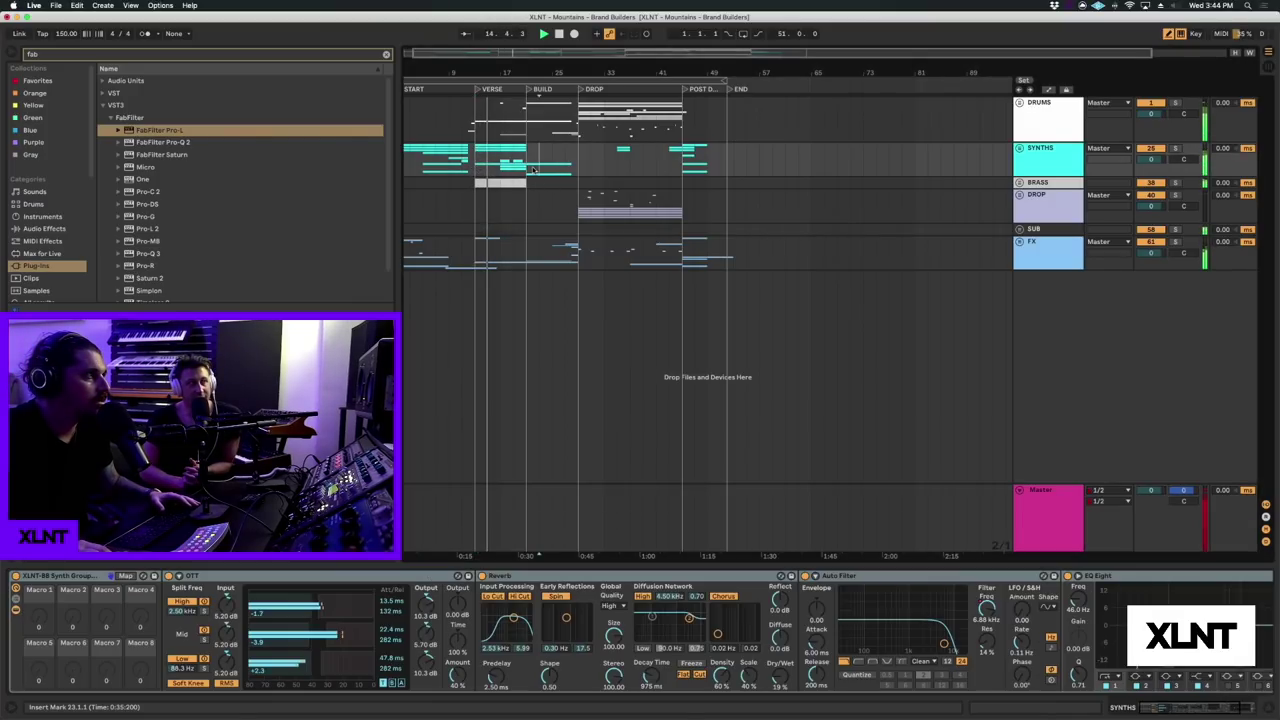
click(530, 165)
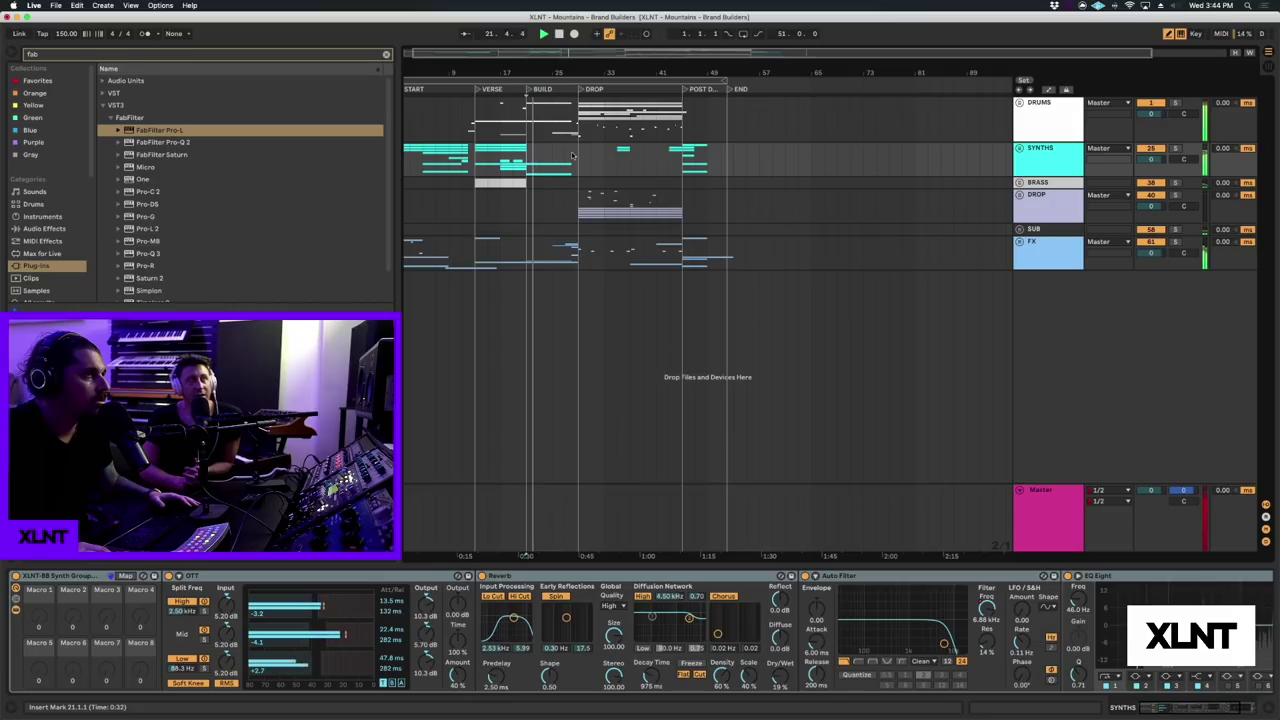
key(space)
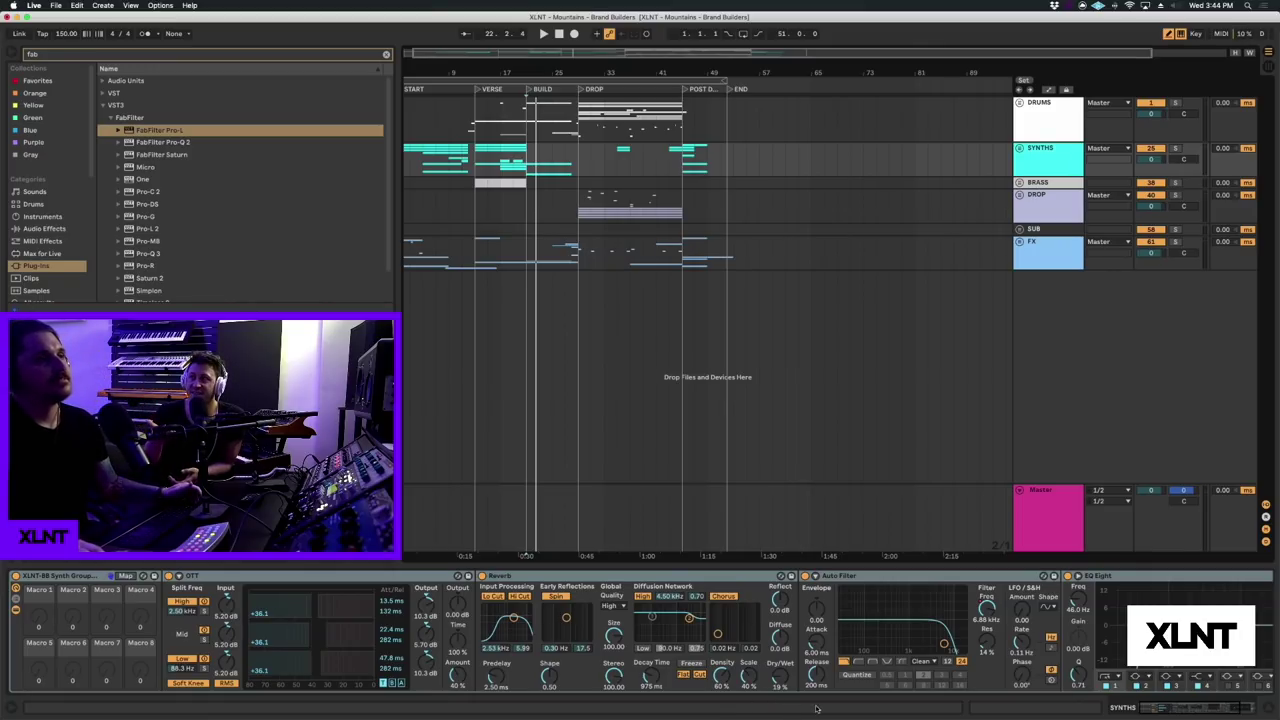
- Reset the Master track's Utility gain to 0 dB and place the insert marker at bar 29
click(1026, 537)
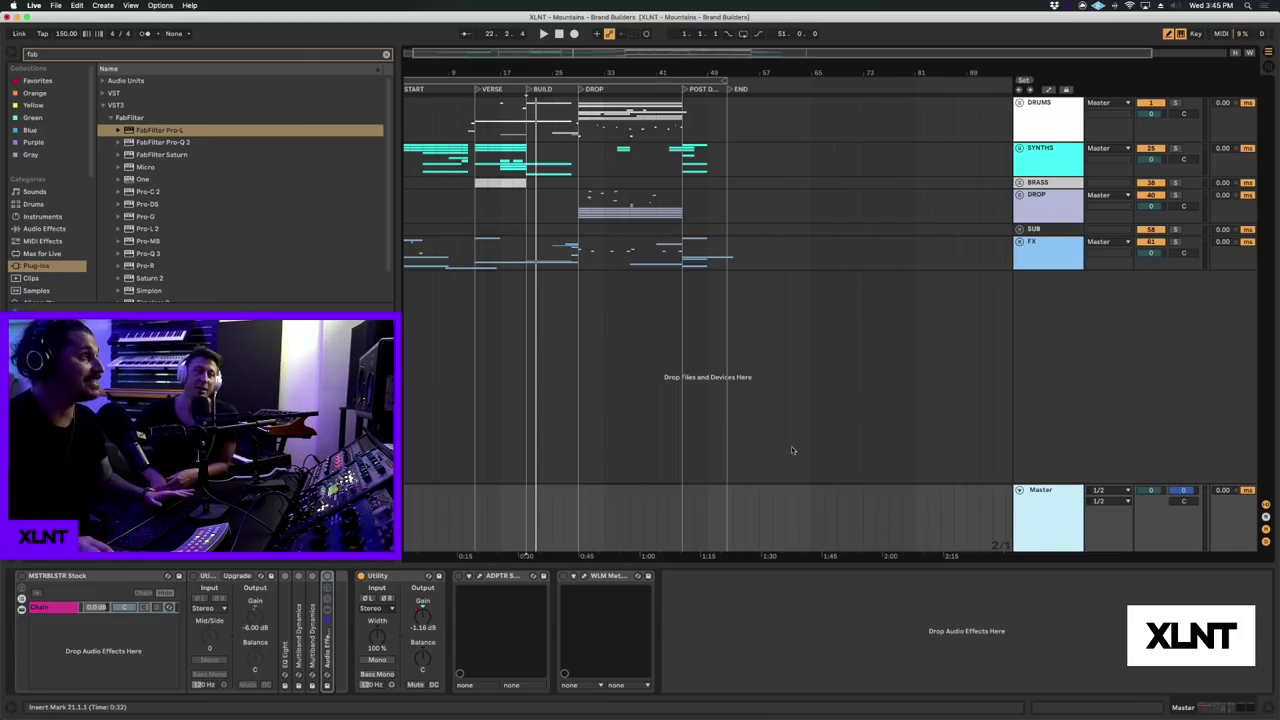
click(578, 240)
click(1037, 509)
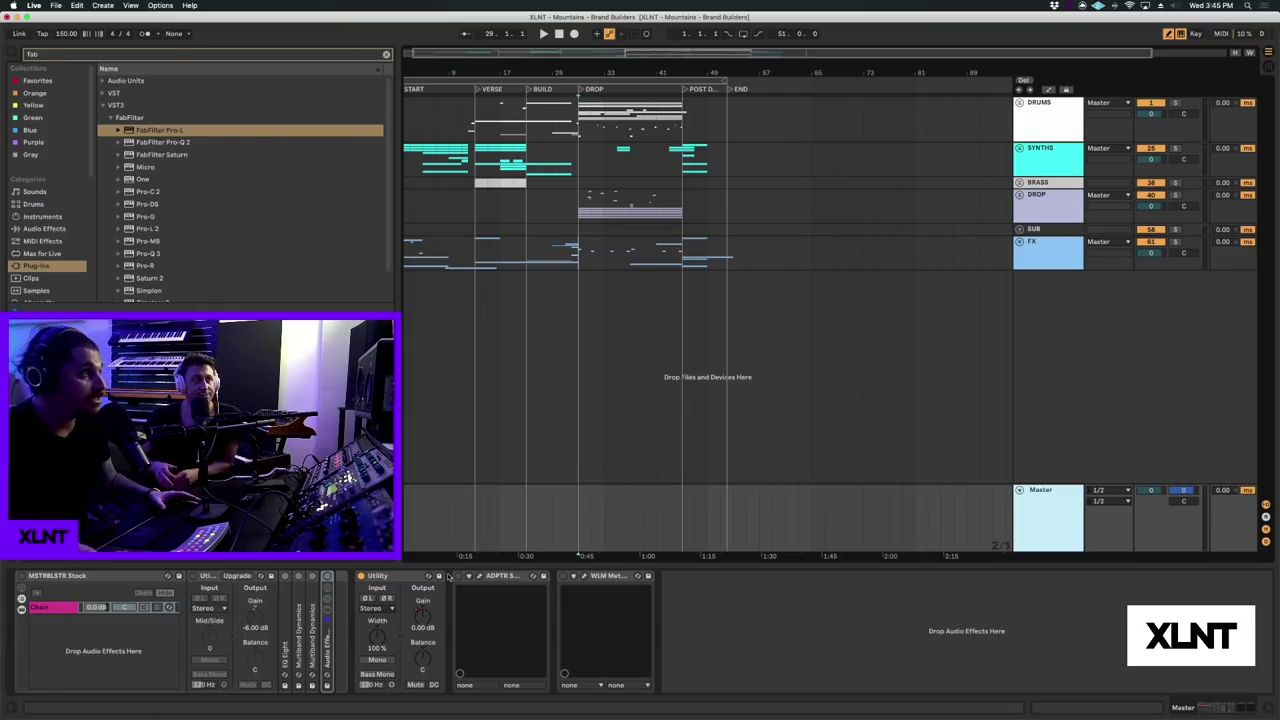
- Play the drop from bar 29 with the mastering rack bypassed and check the mixer levels in Session View
click(591, 180)
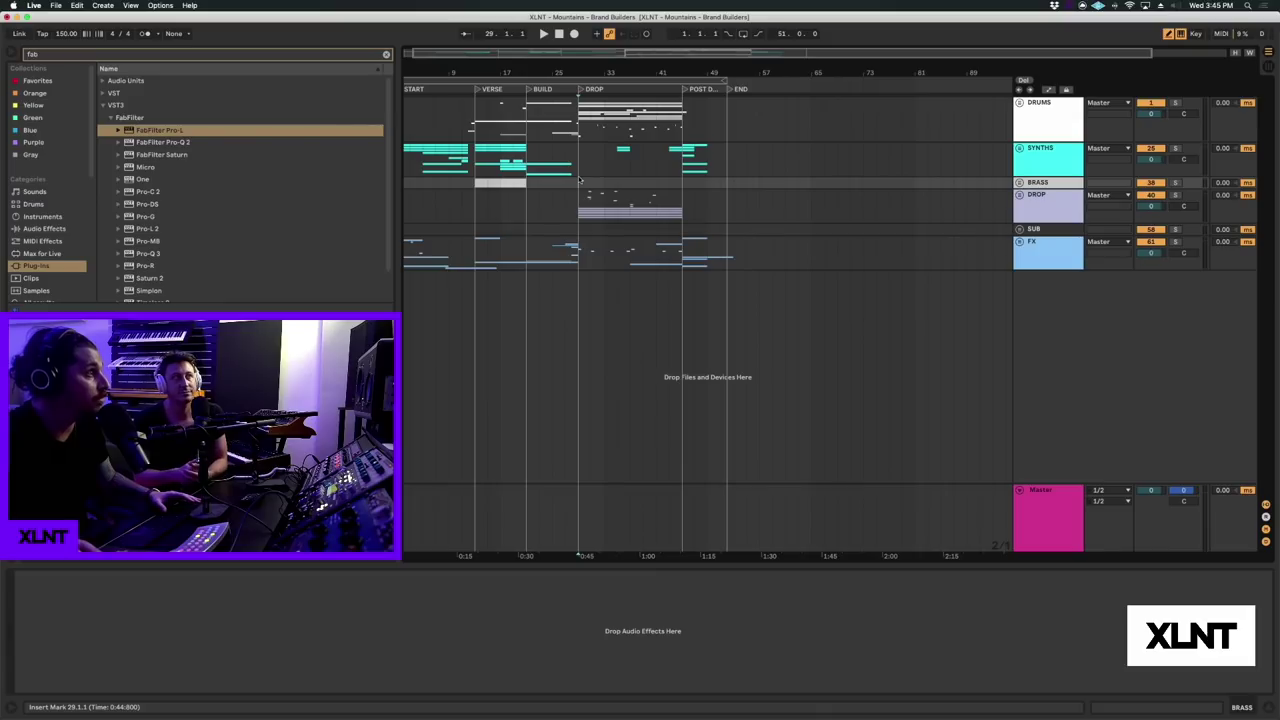
click(1070, 533)
key(space)
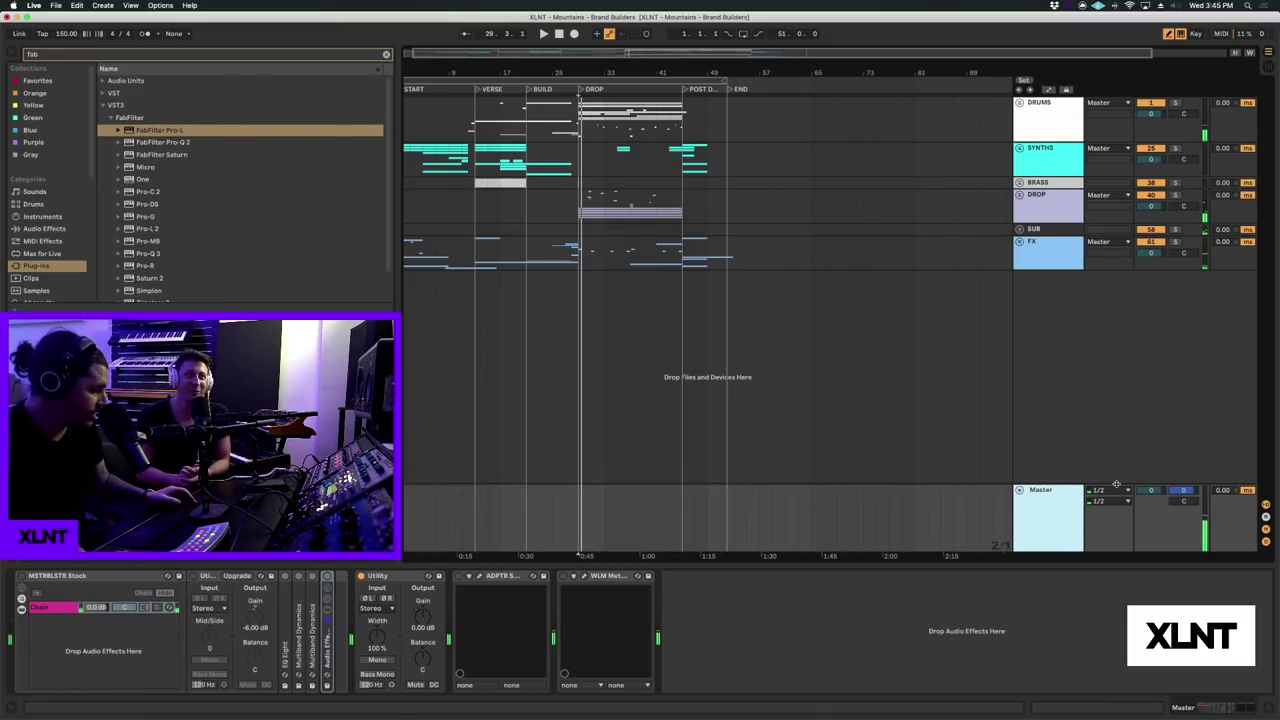
key(Tab)
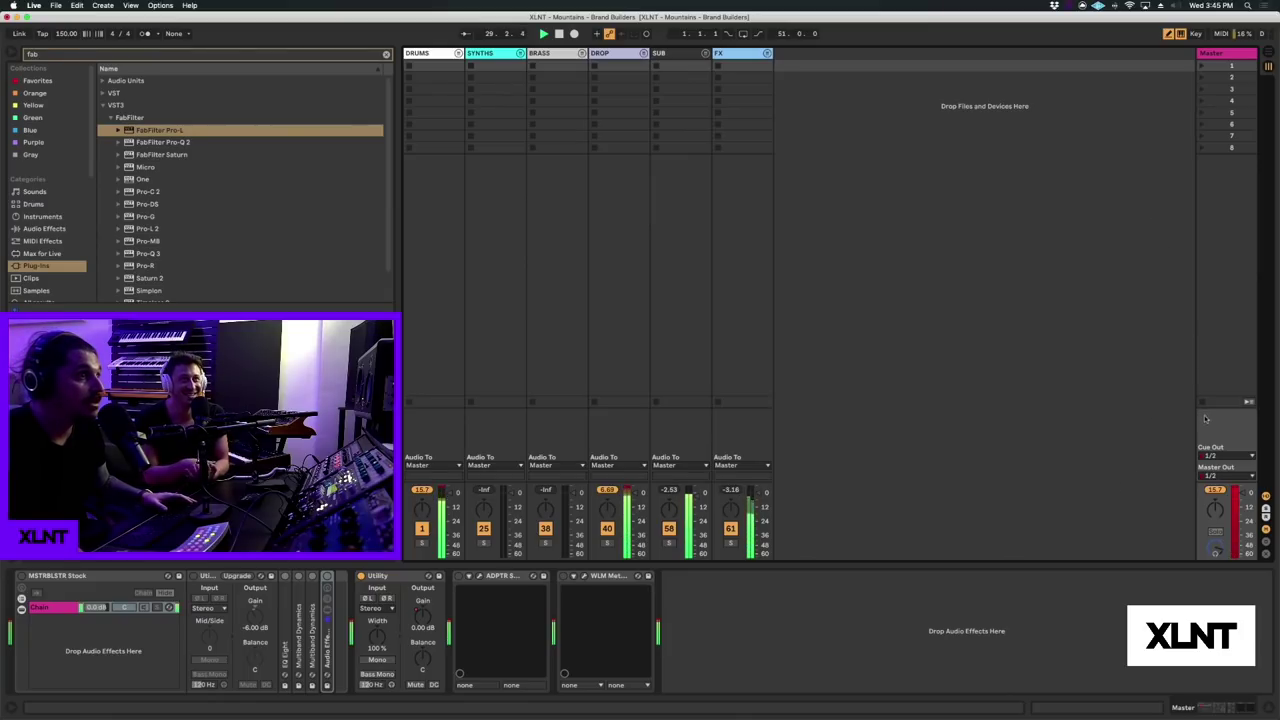
key(space)
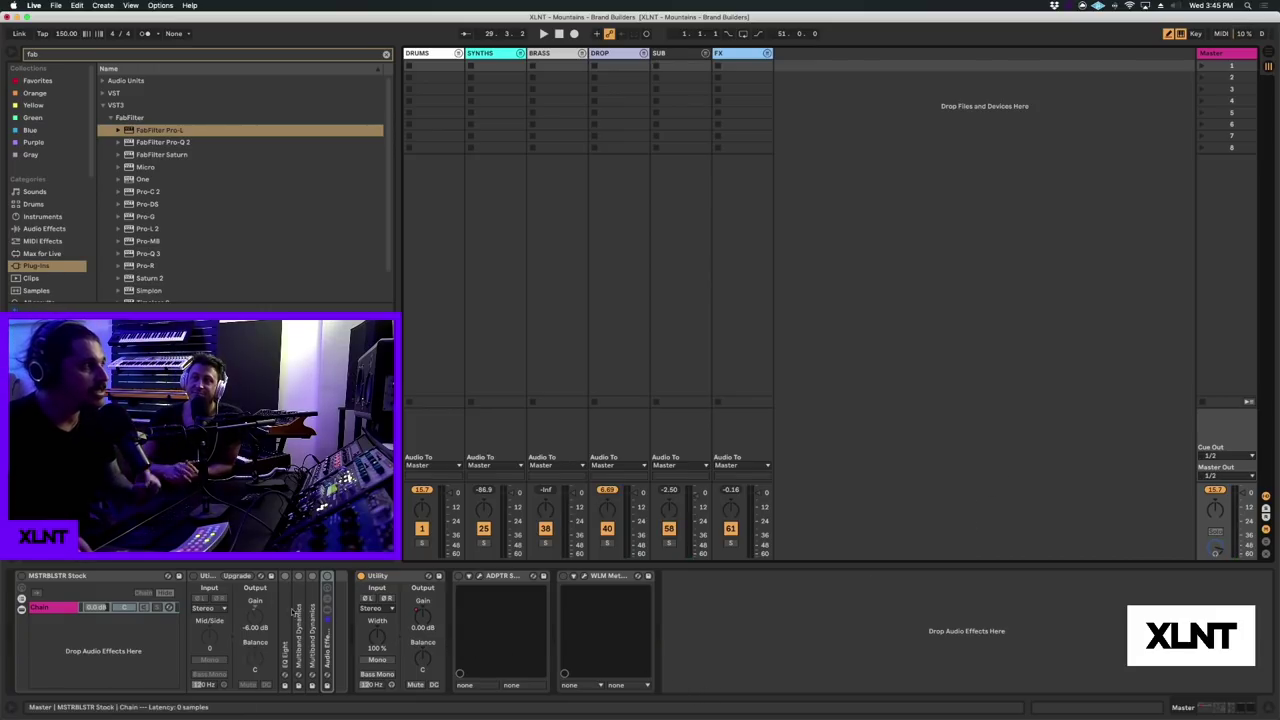
- Turn the MSTRBLSTR Stock rack back on and switch off its EQ Eight and both Multiband Dynamics devices
key(0)
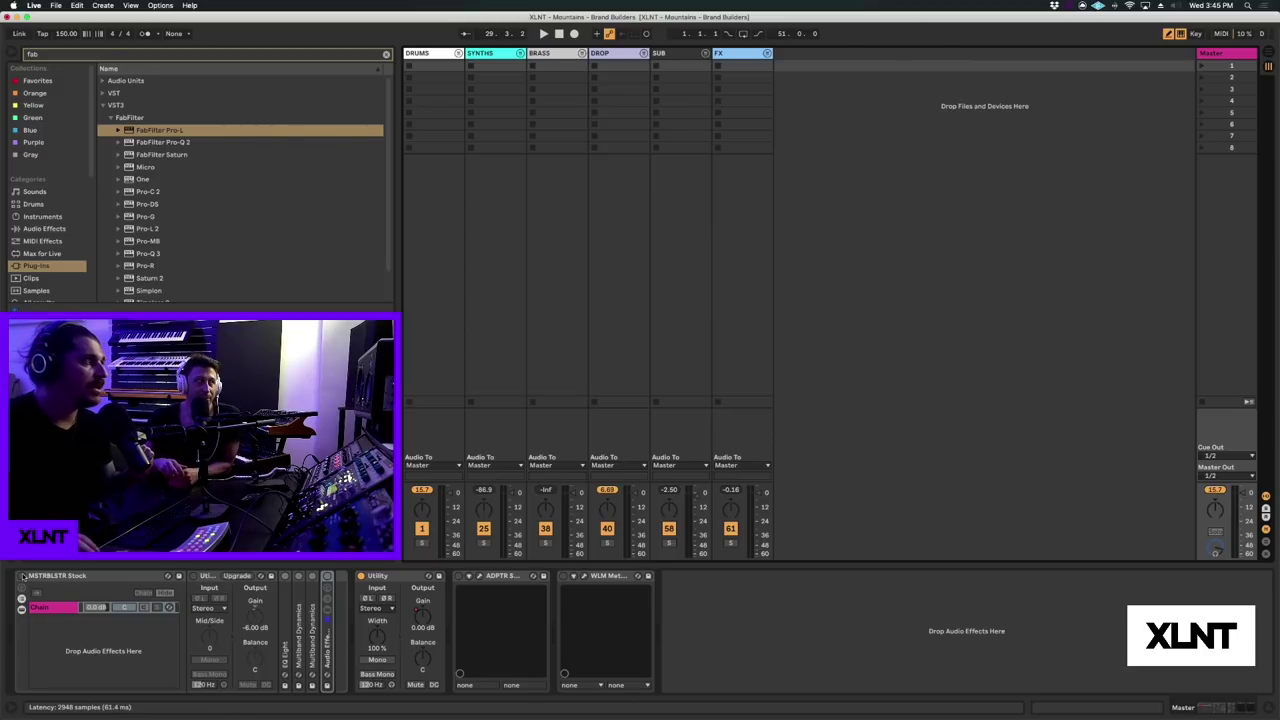
click(298, 576)
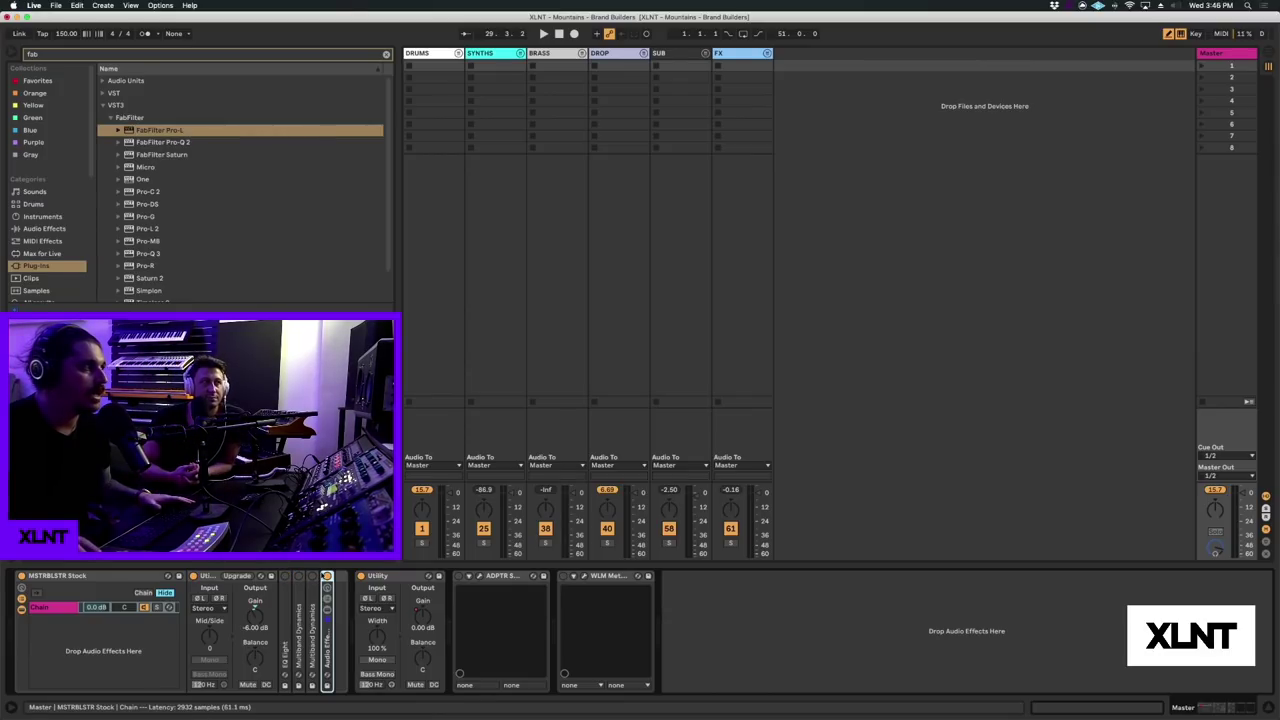
- Play the drop with the rack's EQ Eight on and move its upper-mid band to about 3.52 kHz and -0.12 dB
key(space)
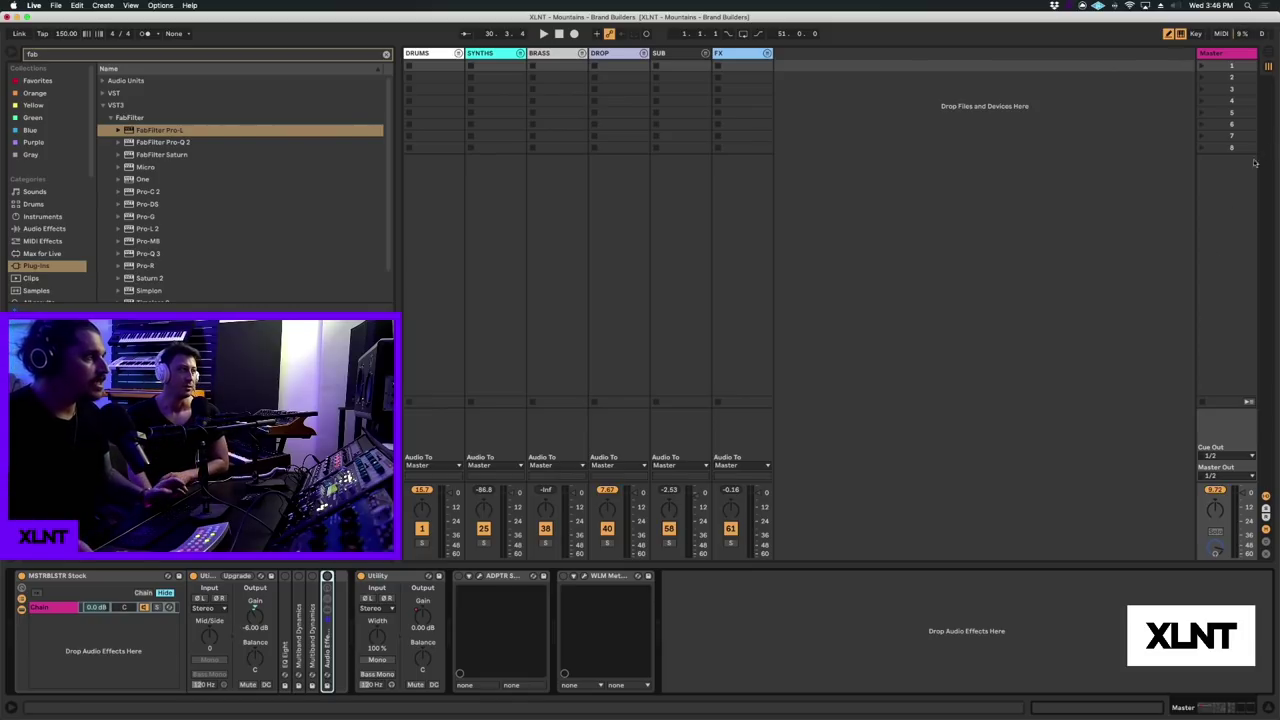
double_click(288, 605)
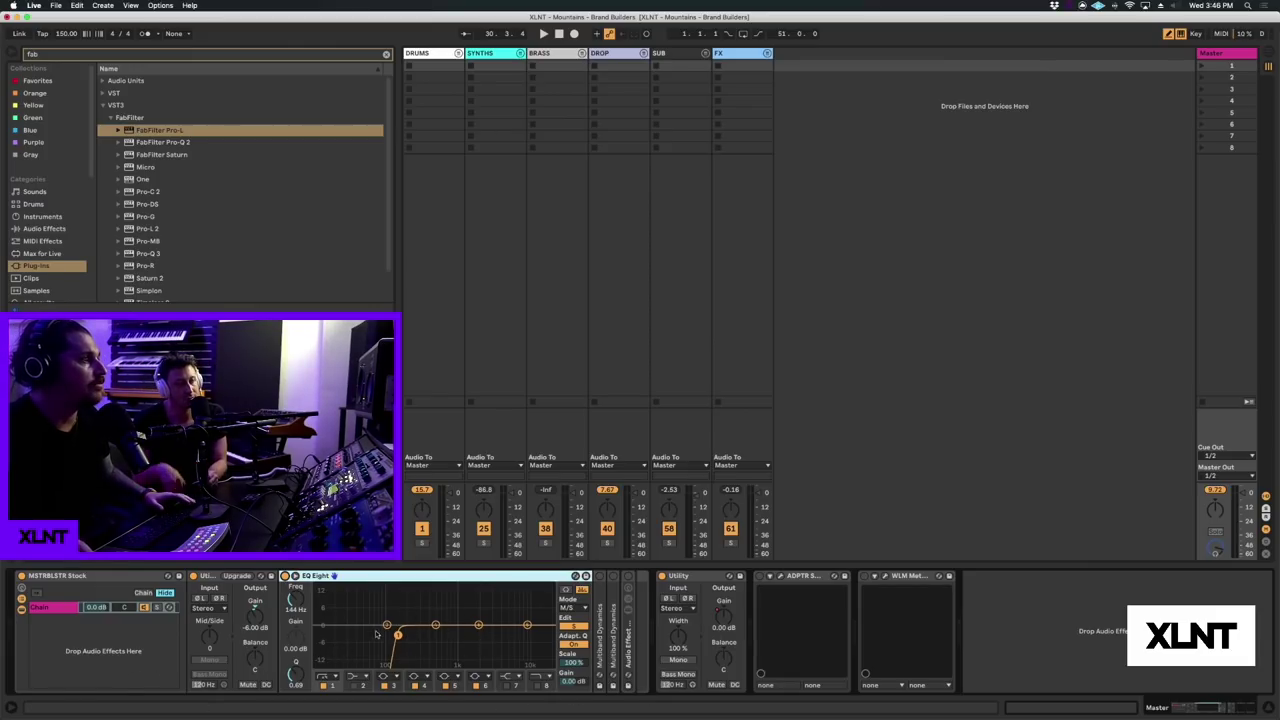
key(space)
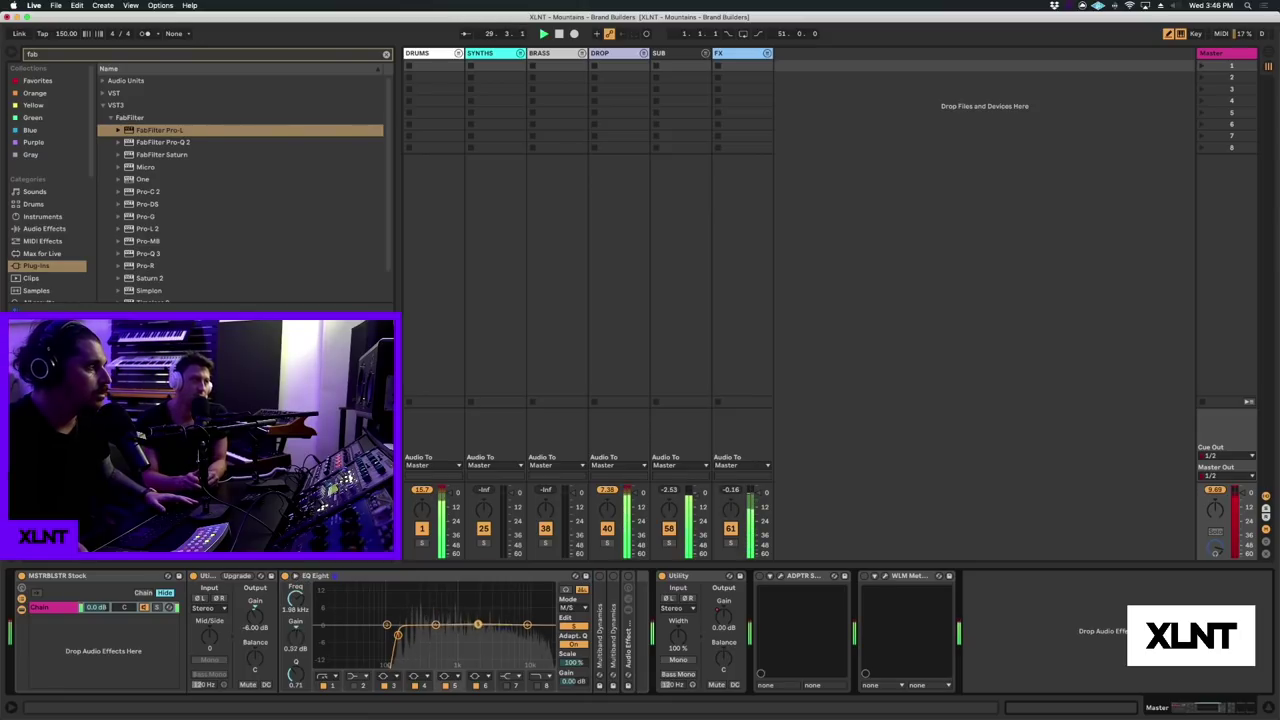
mouse_move(479, 625)
mouse_down()
mouse_move(517, 600)
mouse_move(429, 607)
mouse_move(433, 622)
mouse_move(495, 625)
mouse_up()
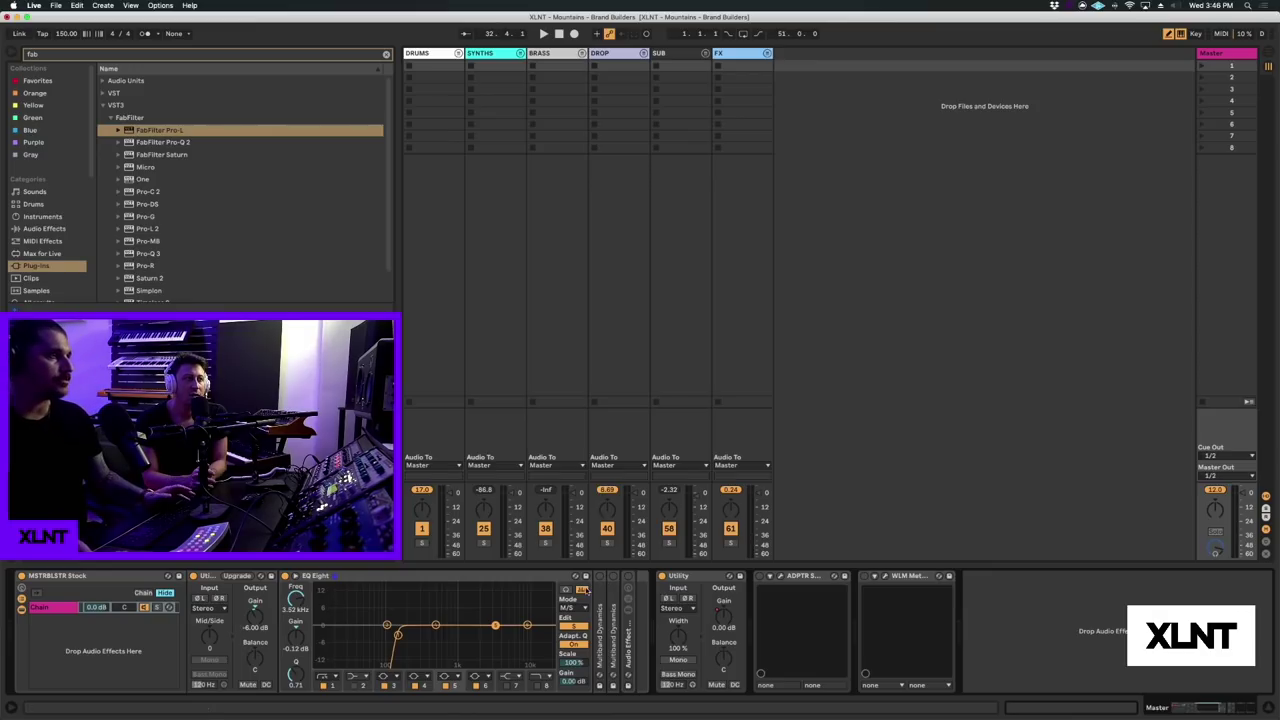
double_click(378, 576)
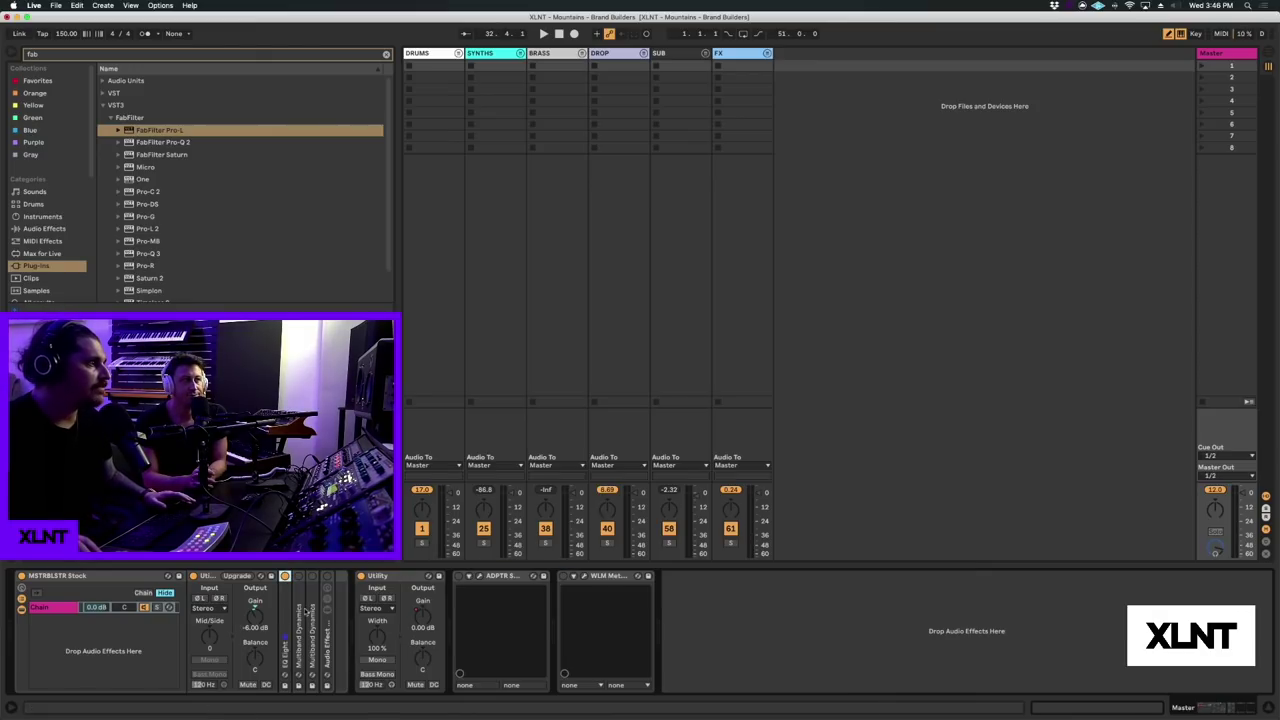
- Switch on the first Multiband Dynamics in the MSTRBLSTR Stock rack and compare the drop with it bypassed and active
double_click(299, 586)
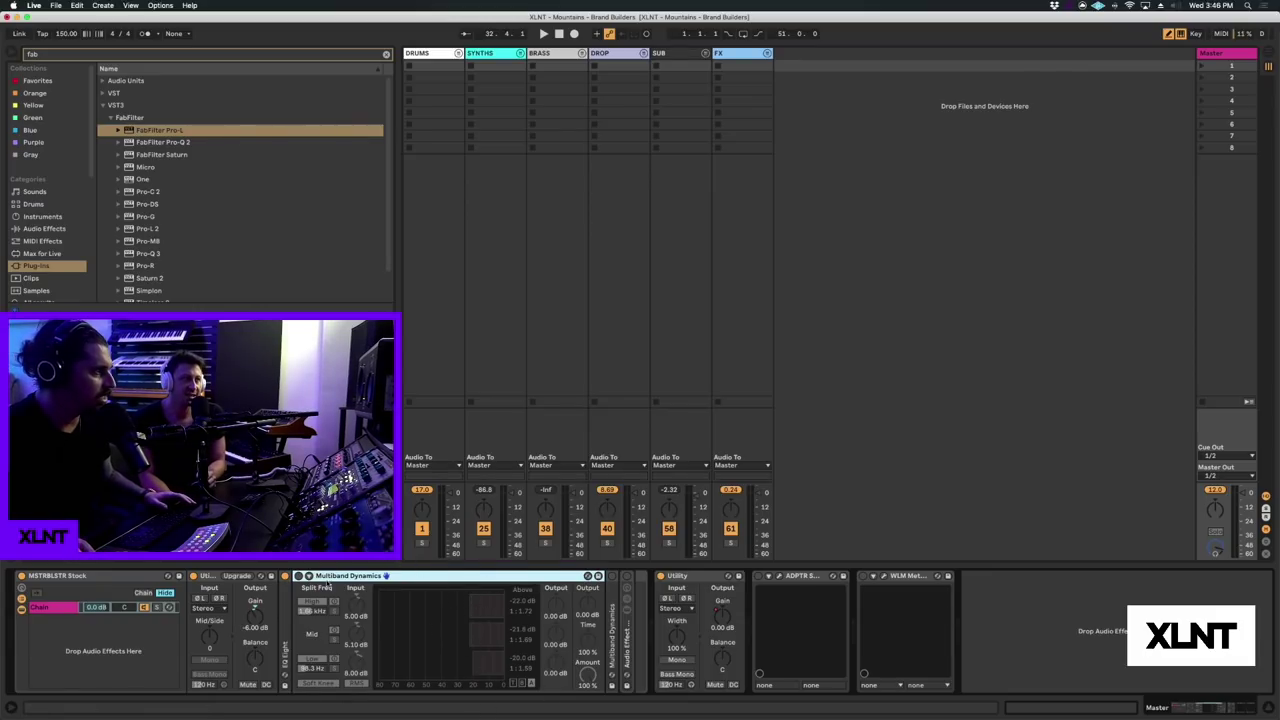
click(298, 576)
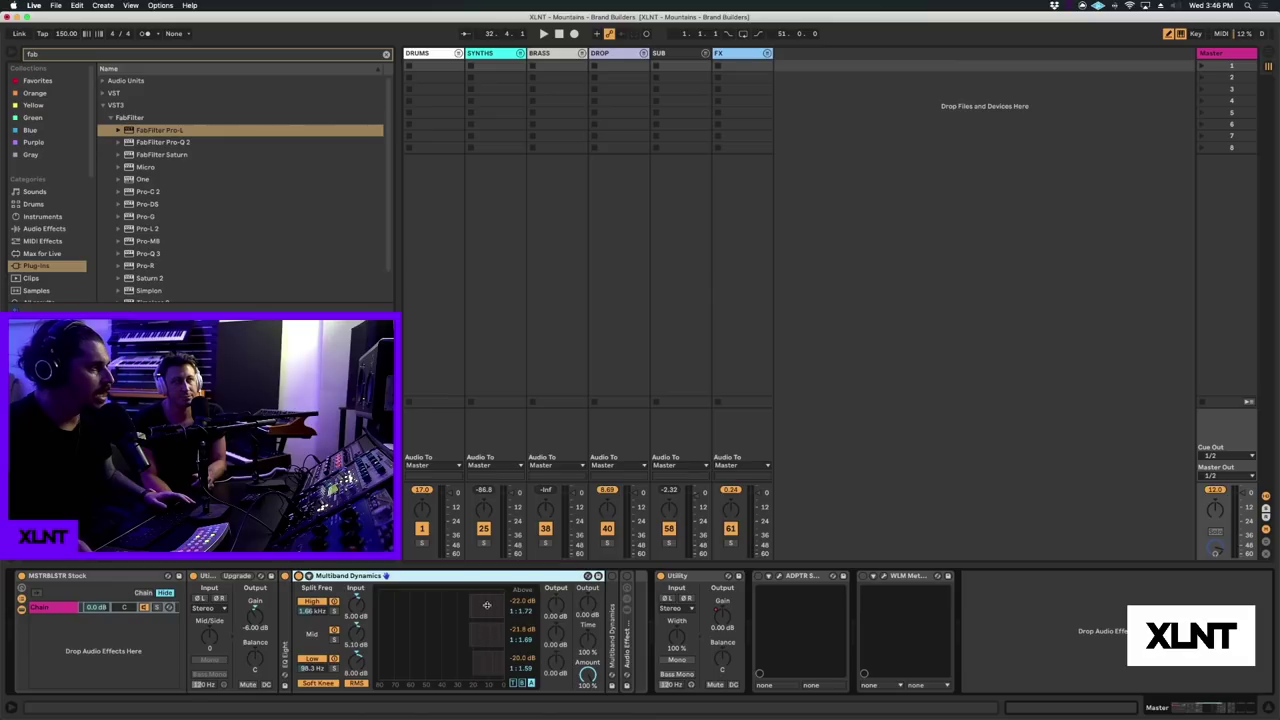
key(space)
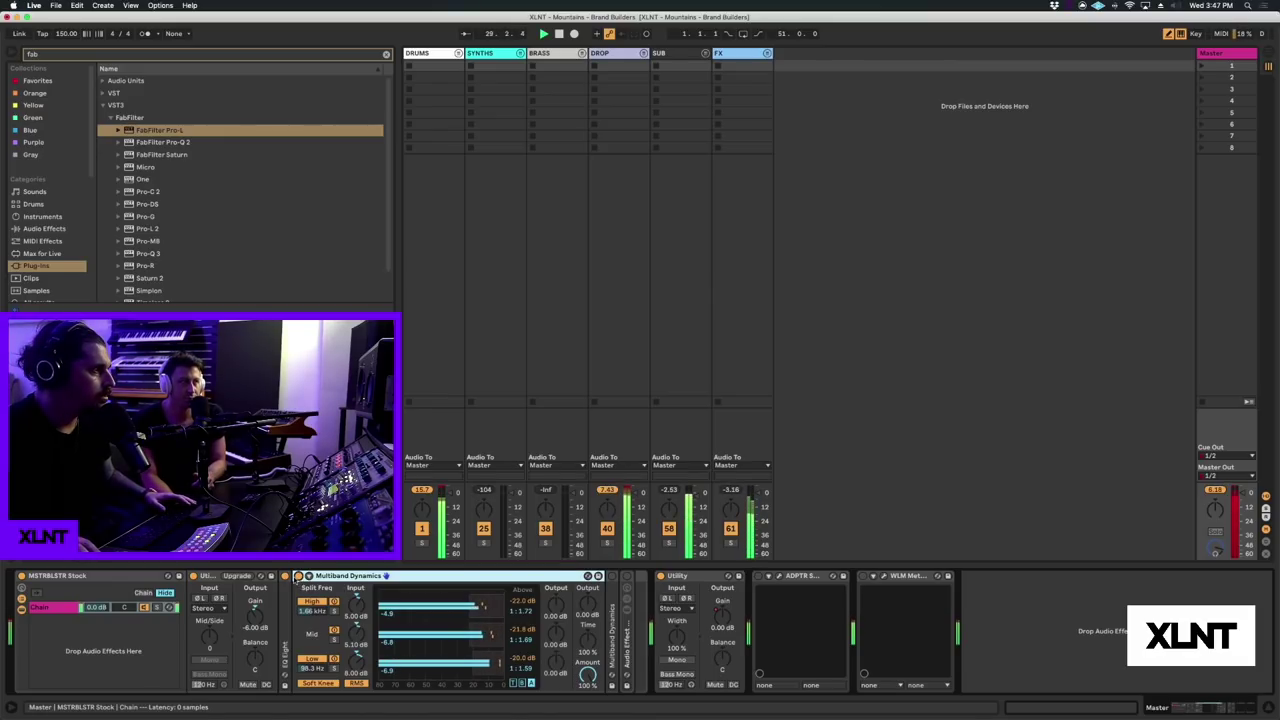
click(298, 576)
click(298, 576)
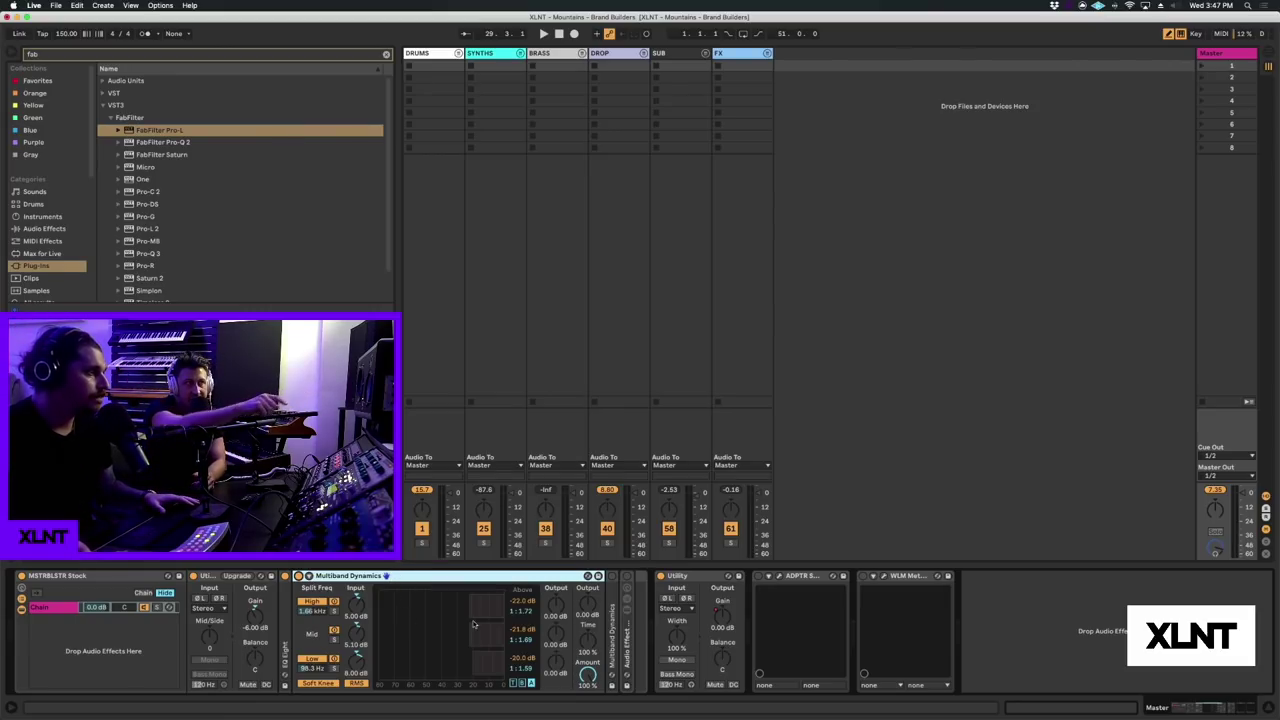
key(space)
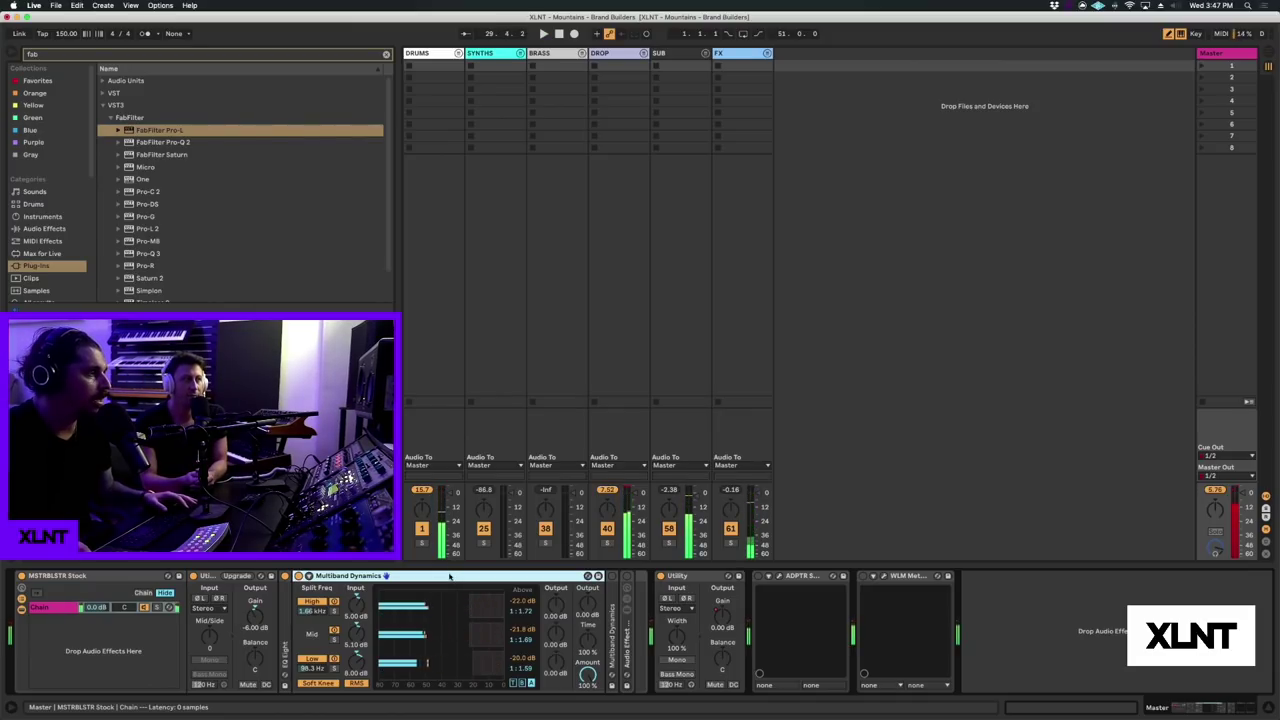
double_click(454, 575)
- Switch on the second Multiband Dynamics in the rack and compare the drop with it bypassed and active
double_click(305, 577)
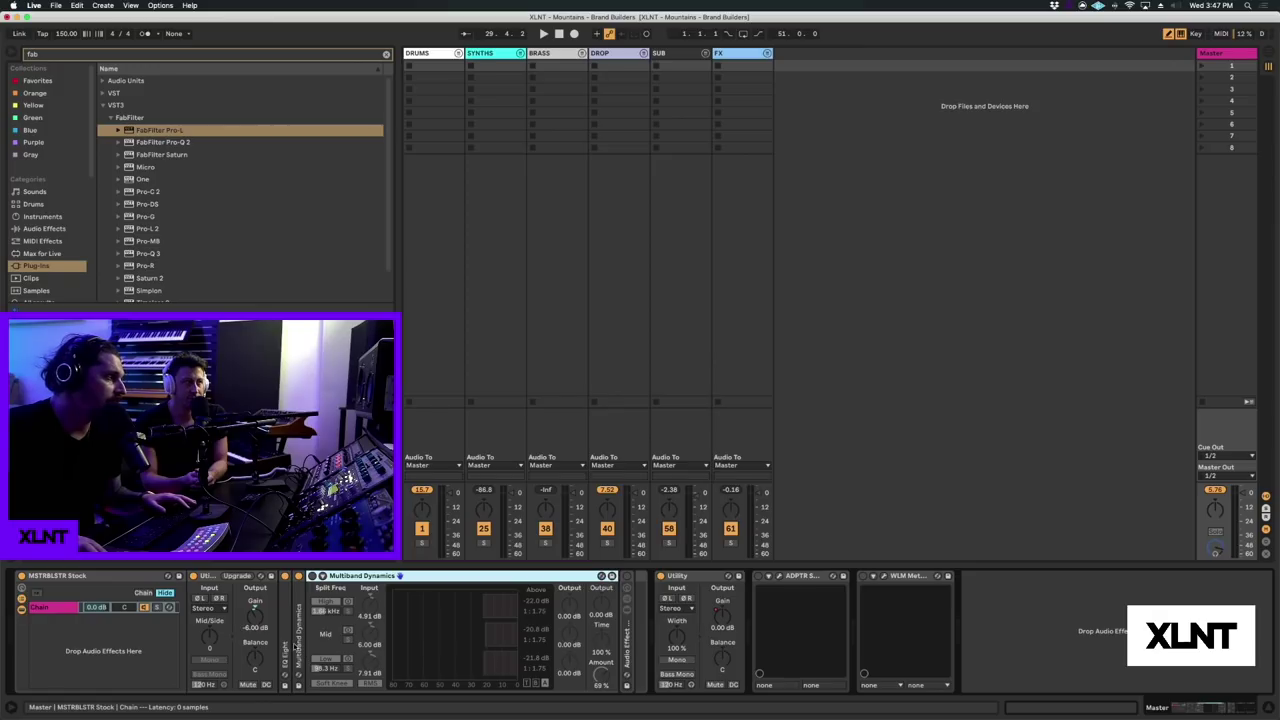
key(super+d)
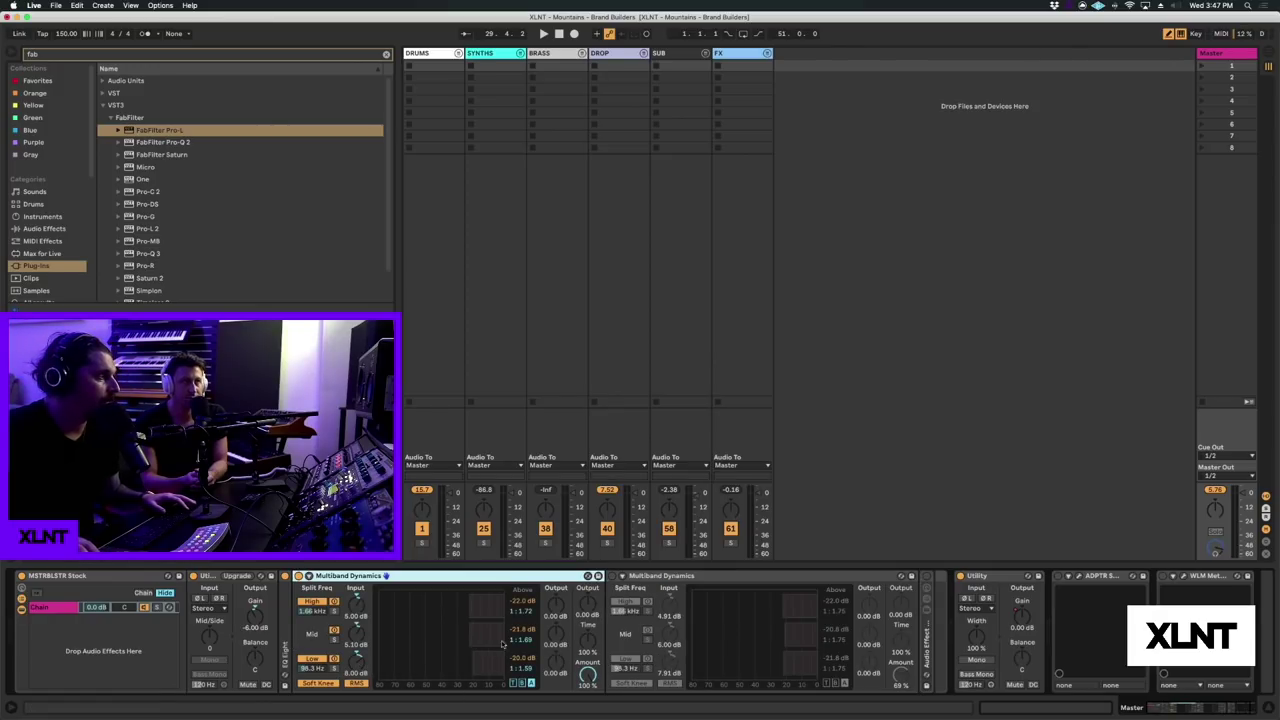
key(Delete)
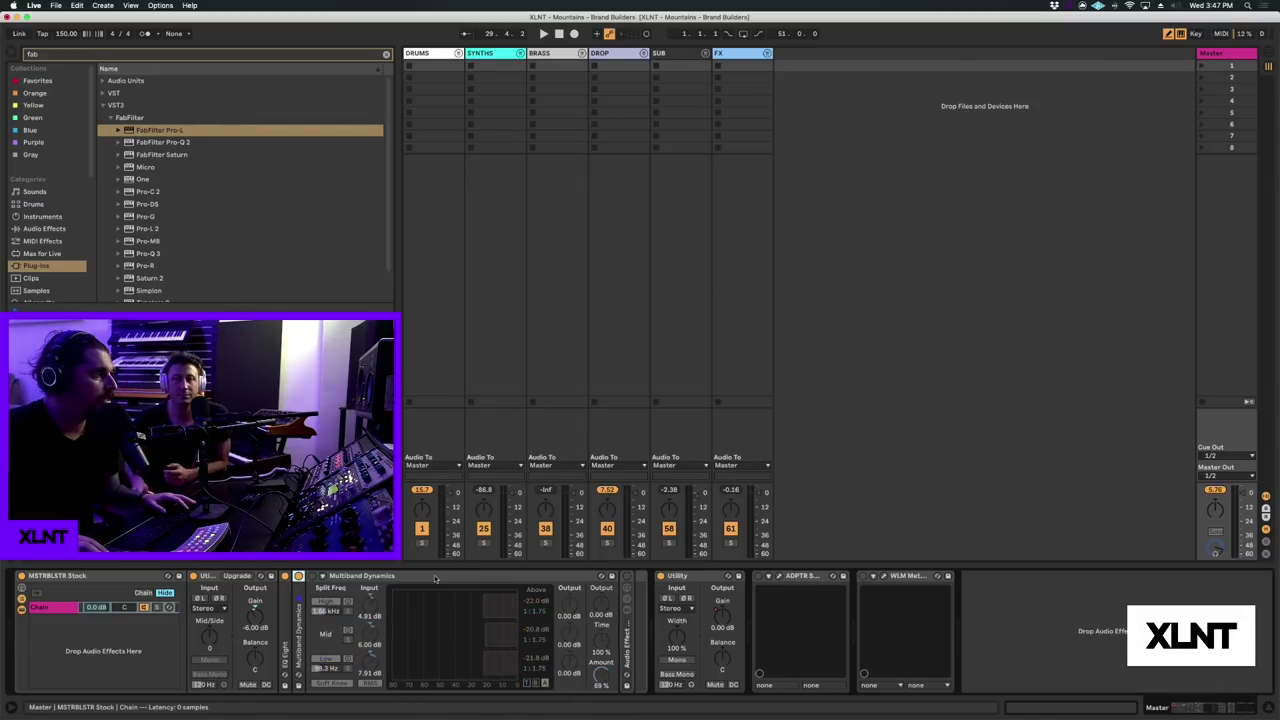
click(435, 578)
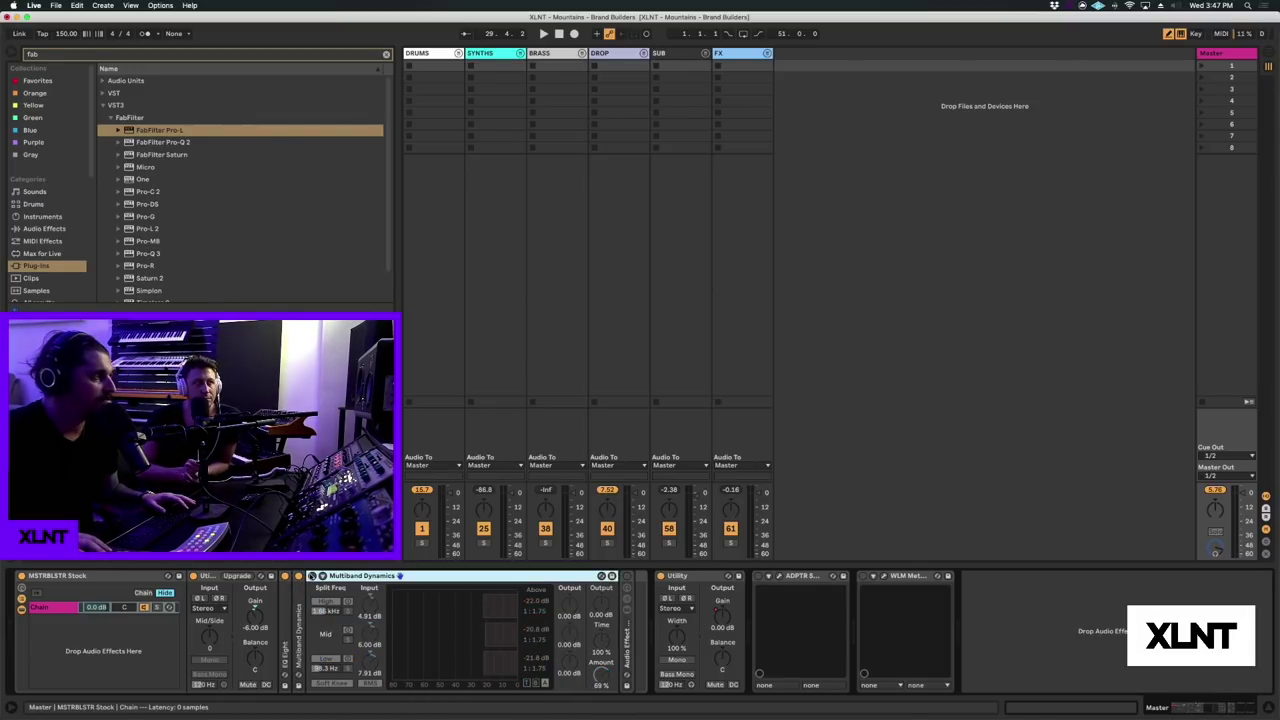
click(312, 577)
key(space)
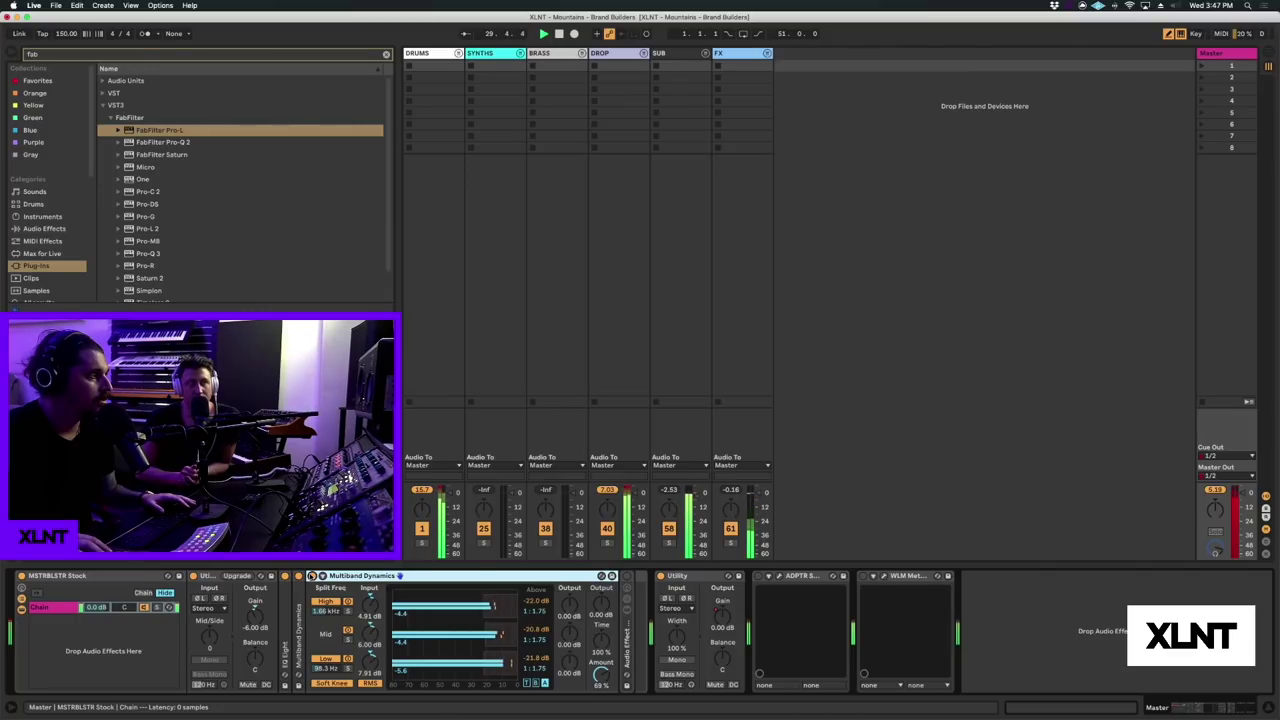
click(312, 577)
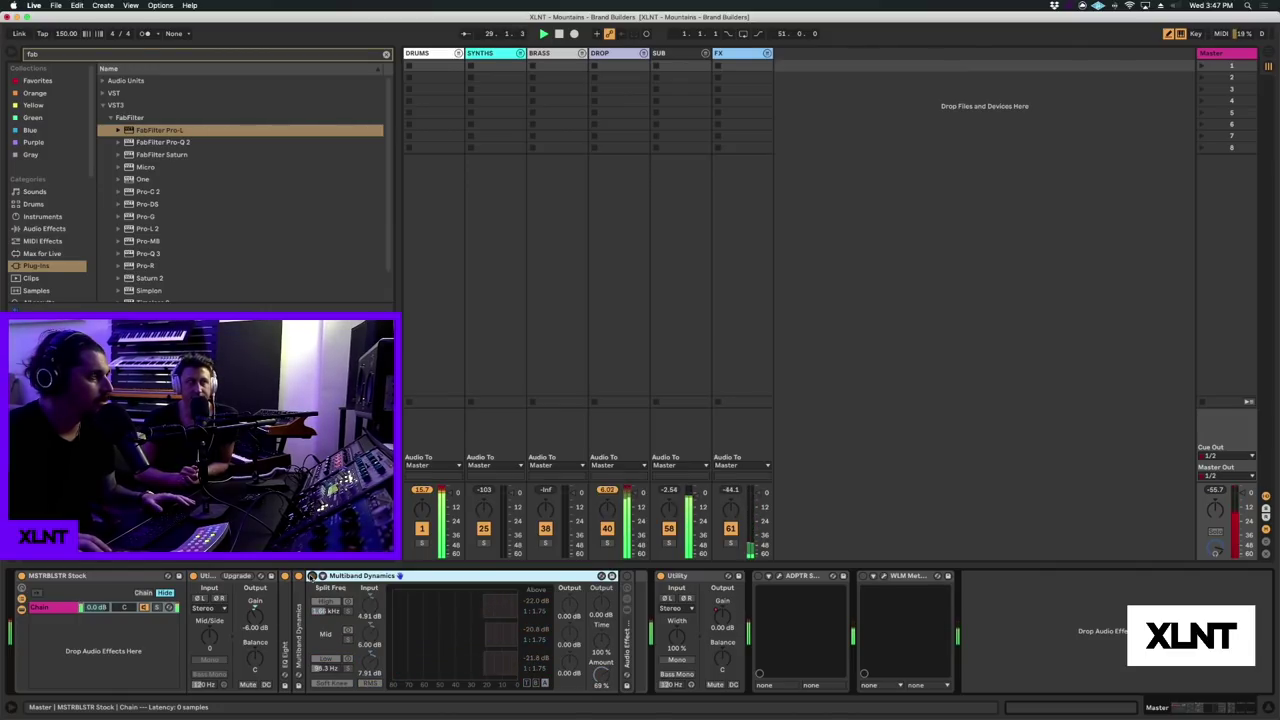
click(312, 577)
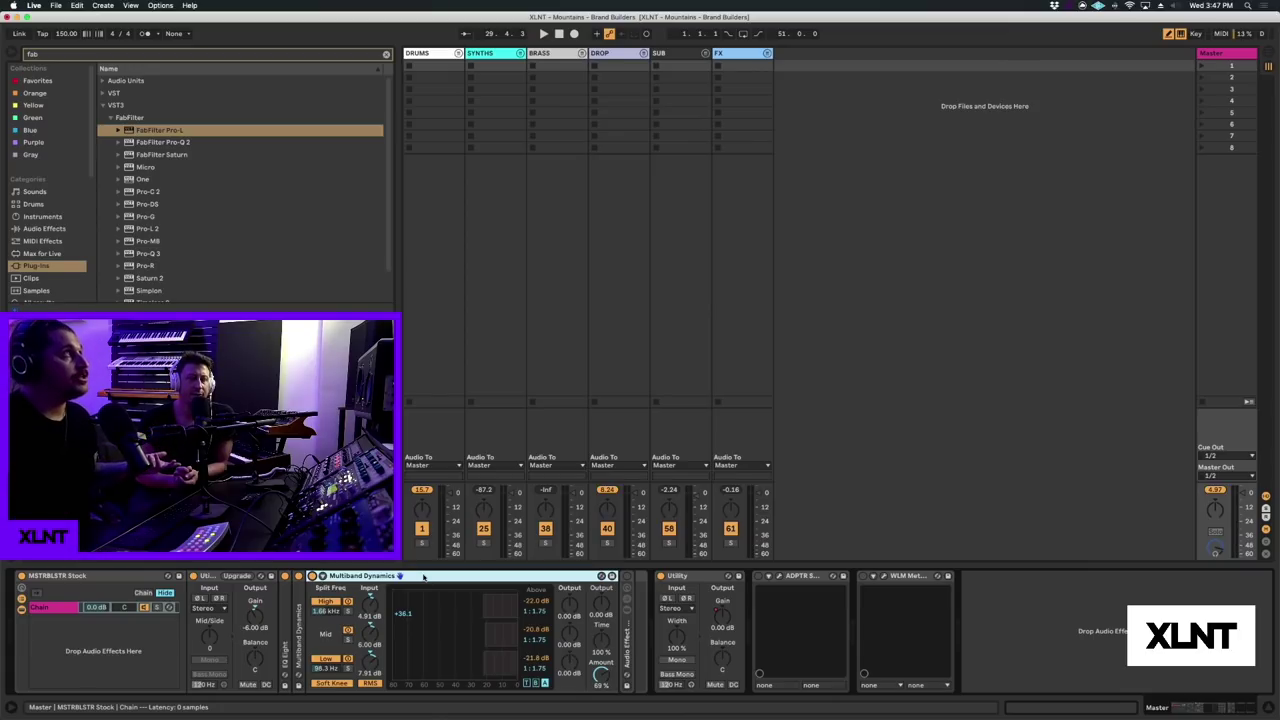
mouse_move(484, 693)
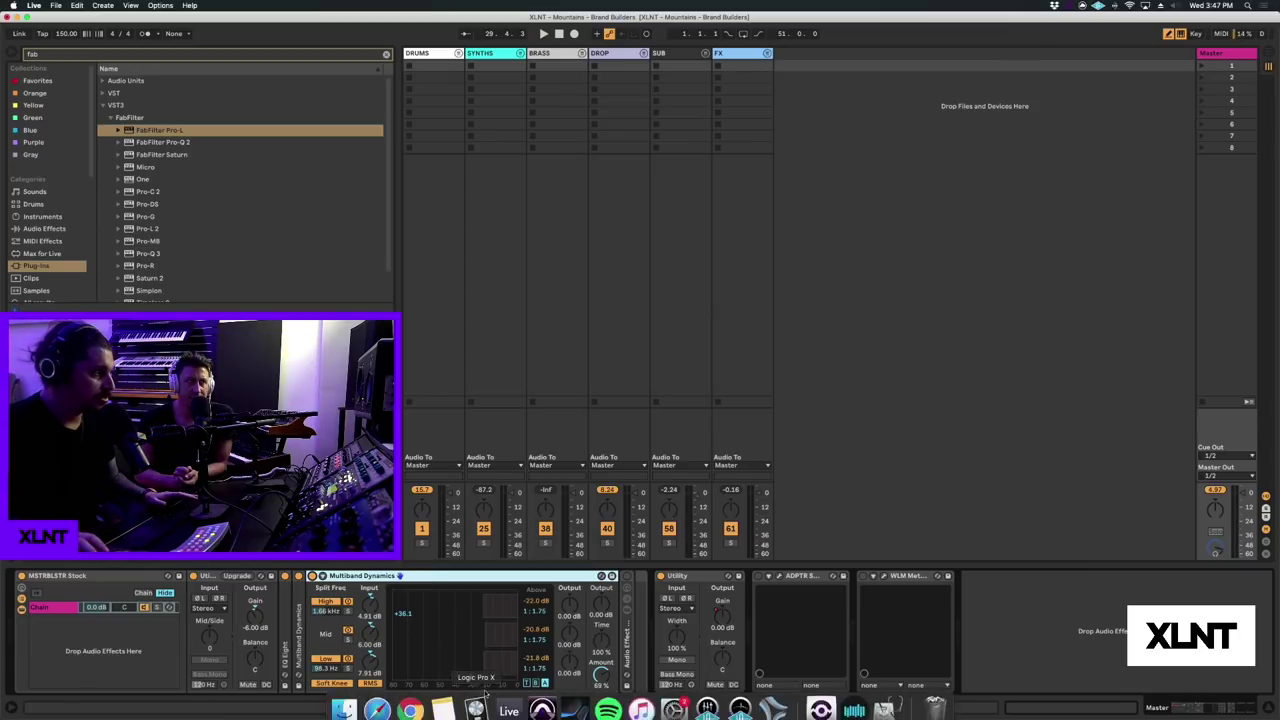
double_click(464, 577)
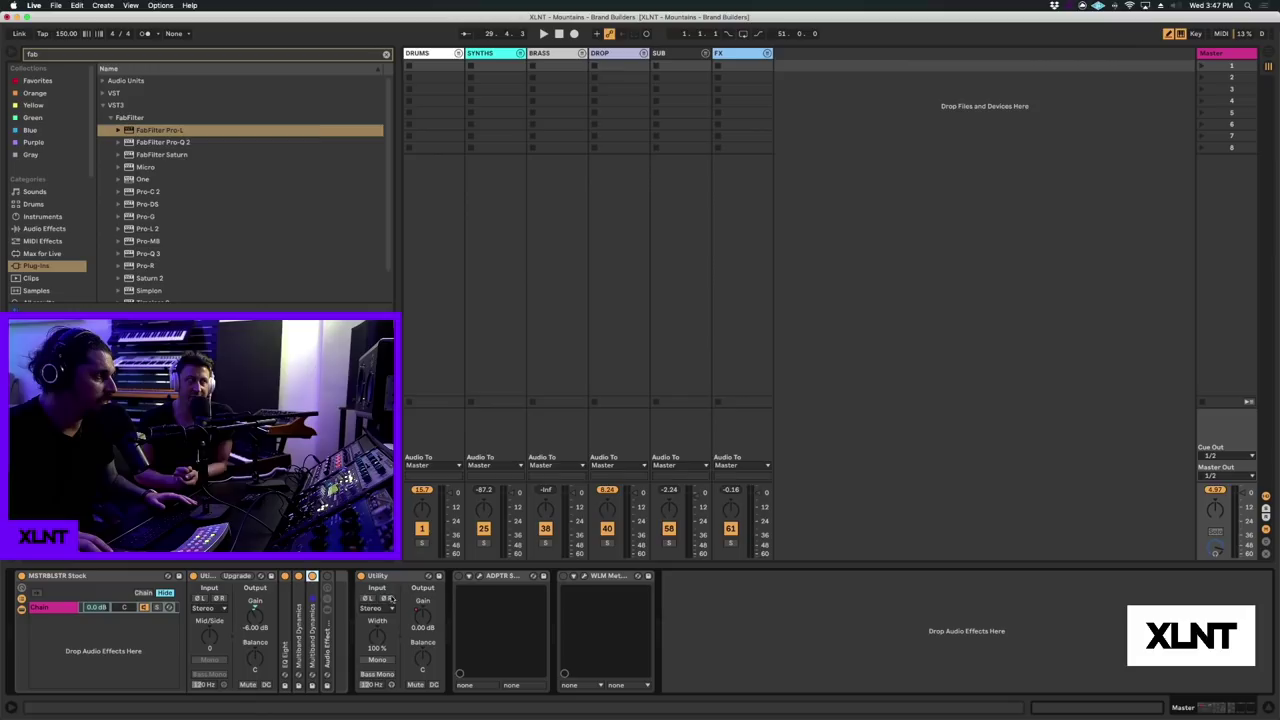
- Switch on the nested Audio Effect Rack, unfold its Compressor and compare the drop with the nested rack bypassed and active
double_click(332, 636)
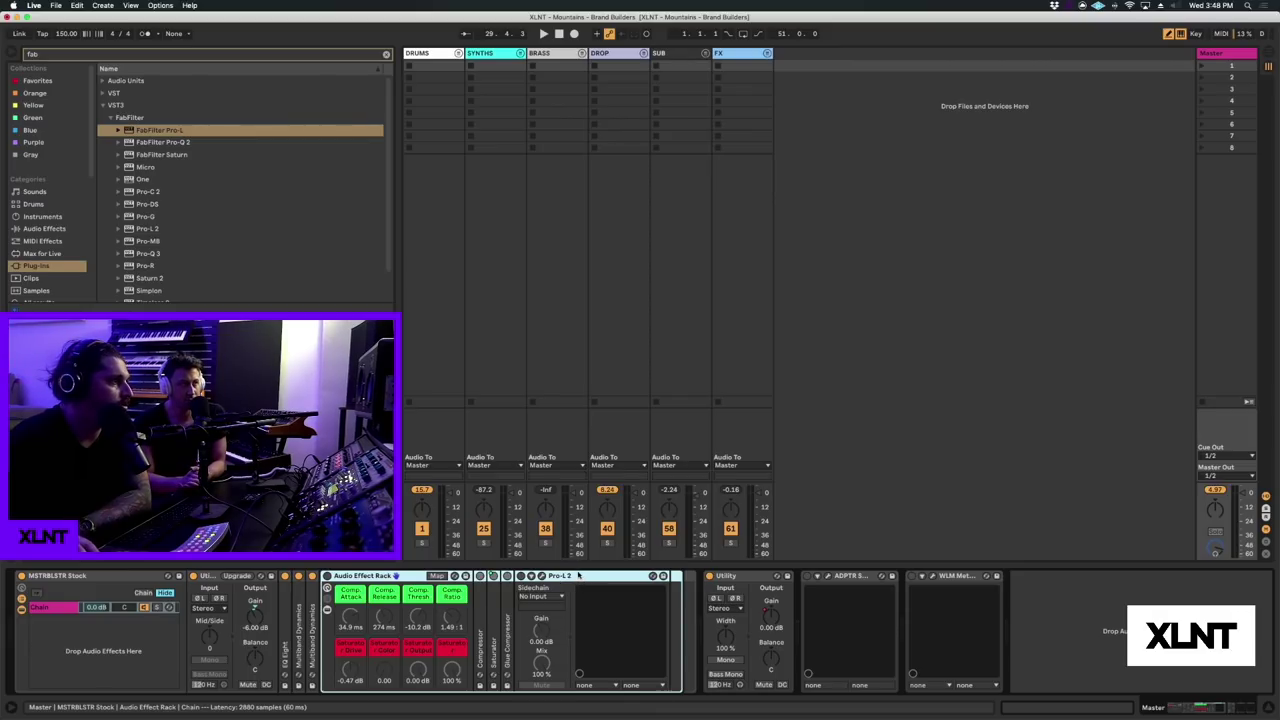
click(576, 576)
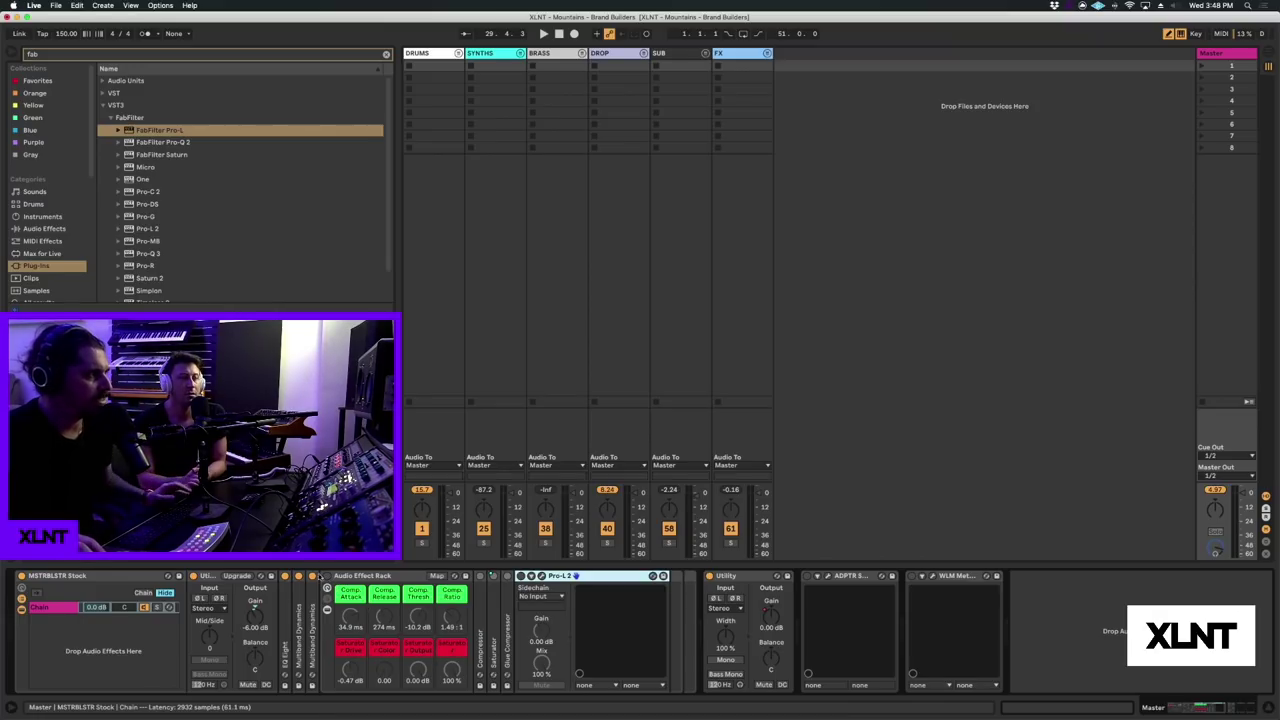
click(325, 579)
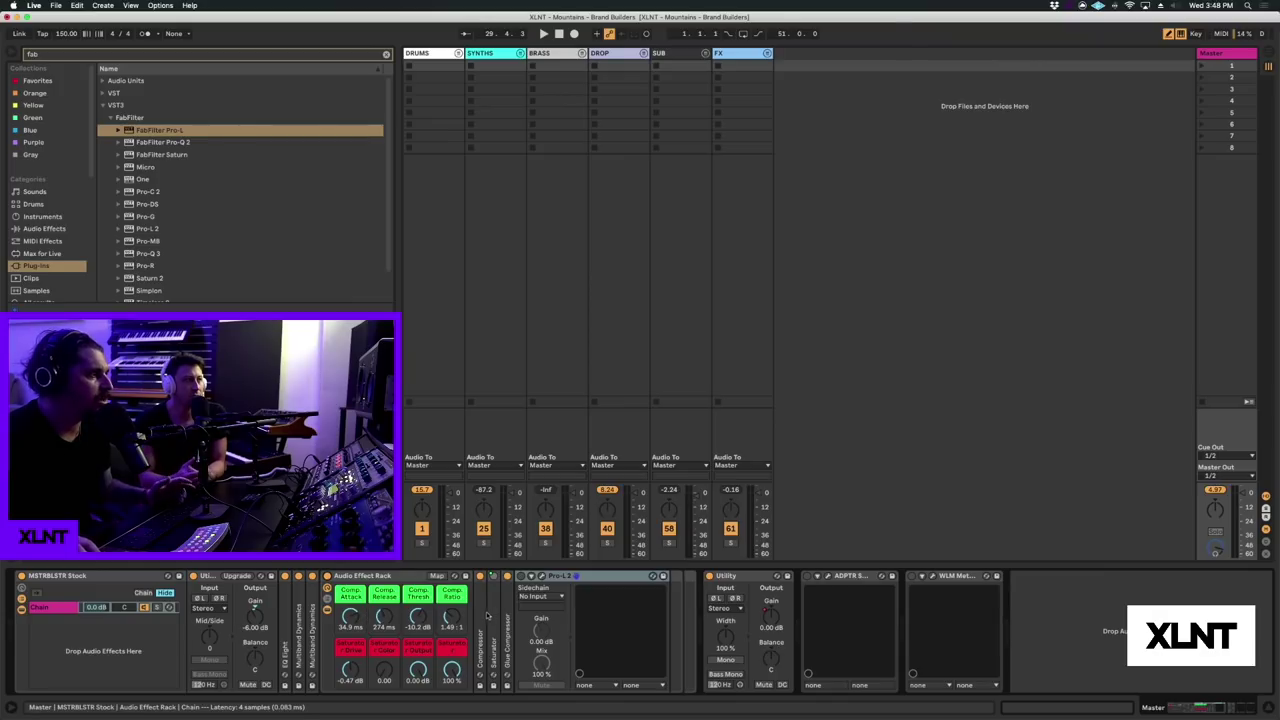
double_click(485, 617)
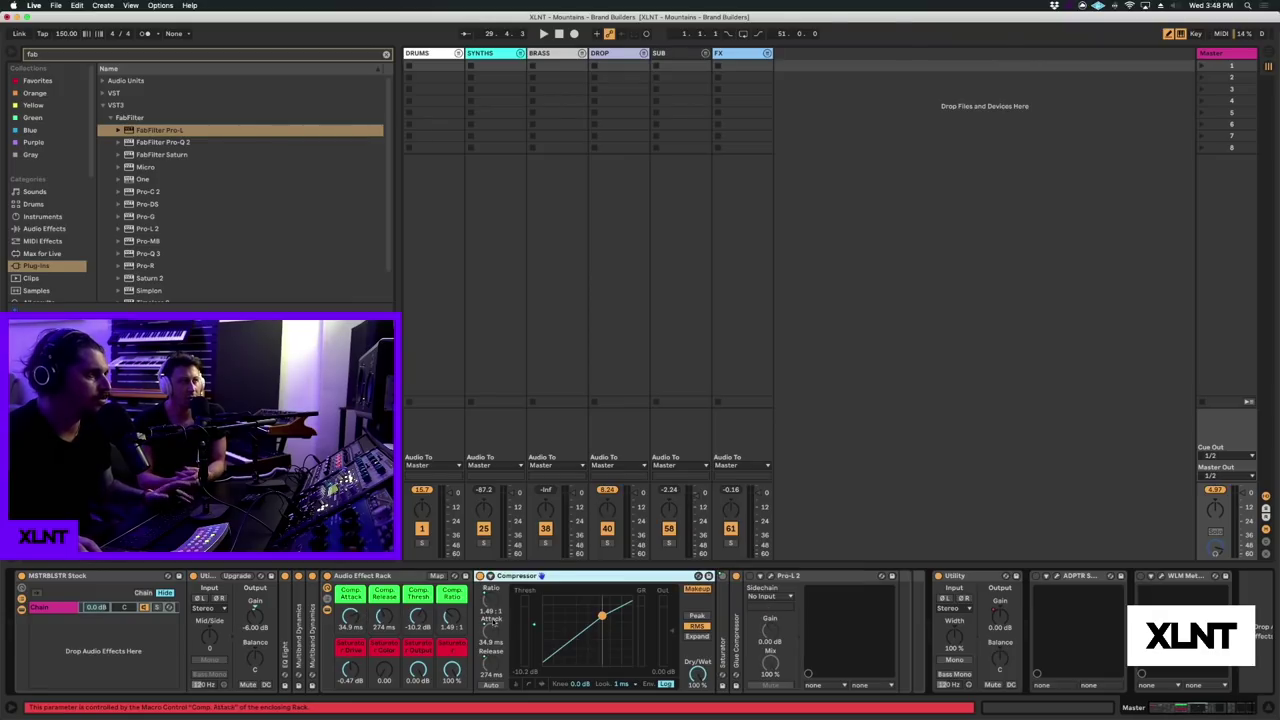
key(space)
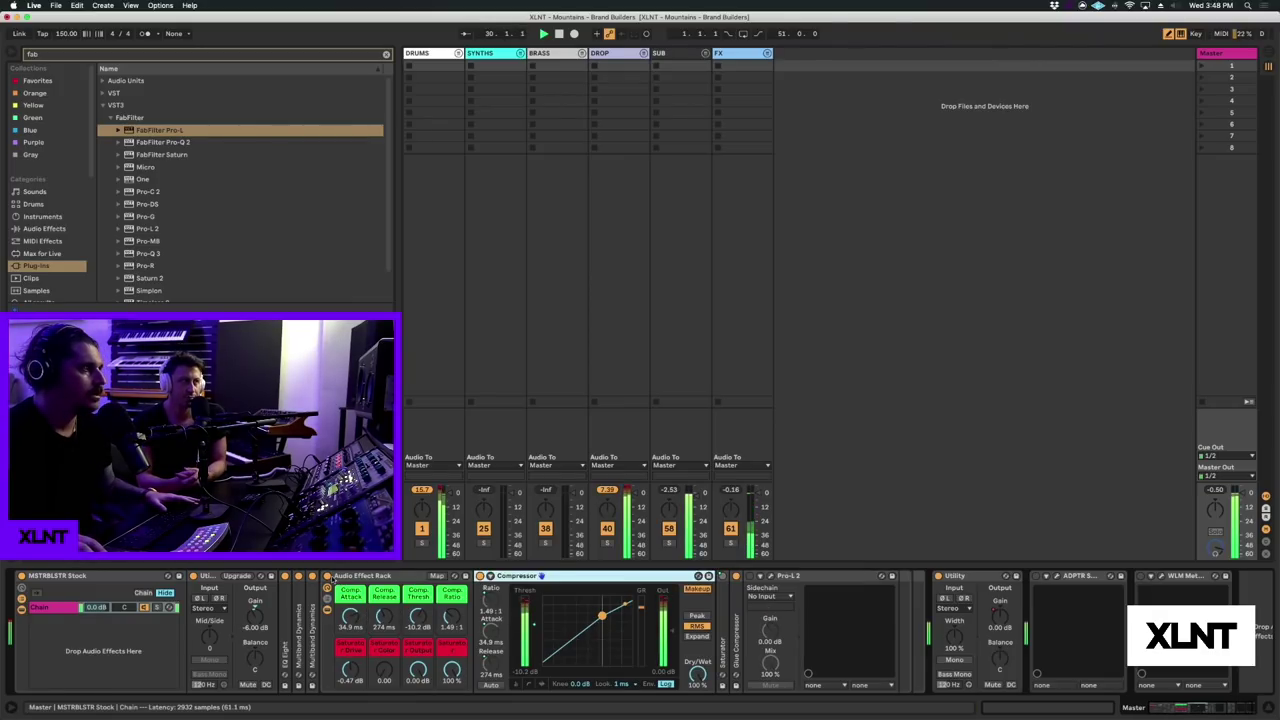
click(327, 577)
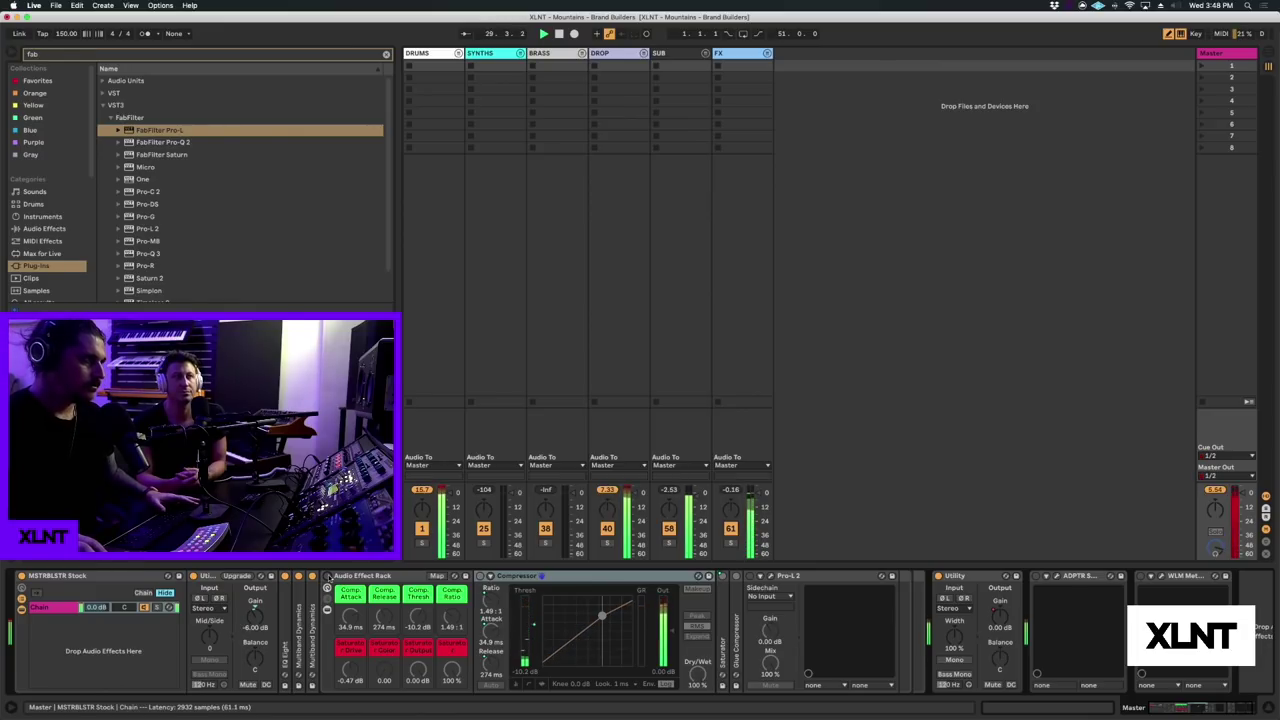
click(327, 577)
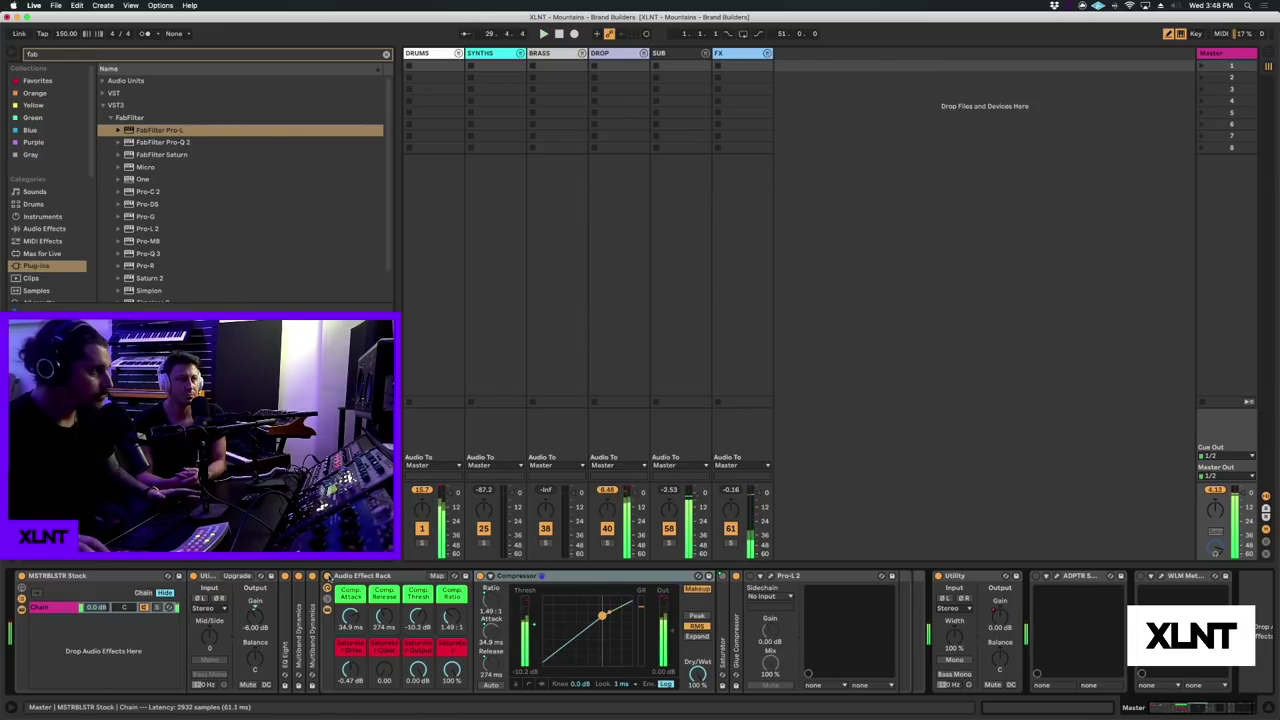
- Unfold the Saturator in the nested rack and play the drop to examine its Drive and the Compressor's action
click(351, 655)
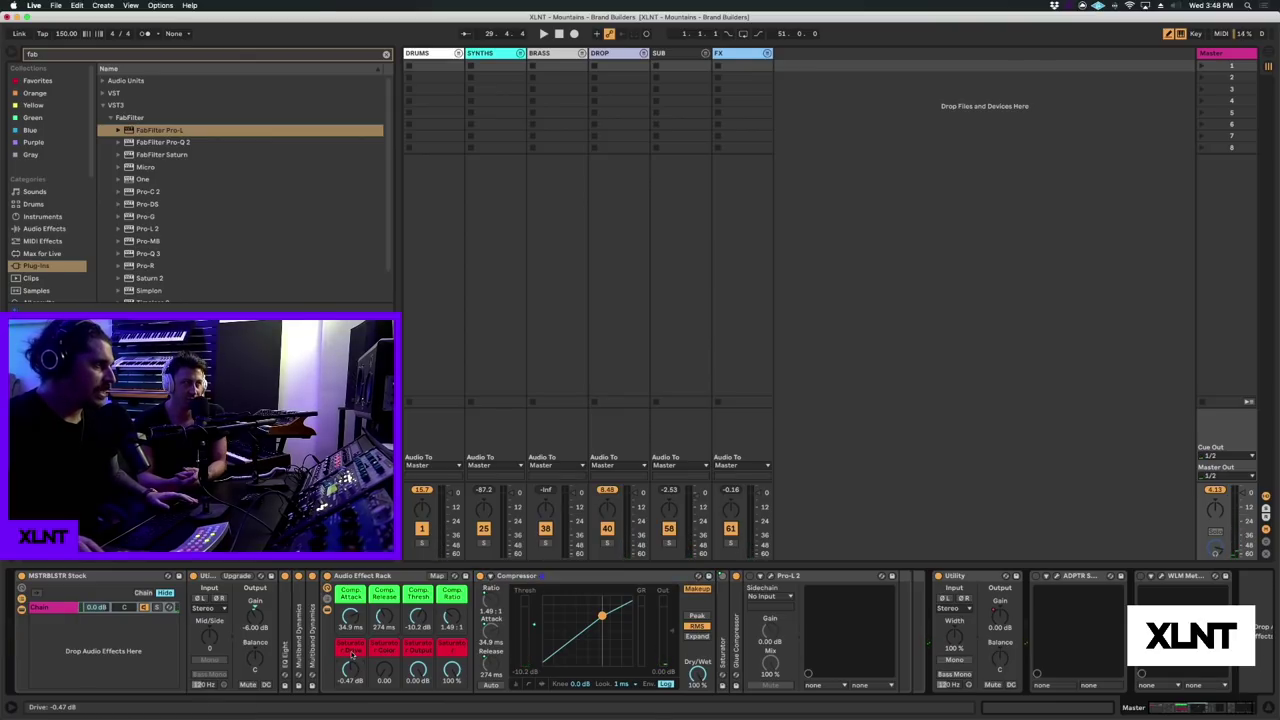
double_click(724, 633)
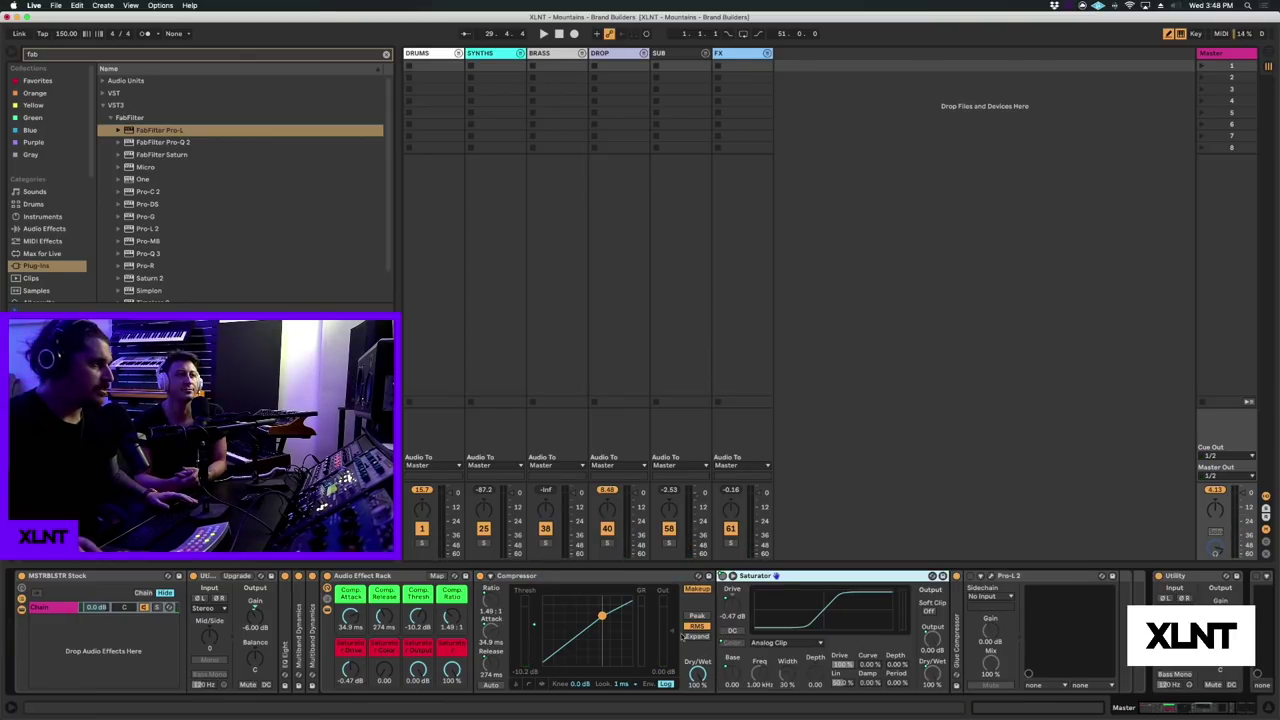
click(731, 622)
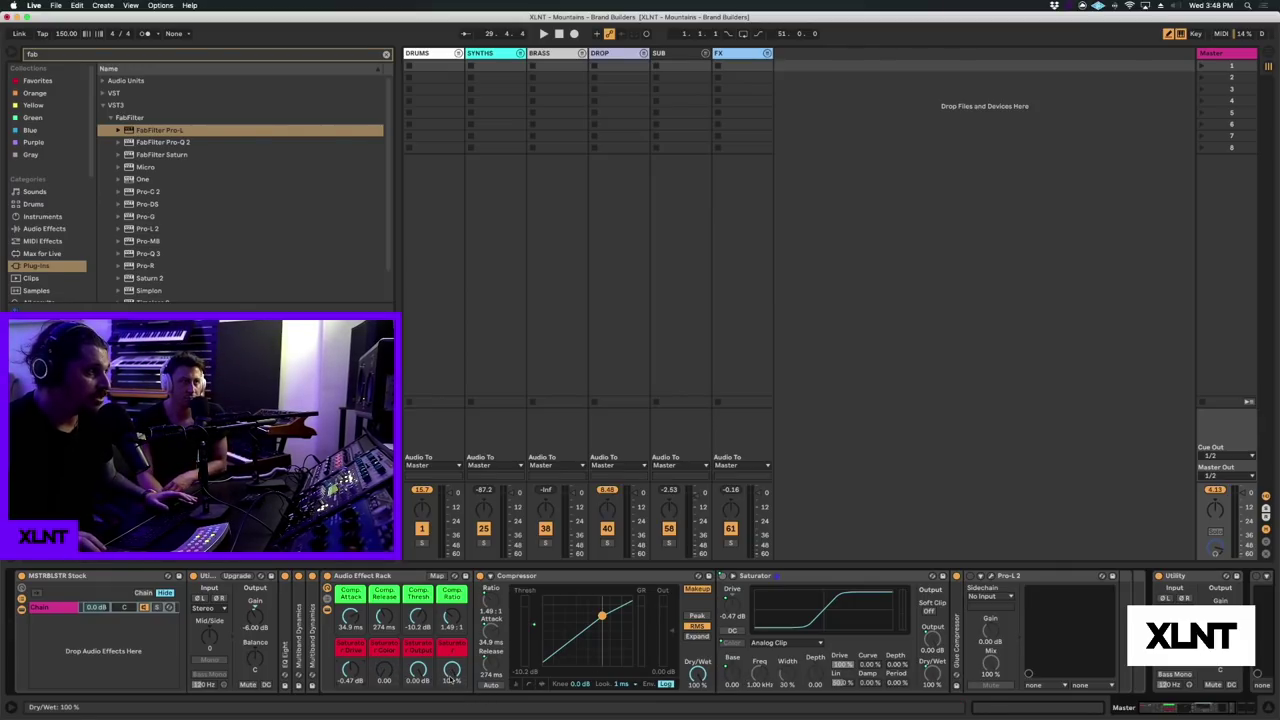
click(485, 598)
key(space)
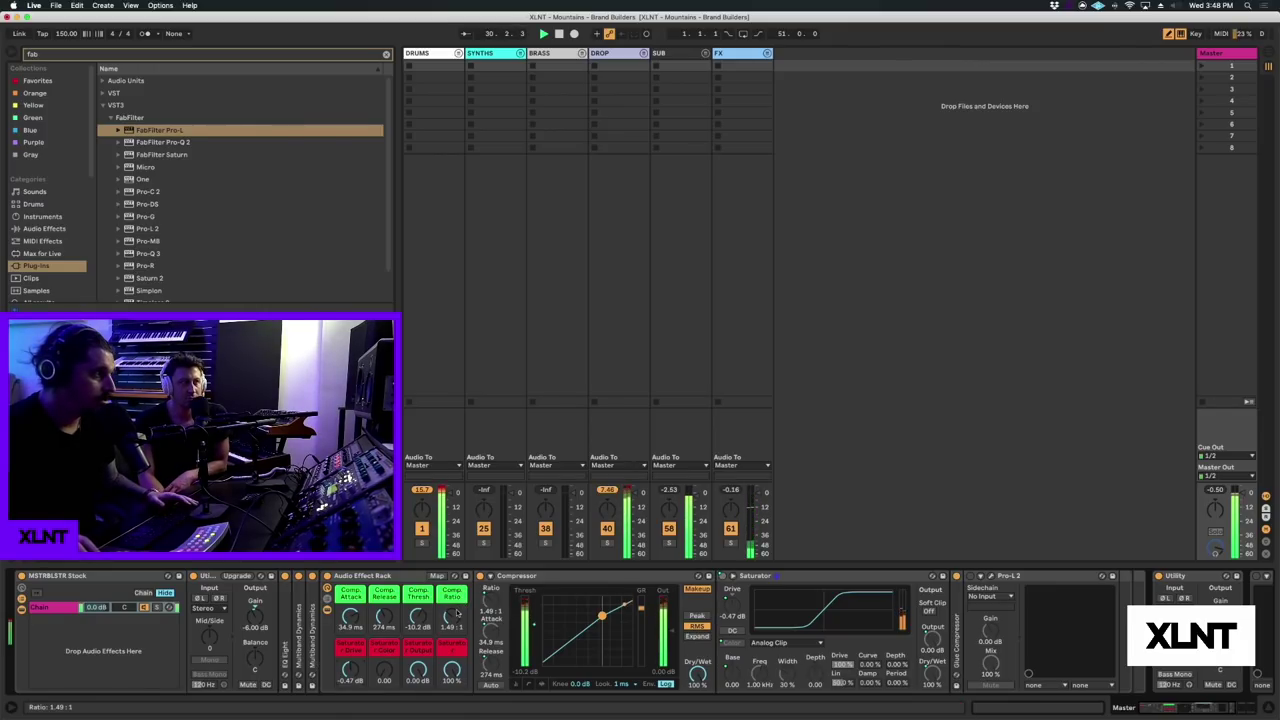
key(space)
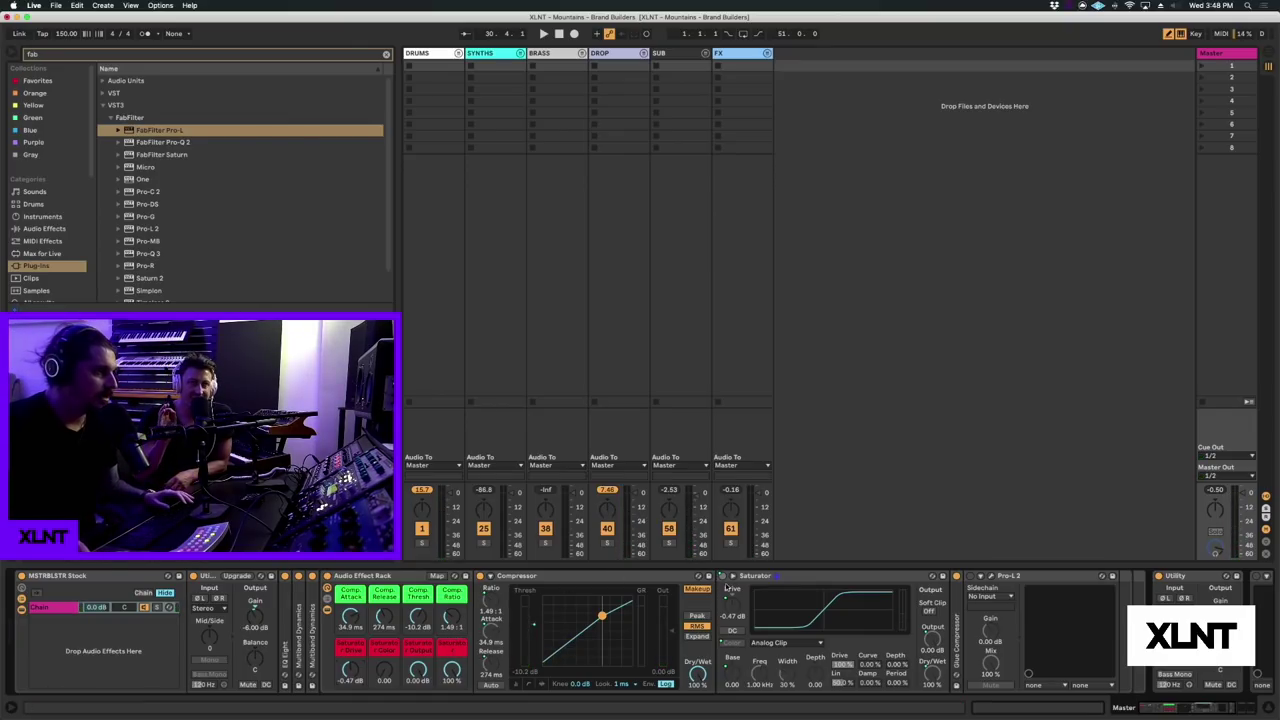
double_click(386, 577)
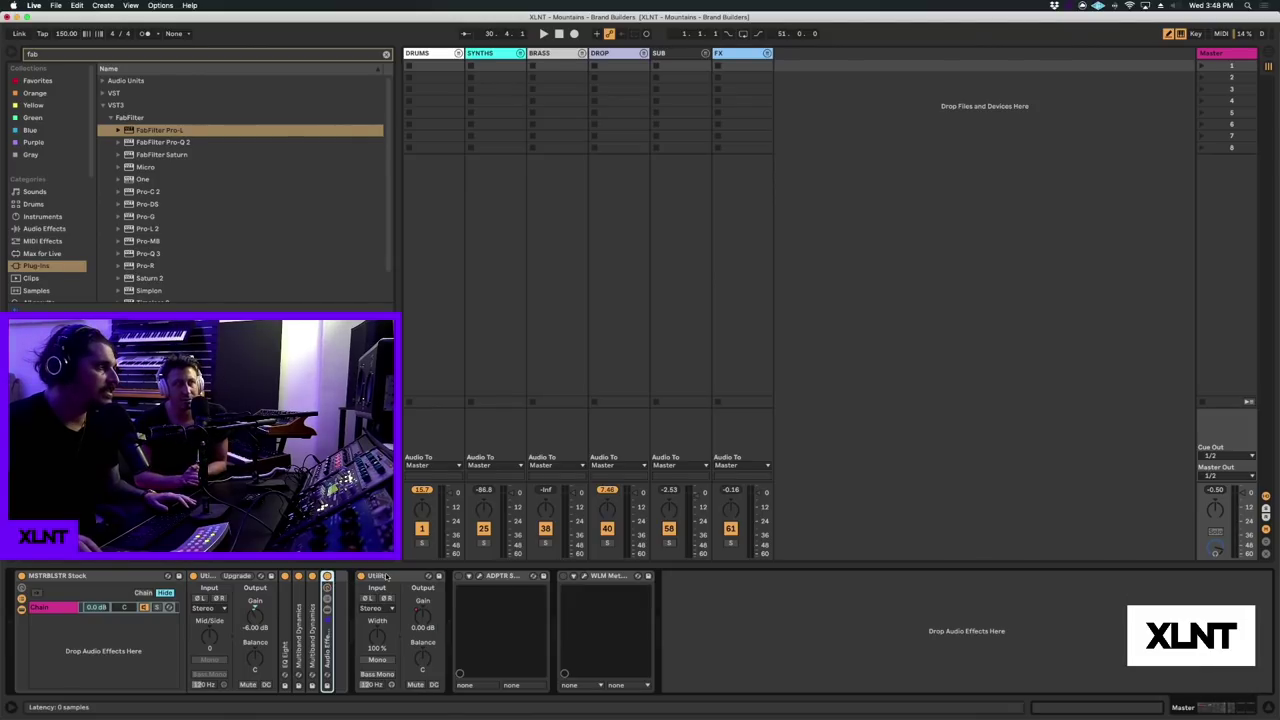
- Unfold the nested Audio Effect Rack and its Glue Compressor, with the Glue Compressor active in the chain
double_click(330, 641)
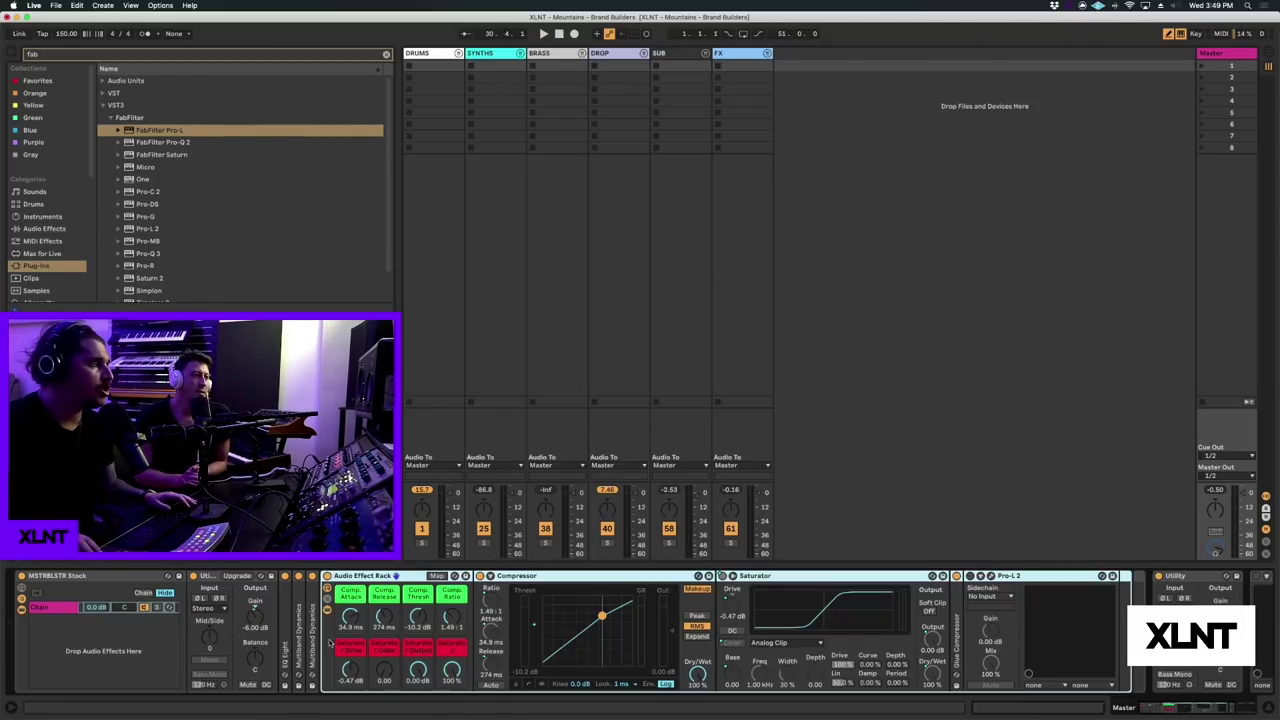
click(1039, 577)
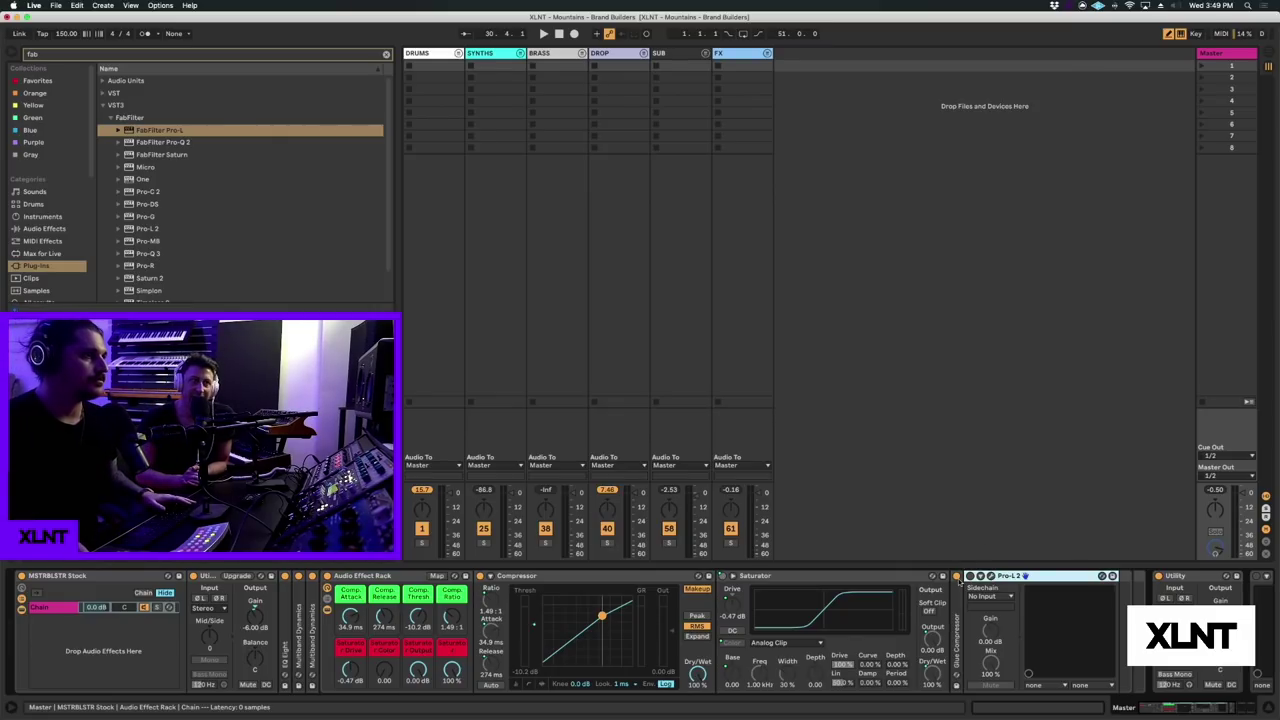
click(958, 607)
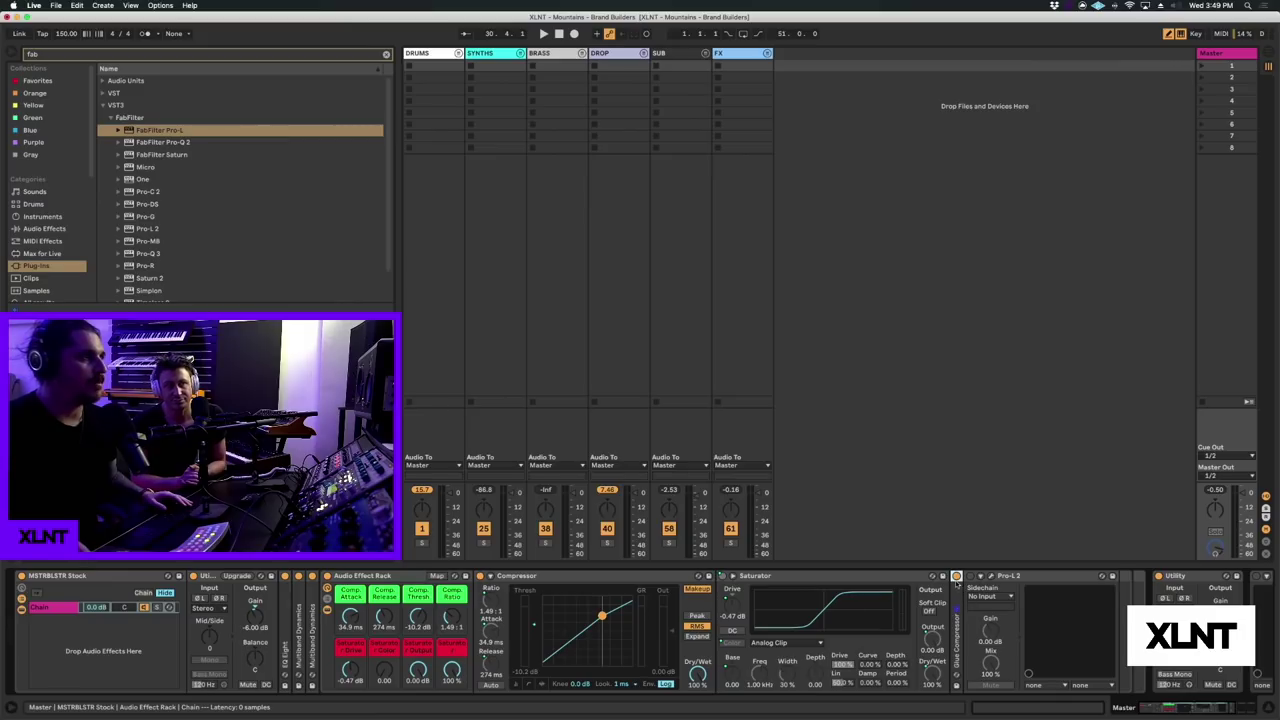
double_click(956, 590)
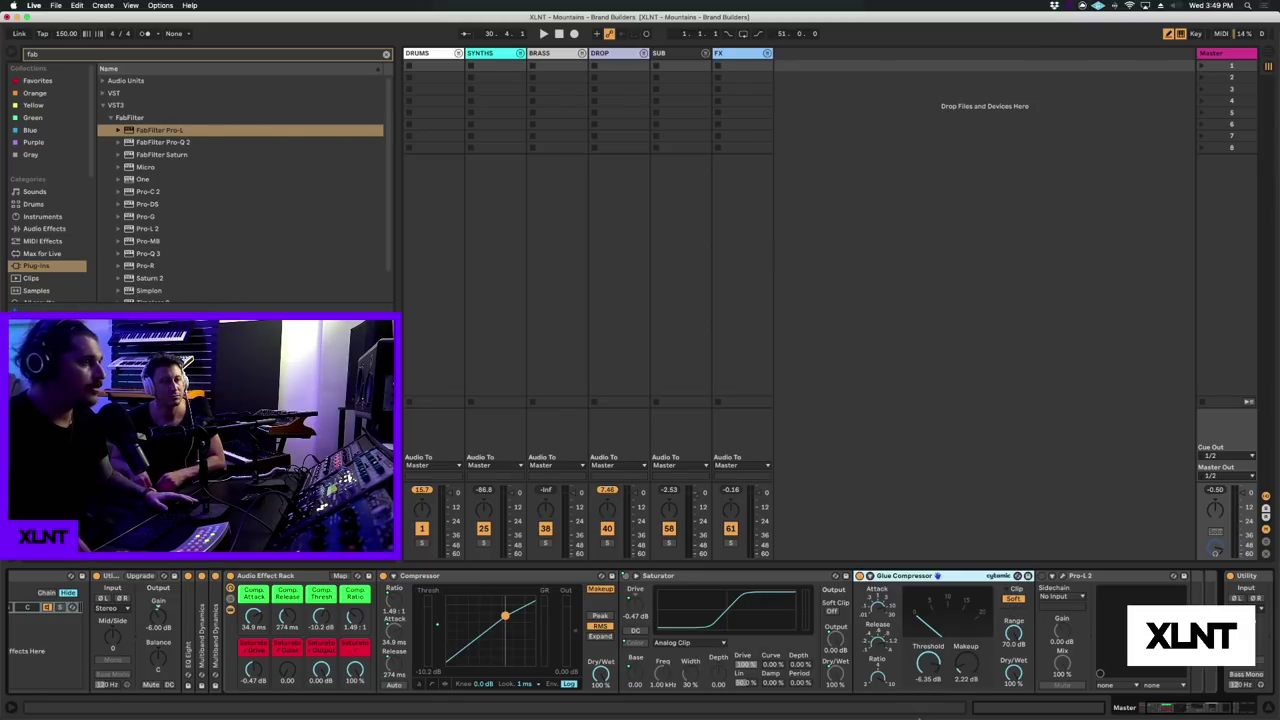
- Play the drop with the Glue Compressor active, raise its Makeup to 3.33 dB and bypass it for comparison
key(space)
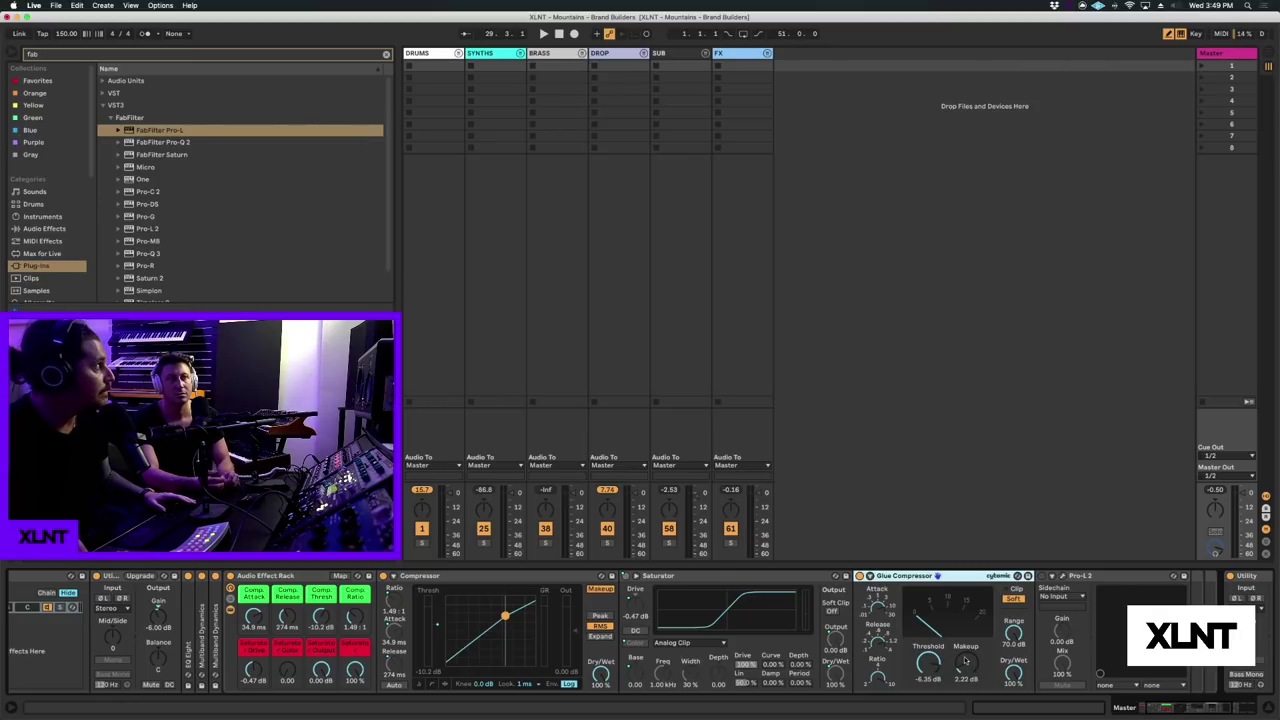
key(space)
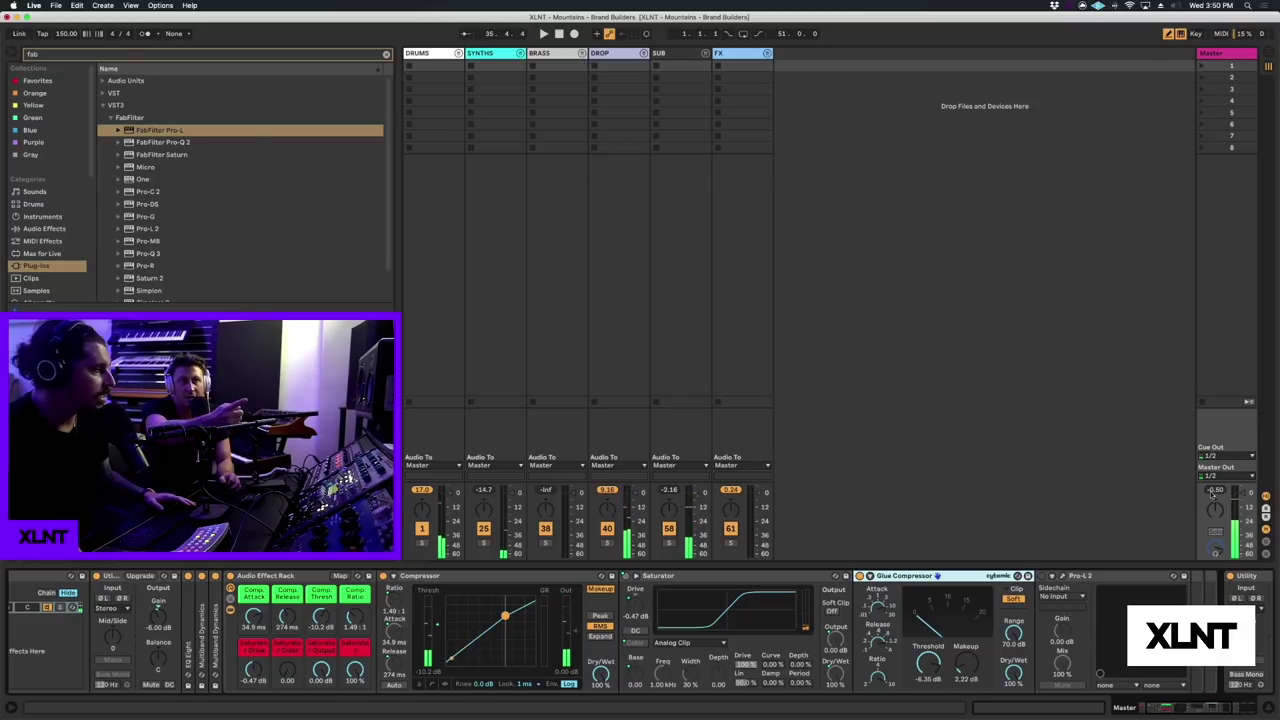
key(space)
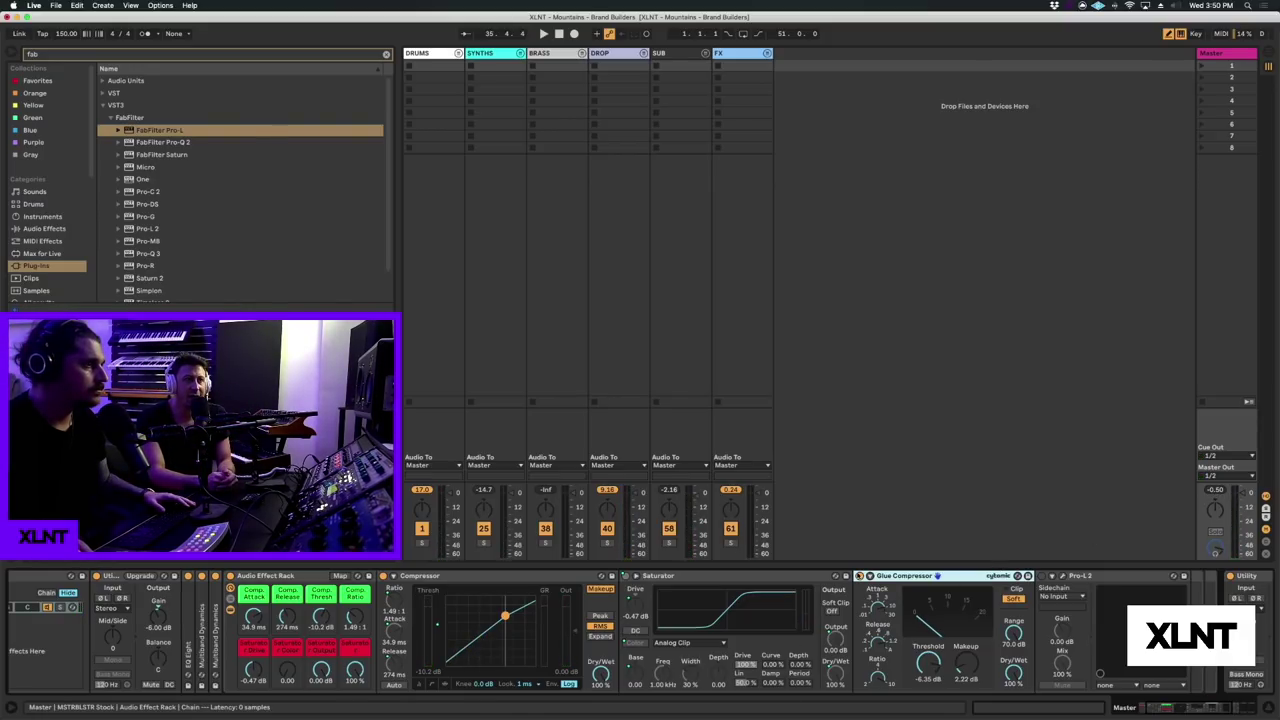
key(space)
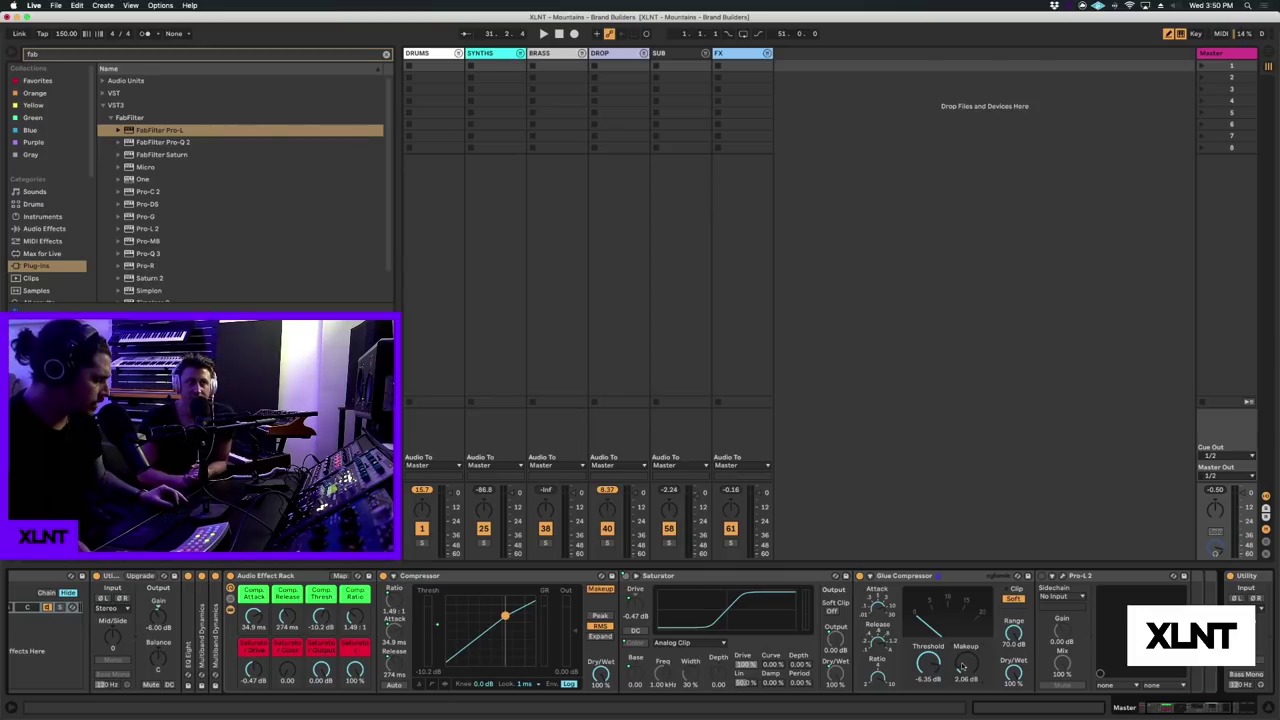
key(space)
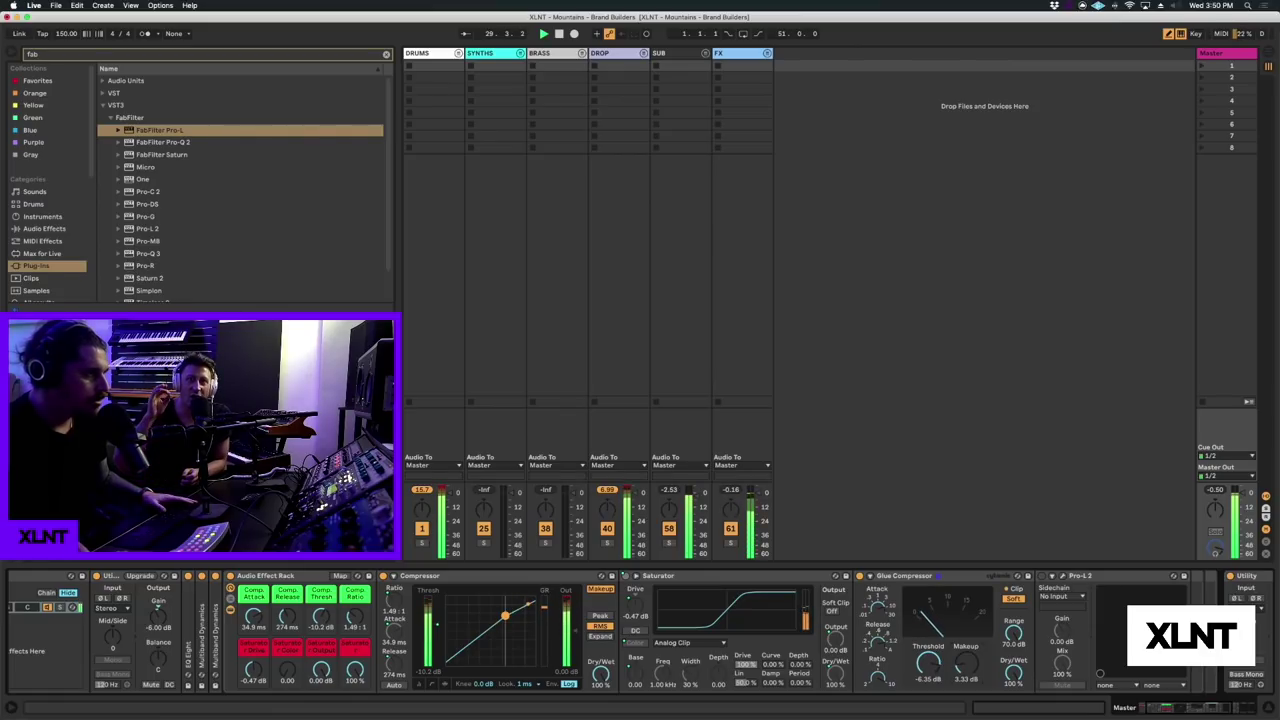
key(space)
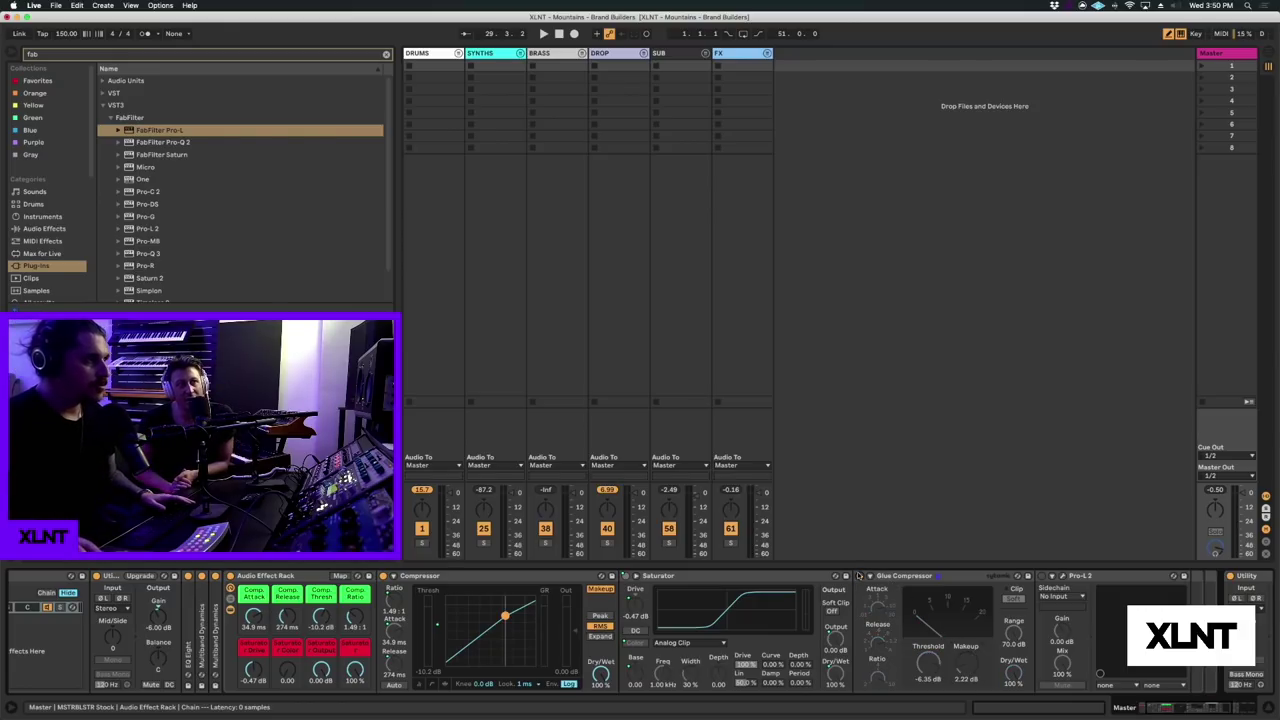
- Switch on Pro-L 2, open its interface with the Default Setting preset and play the drop through the limiter
click(1063, 577)
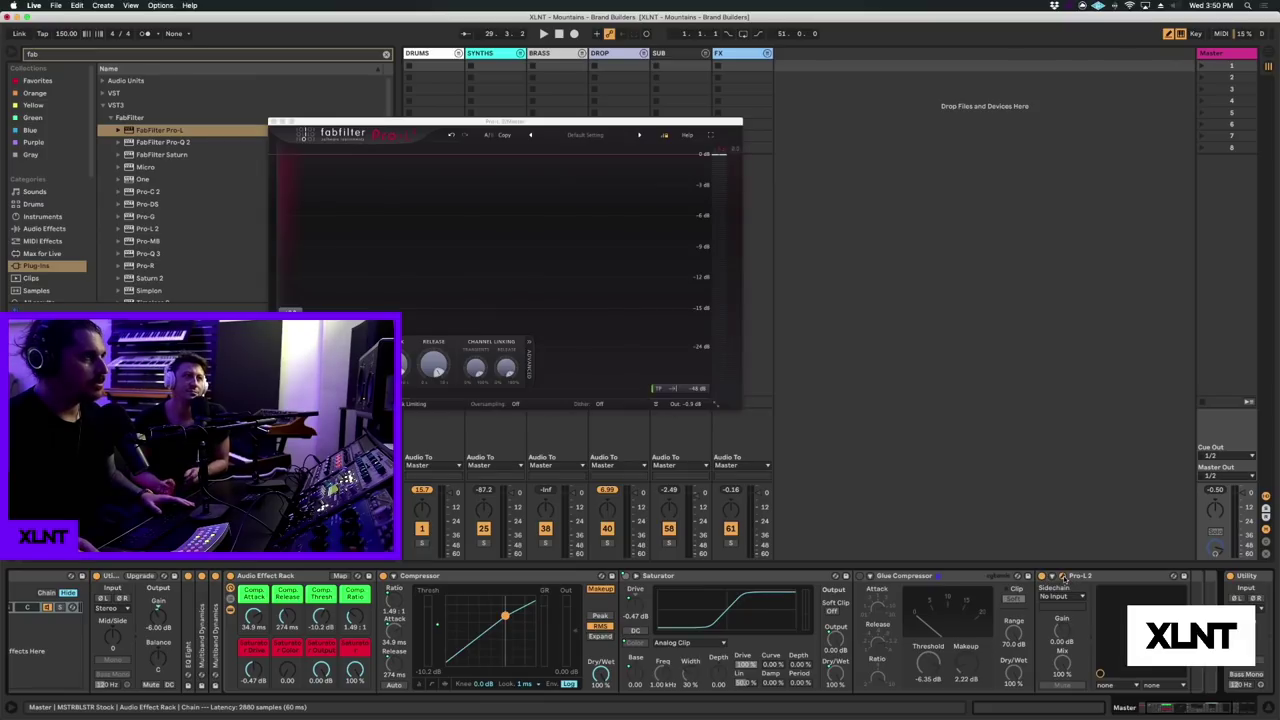
key(space)
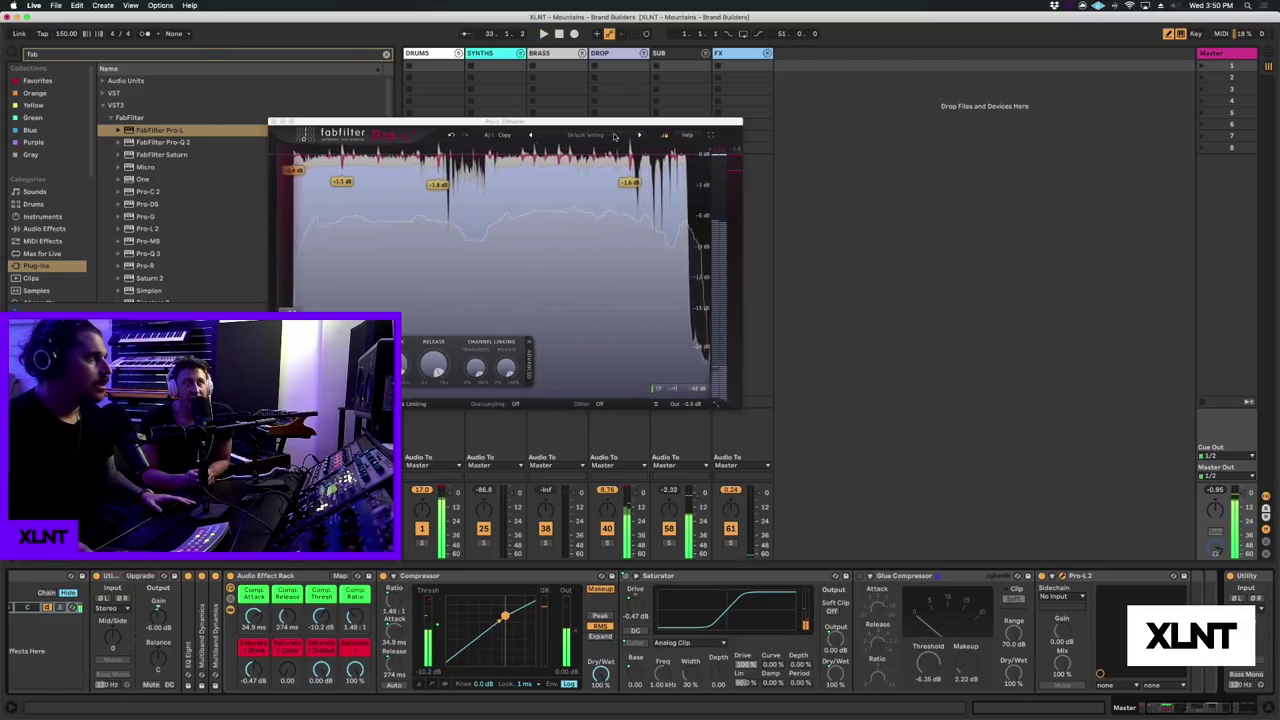
click(584, 135)
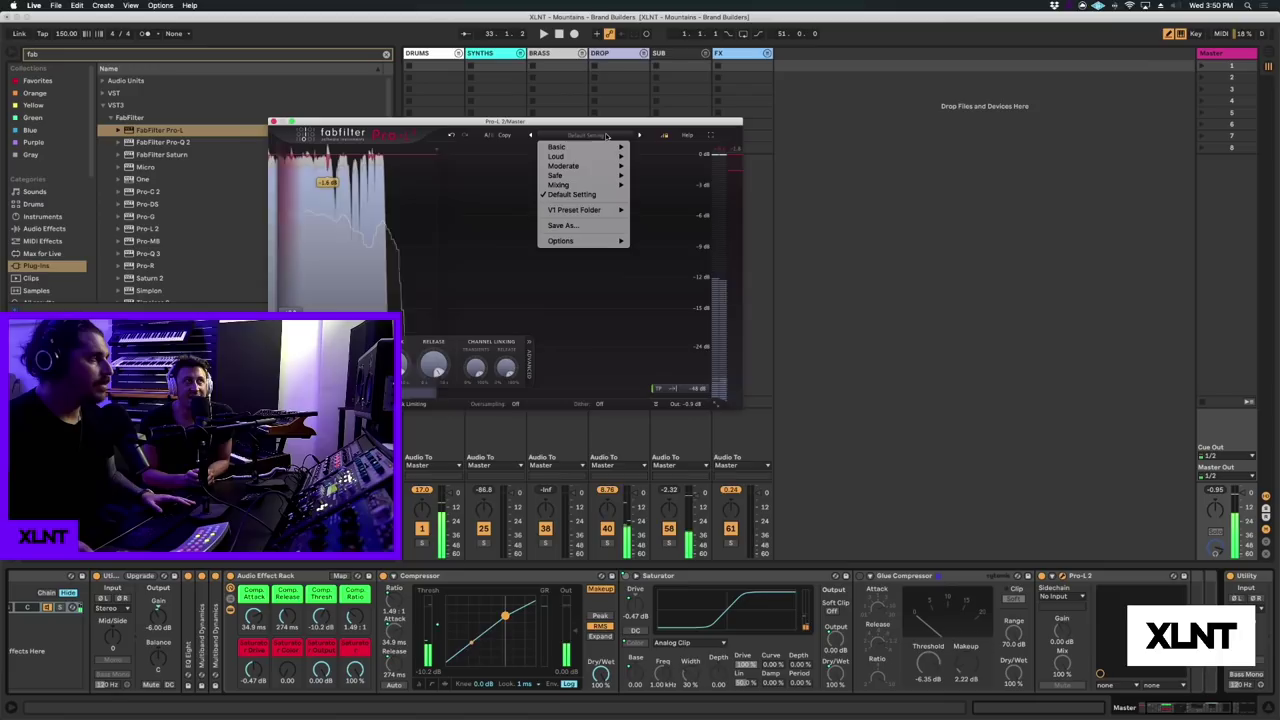
click(597, 194)
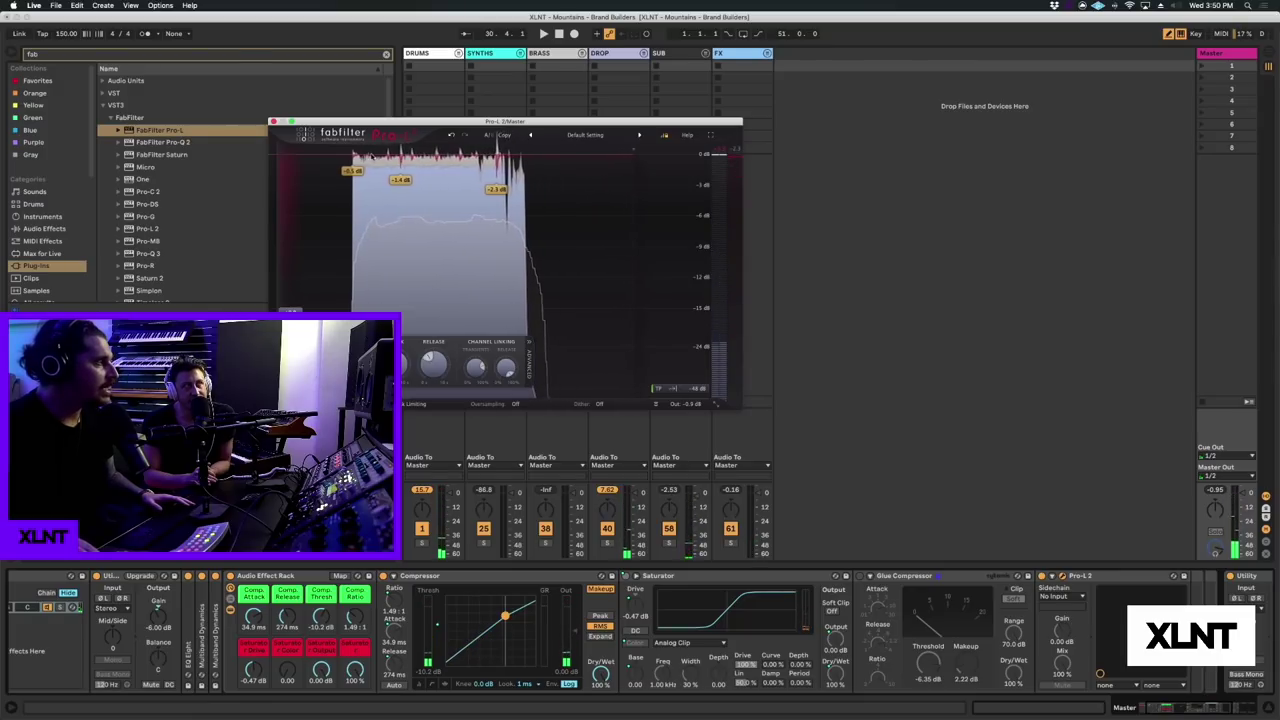
key(space)
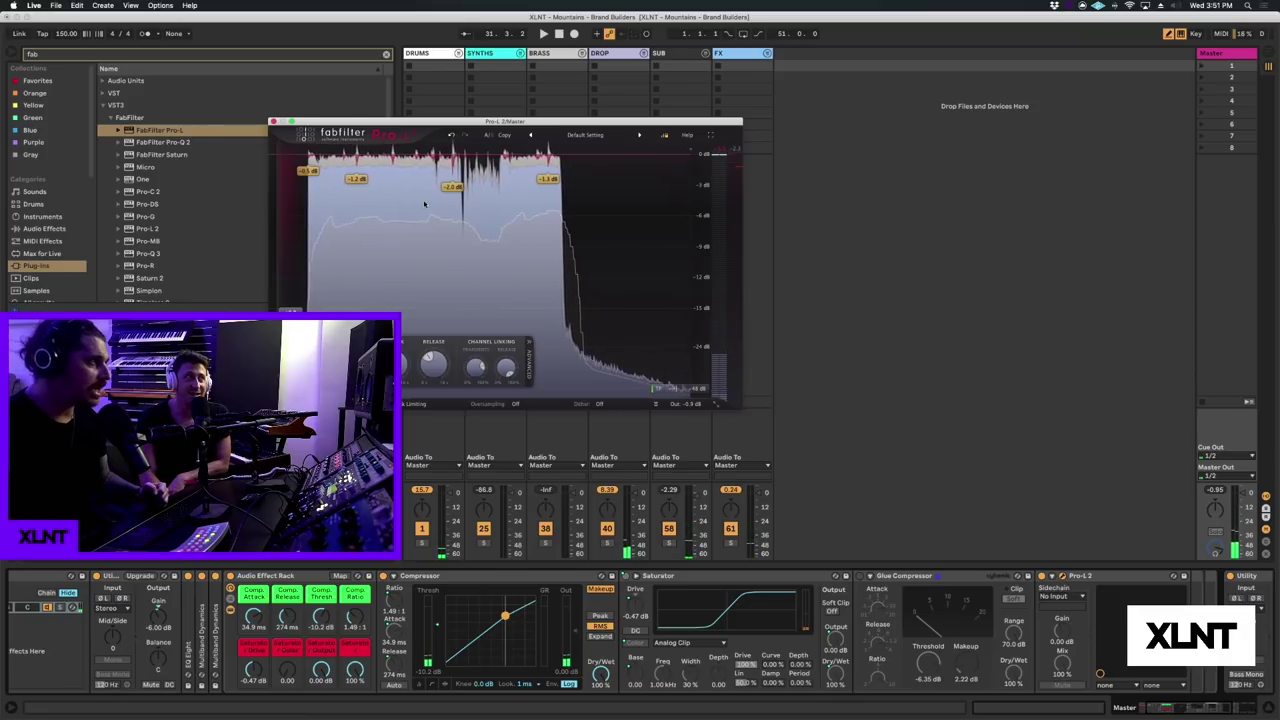
key(space)
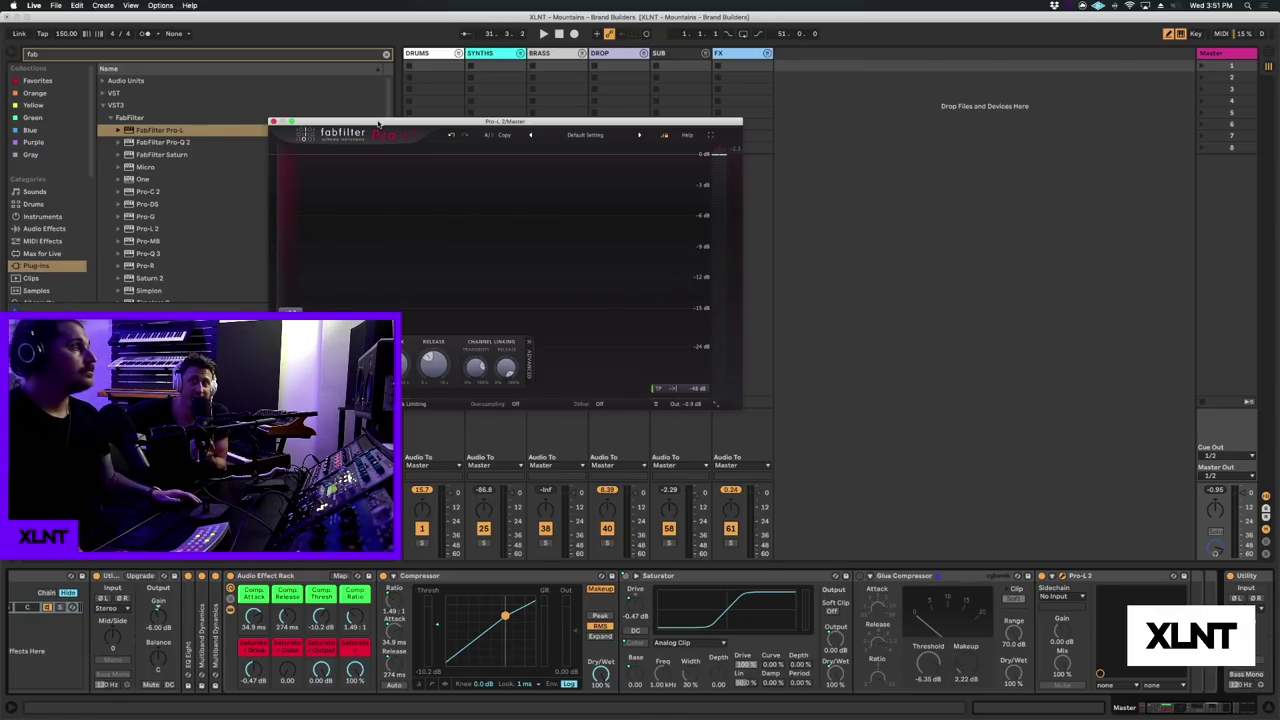
- Move the Pro-L 2 window clear of the webcam, raise its Gain to about +4.8 dB and play the drop
drag(378, 124, 684, 133)
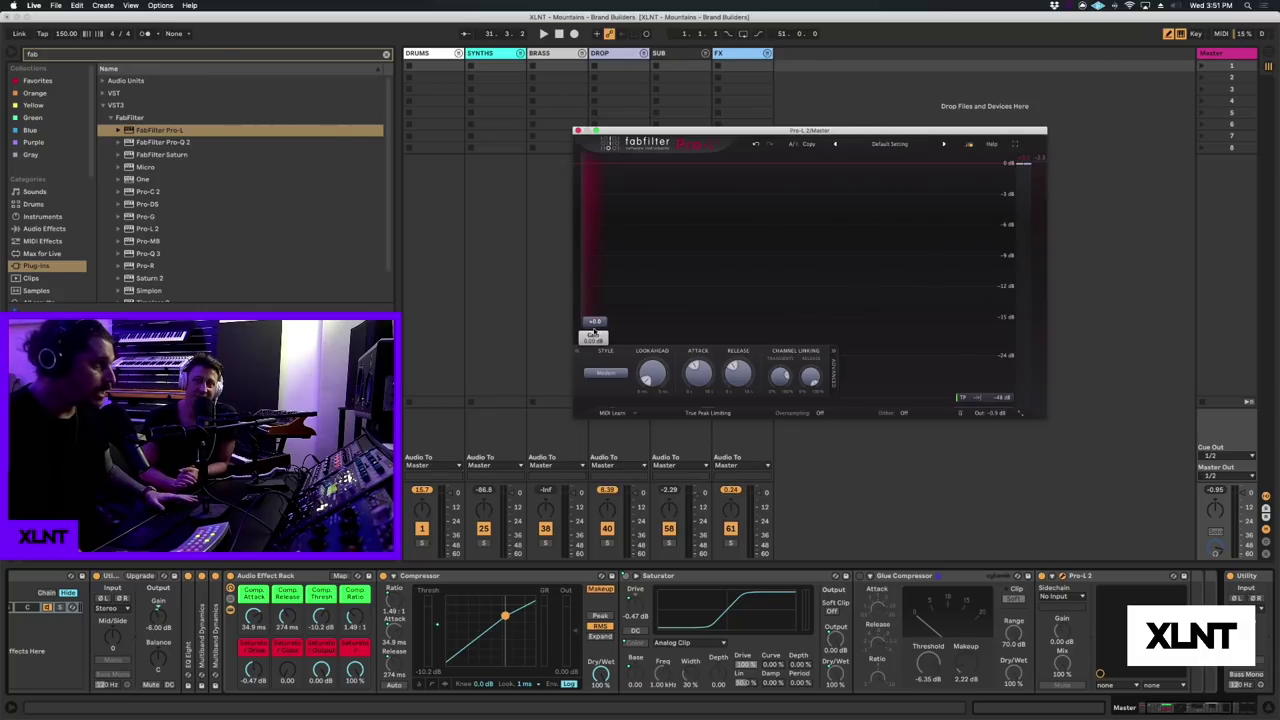
mouse_move(593, 333)
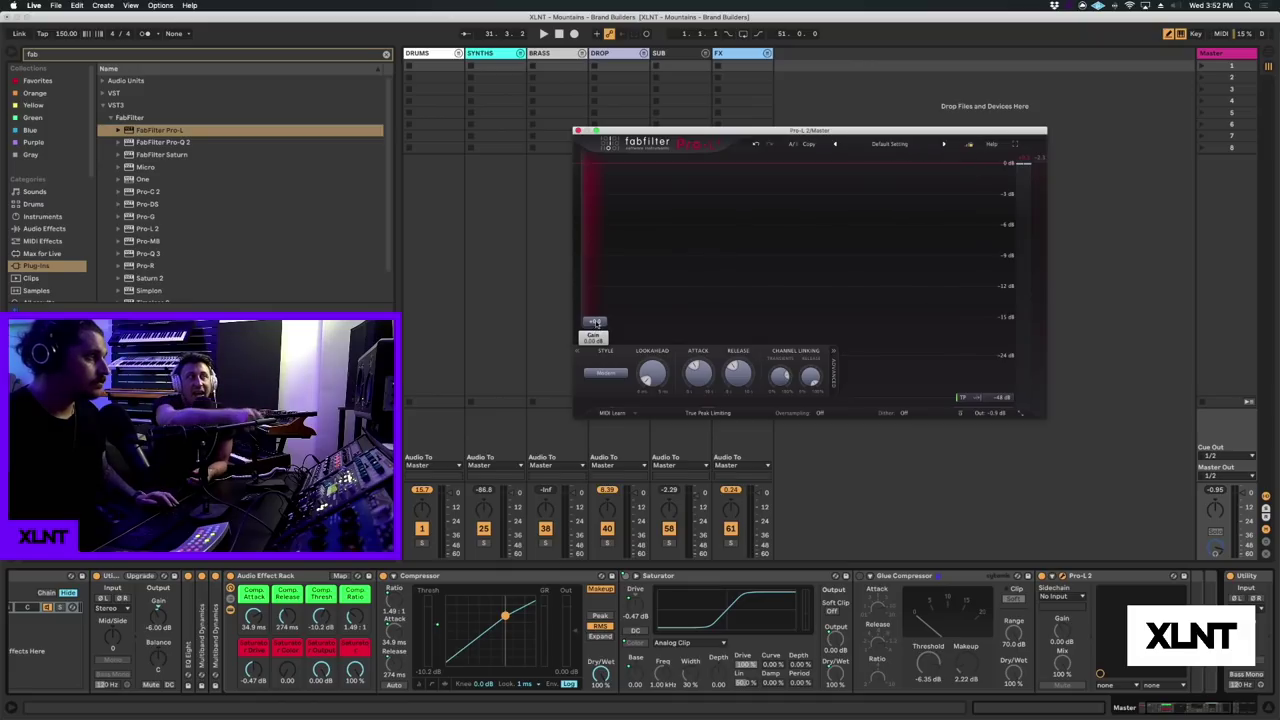
drag(594, 318, 594, 297)
key(space)
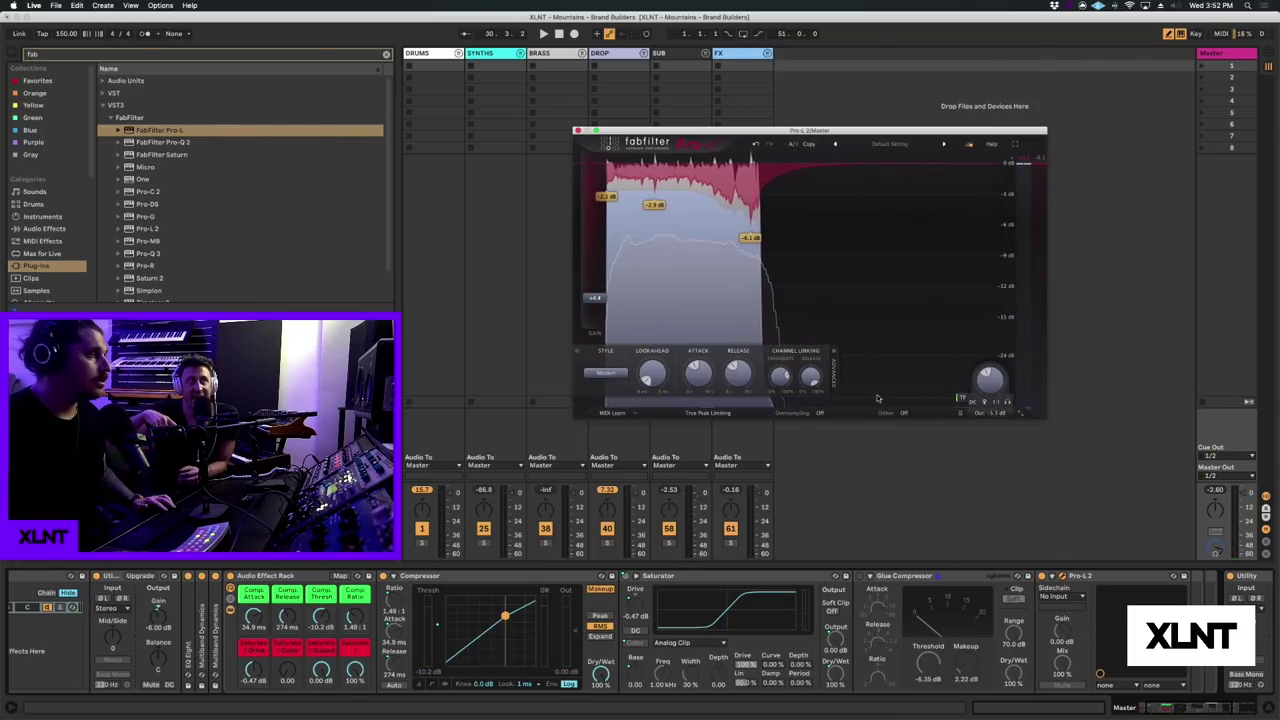
- Lower the Pro-L 2 Gain to about +2.5 dB with the output at -3.4 dB and play the drop
mouse_move(604, 305)
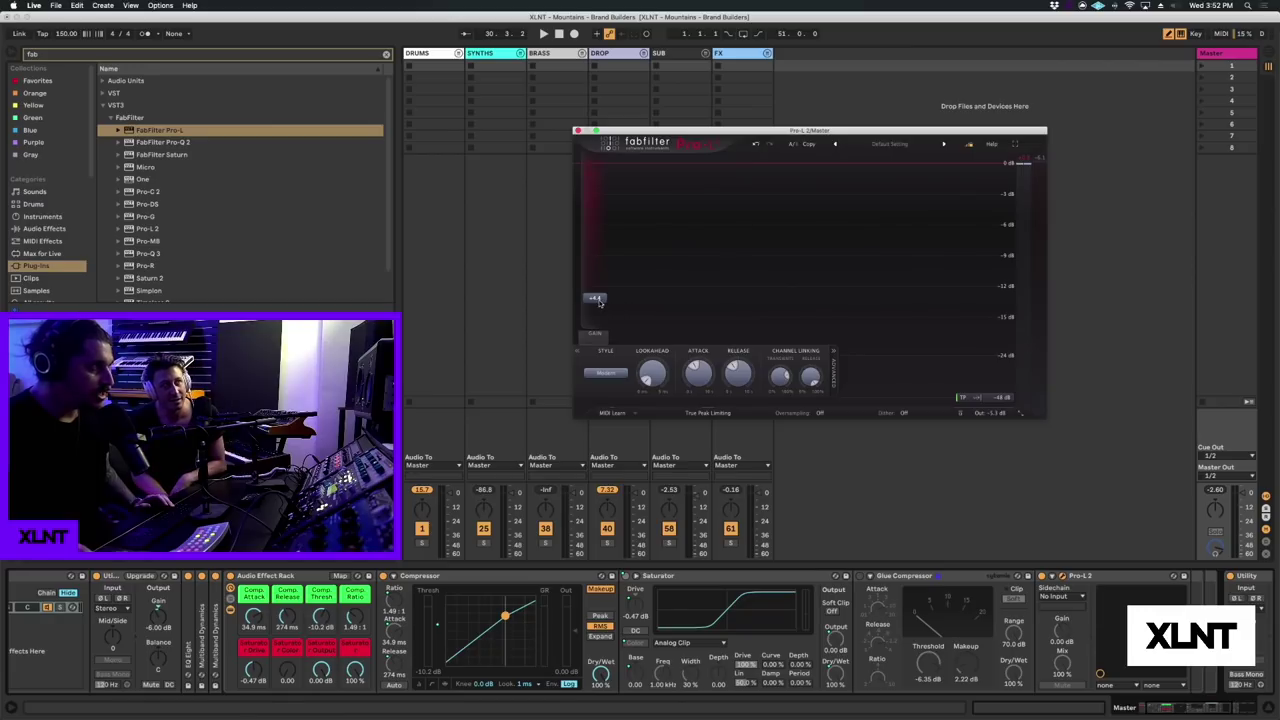
mouse_move(596, 300)
mouse_down()
mouse_move(607, 173)
mouse_move(610, 309)
mouse_up()
key(space)
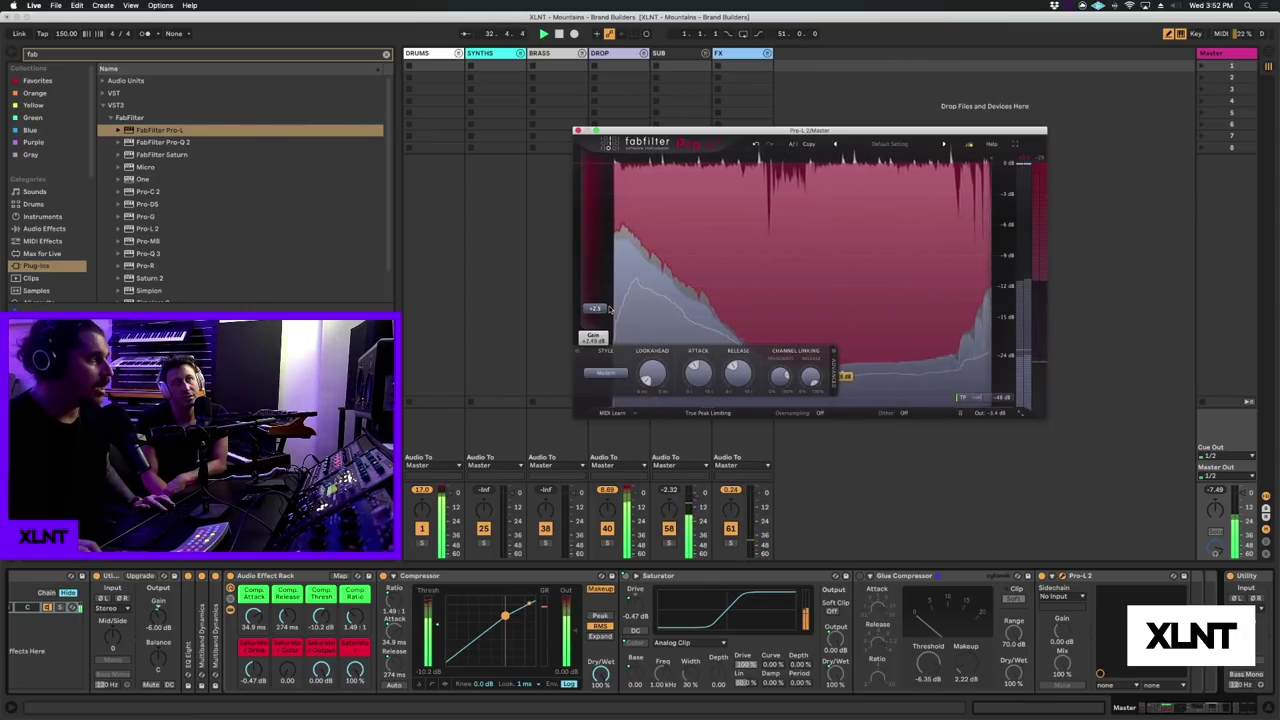
key(space)
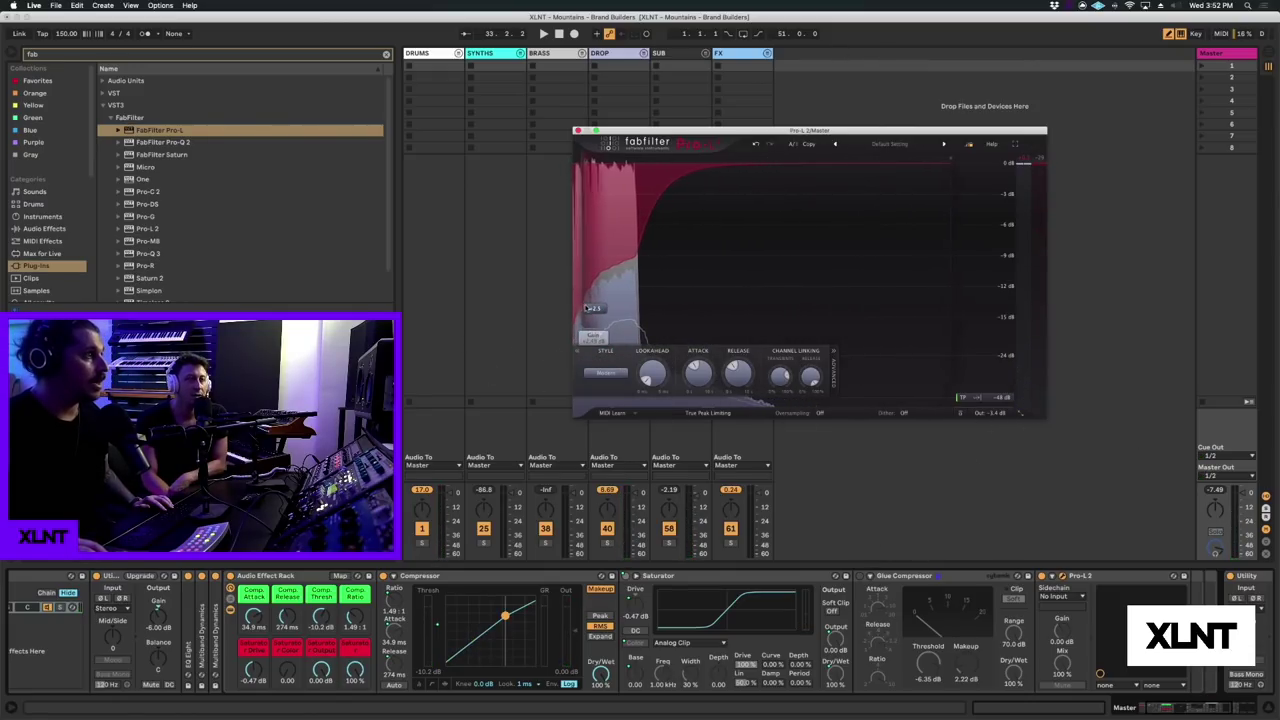
- Reset the Pro-L 2 Gain to zero, raise it to about +2.0 dB and play the drop through the limiter
drag(595, 312, 594, 334)
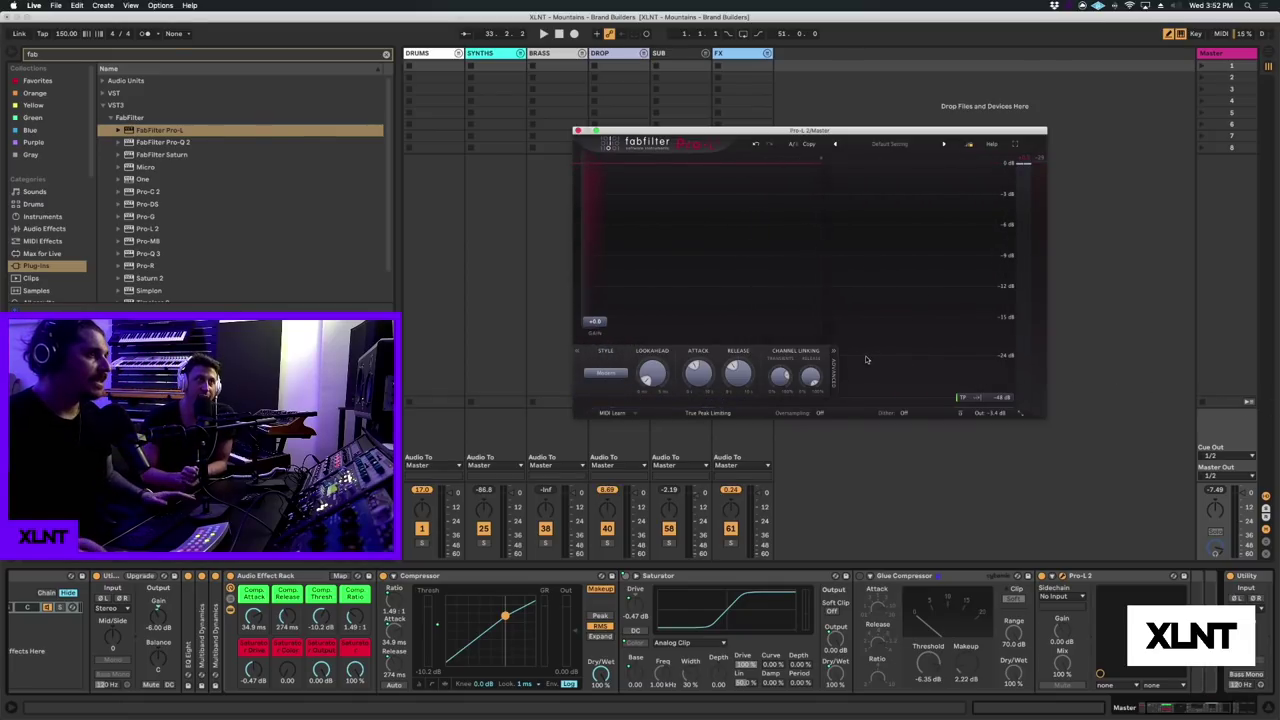
mouse_move(601, 322)
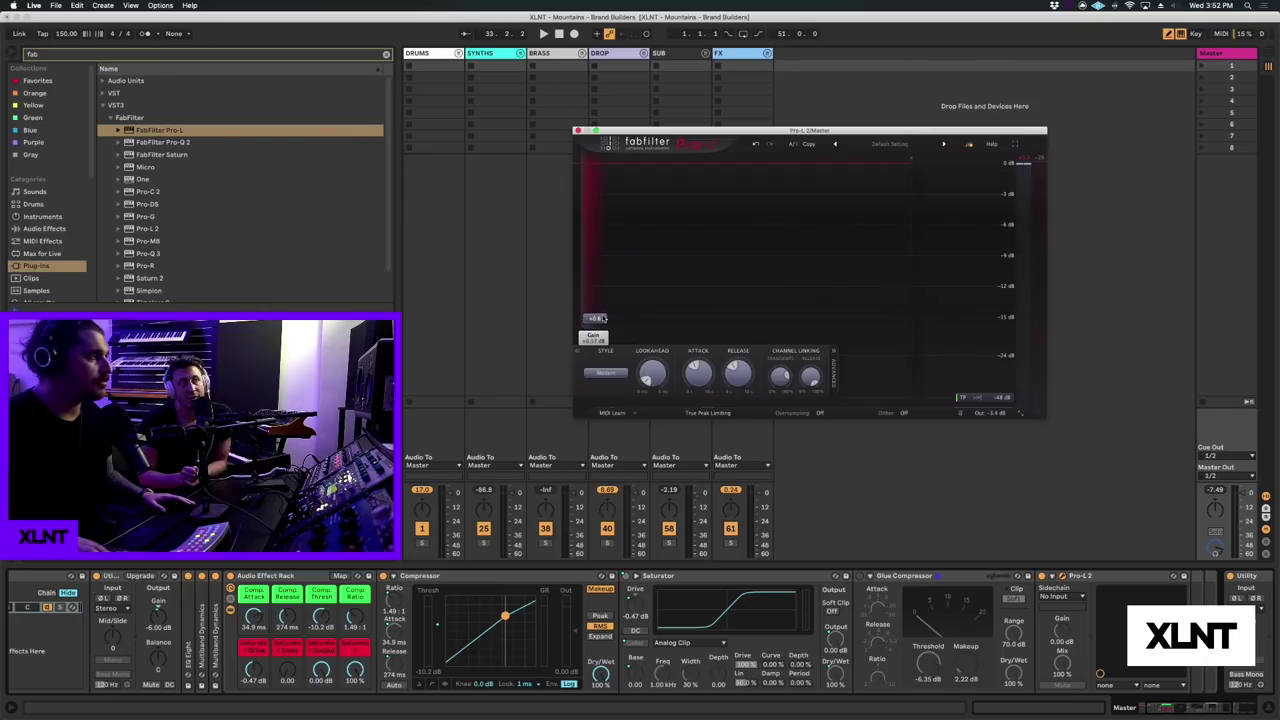
drag(601, 314, 601, 310)
key(space)
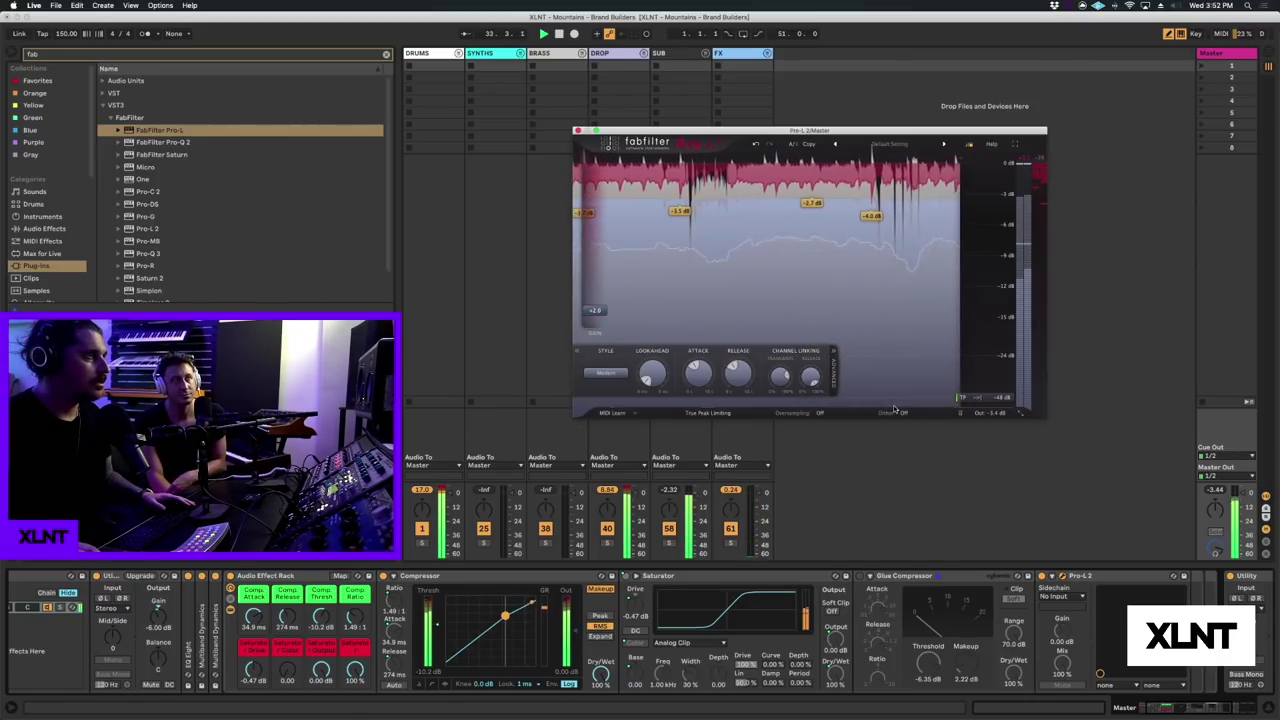
key(space)
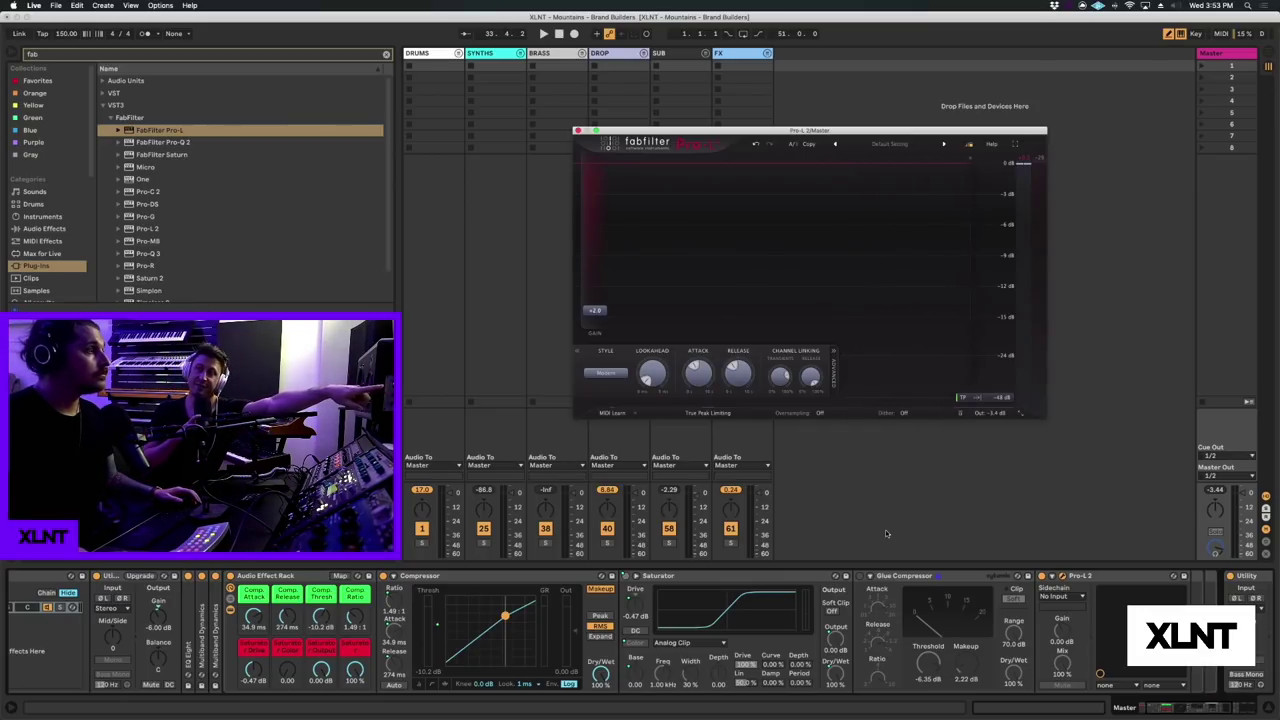
- Switch the Compressor in the nested rack to its activity view and play the drop to watch the gain reduction
click(394, 611)
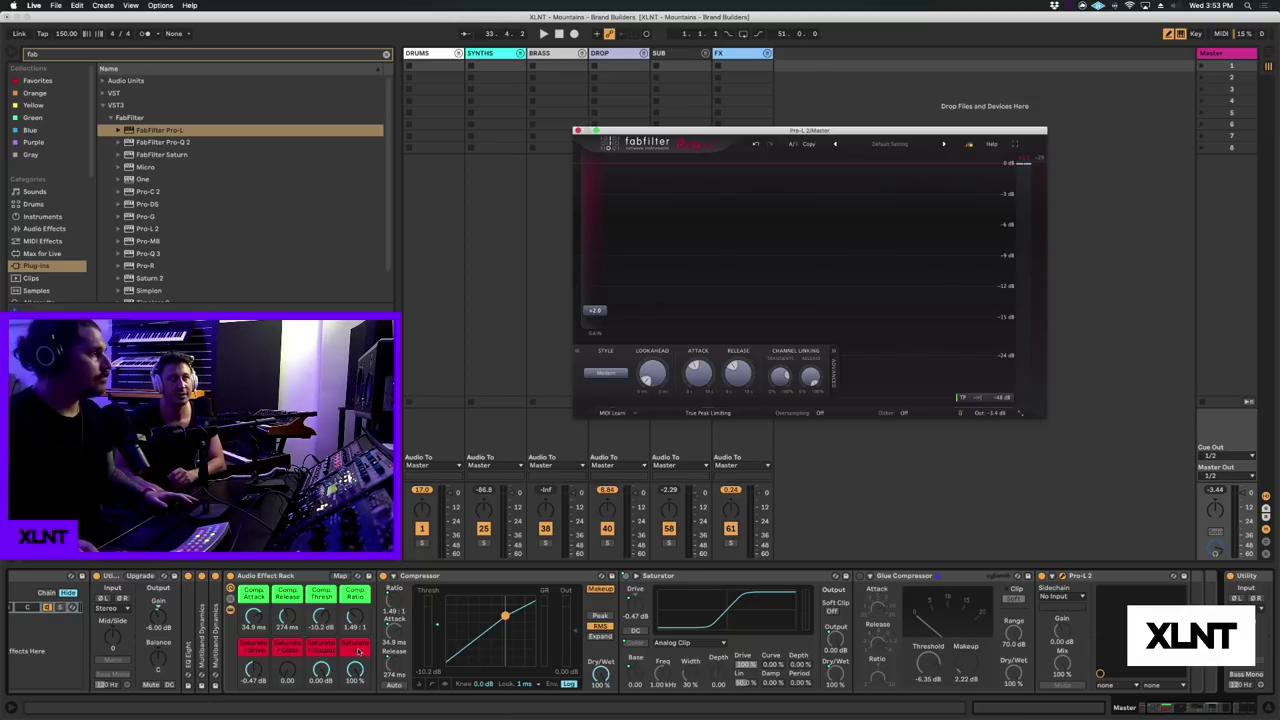
click(419, 647)
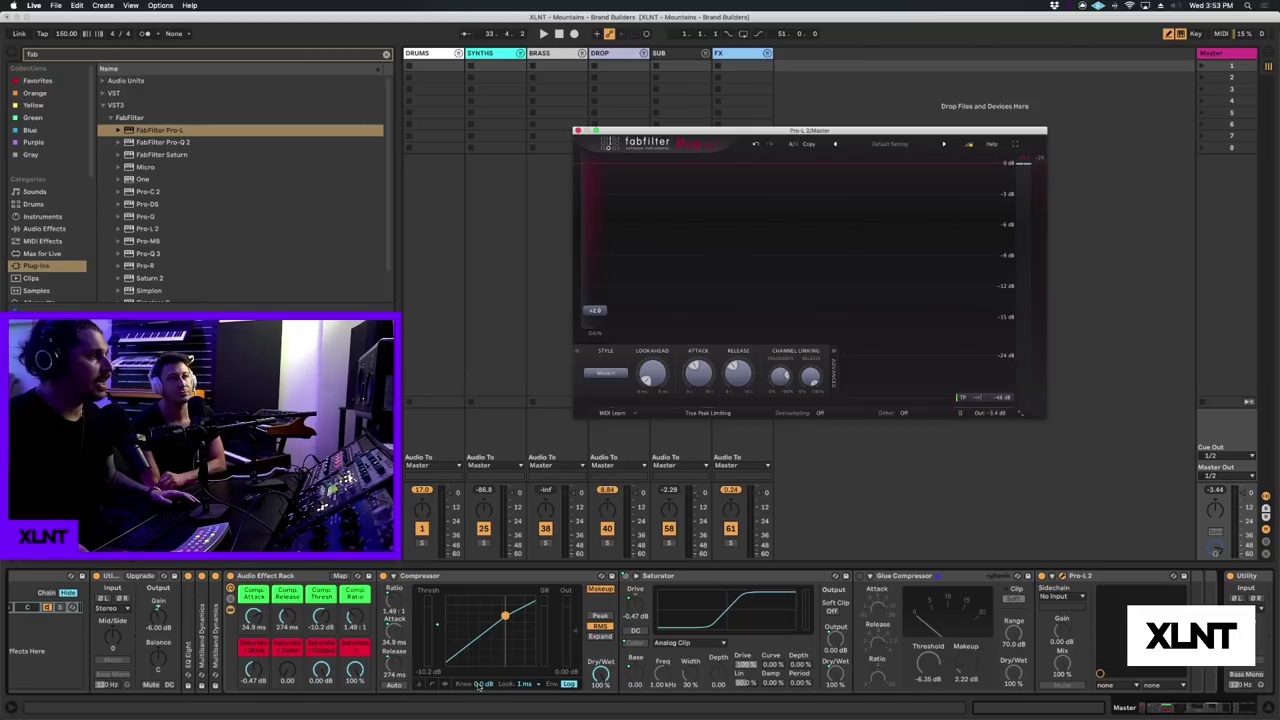
click(447, 684)
key(space)
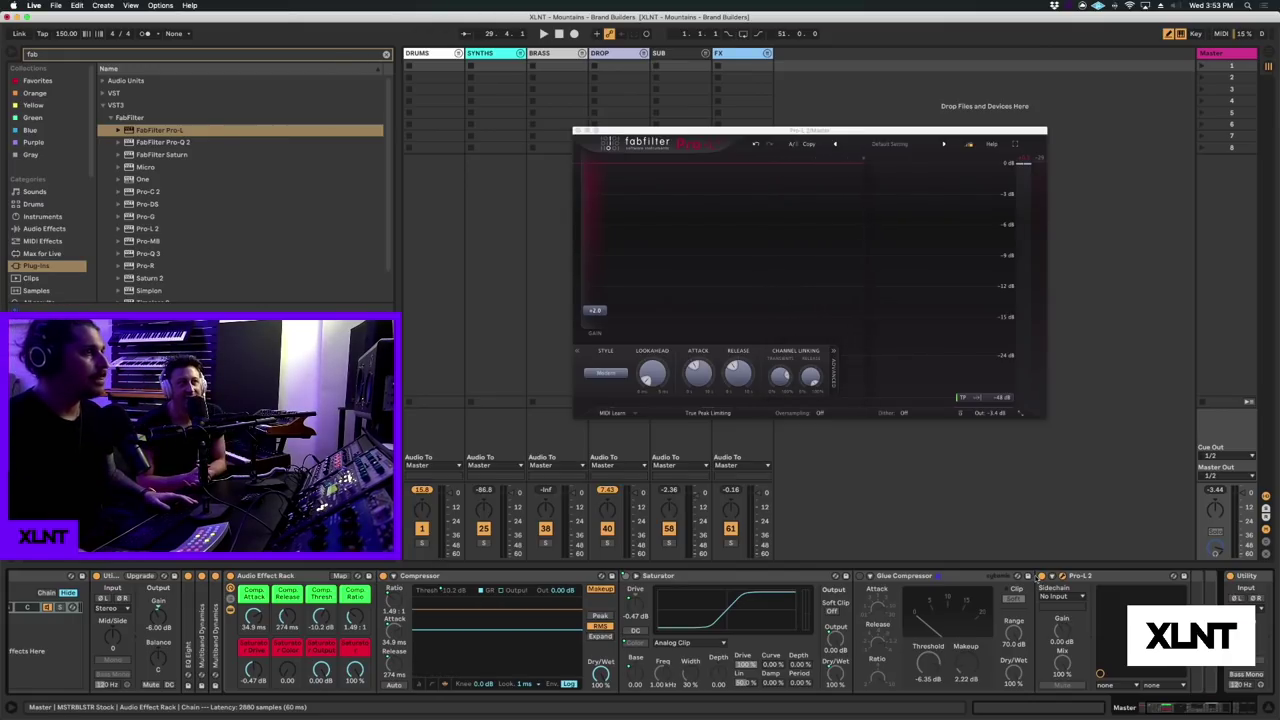
- Switch the Glue Compressor back on in place of Pro-L 2 and close the Pro-L 2 window
click(861, 576)
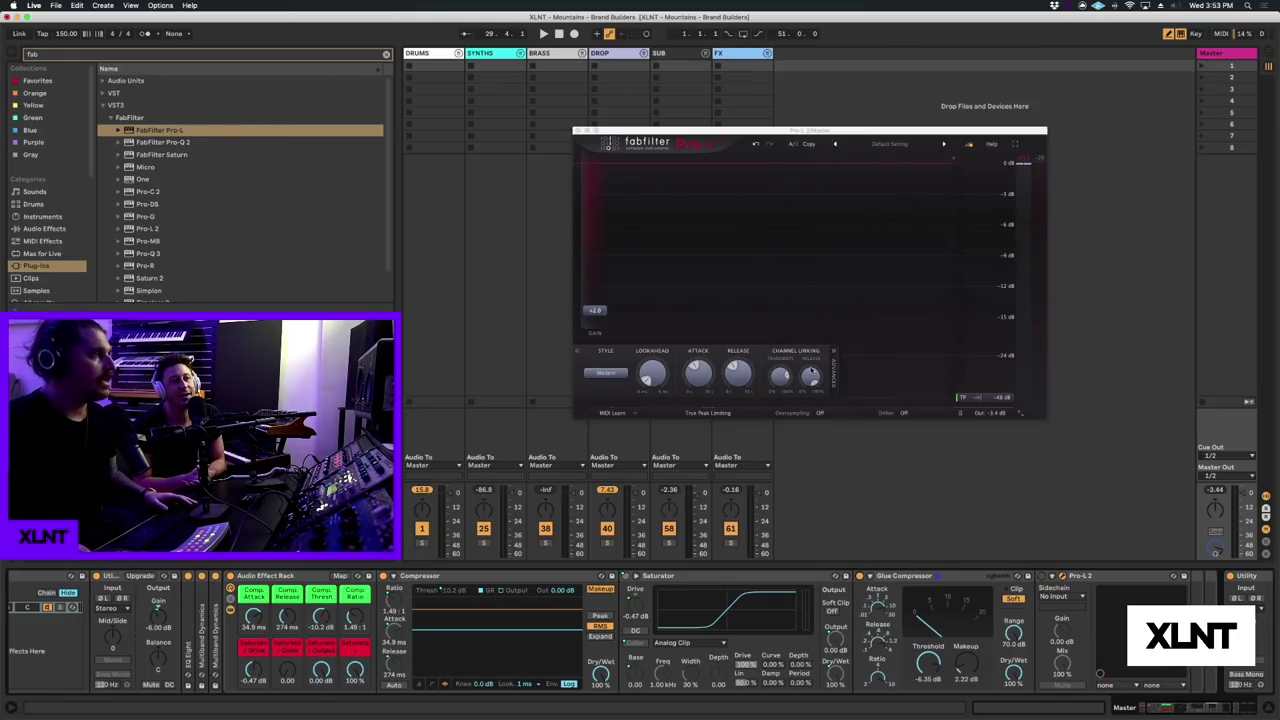
click(577, 130)
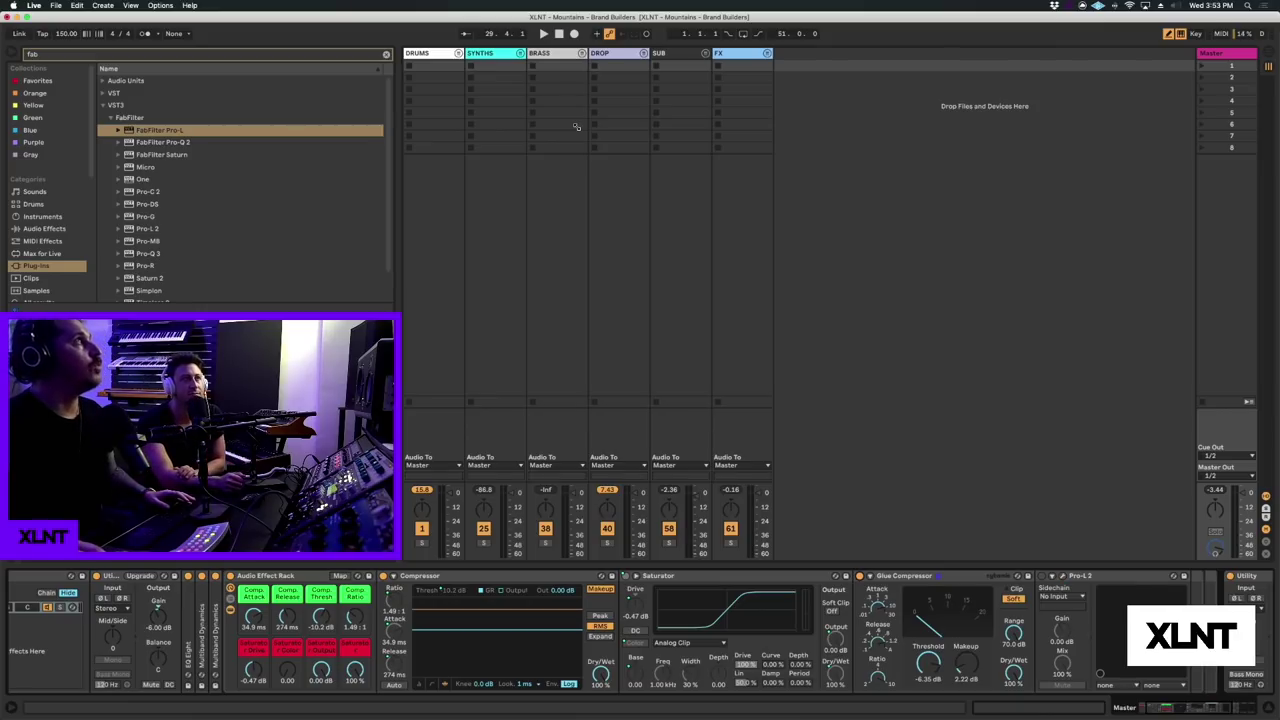
- Fold the Saturator and the Glue Compressor in the nested rack
click(710, 576)
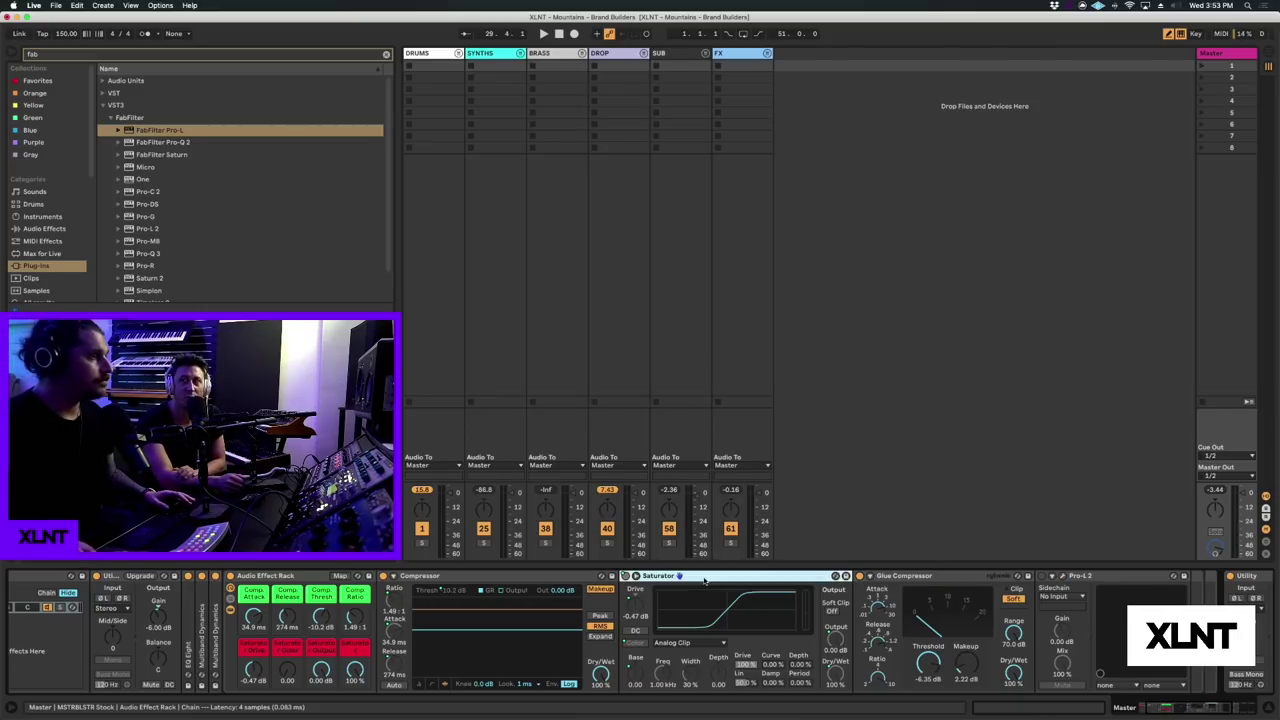
key(Delete)
click(706, 578)
key(Delete)
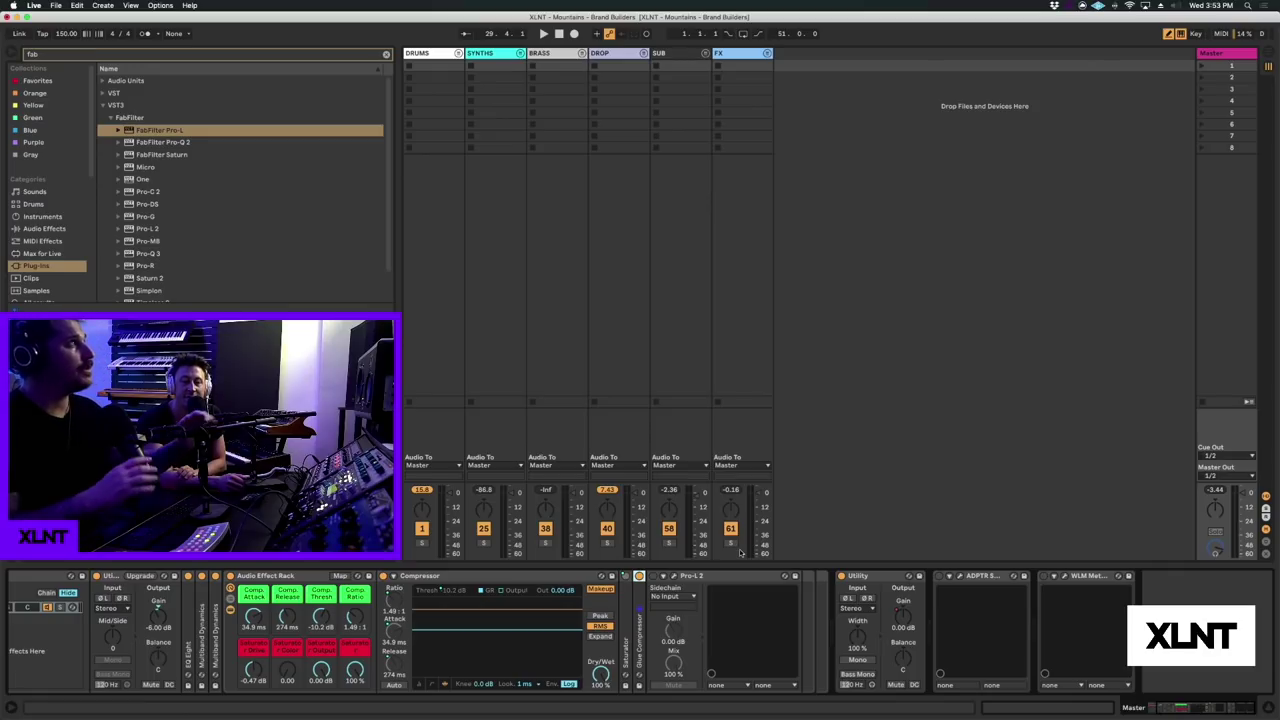
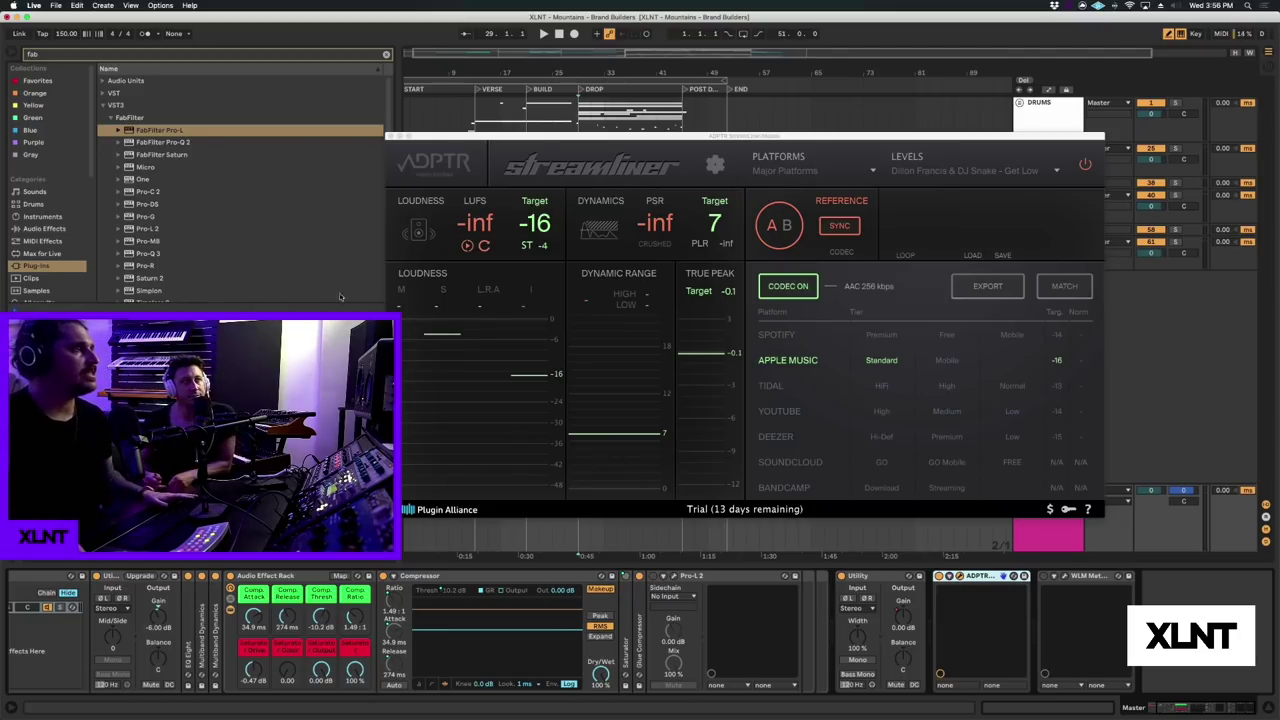
- Set the target platform in ADPTR Streamliner to Spotify Premium
click(777, 336)
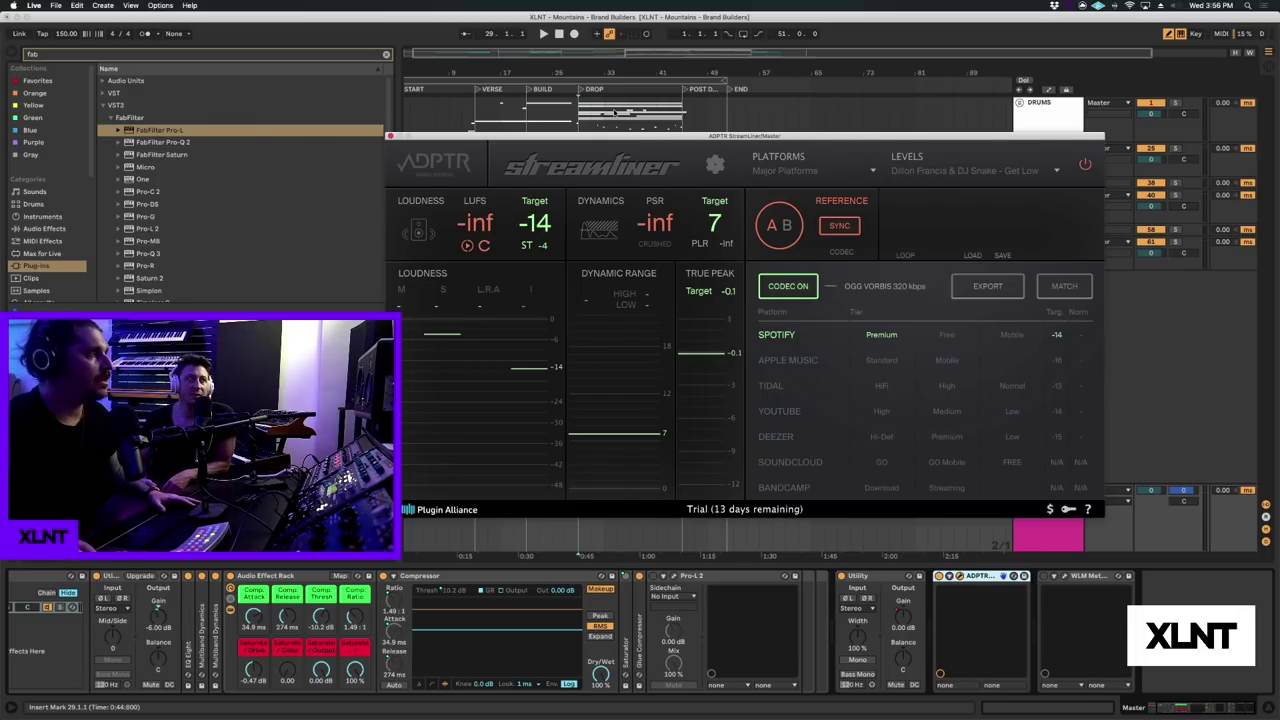
- Play the drop through Streamliner to read its loudness and turn on Match for the Spotify Premium target
key(space)
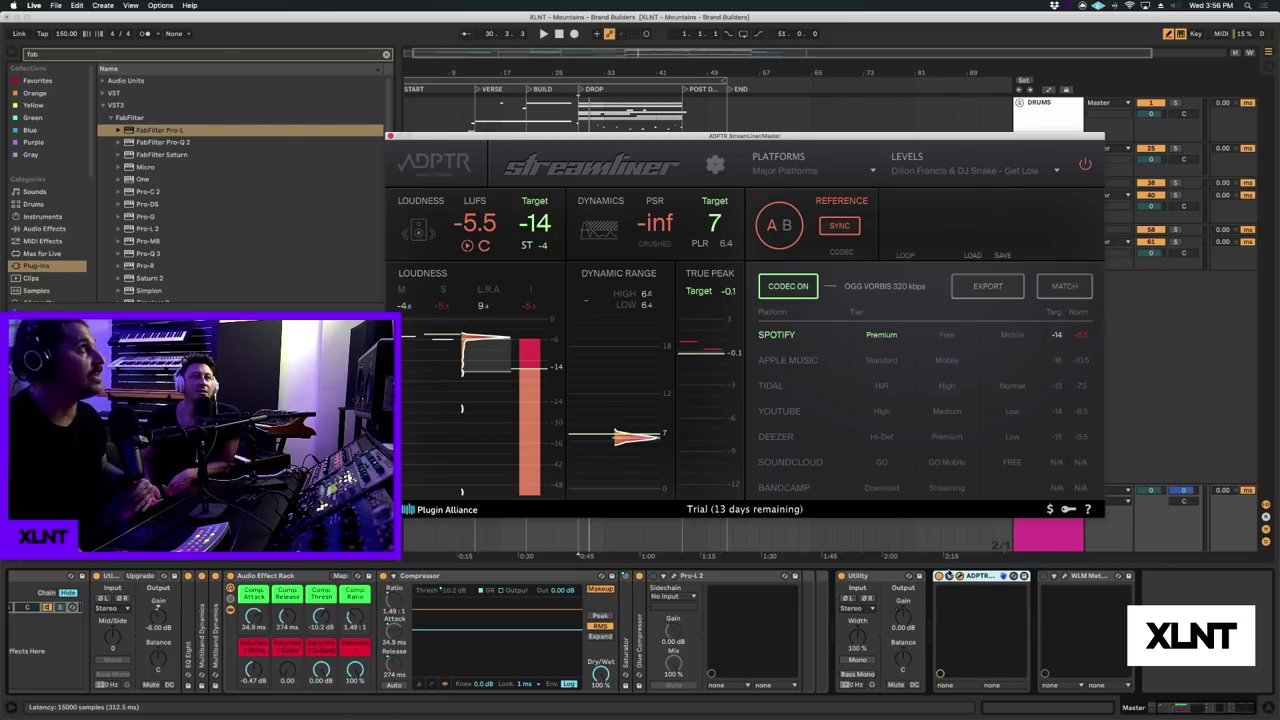
key(space)
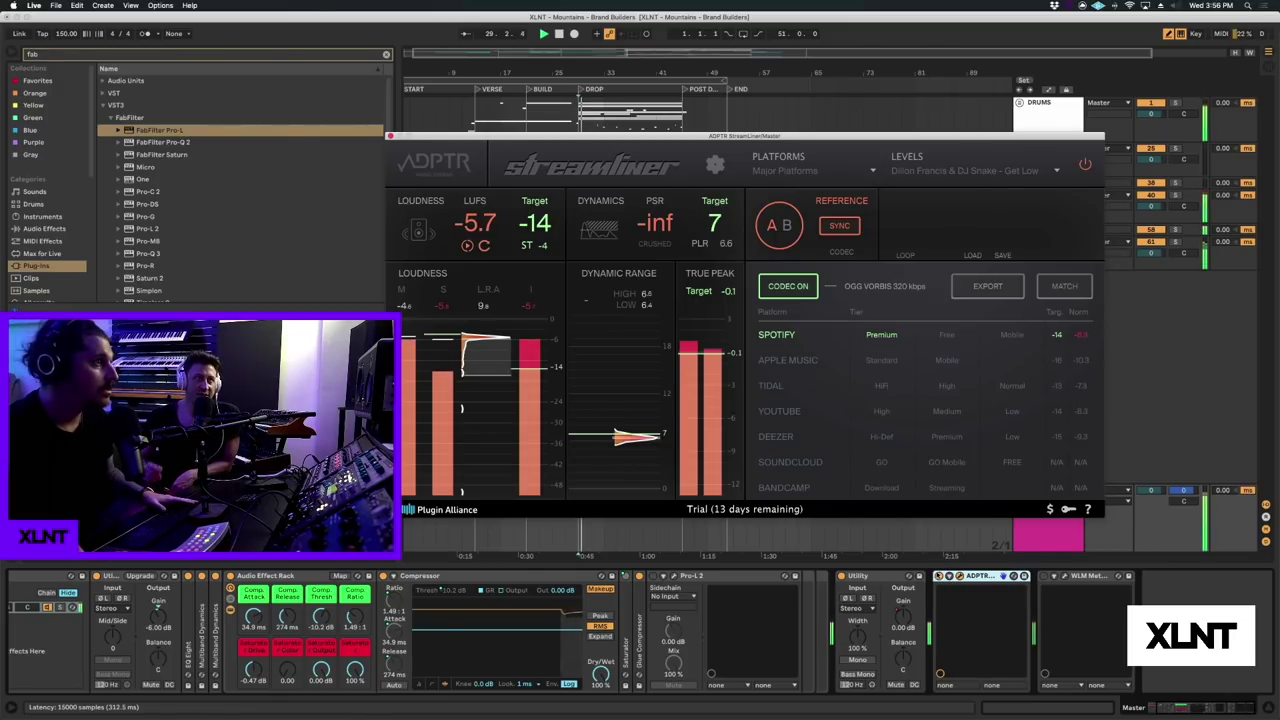
click(1061, 287)
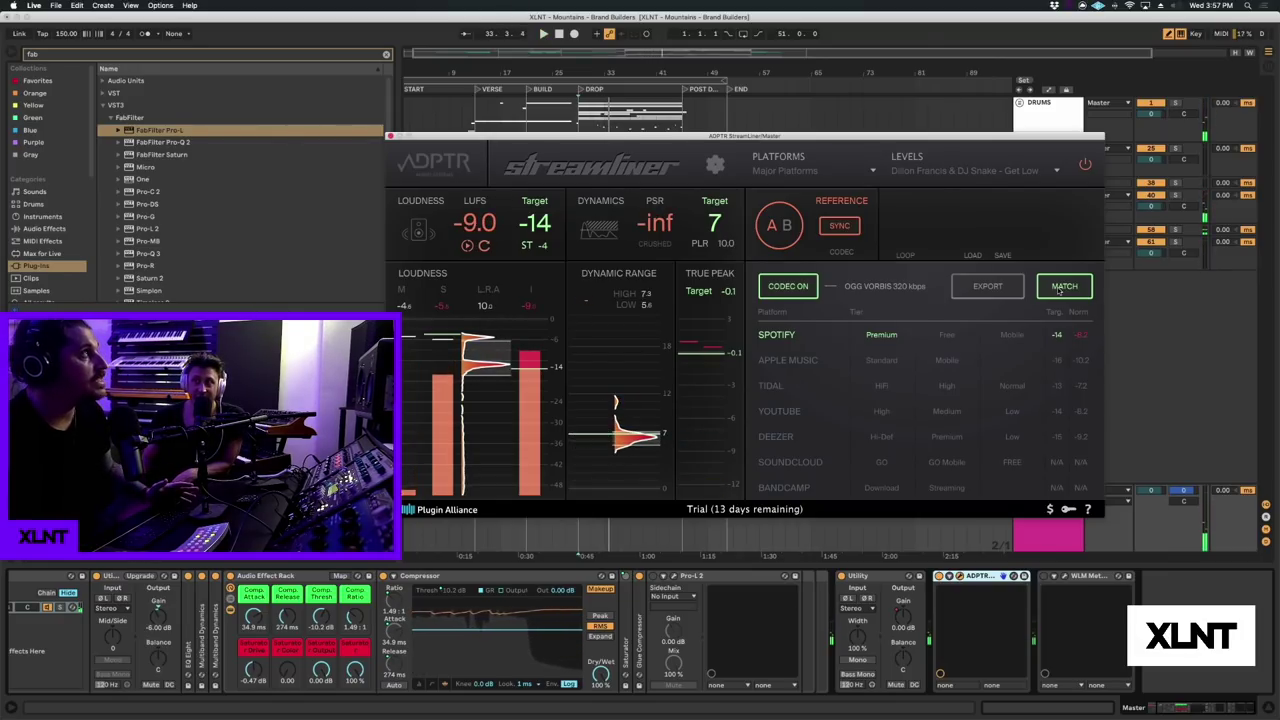
click(1062, 287)
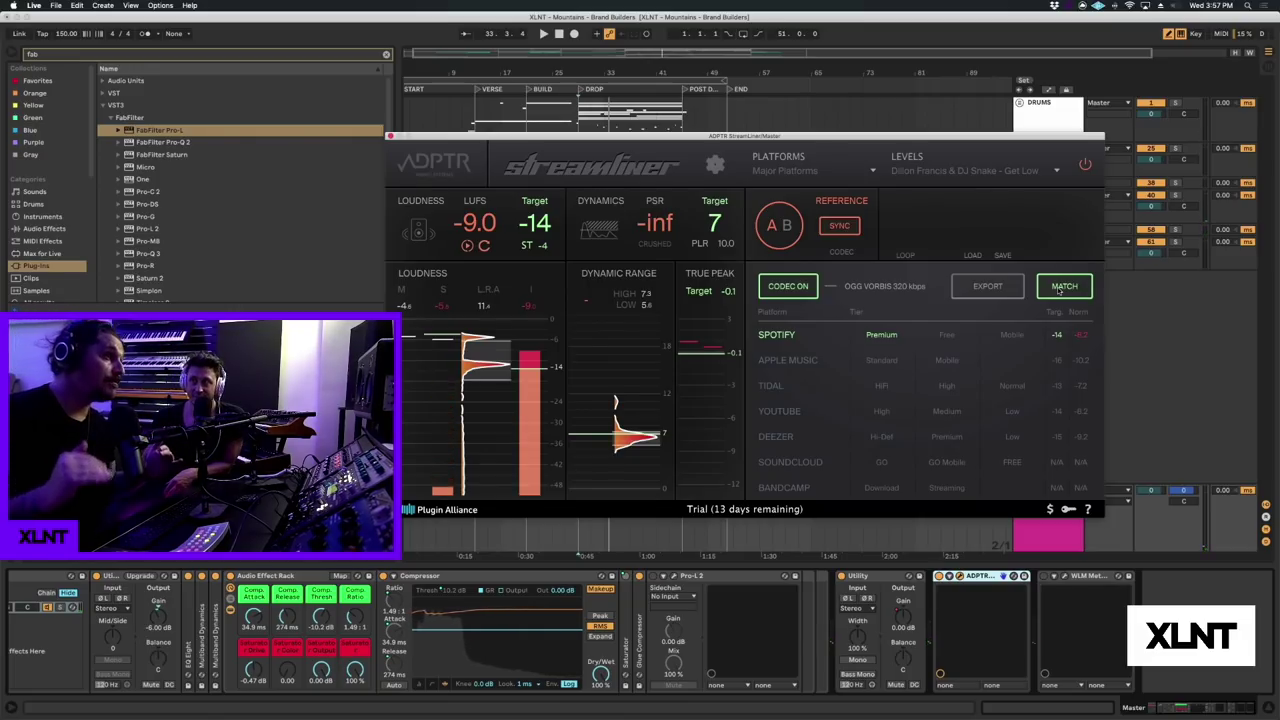
- Set the Streamliner target to Apple Music Standard and play the drop, comparing the codec preview off and on
click(864, 362)
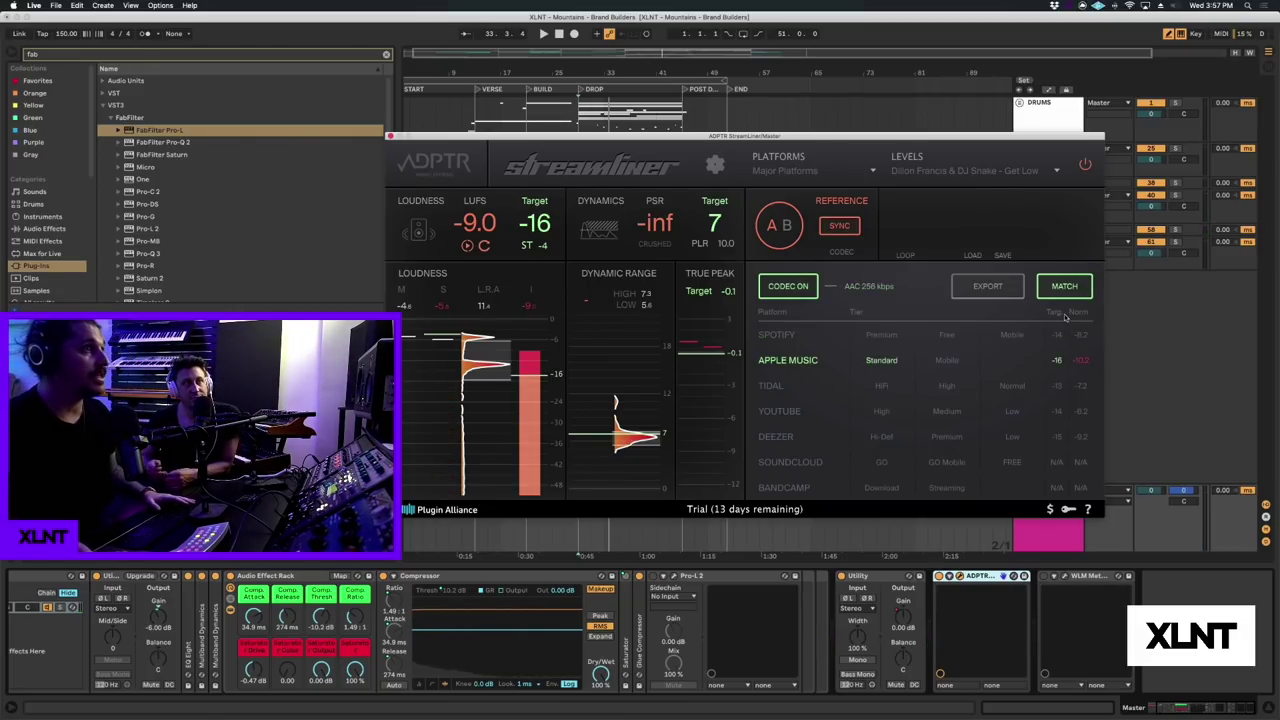
key(space)
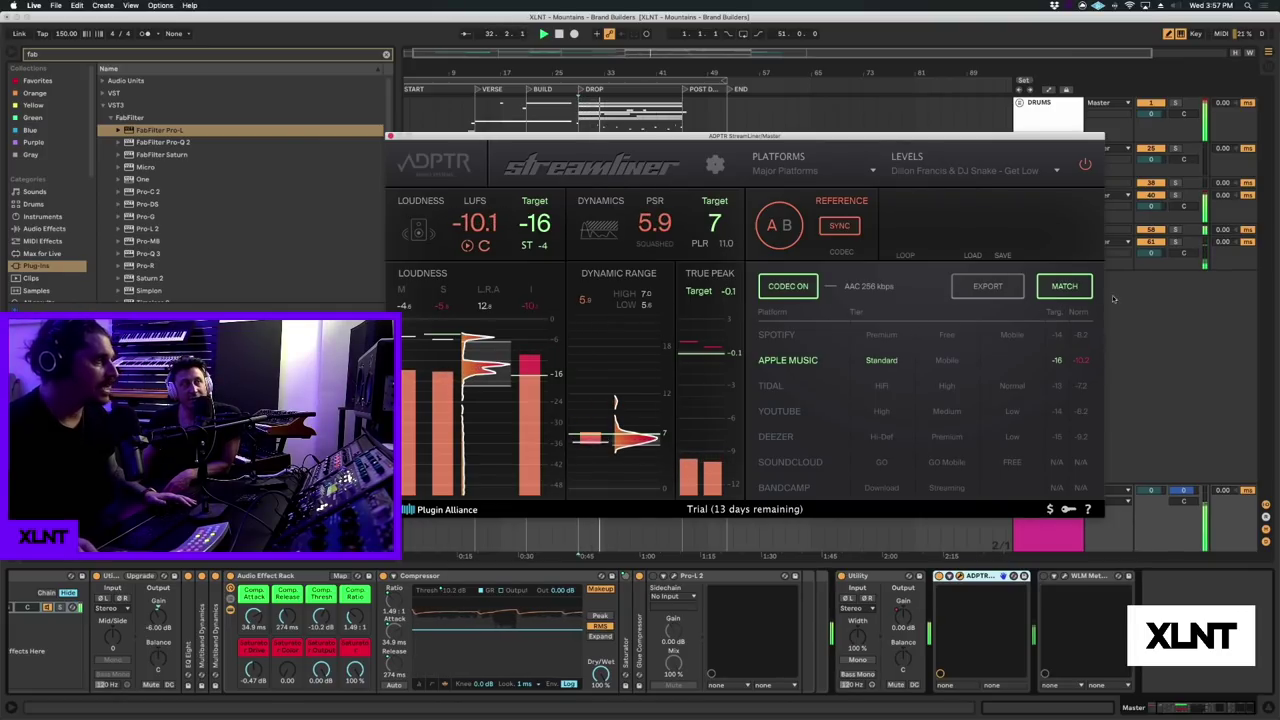
click(790, 287)
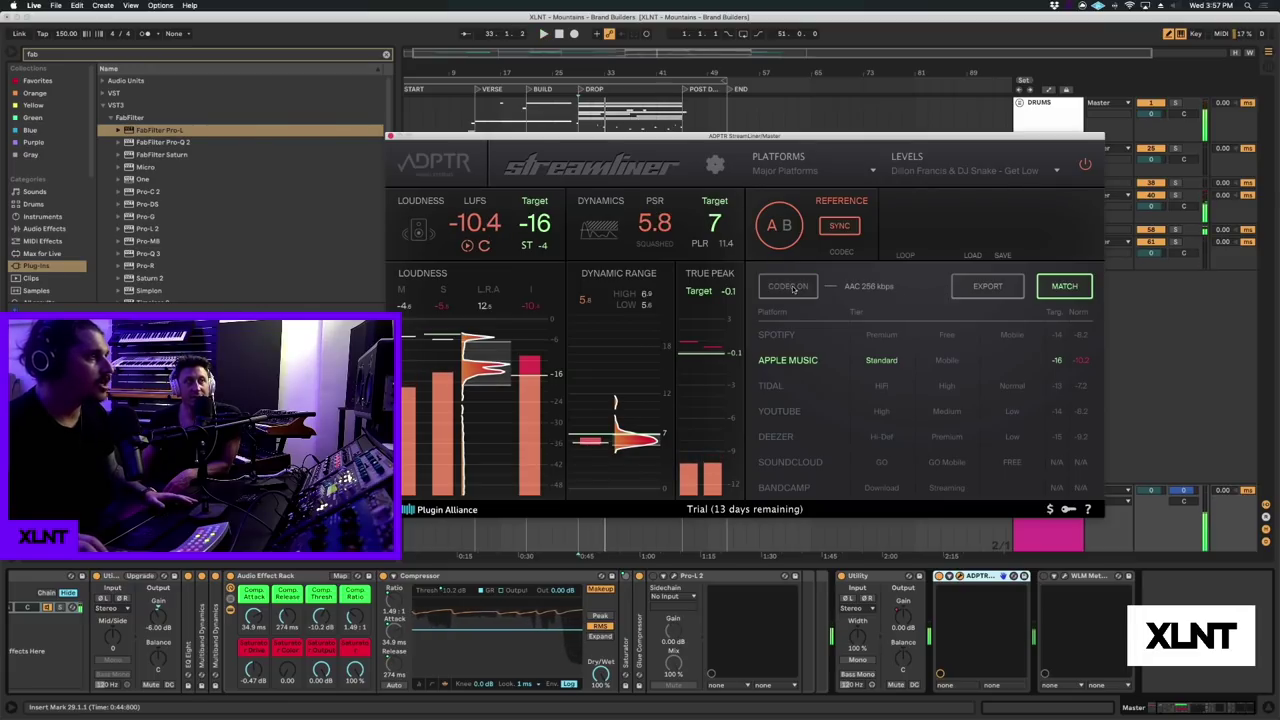
click(790, 287)
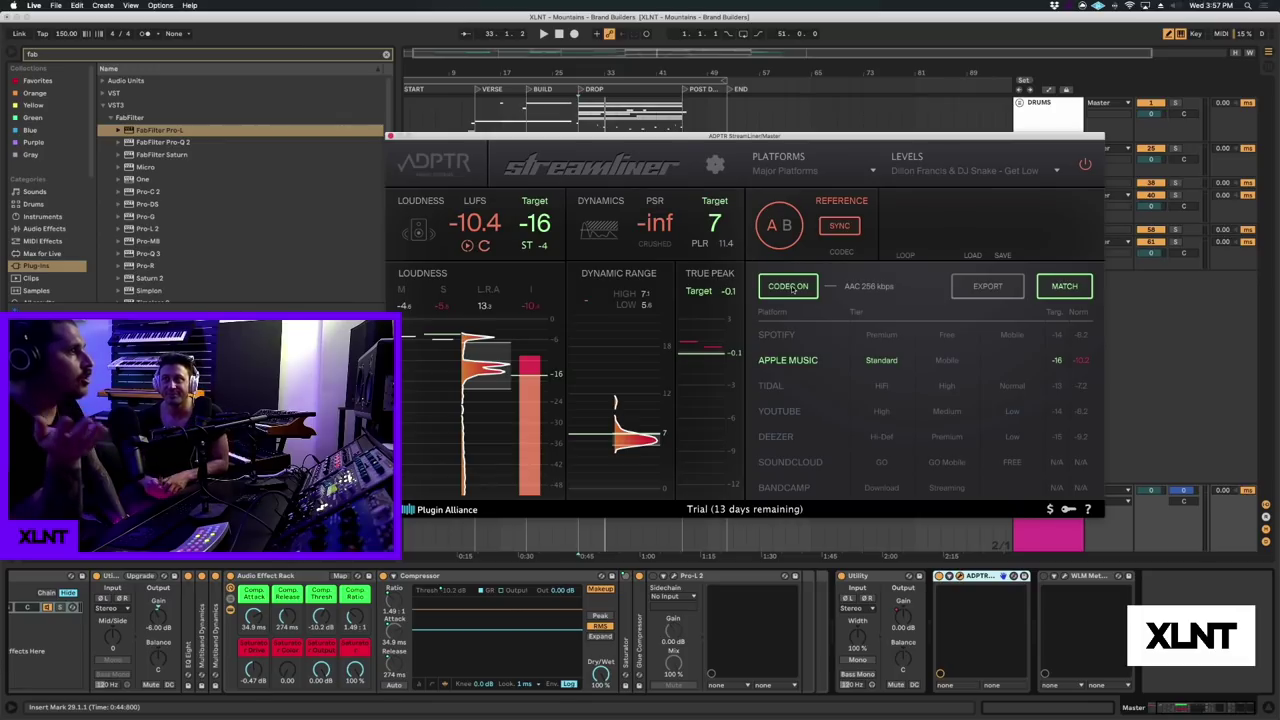
- Load the Dance levels preset Knife Party - Internet Friends in Streamliner and play the drop to compare its loudness
click(972, 172)
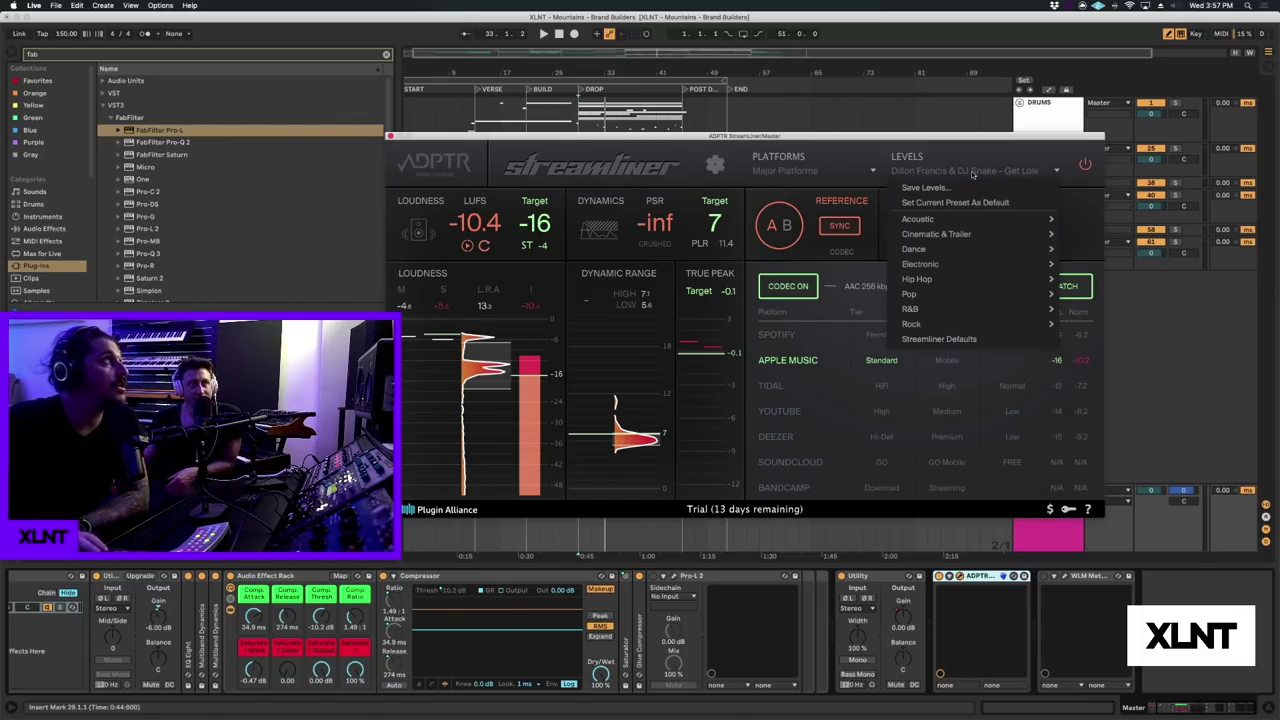
click(972, 173)
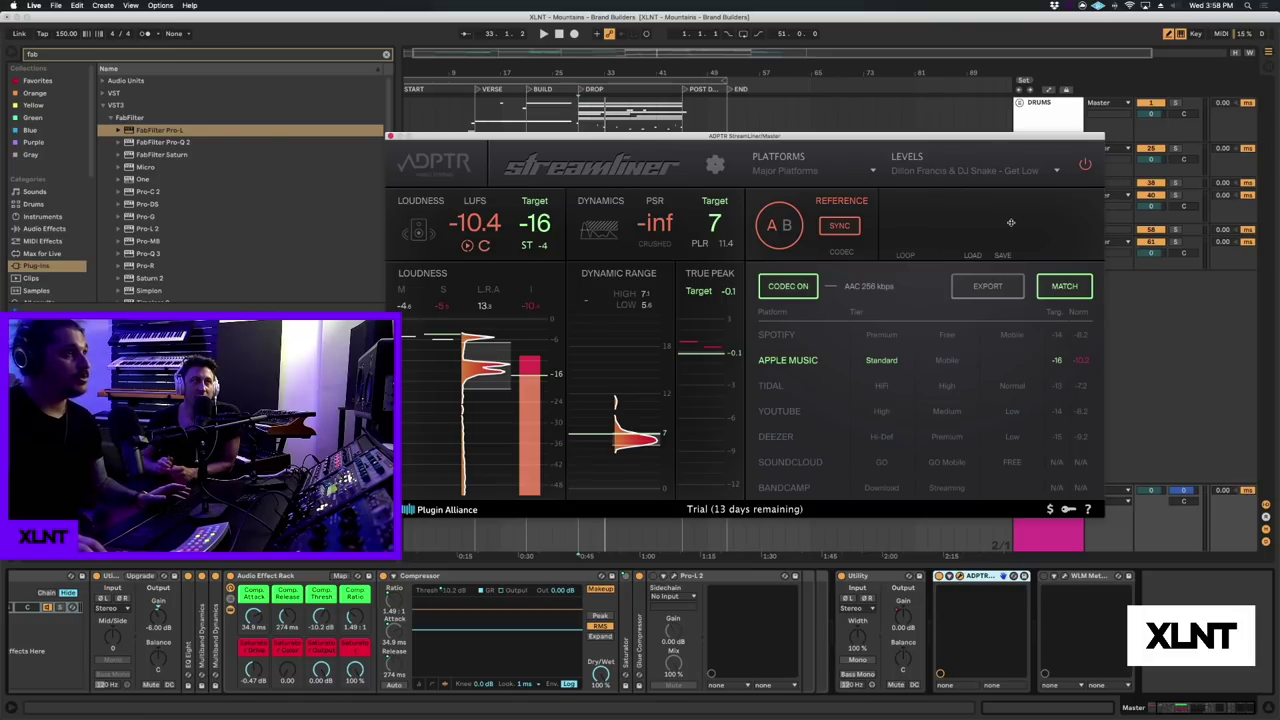
click(960, 168)
mouse_move(950, 262)
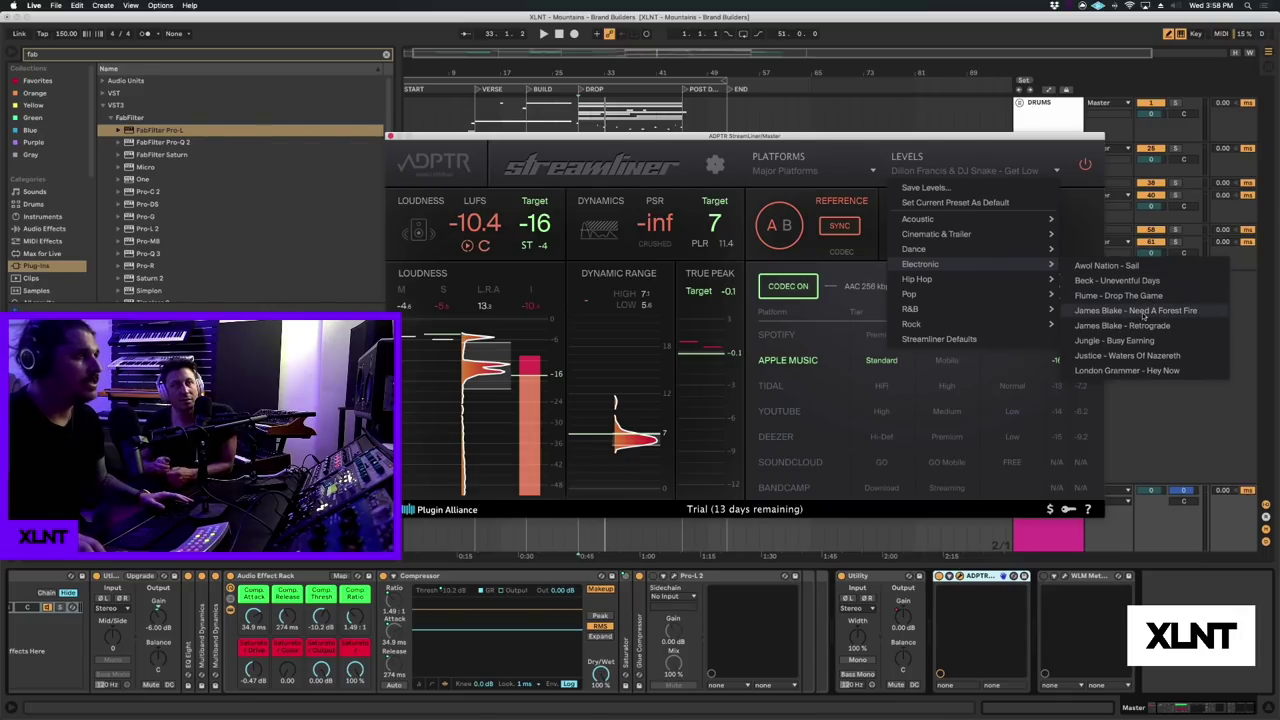
mouse_move(1003, 257)
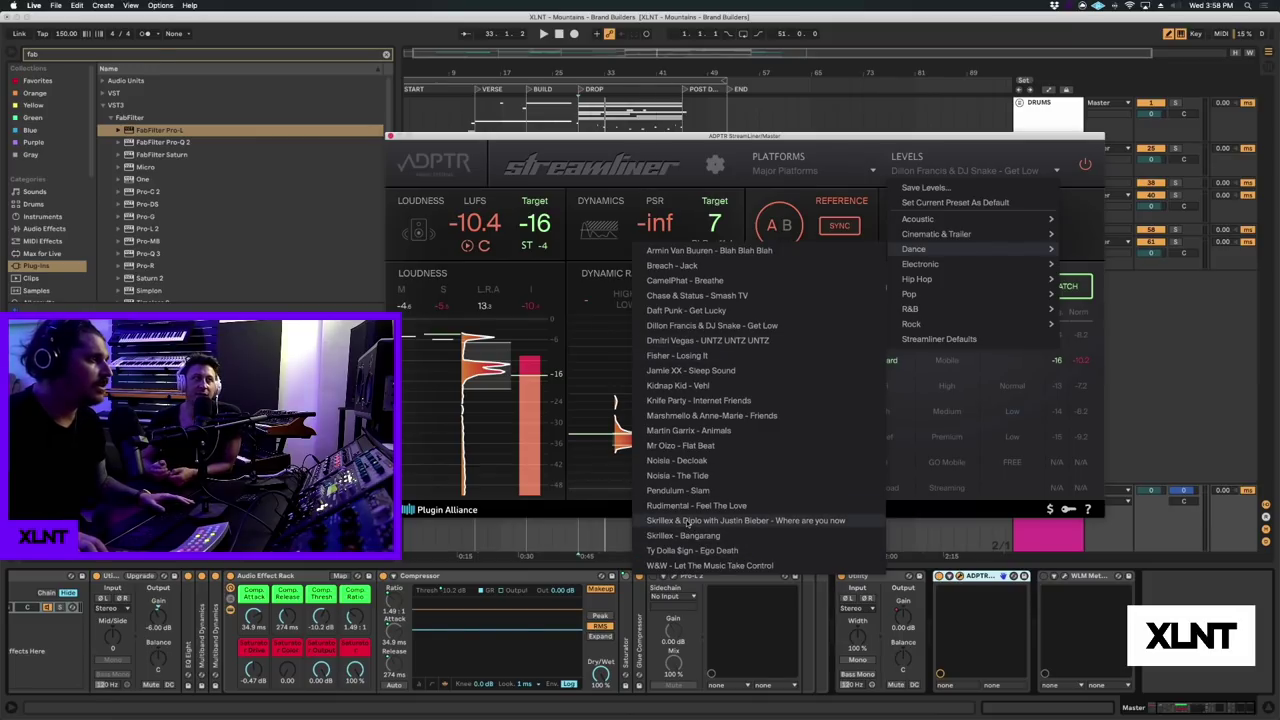
click(690, 400)
key(space)
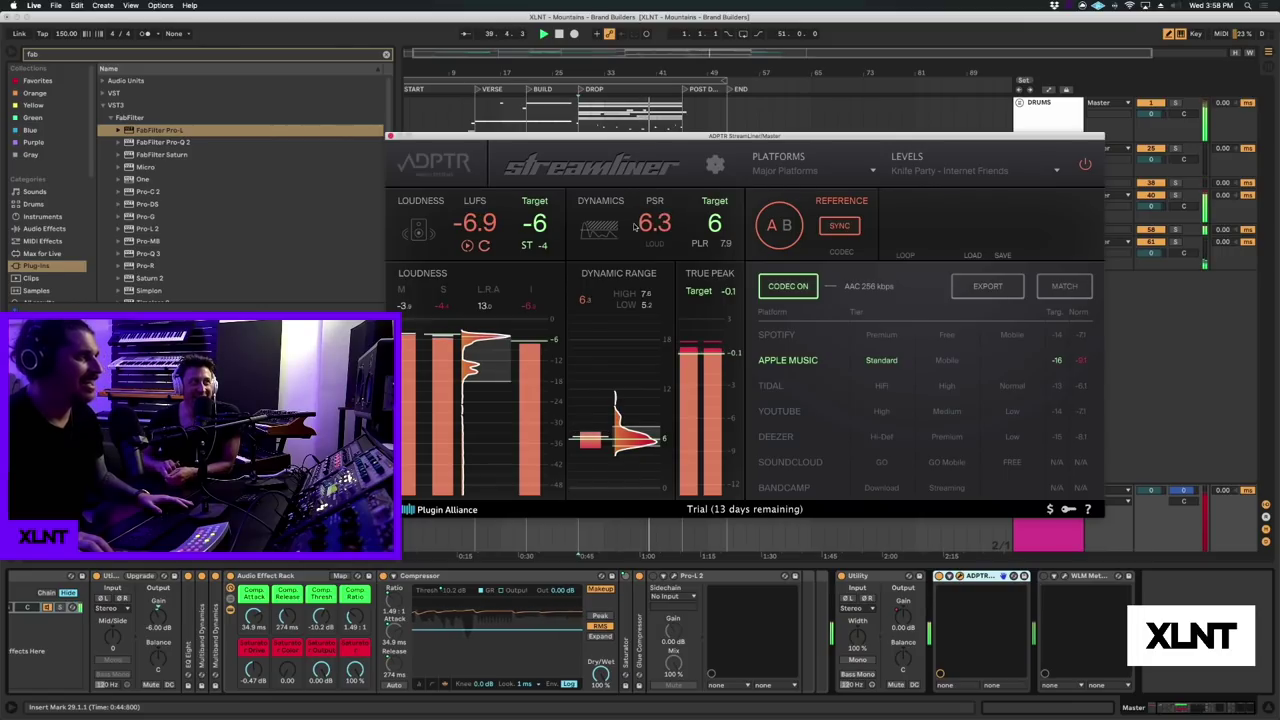
key(space)
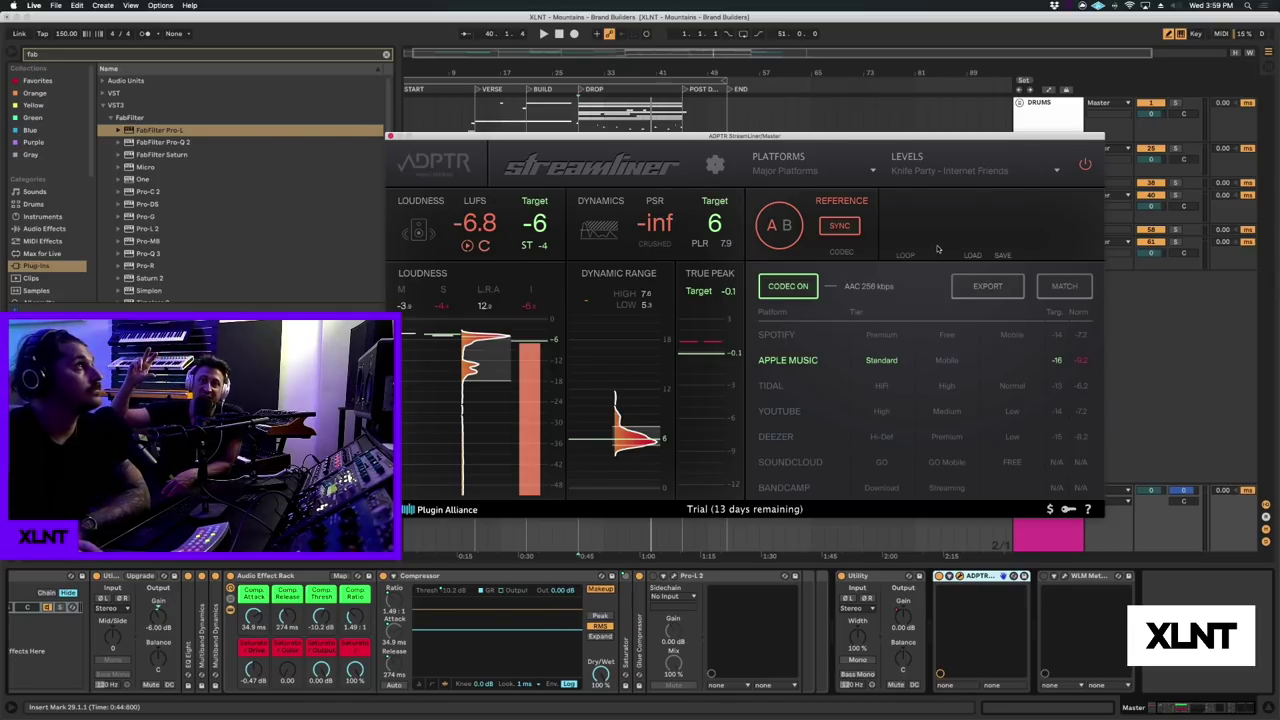
- Close the Streamliner window and insert a new audio track below the FX group
drag(967, 137, 1002, 132)
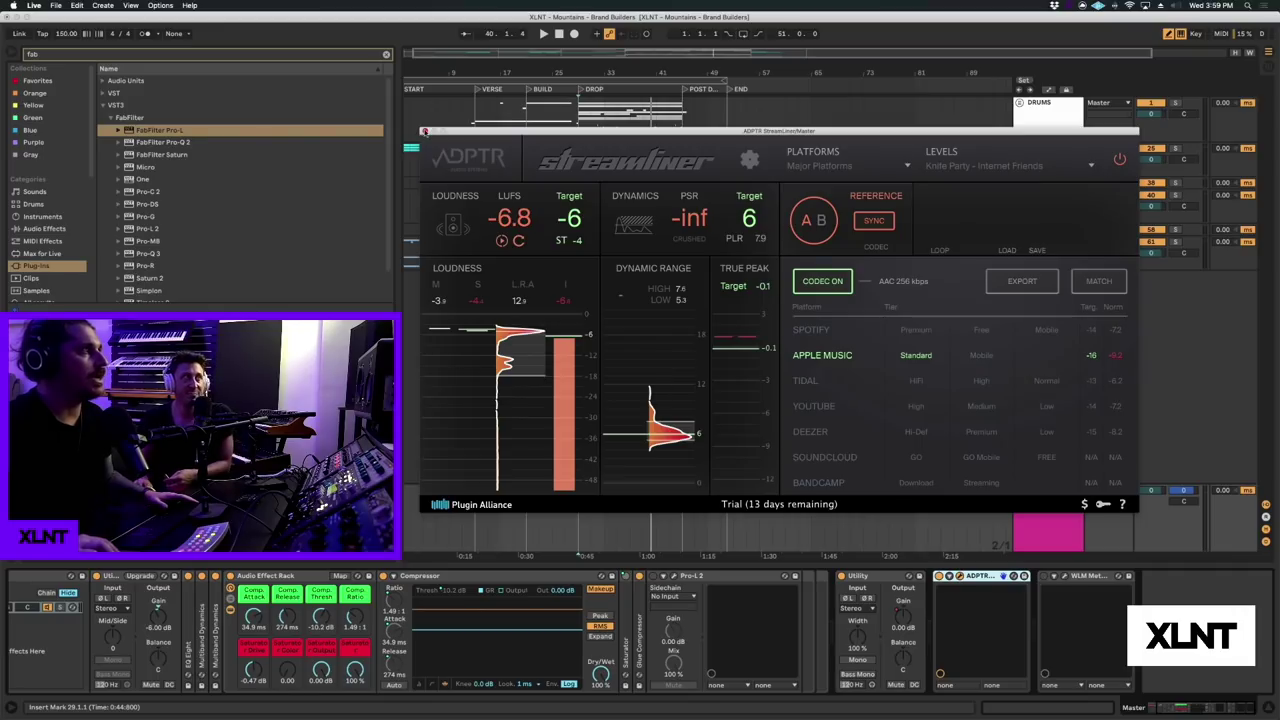
click(425, 131)
click(1030, 260)
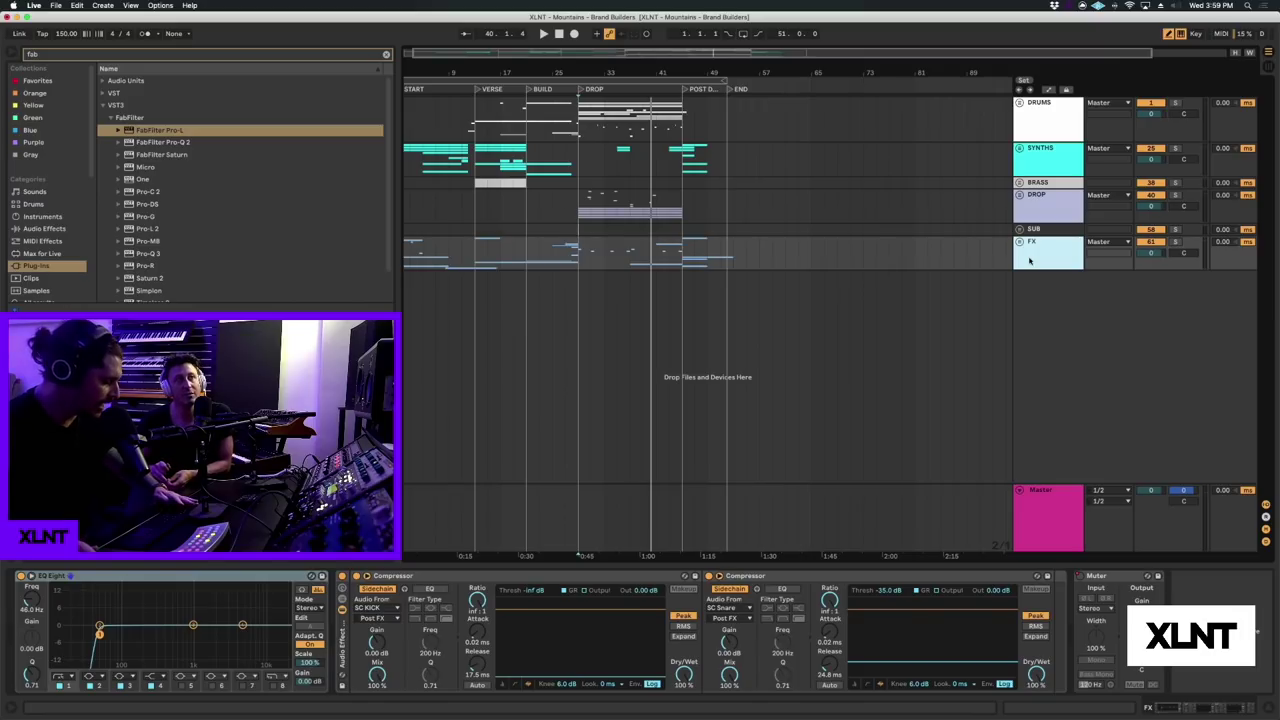
key(super+t)
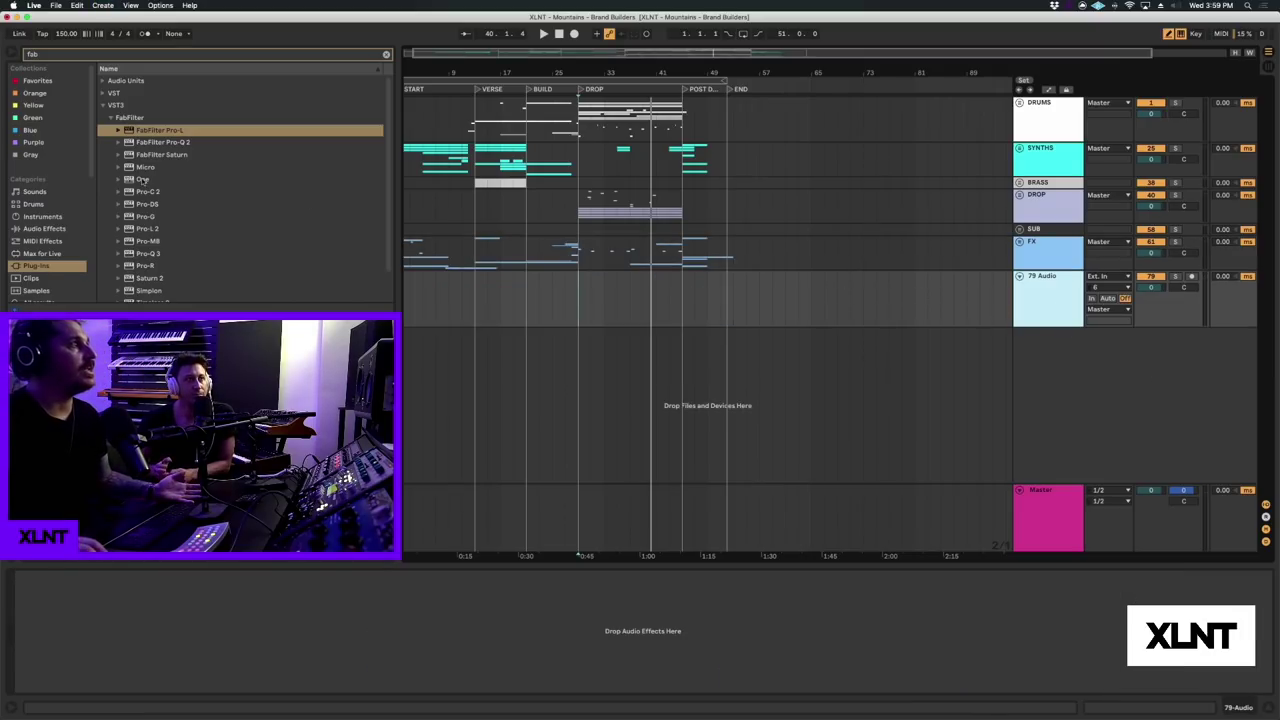
- Search the computer for "run that" and place the Run That MP3 on the new audio track
click(44, 55)
key(super+space)
text(run that)
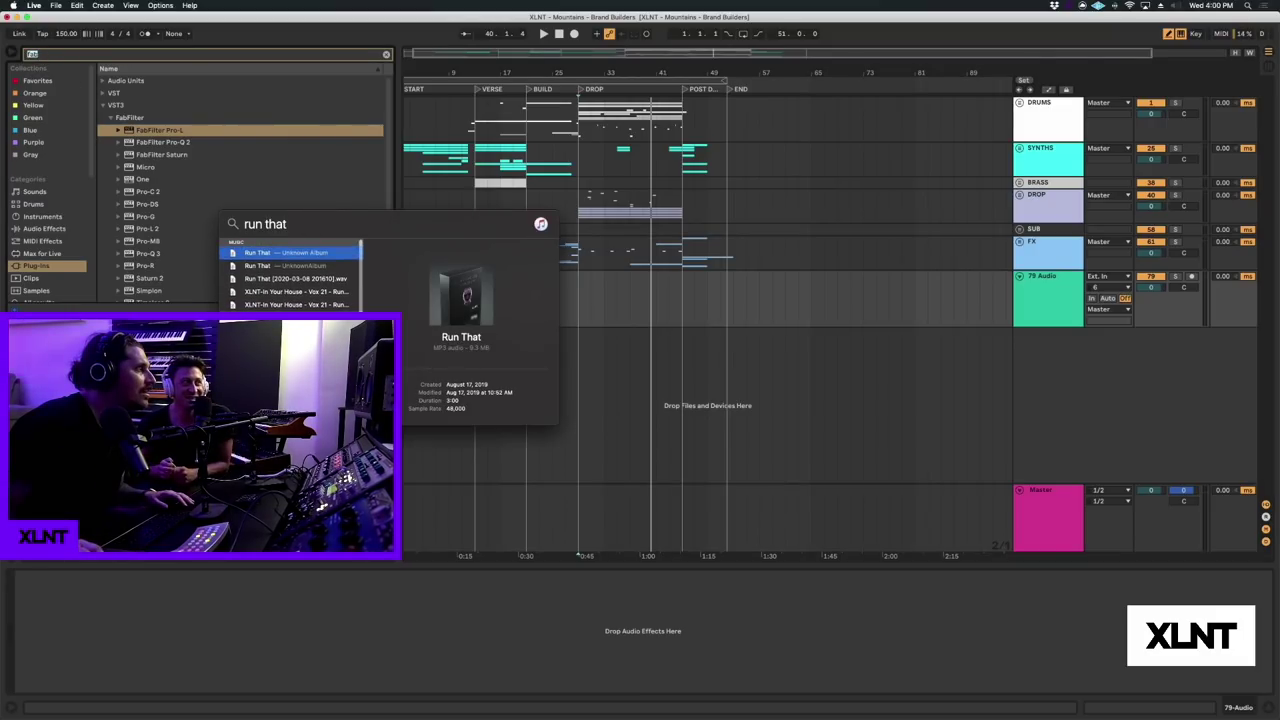
scroll(256, 290, down, 5)
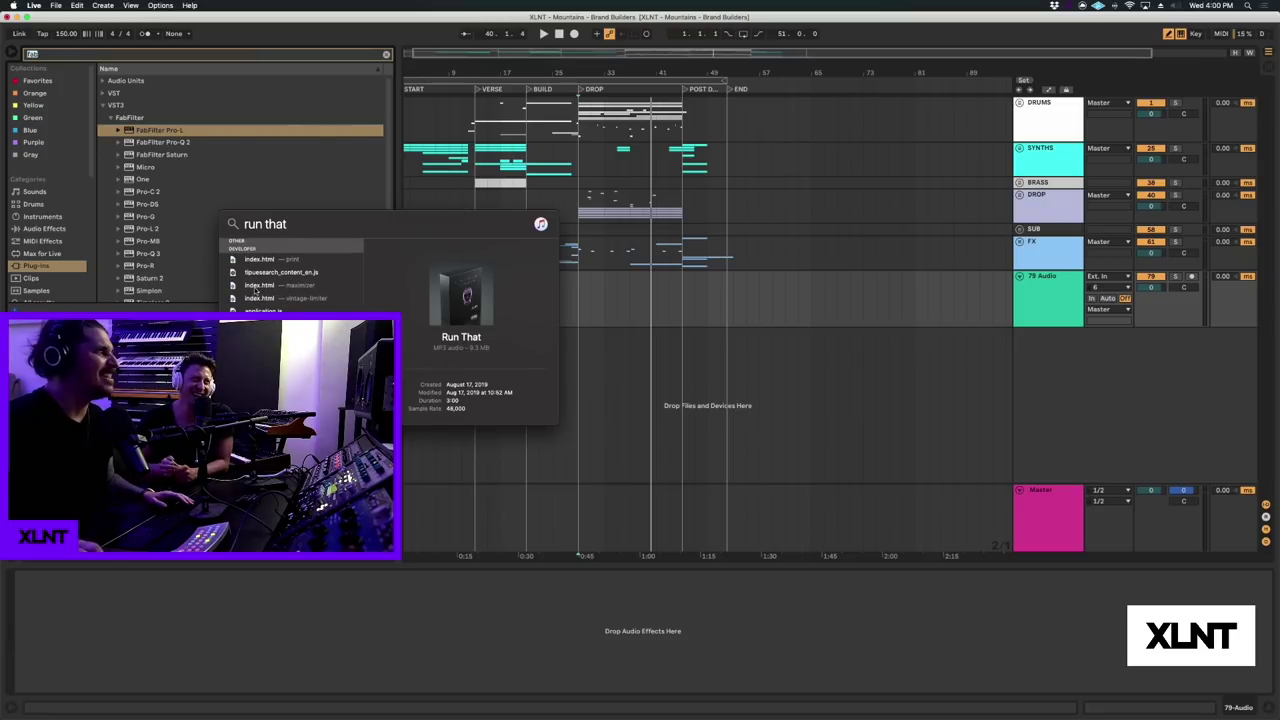
drag(461, 300, 689, 291)
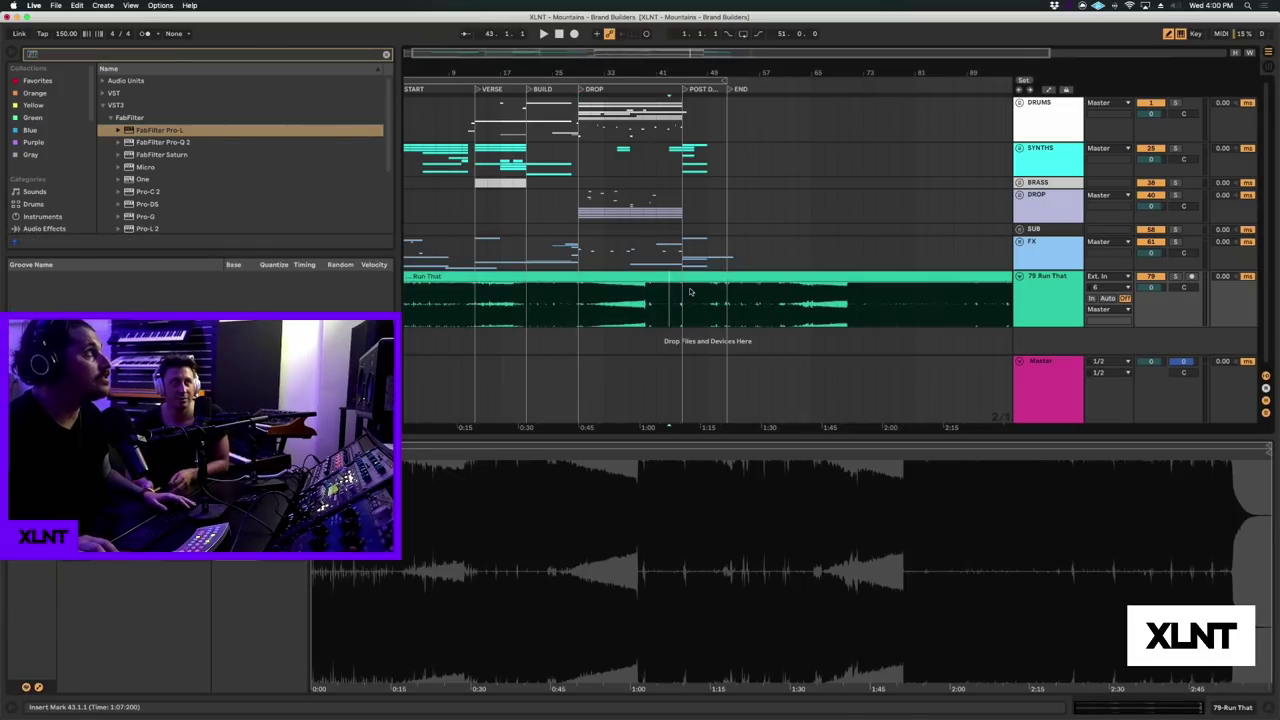
- Route the Run That track's output to Ext. Out 1/2 so it bypasses the Master processing
scroll(600, 318, left, 1)
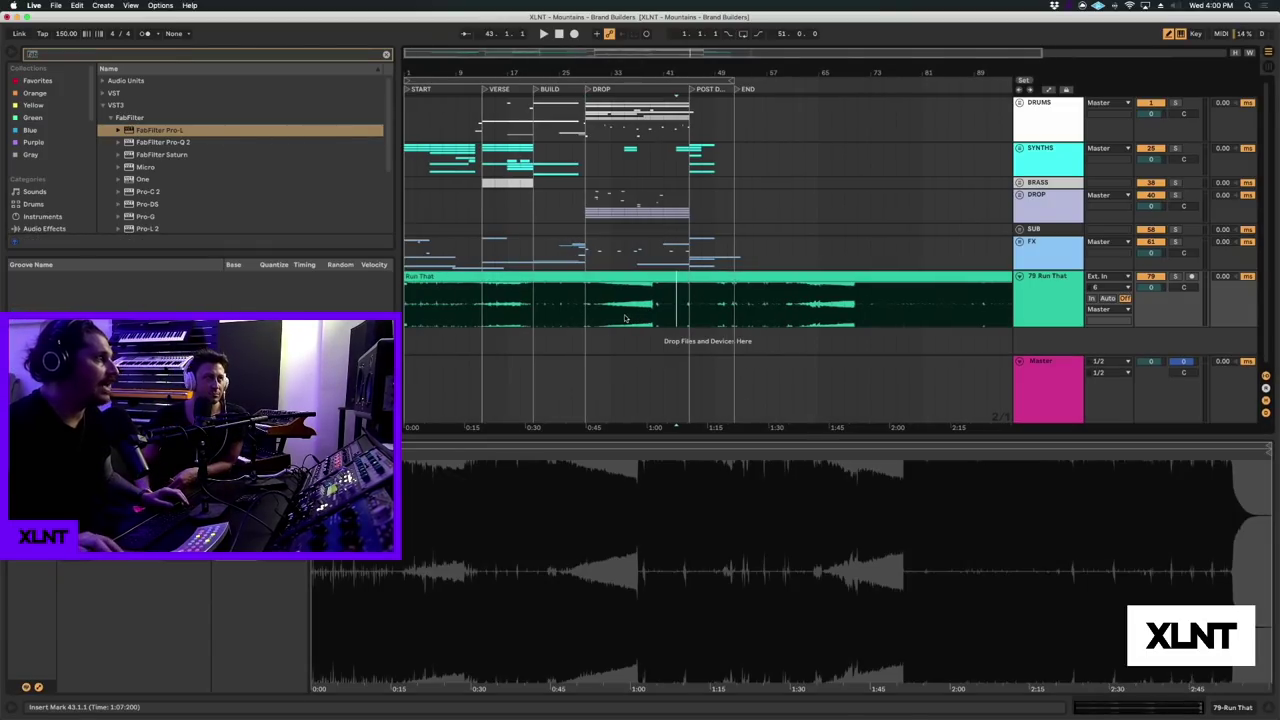
click(1041, 296)
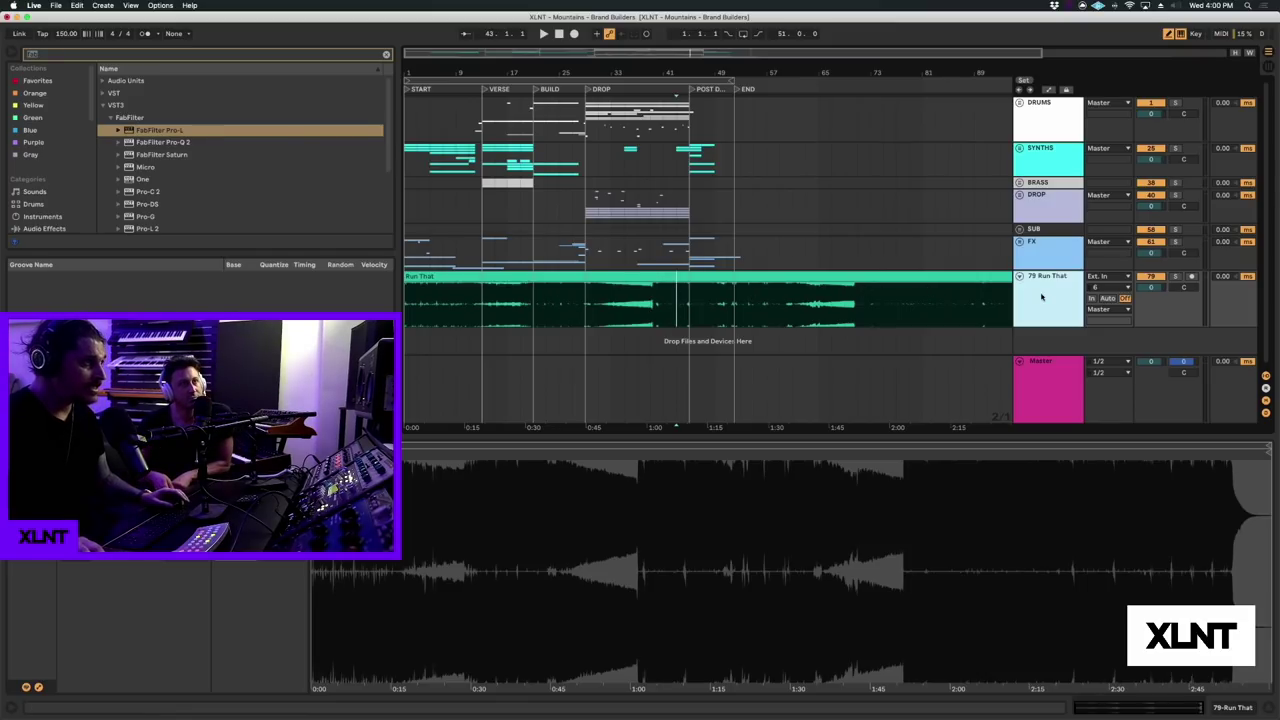
click(1103, 310)
click(1102, 319)
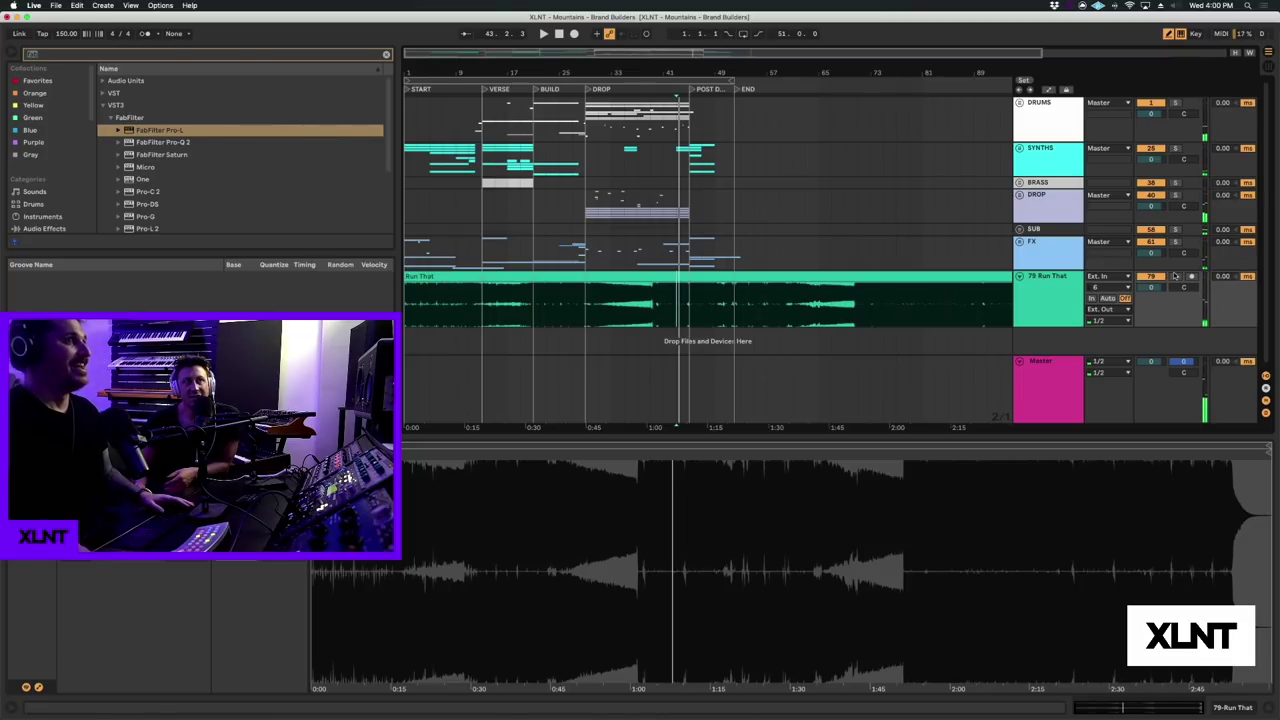
- Map a computer key to the Run That track's solo switch and test it during playback
click(1196, 33)
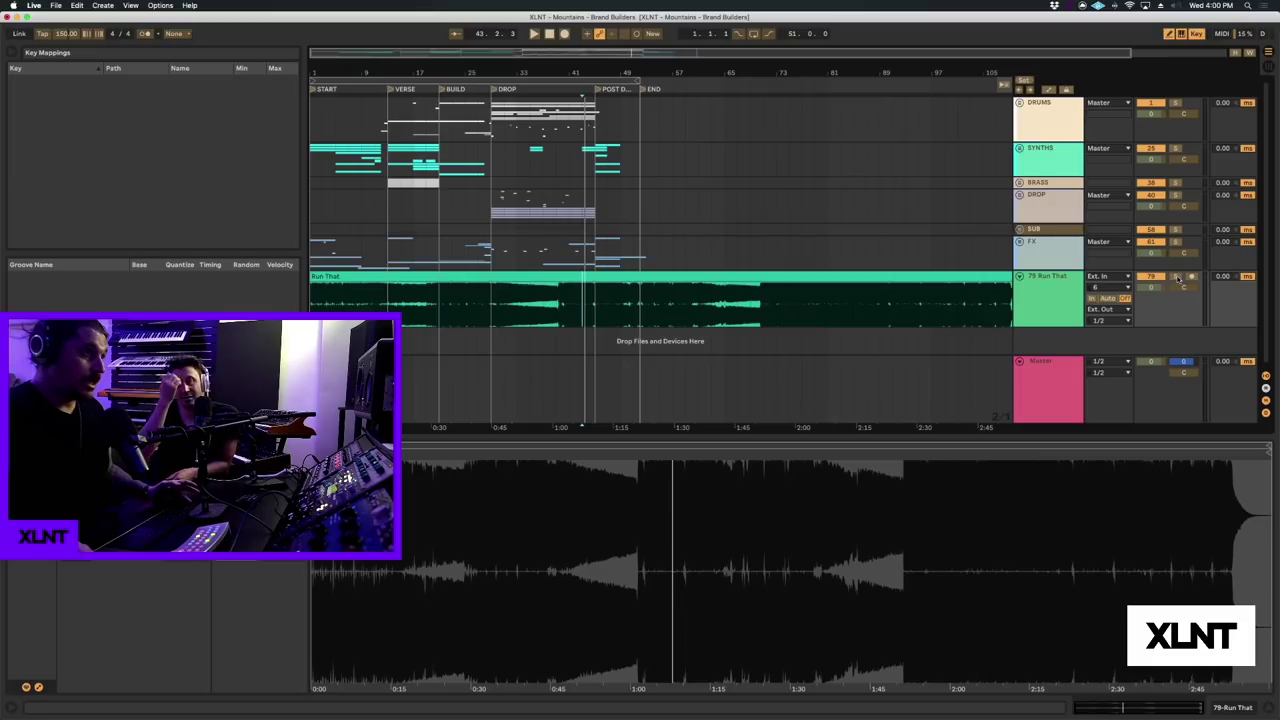
click(1177, 277)
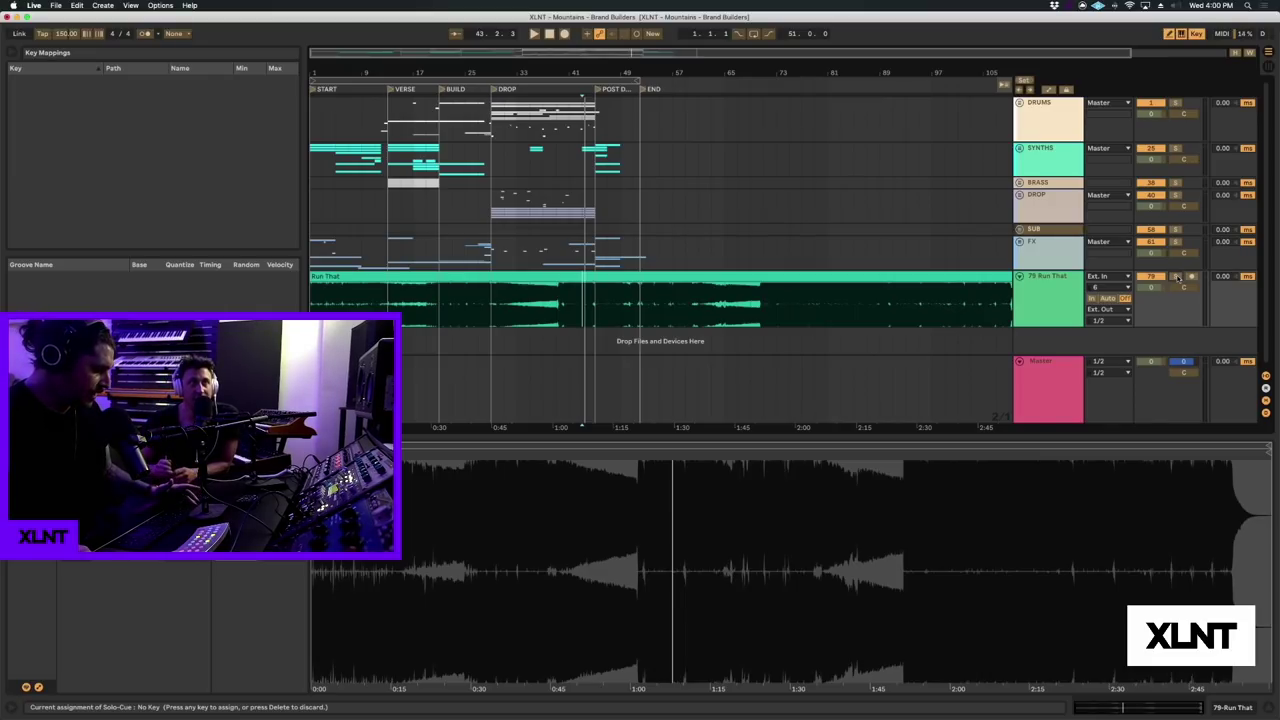
key(k)
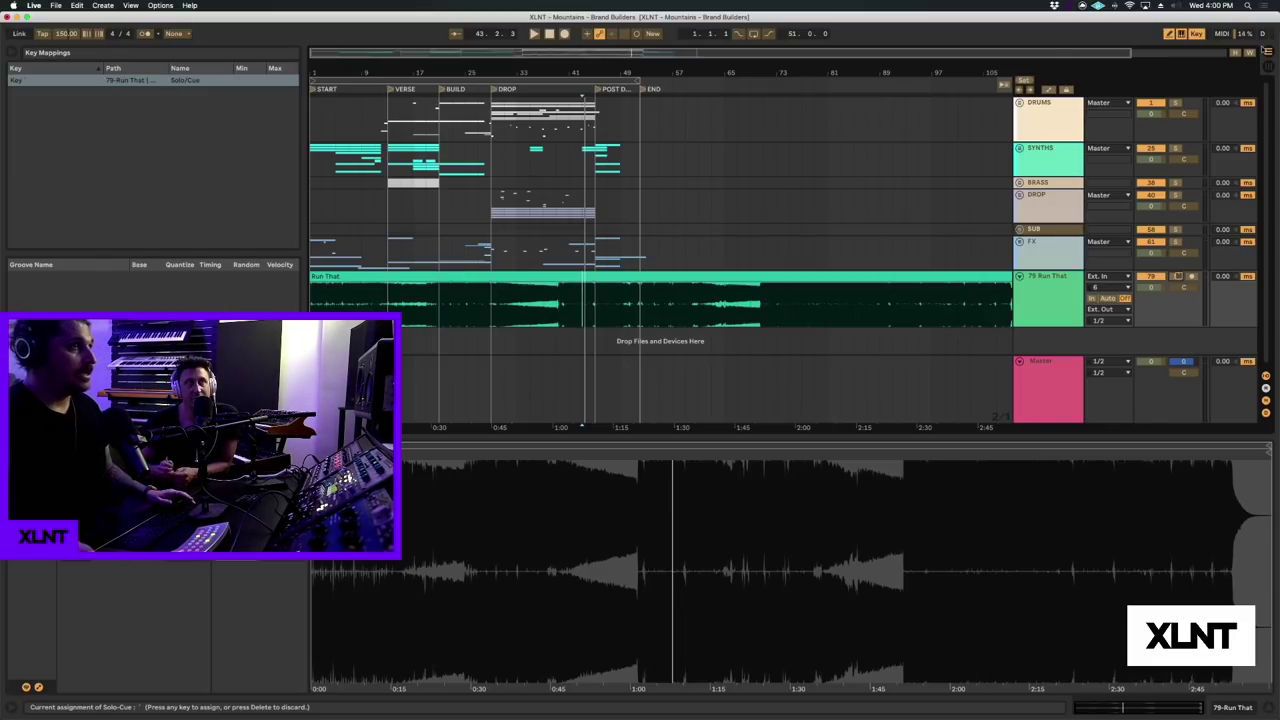
click(1196, 33)
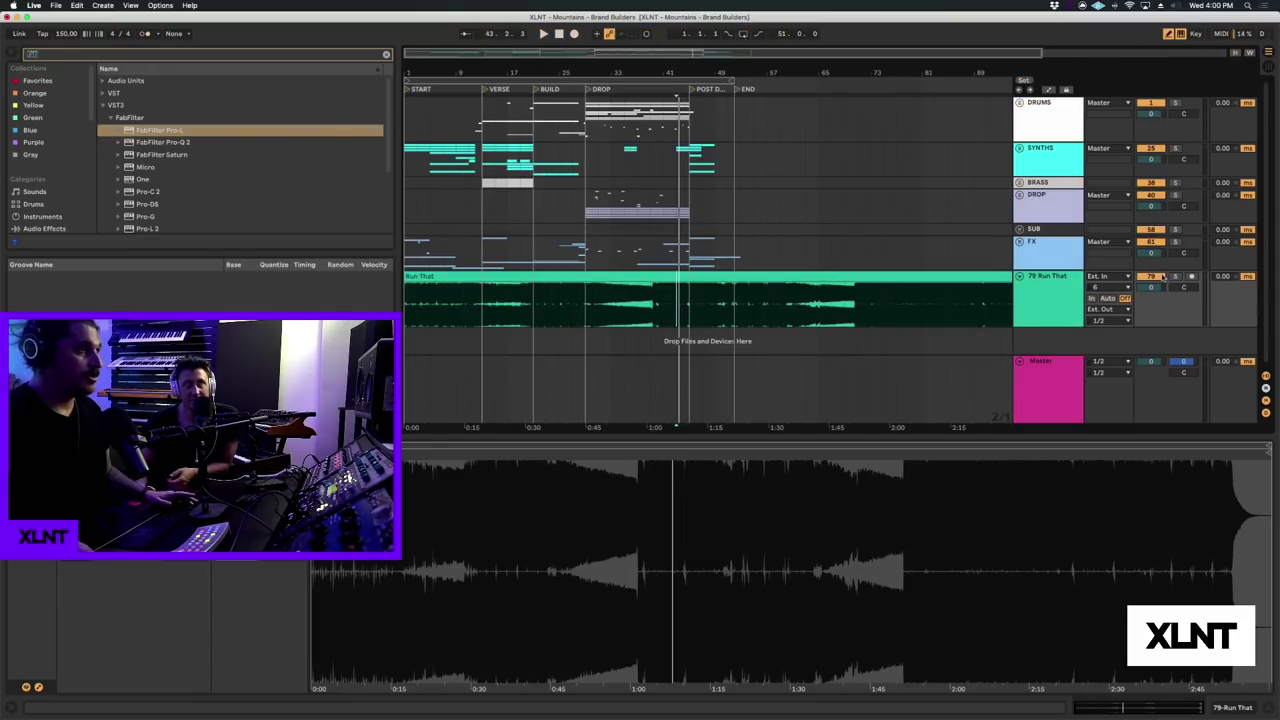
key(k)
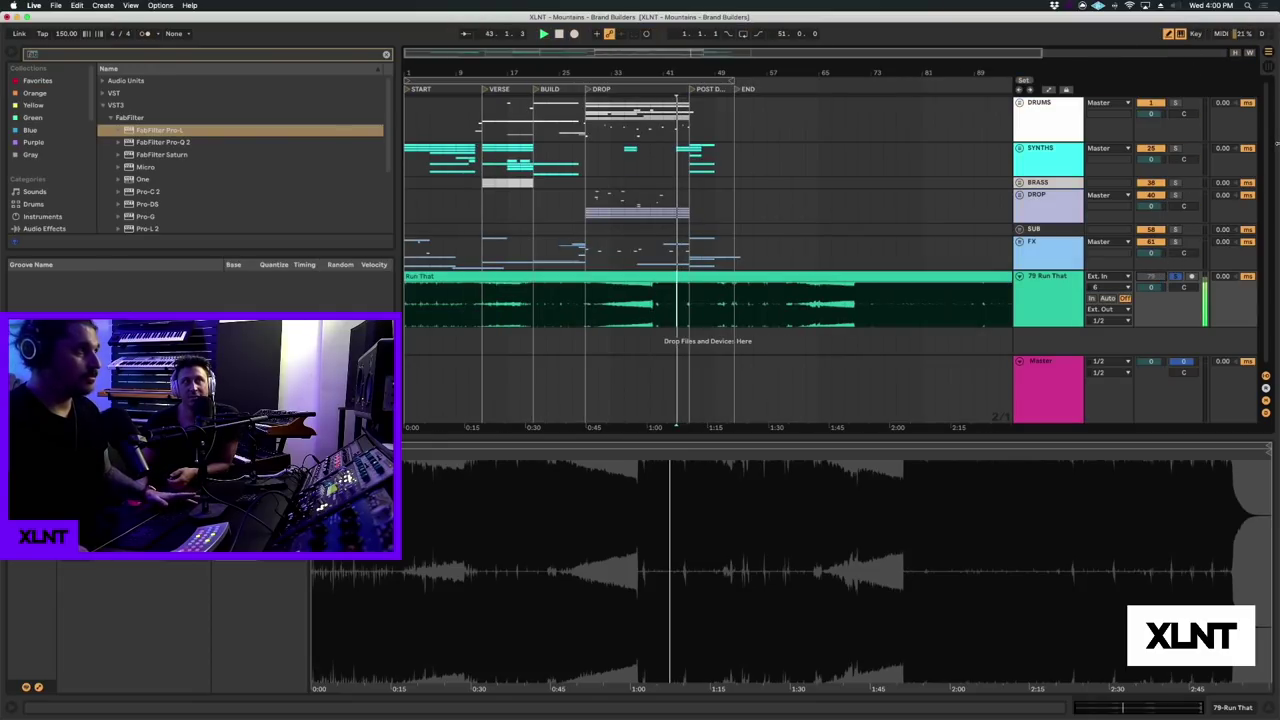
- Split the Run That clip at bar 39 and delete the part before the split
click(1028, 304)
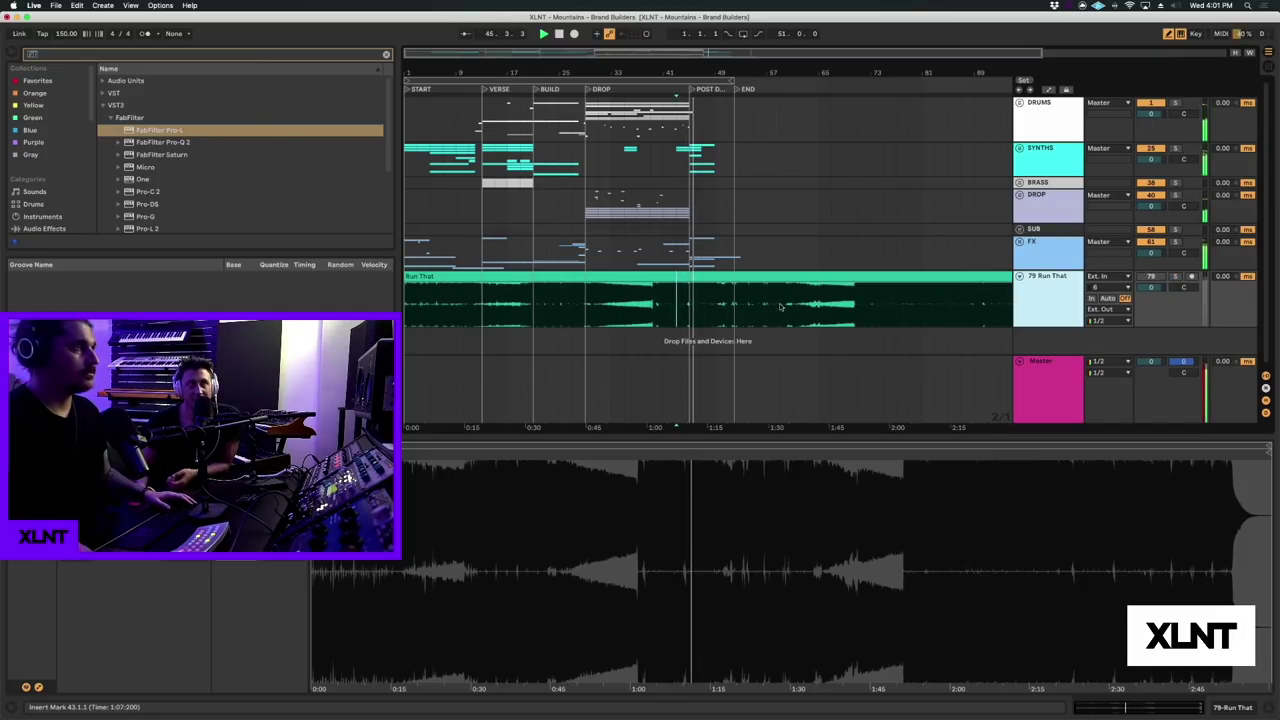
click(652, 303)
key(space)
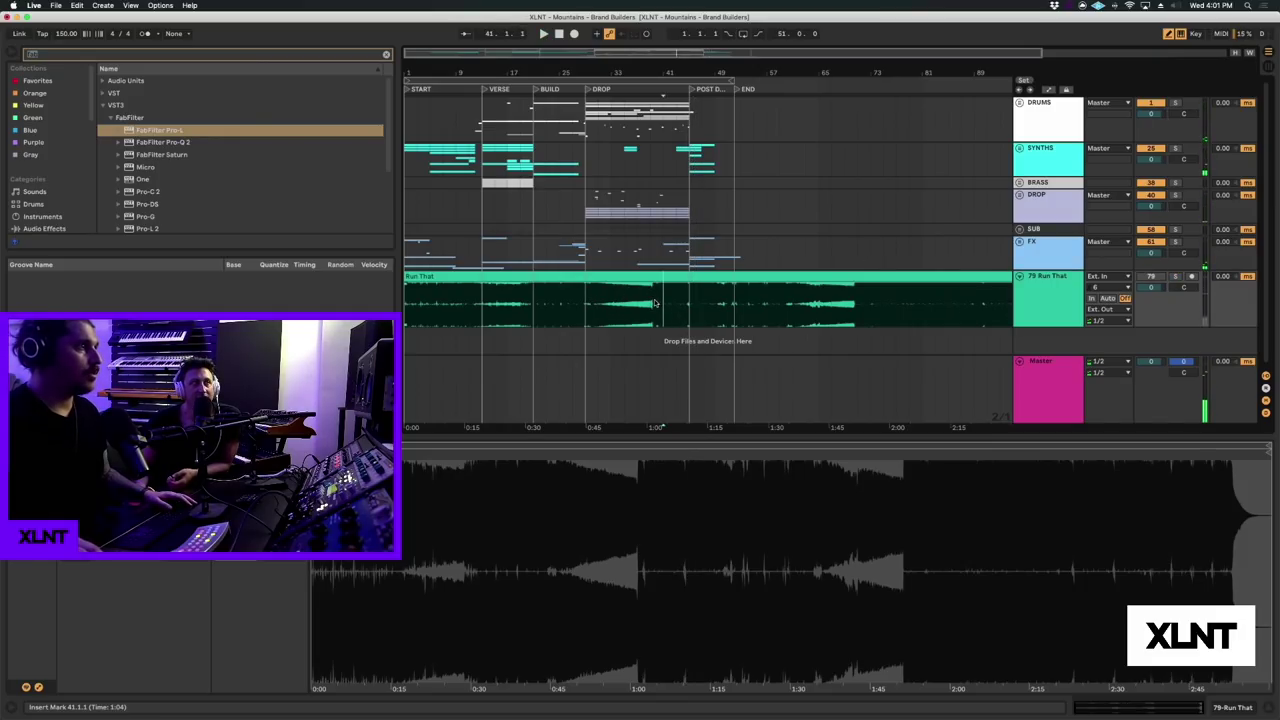
key(super+e)
click(619, 276)
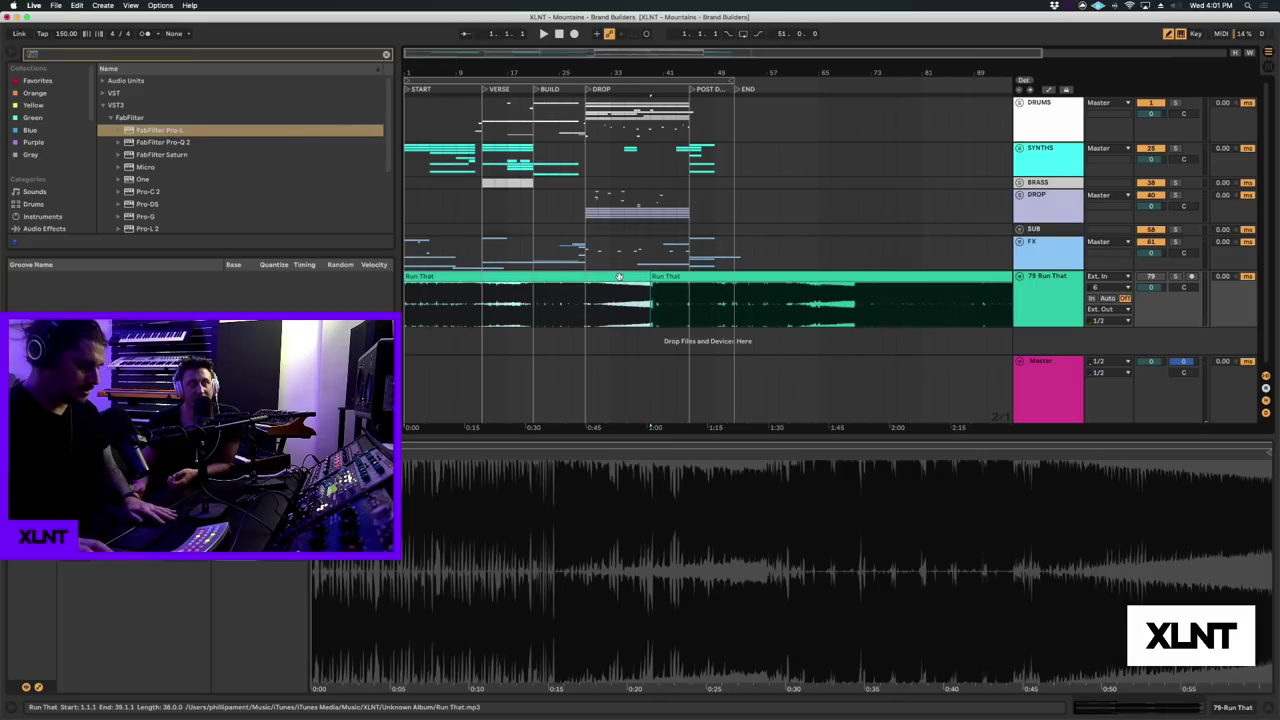
key(Delete)
- Move the remaining Run That clip to bar 29 at the start of the drop and play the section
drag(665, 276, 598, 276)
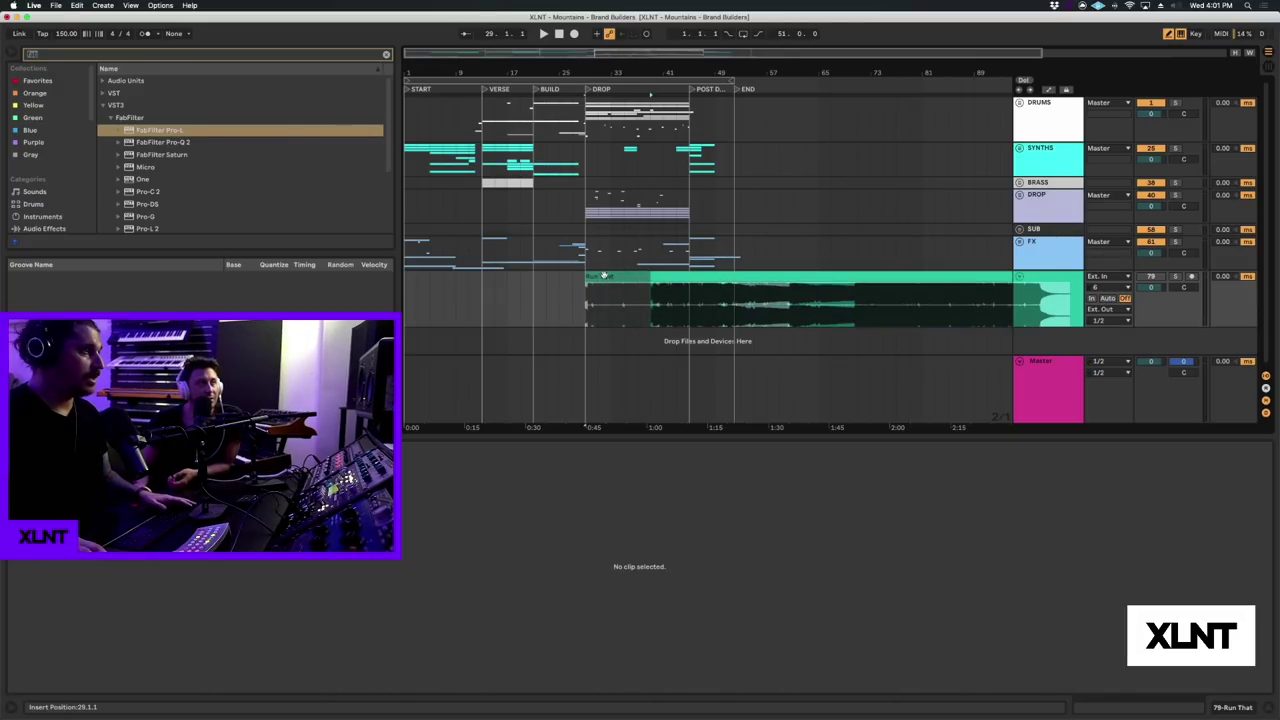
key(space)
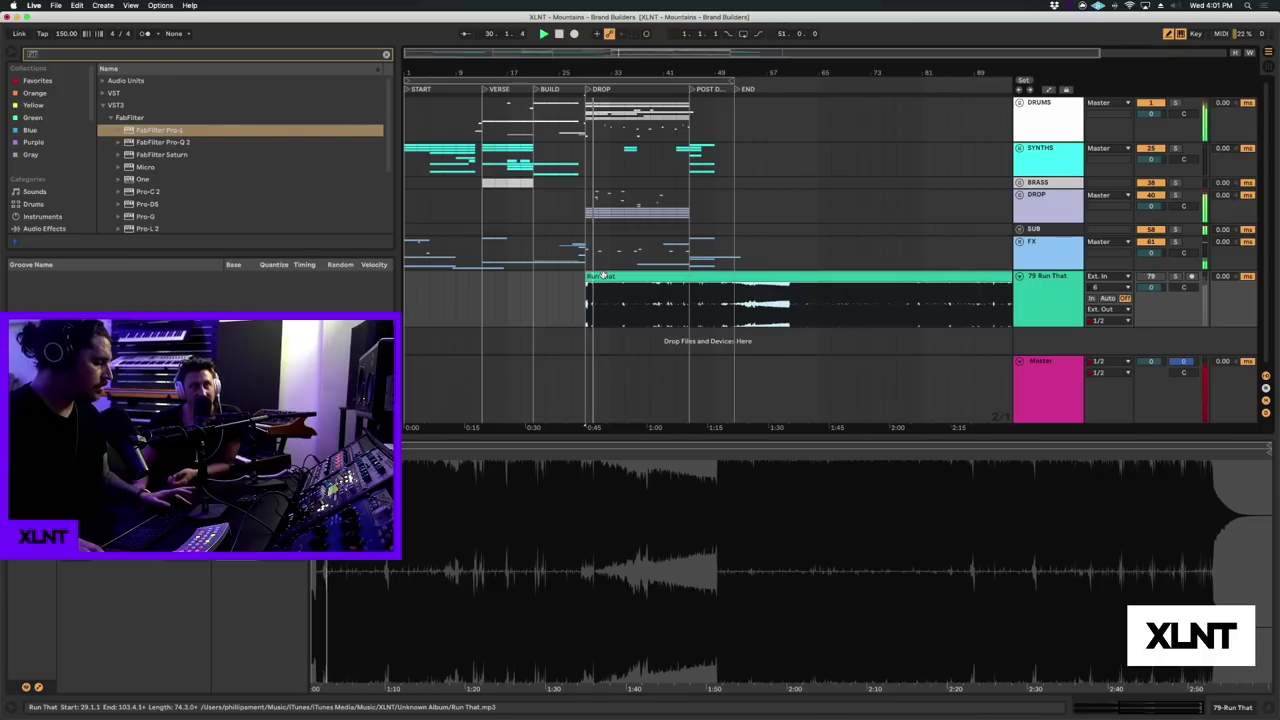
scroll(602, 275, right, 1)
scroll(602, 275, left, 2)
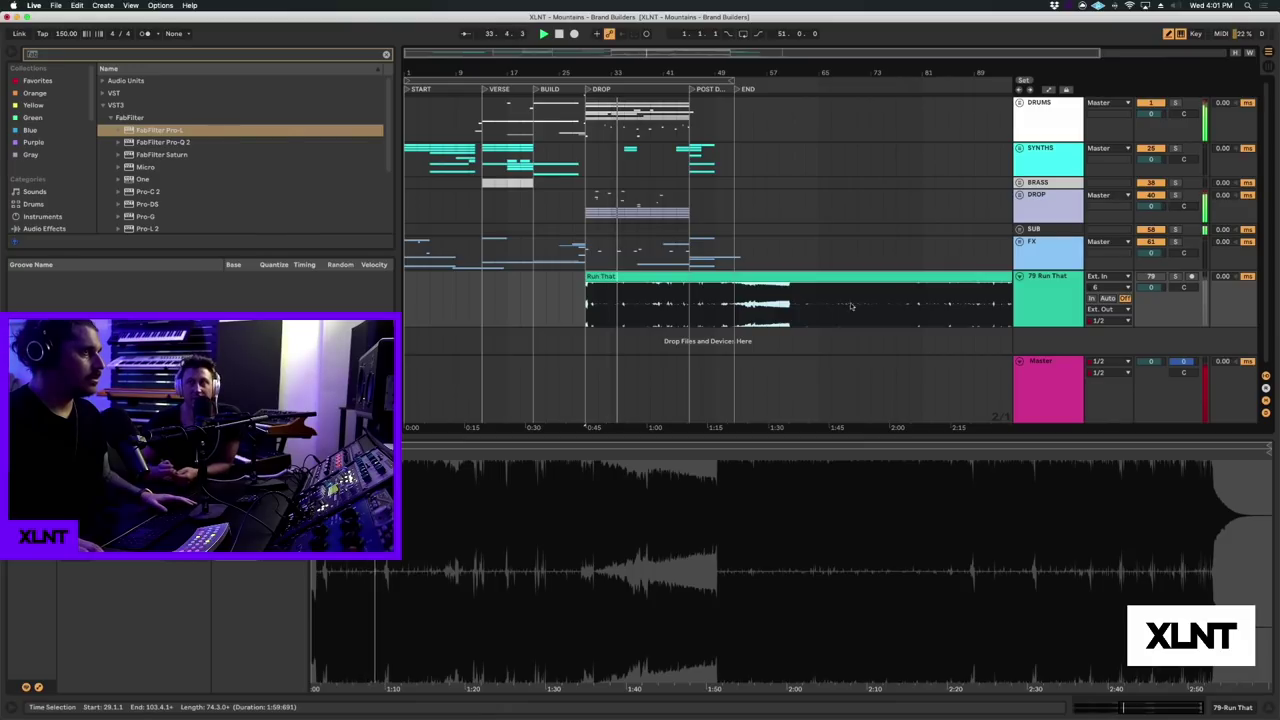
key(space)
- Show the Master track's device chain
click(1035, 370)
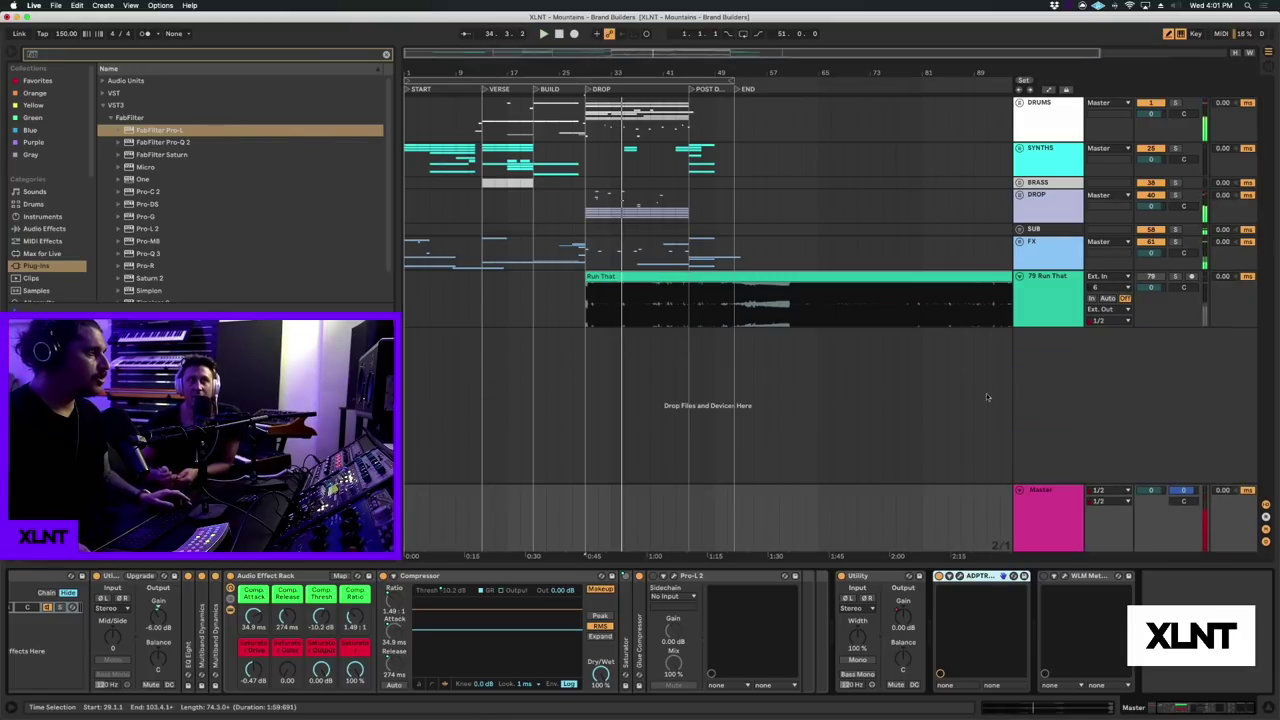
scroll(660, 616, left, 2)
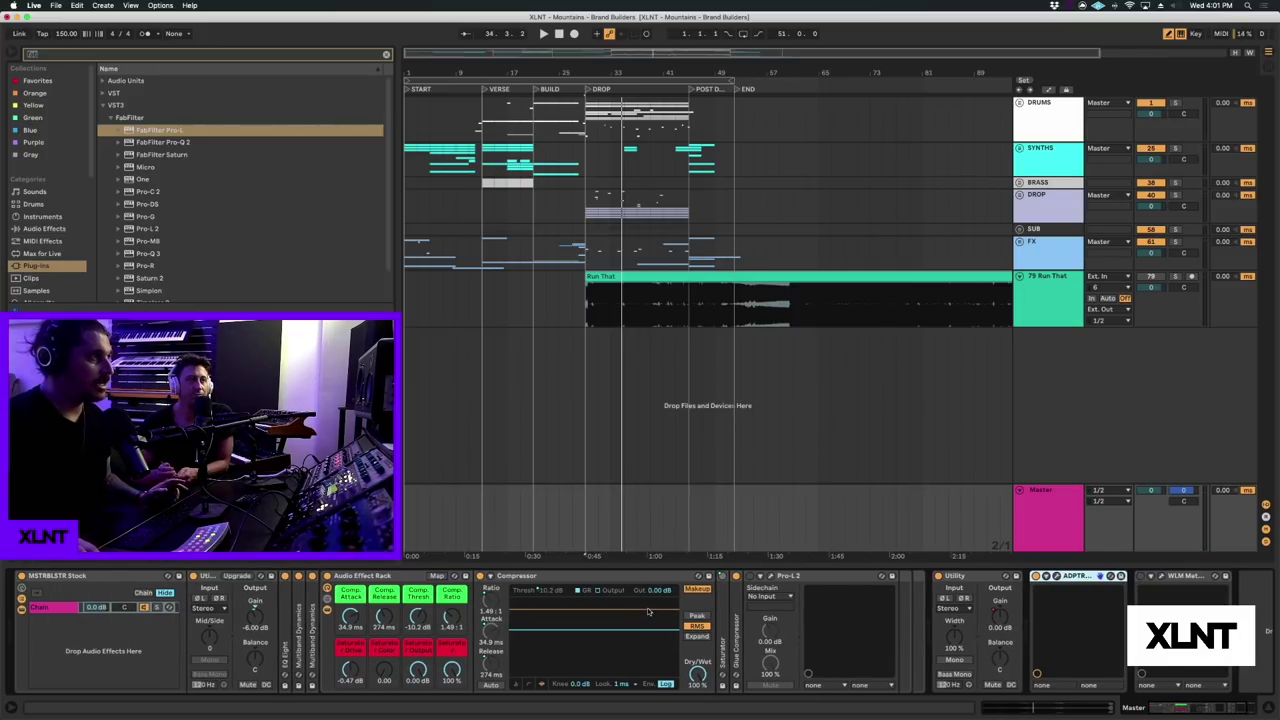
click(1056, 577)
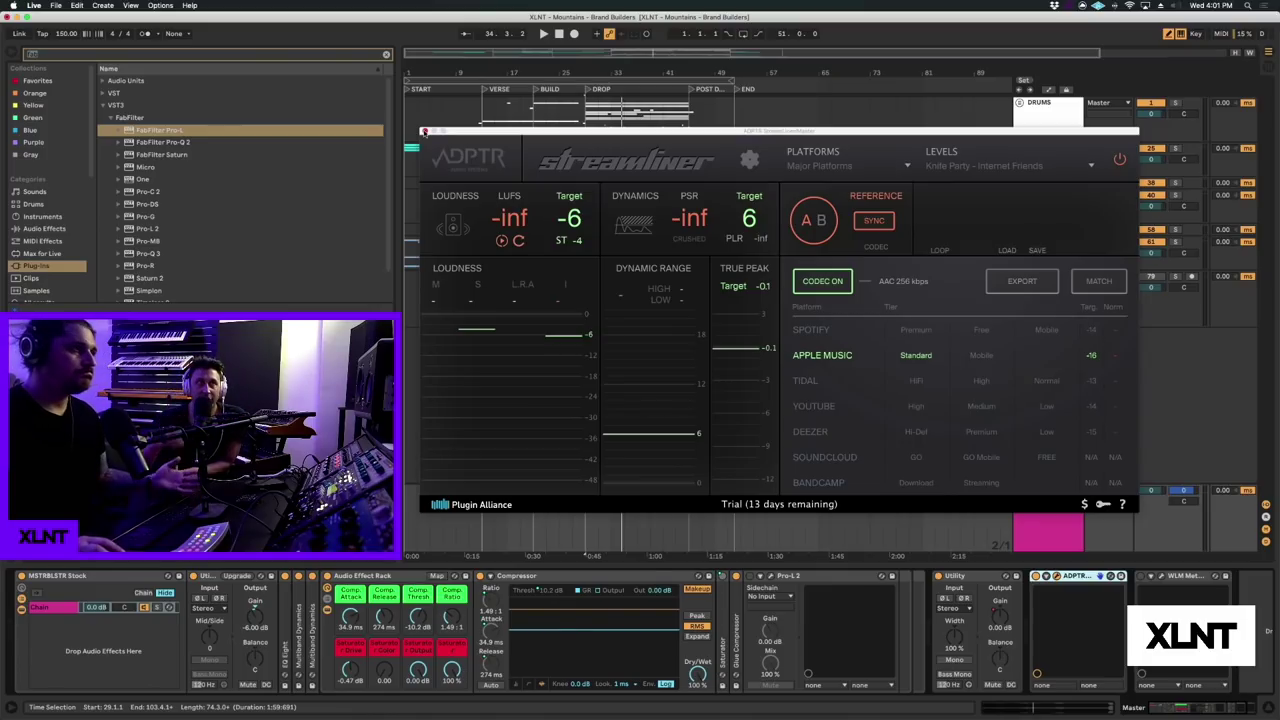
click(424, 131)
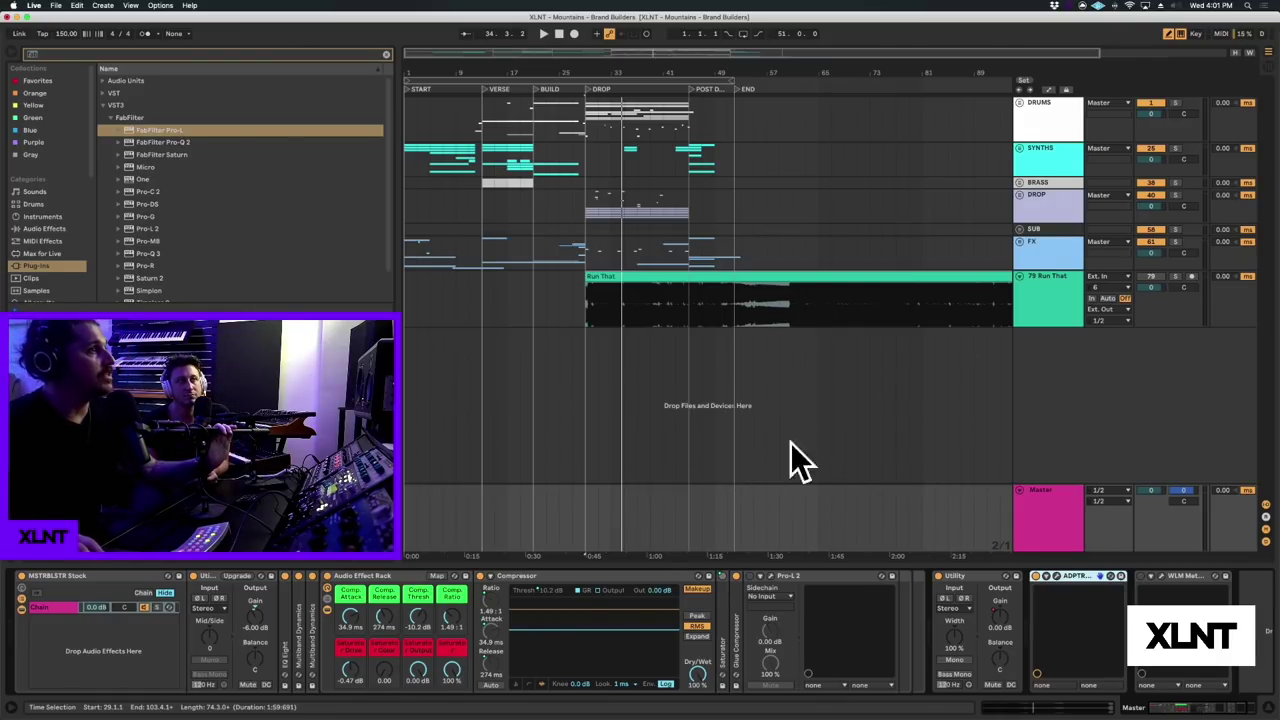
- Delete the Run That reference track from the arrangement
click(1080, 284)
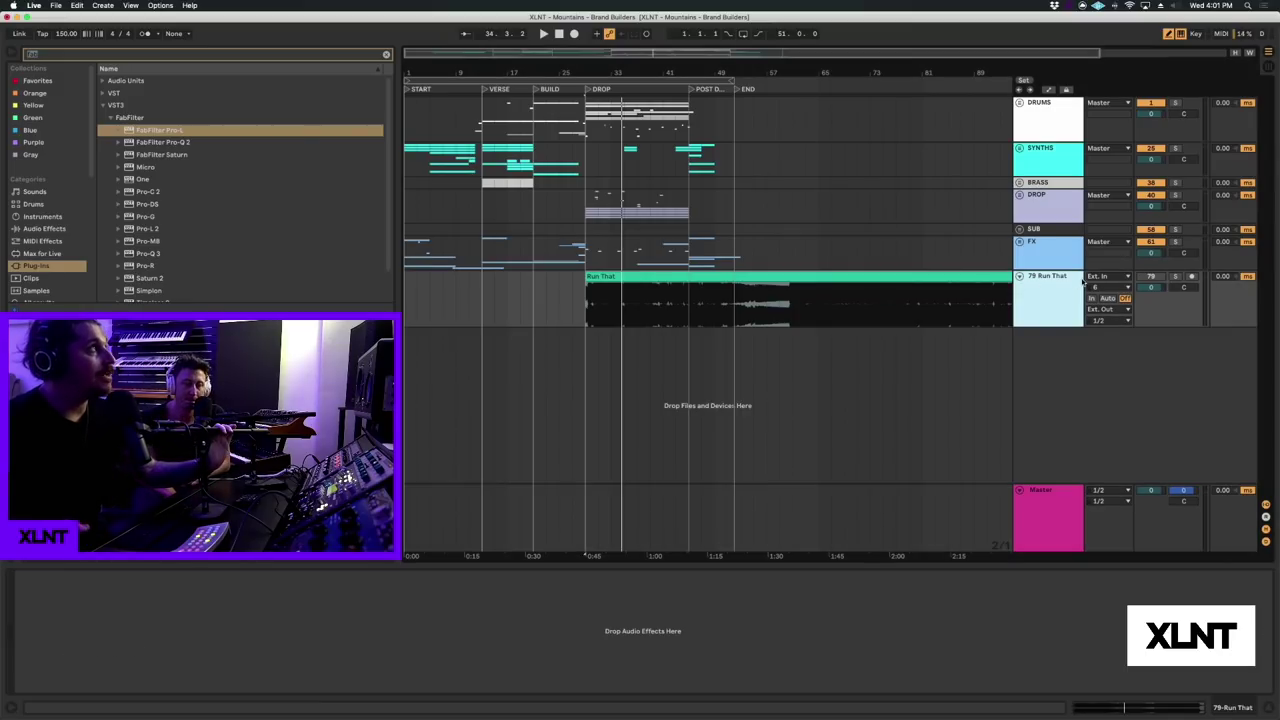
click(856, 289)
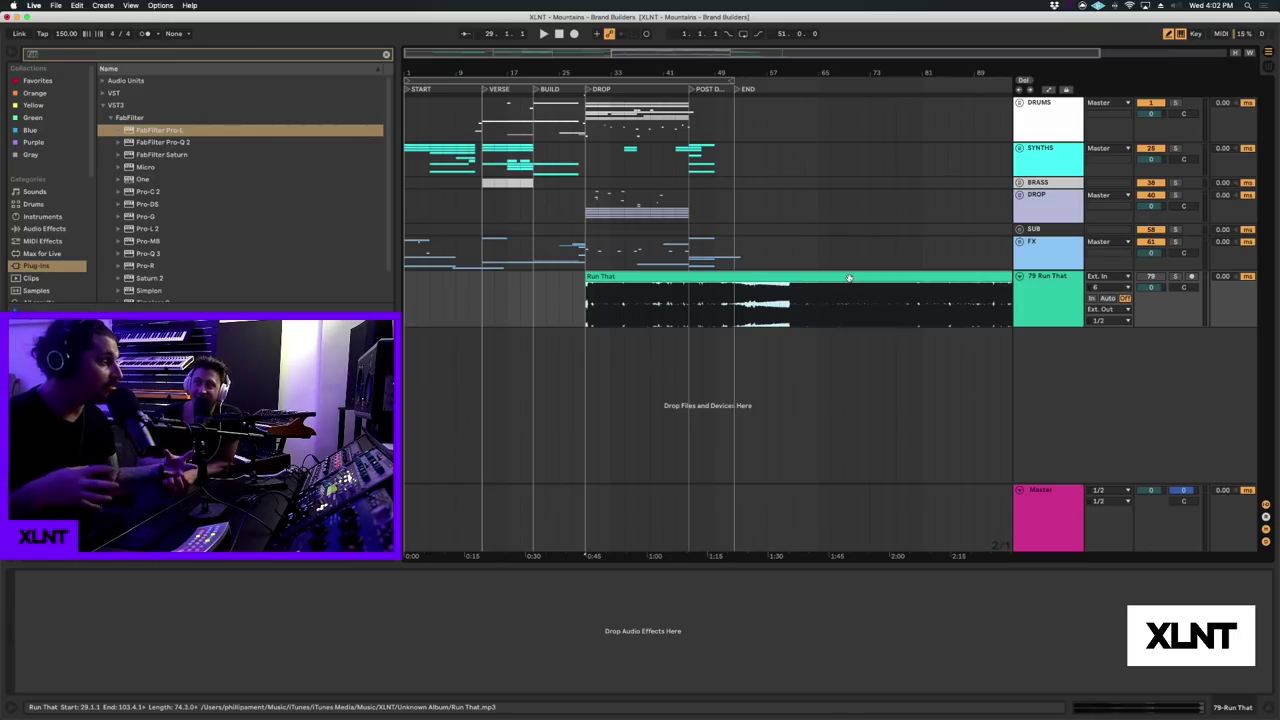
click(1044, 298)
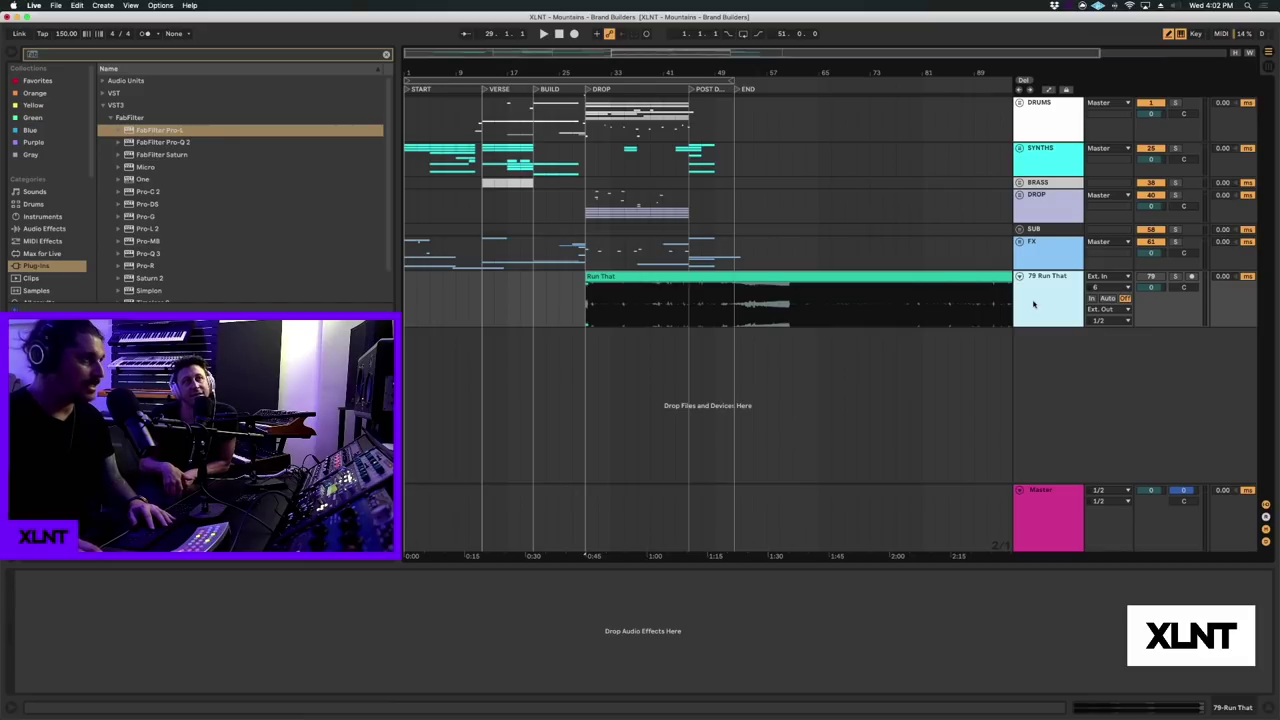
key(Delete)
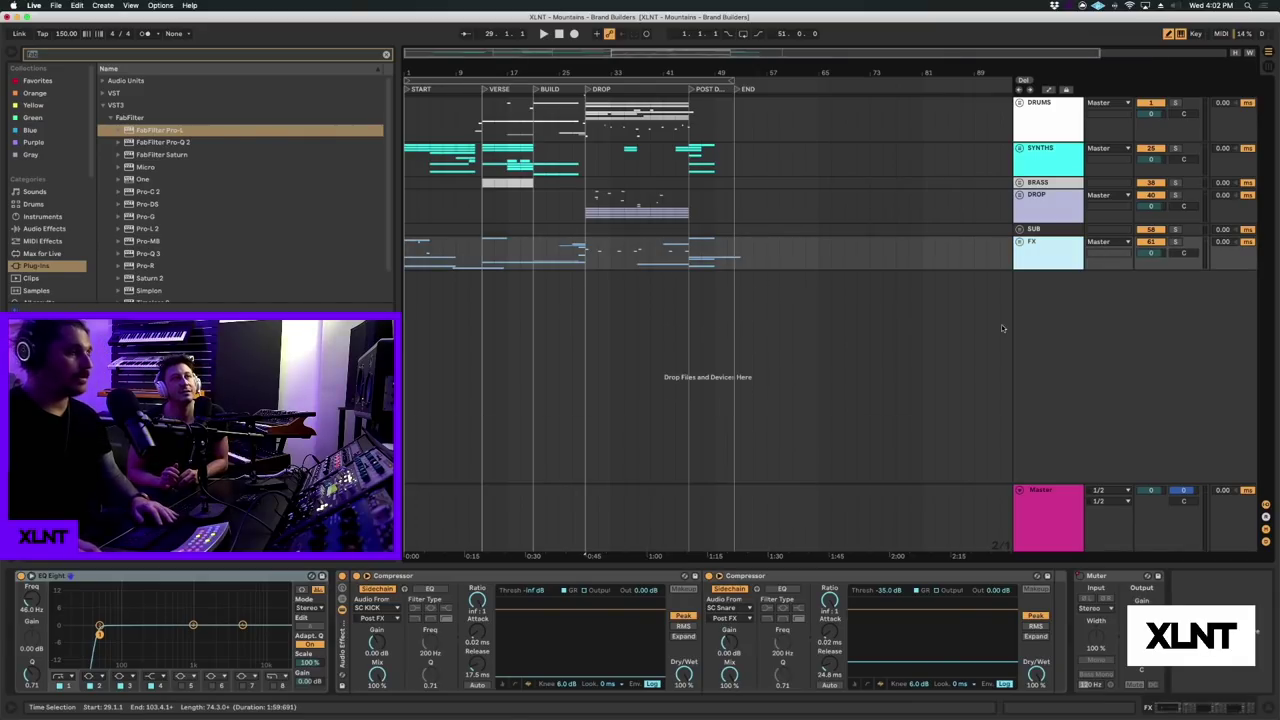
- Add an audio track named PRE MASTER below the FX group and place the insert marker at bar 1
key(super+t)
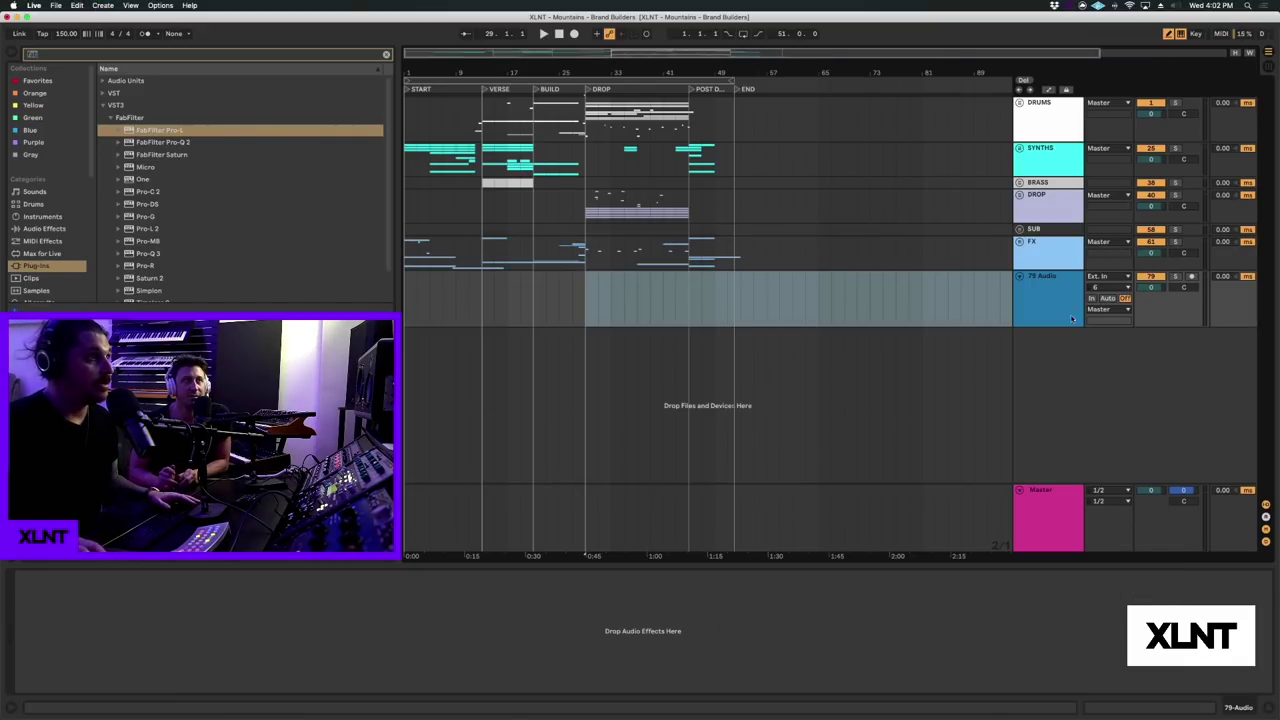
key(super+r)
text(PRE MASTER)
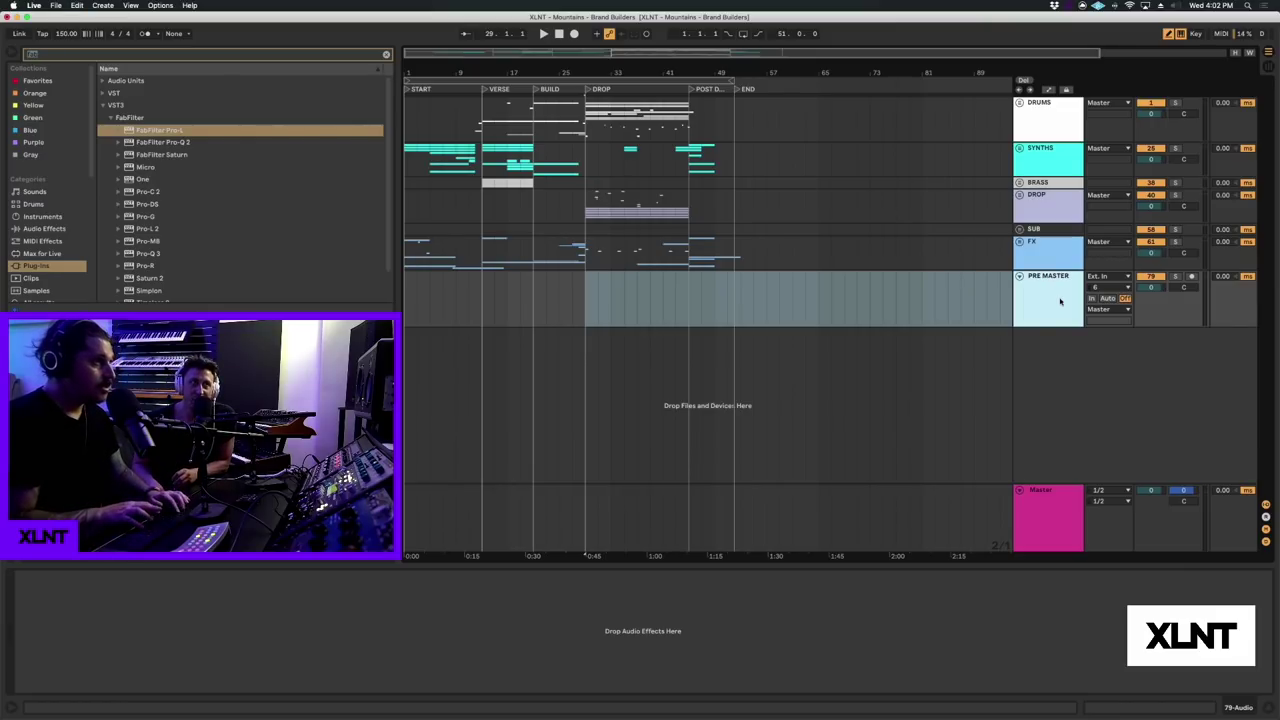
key(Return)
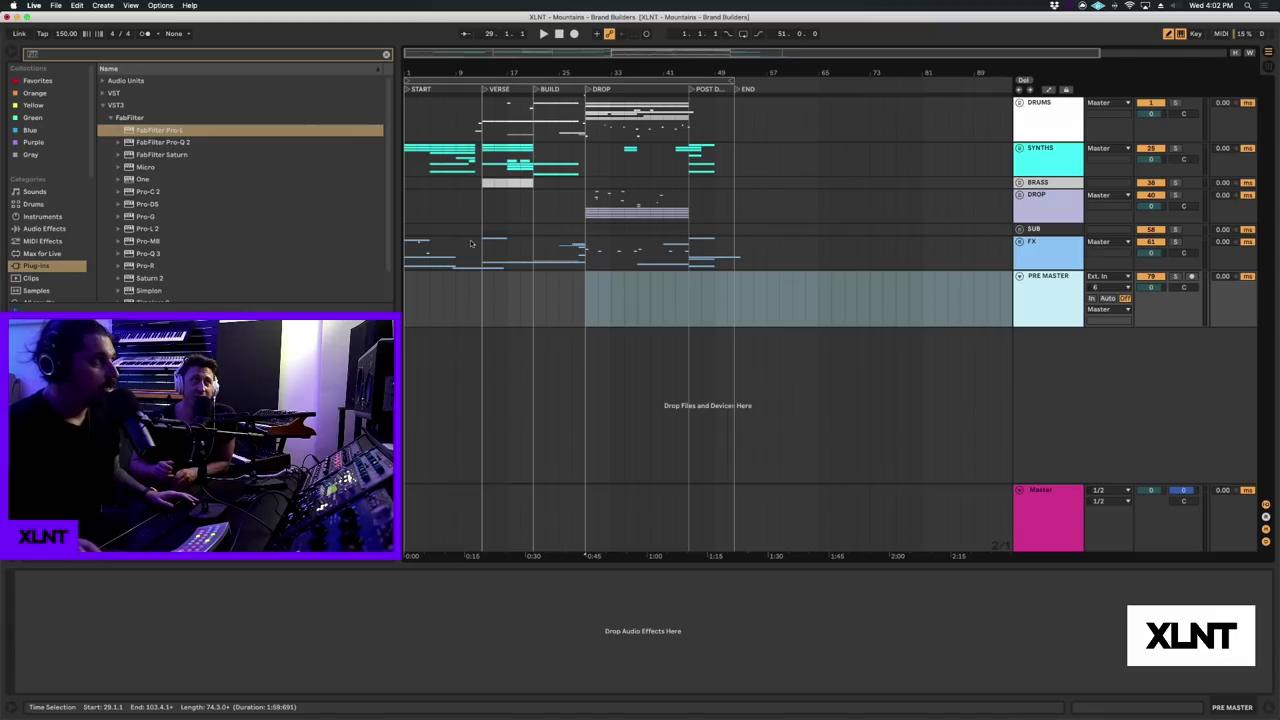
click(408, 289)
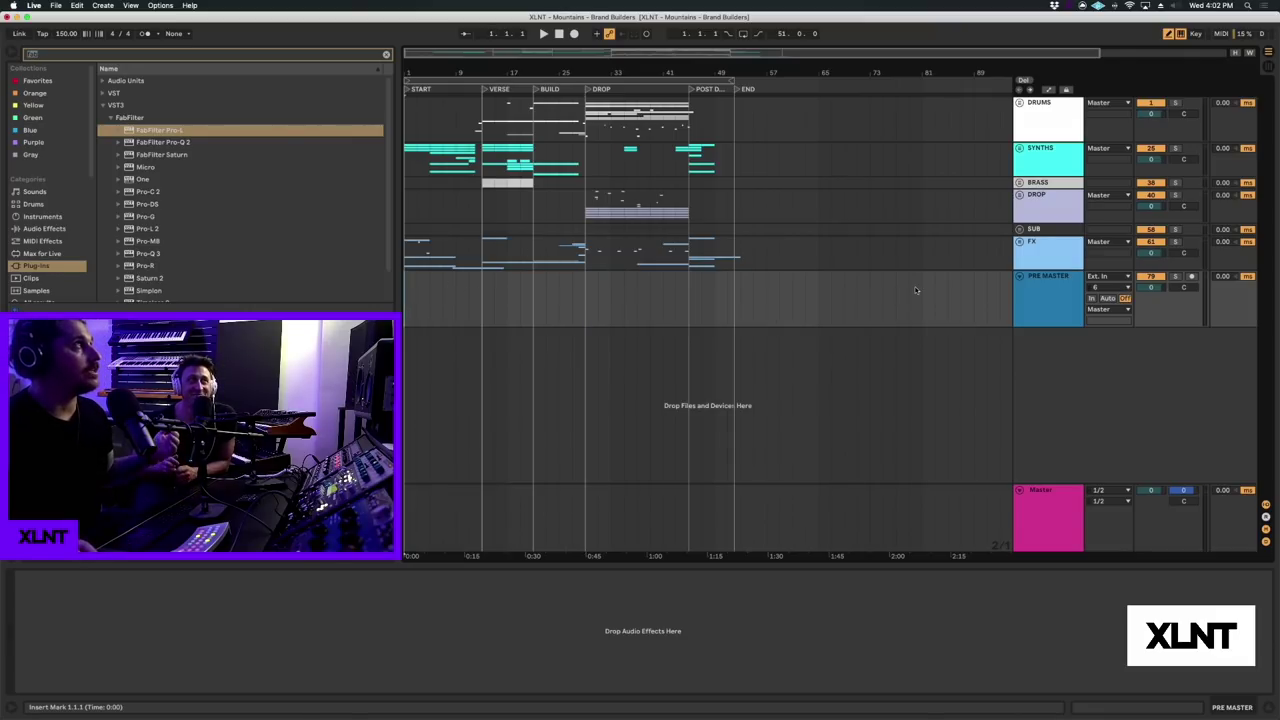
scroll(915, 288, right, 1)
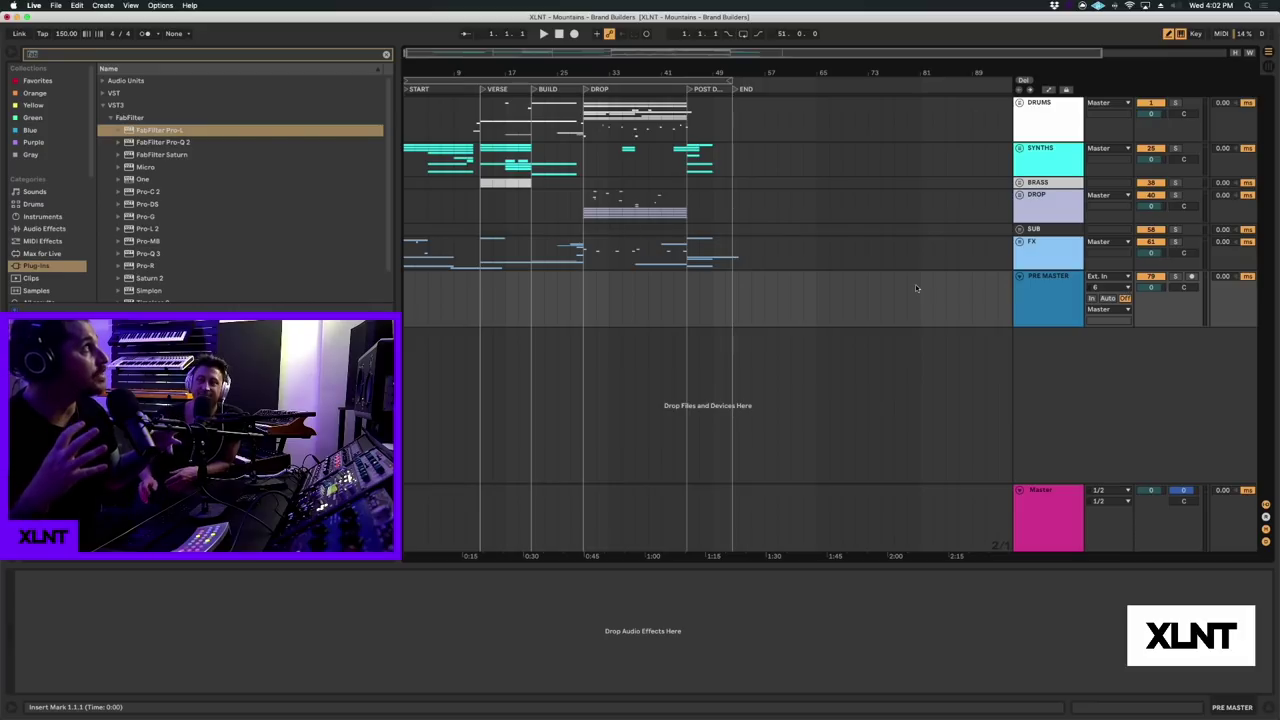
- Copy the MSTRBLSTR Stock rack from the Master to the PRE MASTER track and switch off the Master's original
click(1033, 521)
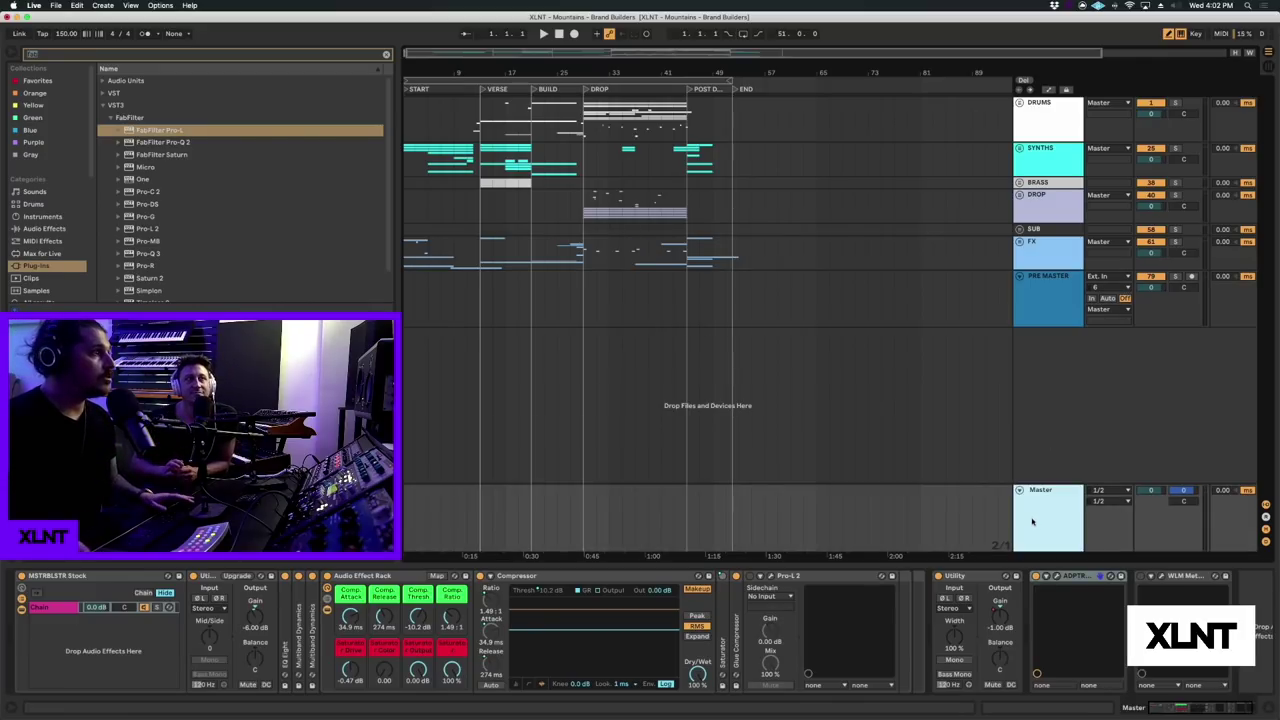
click(3, 565)
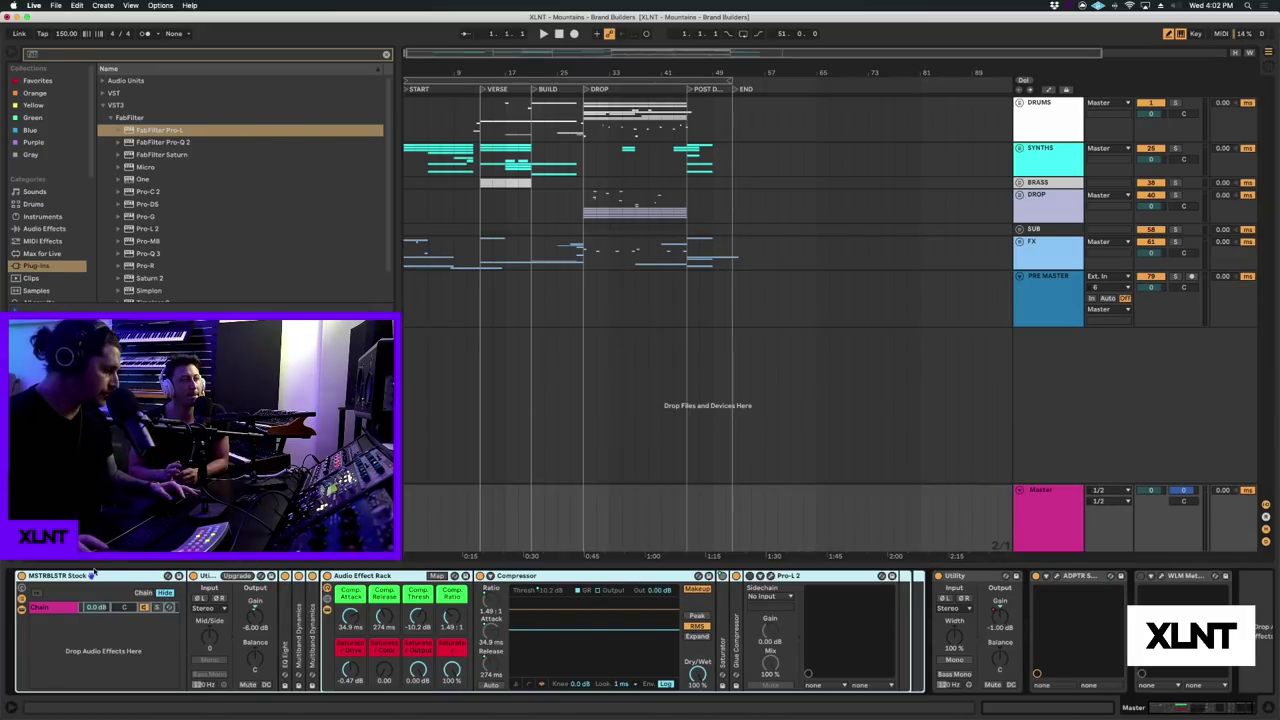
click(21, 576)
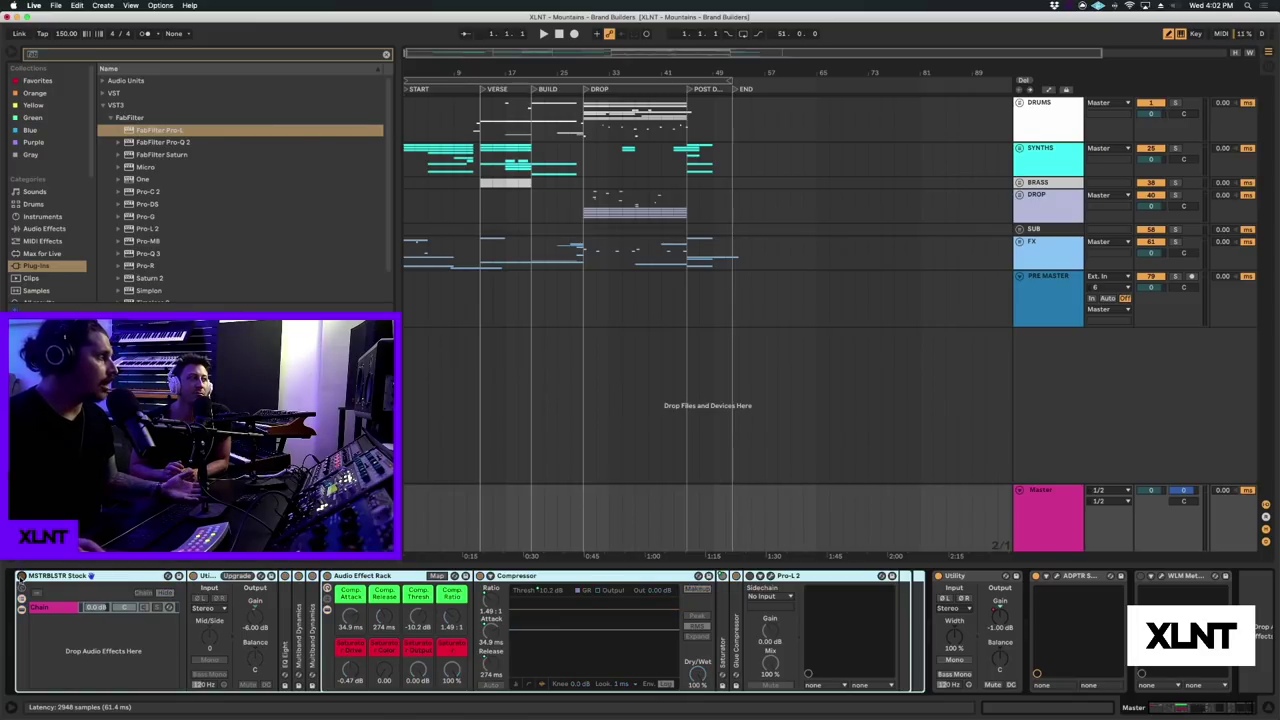
click(1022, 297)
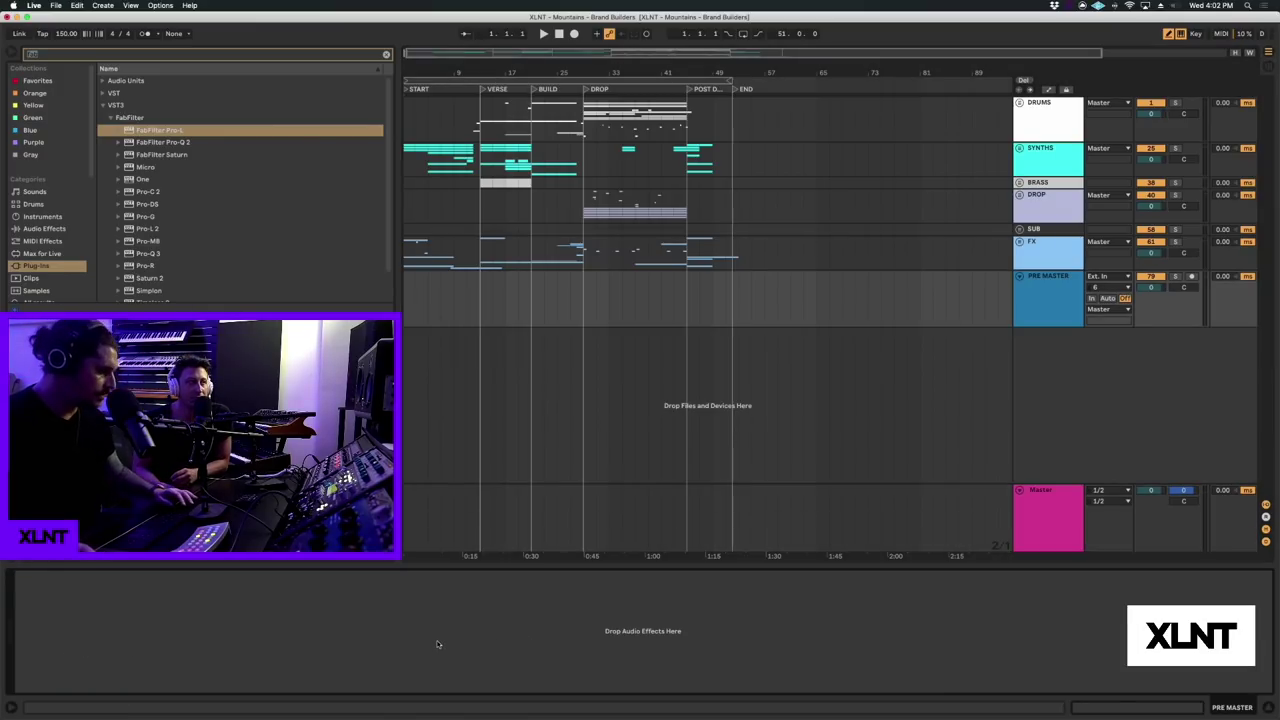
key(super+v)
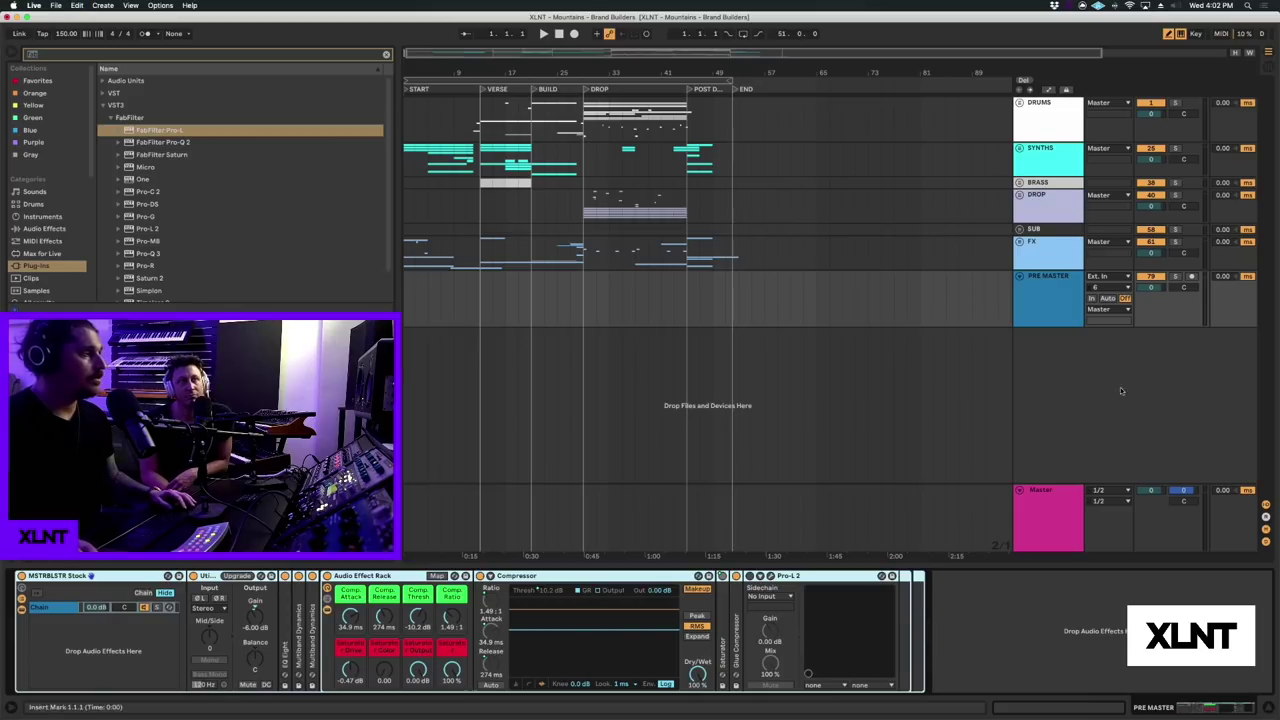
- Set the PRE MASTER track's input monitoring to In
click(1099, 279)
click(1097, 285)
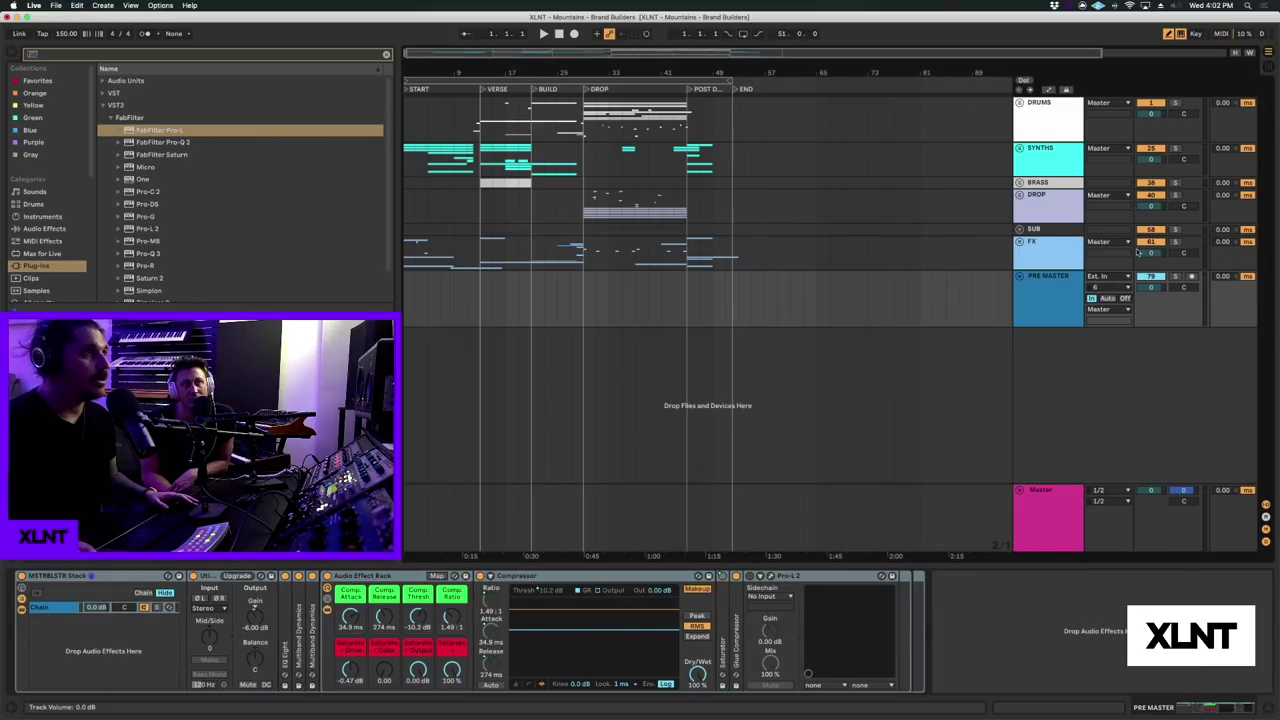
click(1019, 242)
click(1019, 242)
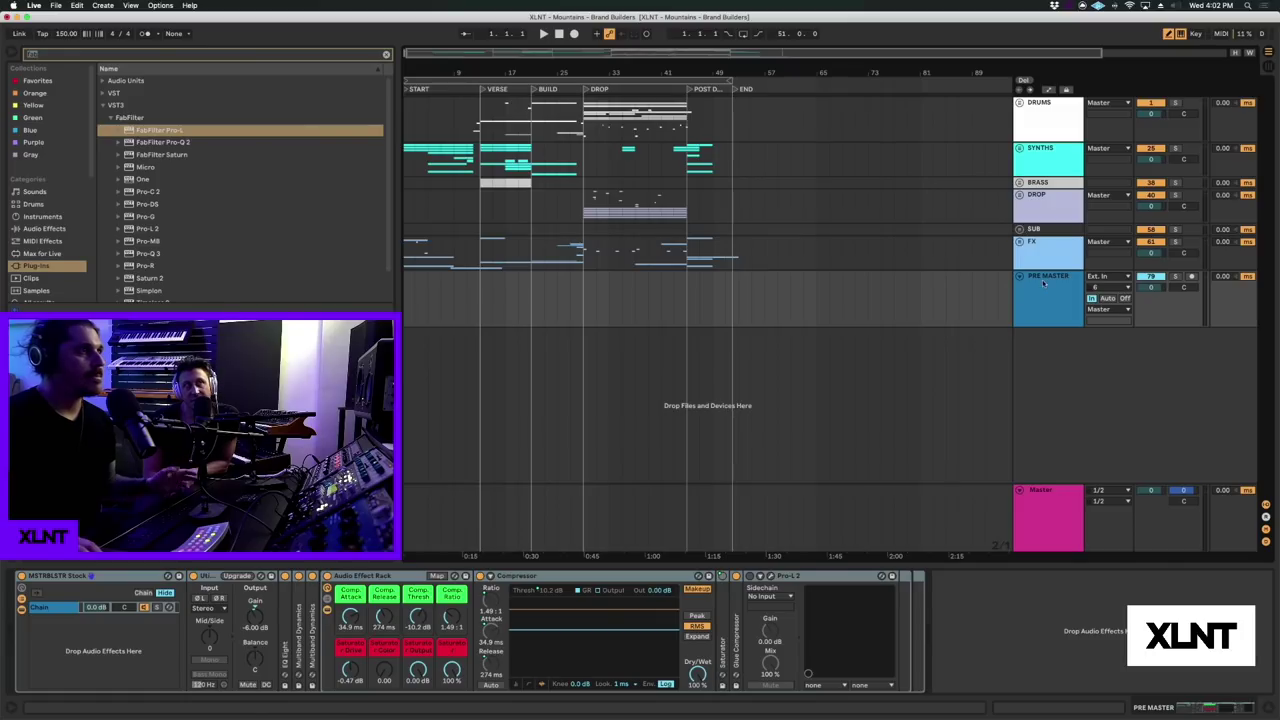
- Select the DRUMS, DROP, SUB and FX groups together and route their audio output to PRE MASTER
click(1044, 283)
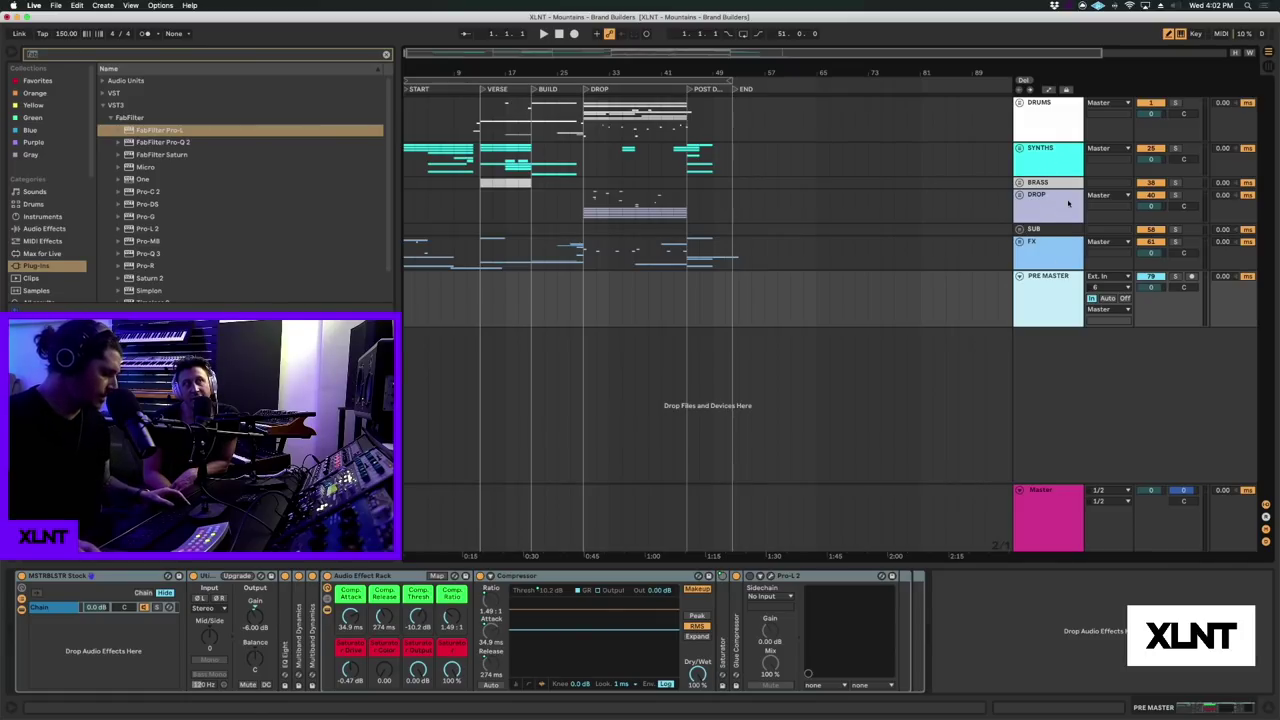
click(1057, 228)
click(1043, 224)
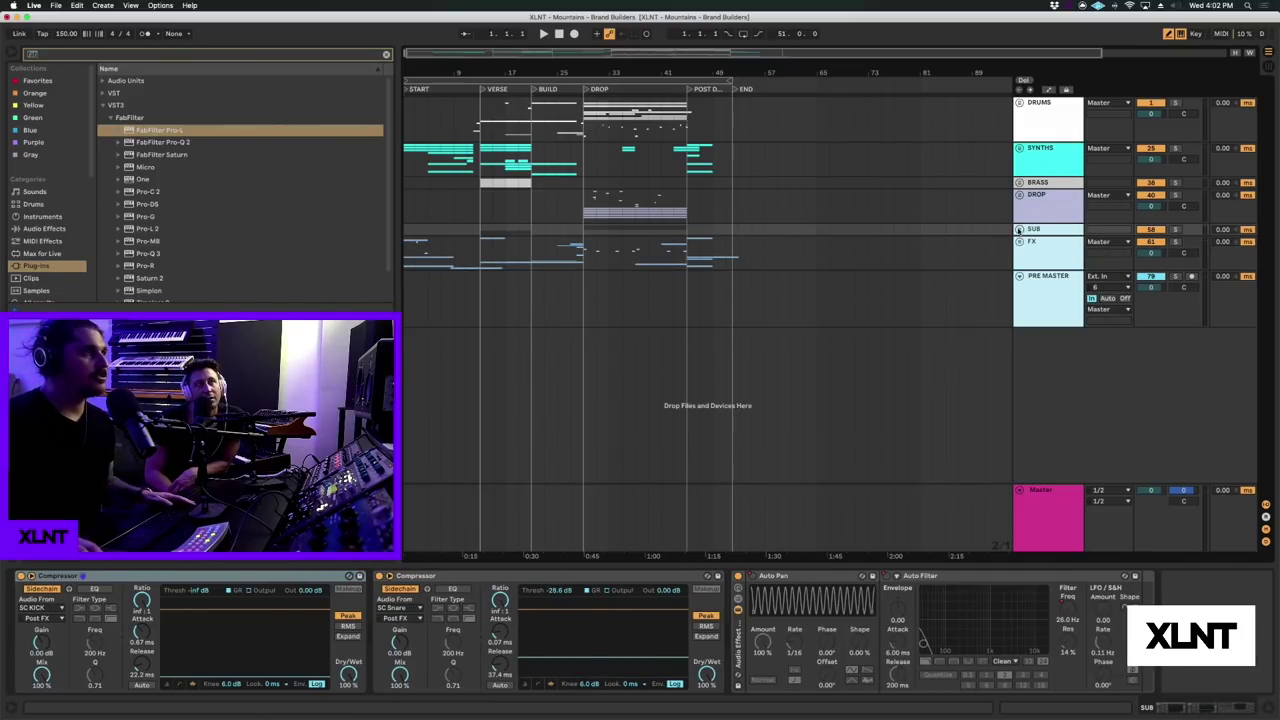
click(1019, 230)
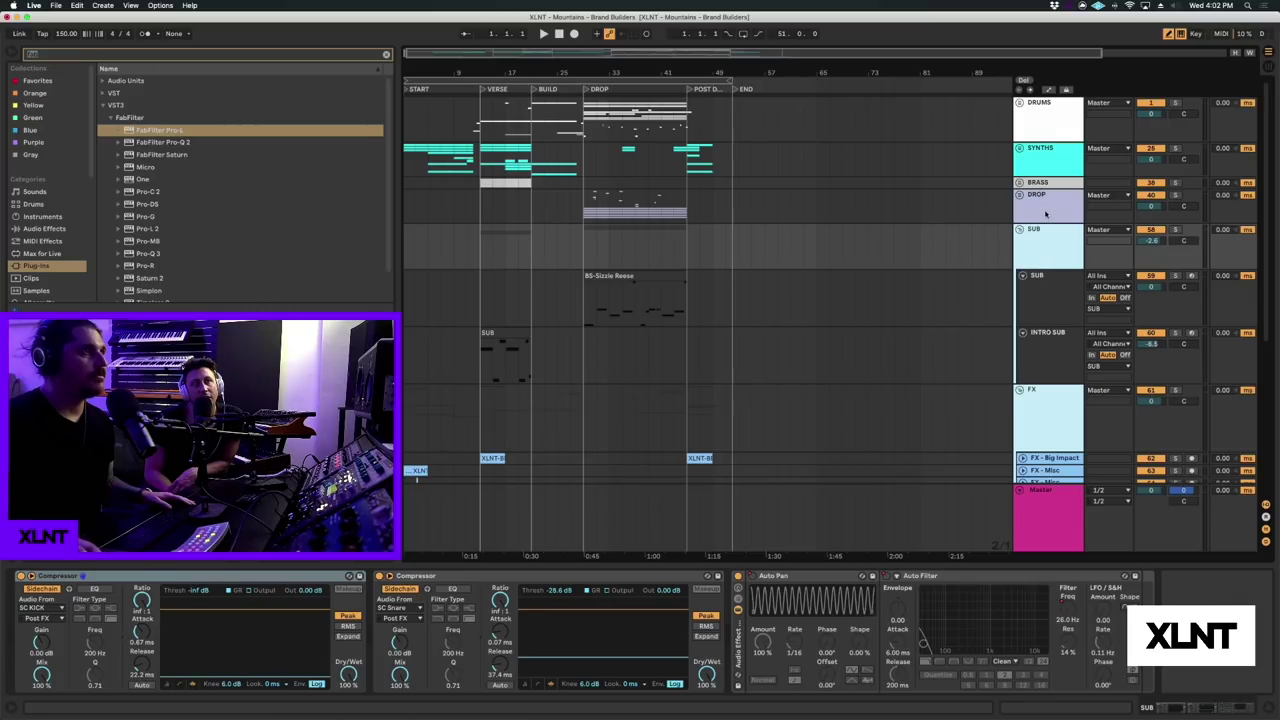
click(1045, 213)
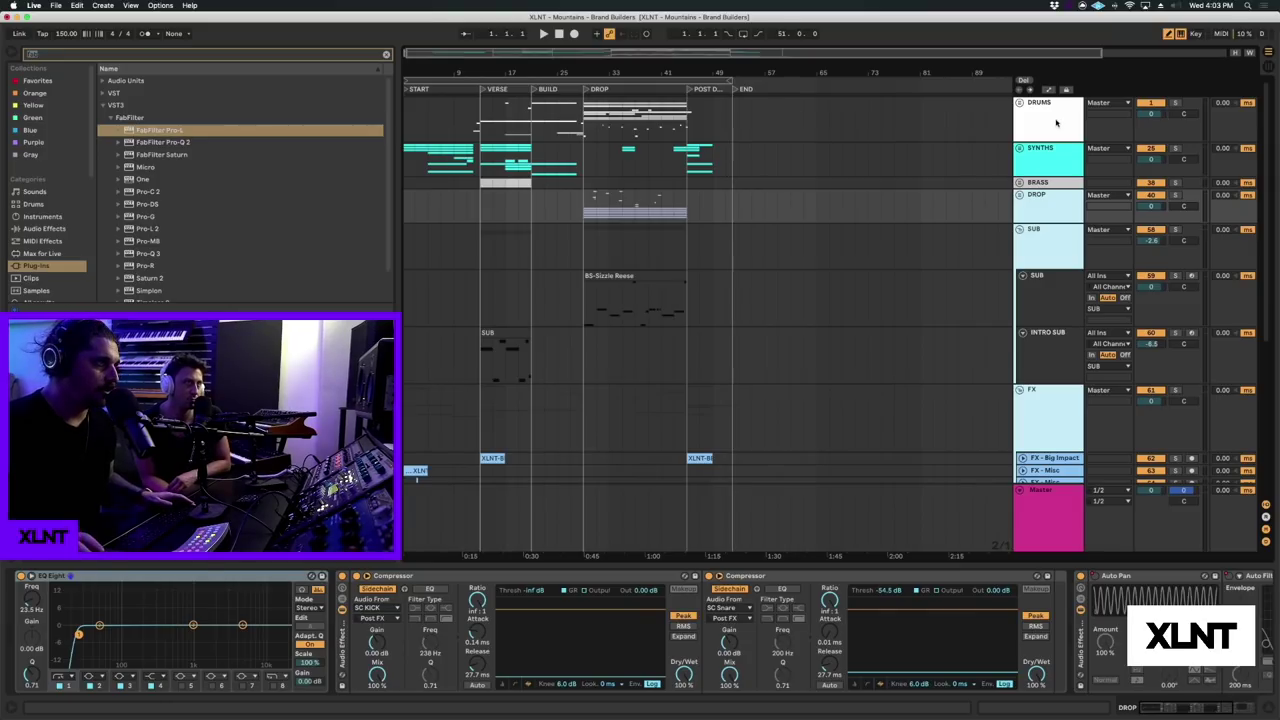
click(1051, 128)
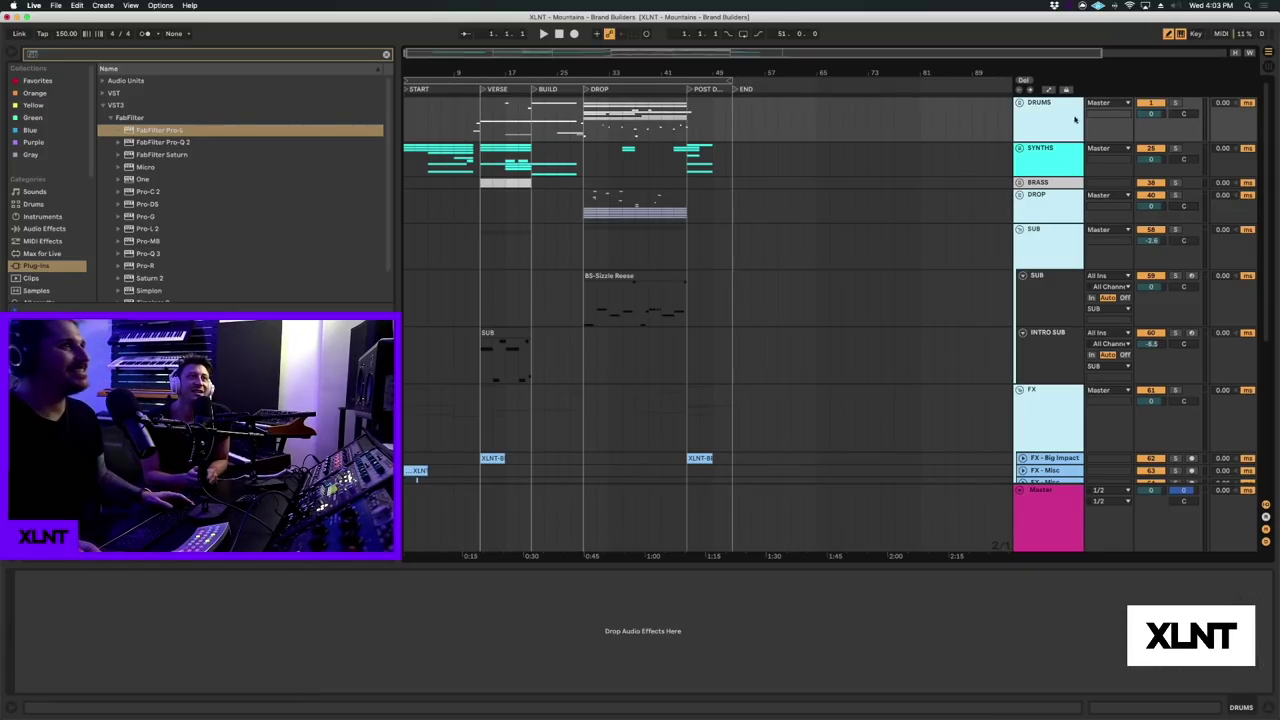
click(1106, 104)
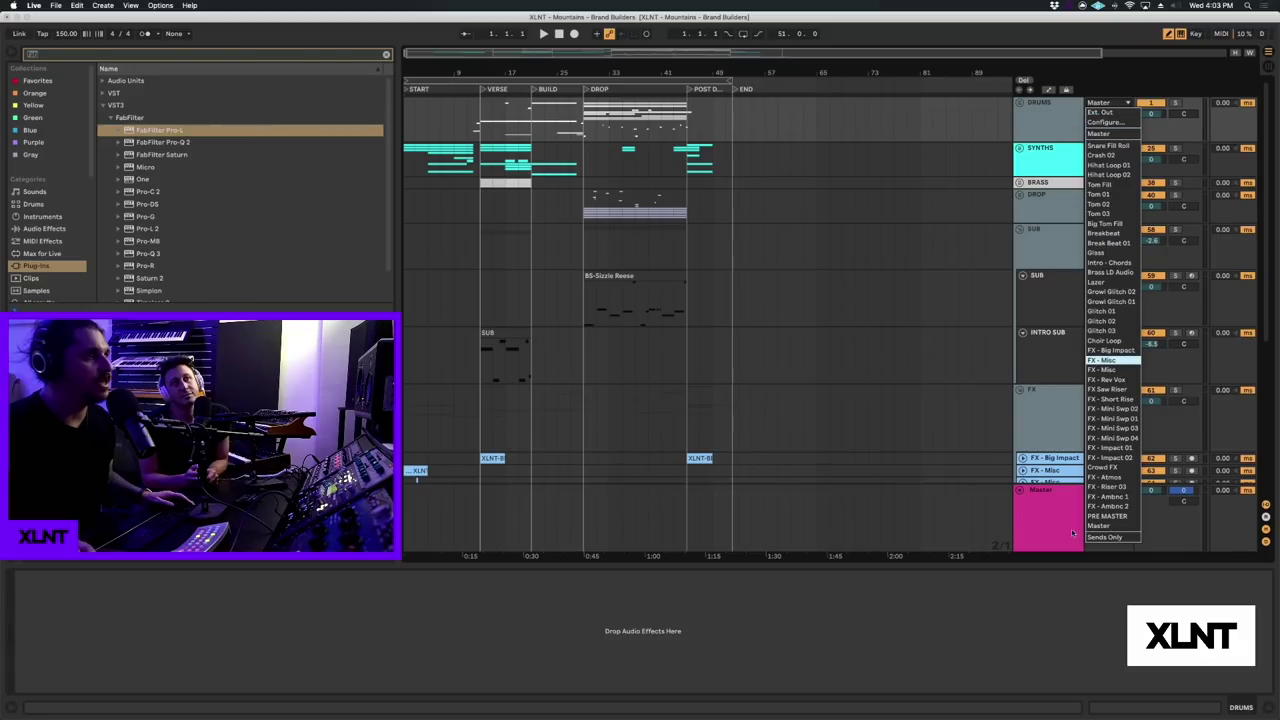
click(1100, 133)
click(1099, 104)
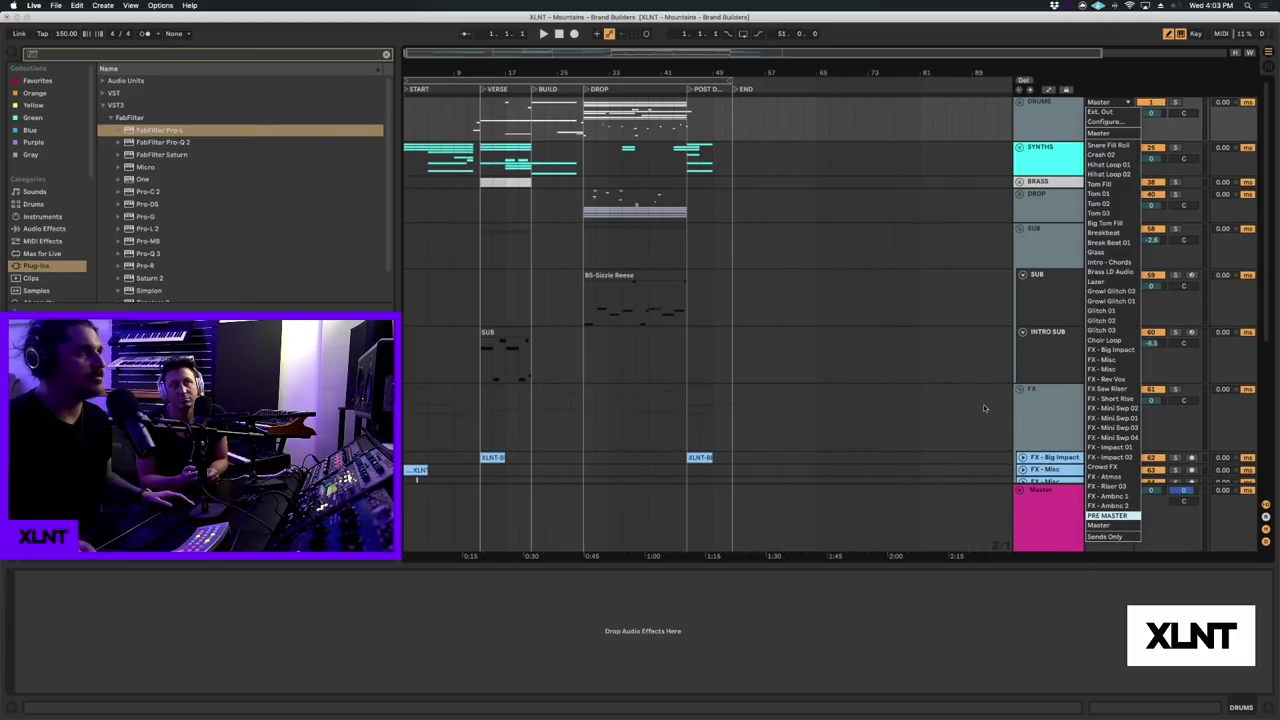
key(Return)
- Arm the PRE MASTER track and start playback from the verse at bar 13
scroll(1040, 400, down, 6)
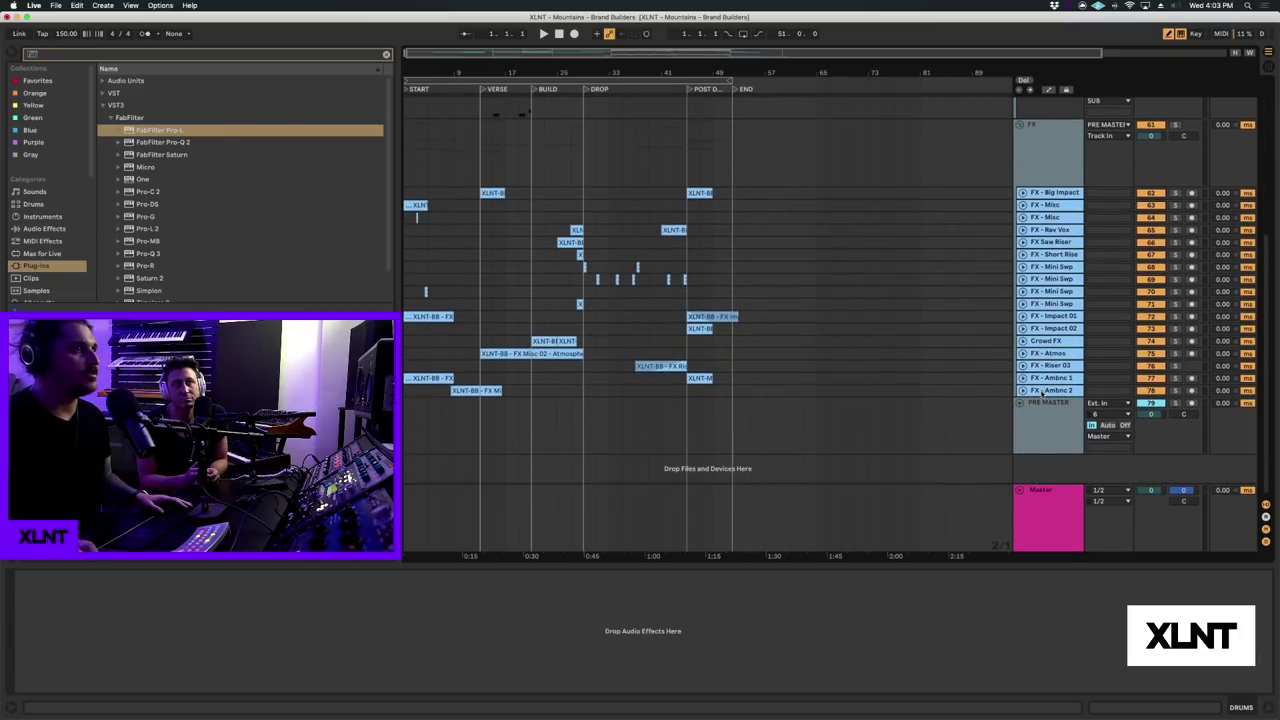
click(1190, 403)
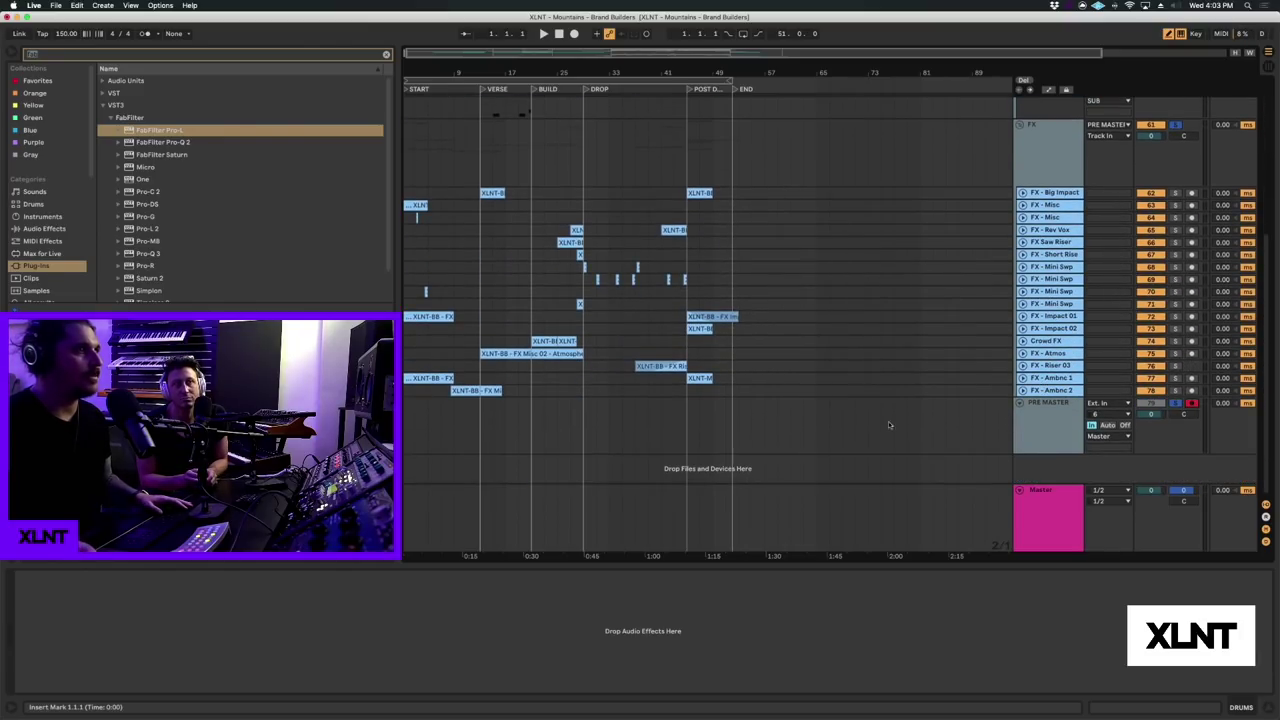
key(space)
click(480, 420)
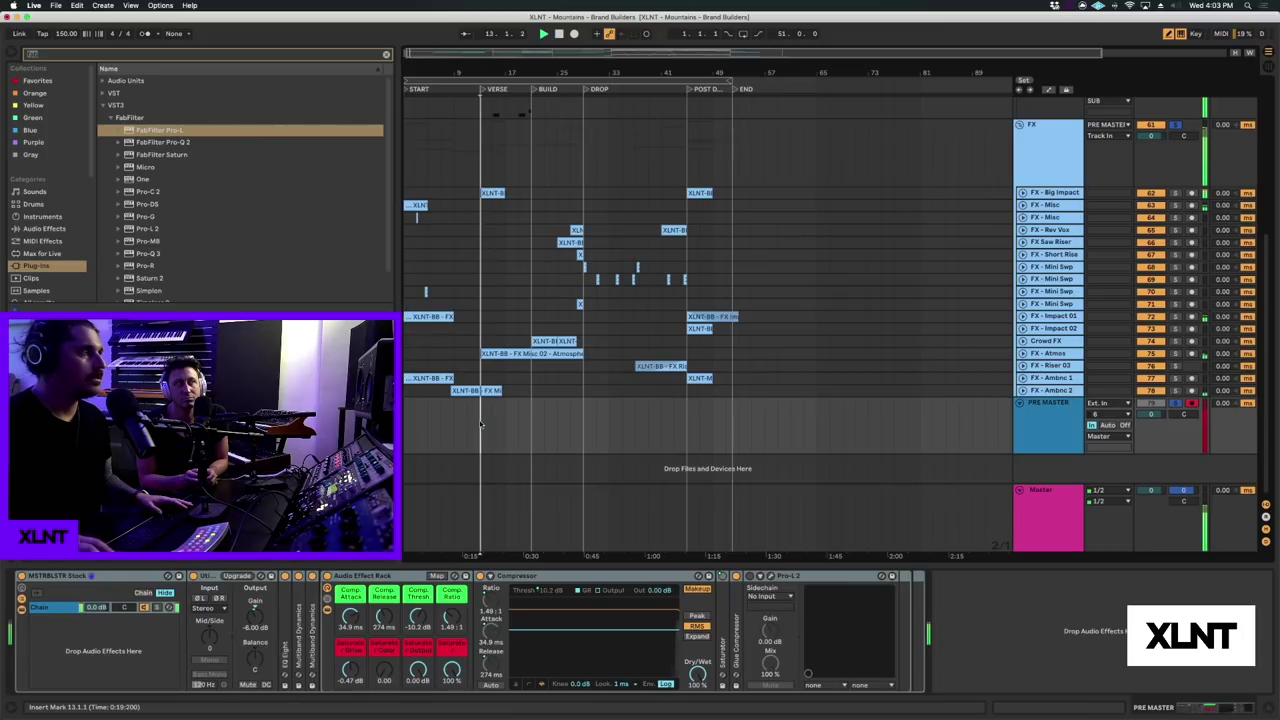
- Turn off solo on the routed group tracks and replay the verse from bar 13
scroll(963, 415, up, 10)
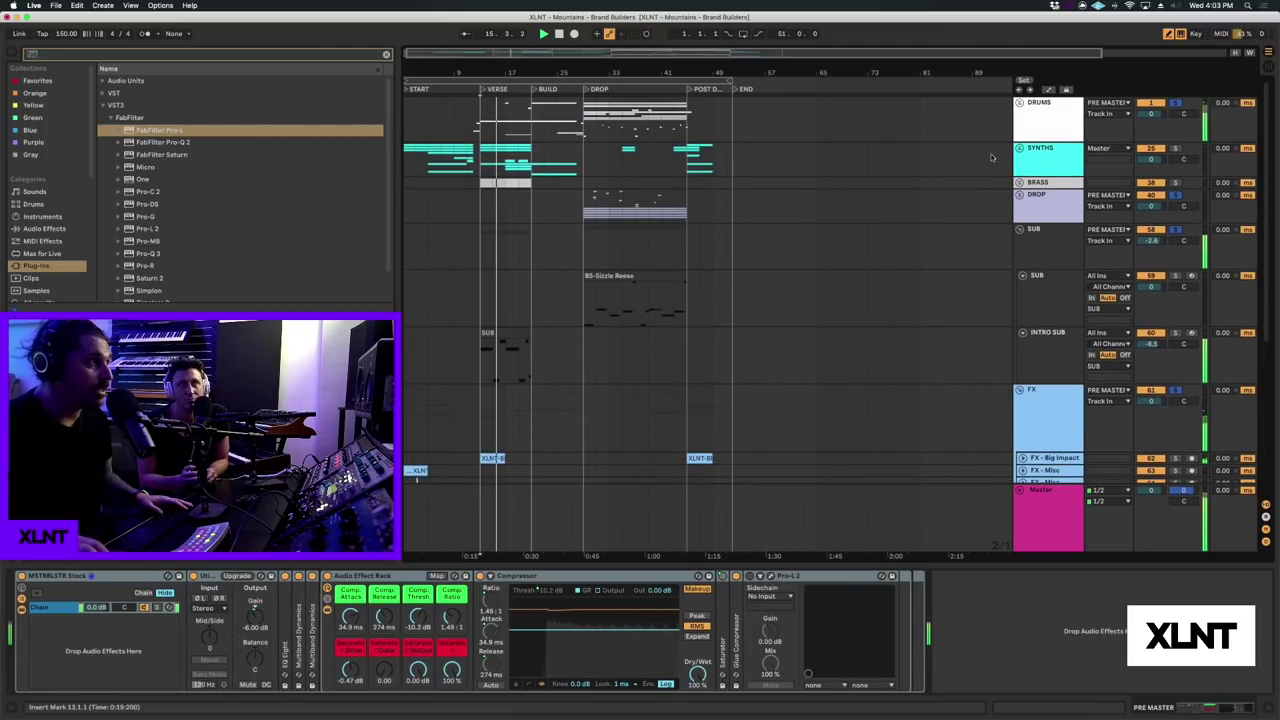
key(space)
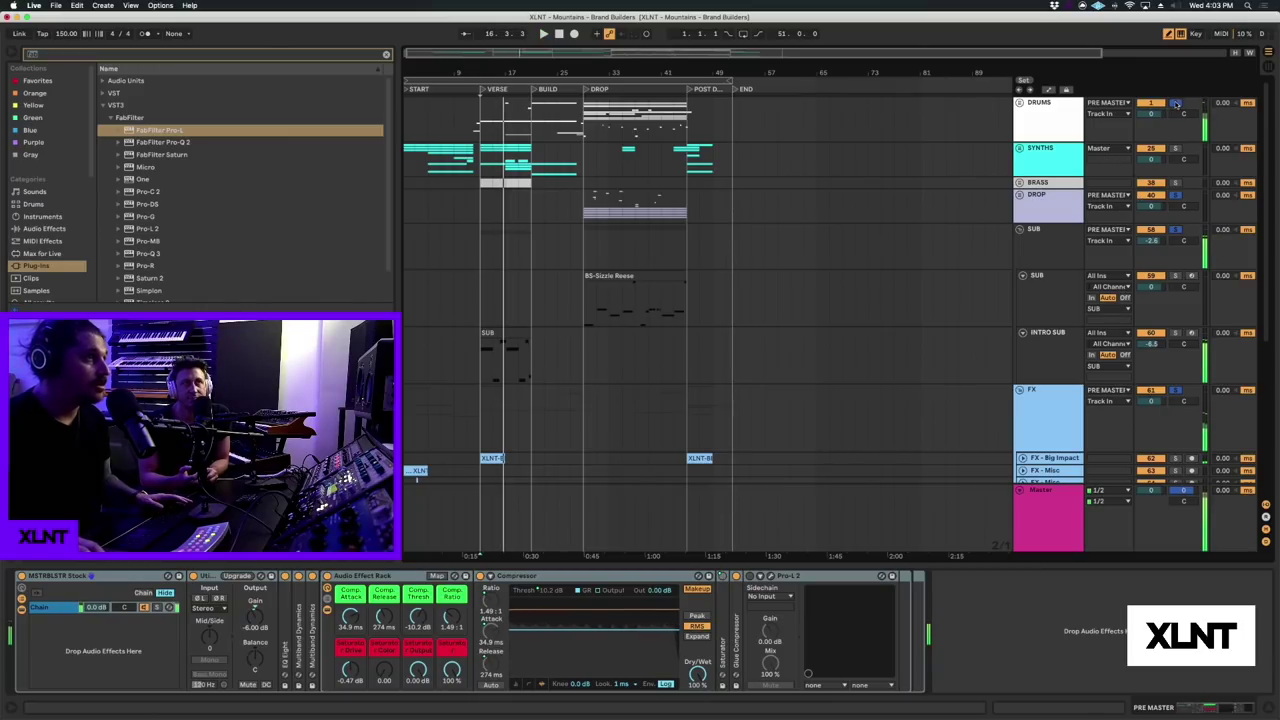
key(space)
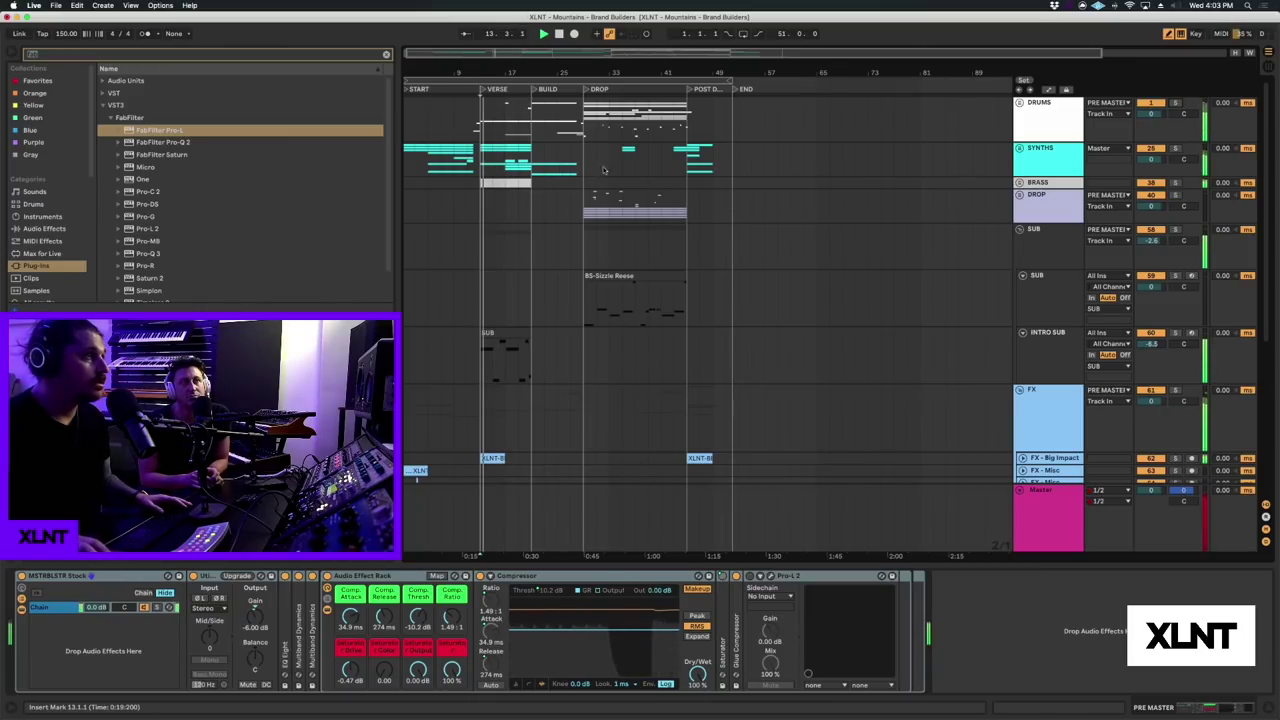
- Compare the Master and PRE MASTER device chains during playback, and move the insert marker to the drop at bar 29
key(Up)
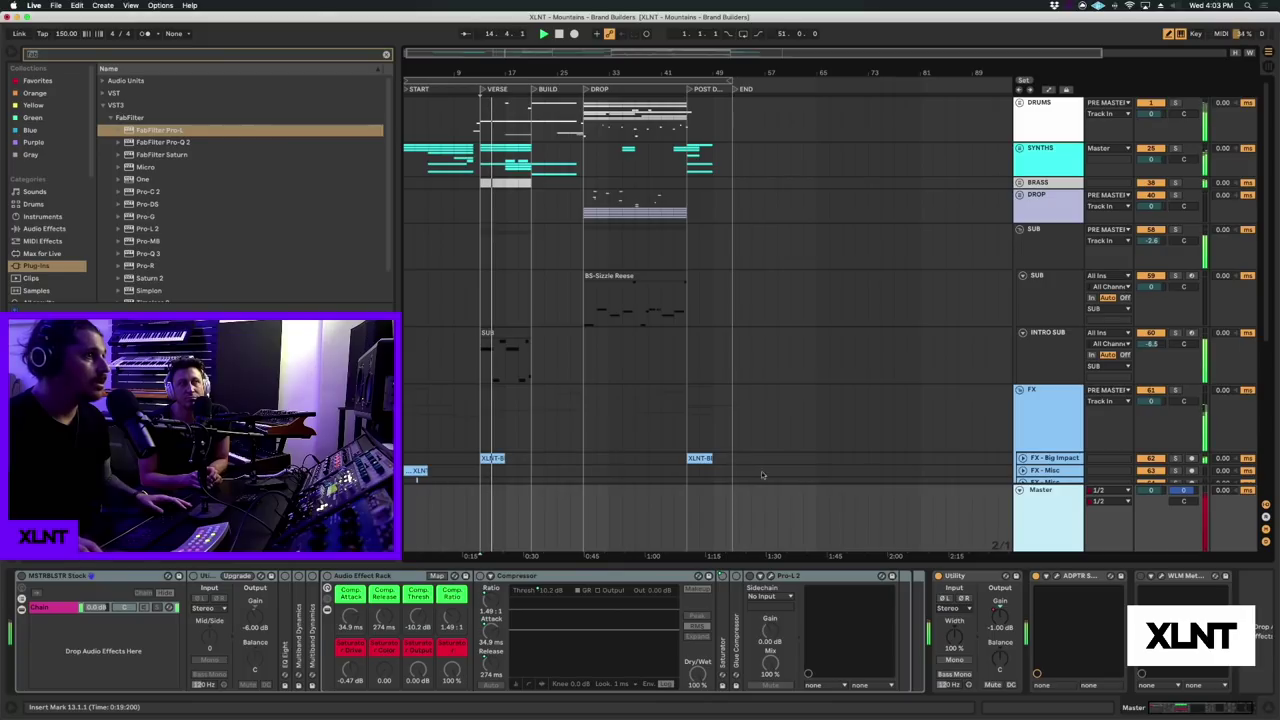
scroll(1030, 459, down, 5)
key(Down)
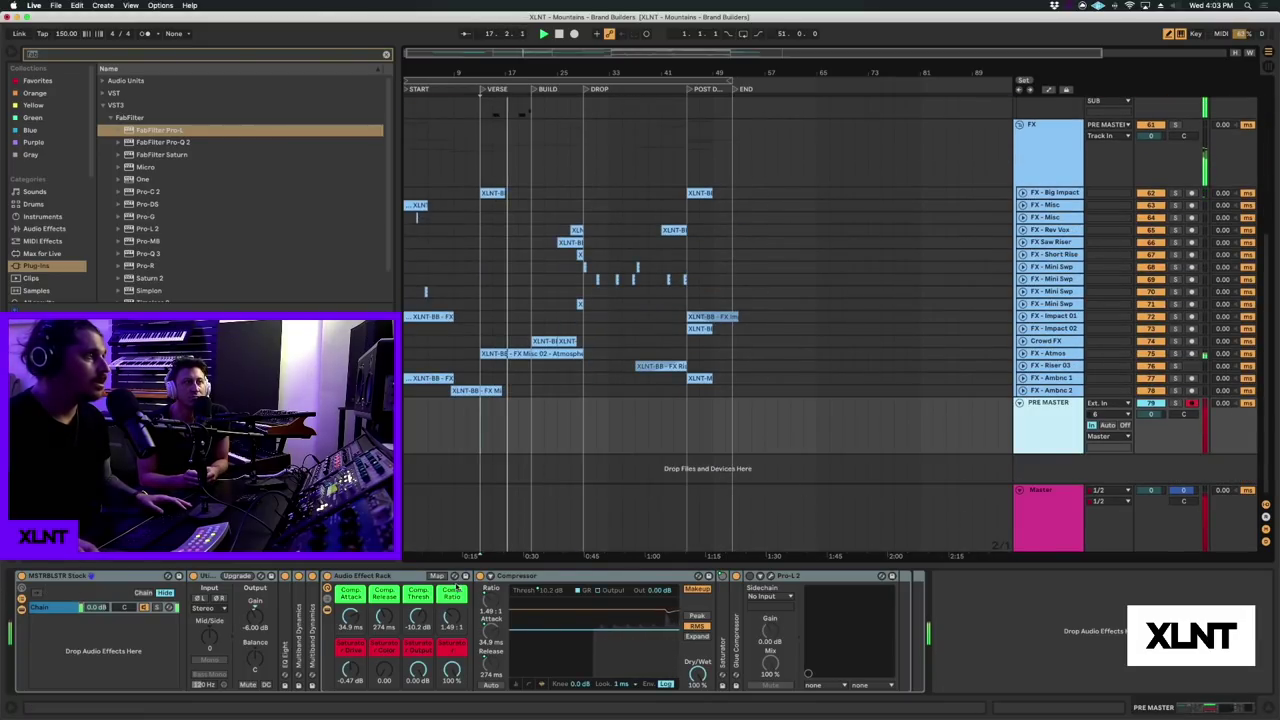
click(585, 186)
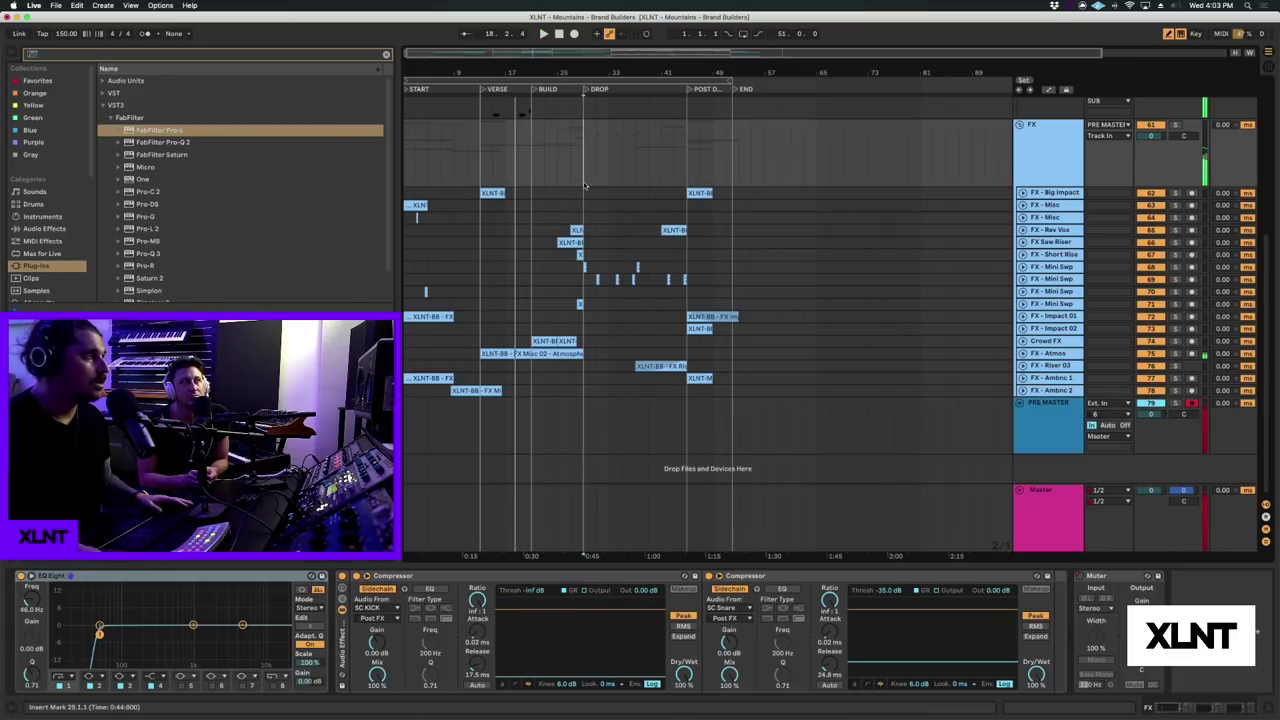
- Undo the rerouting of the DRUMS, DROP, SUB and FX group outputs to PRE MASTER
scroll(744, 195, up, 5)
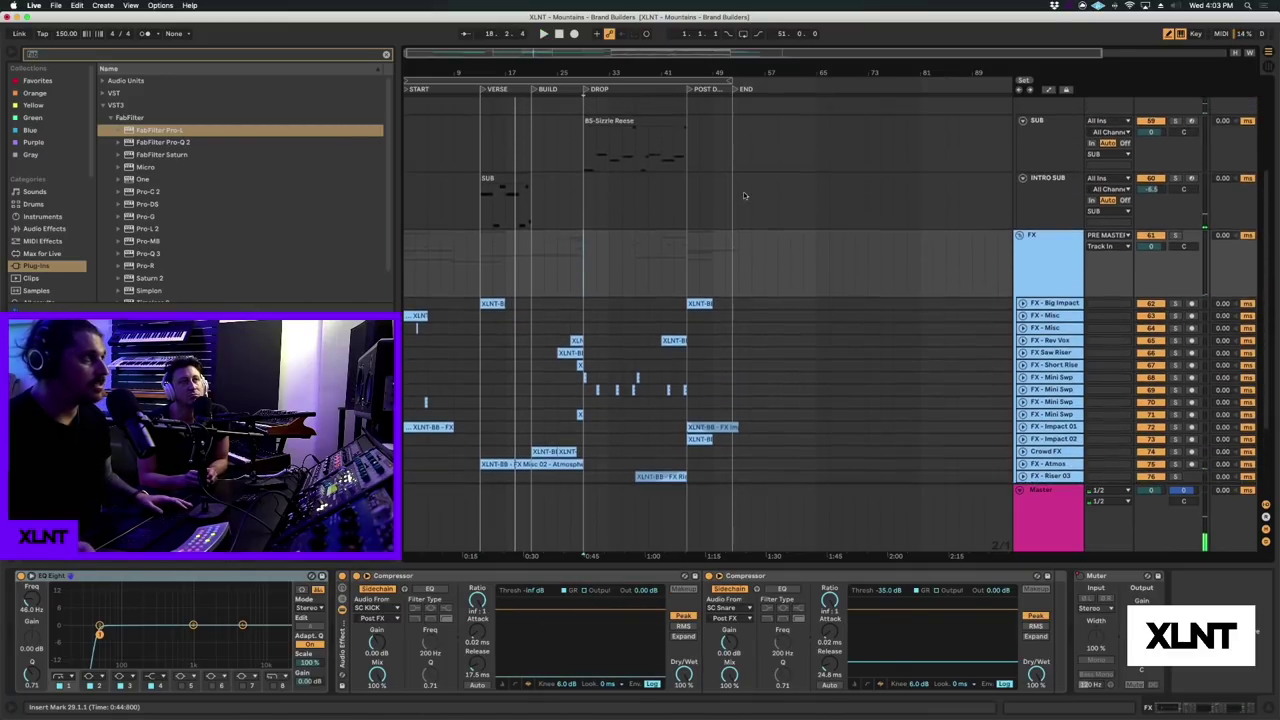
click(606, 210)
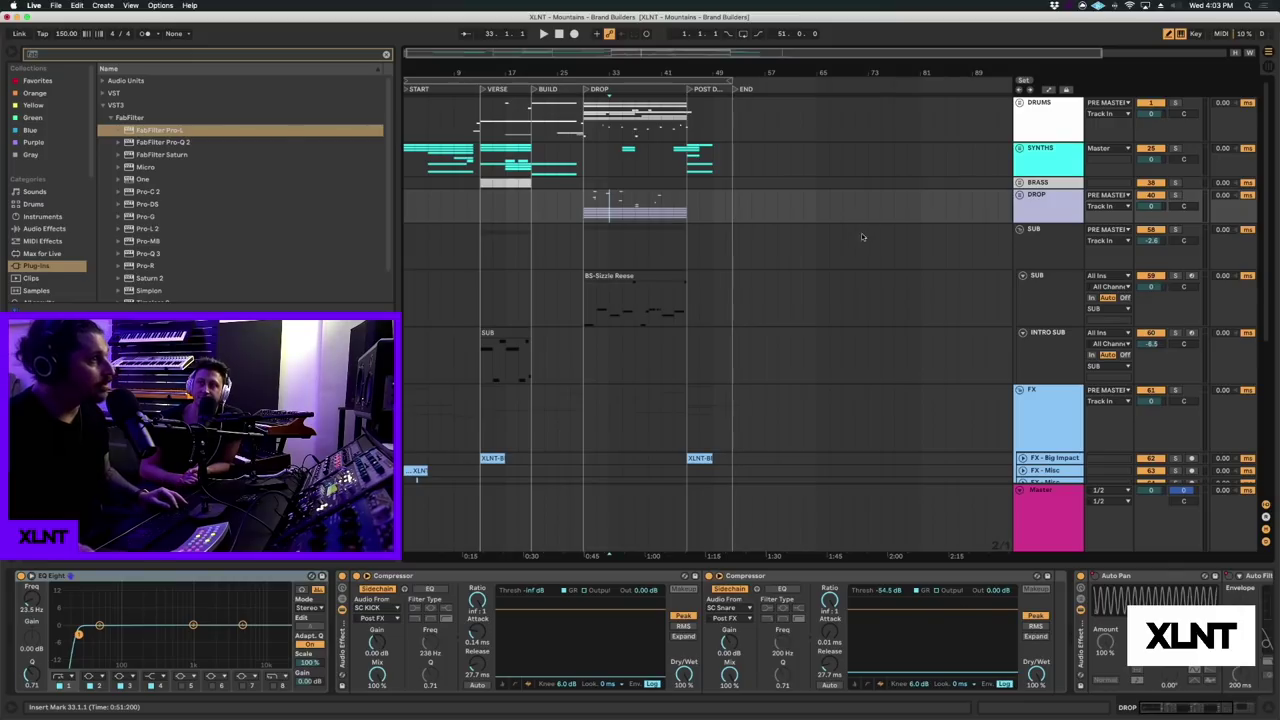
key(super+z)
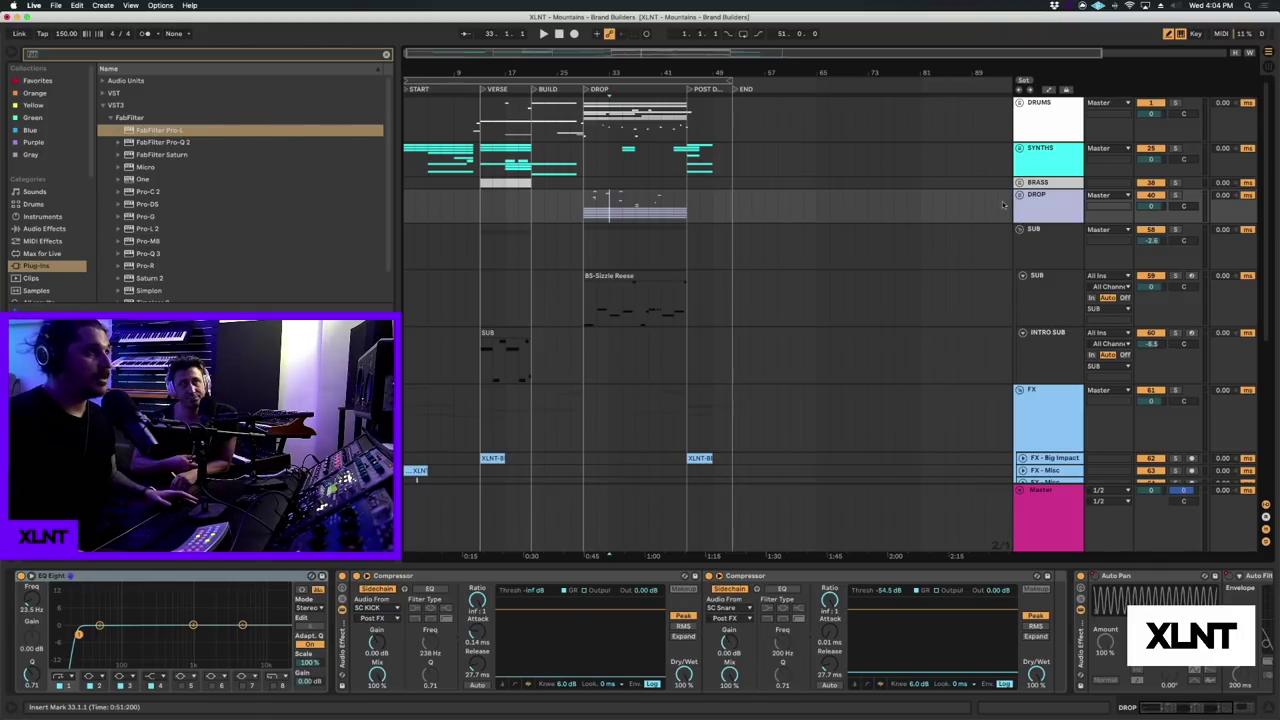
- Collapse the SUB and FX group tracks in the arrangement
click(1056, 237)
click(1020, 229)
click(1021, 253)
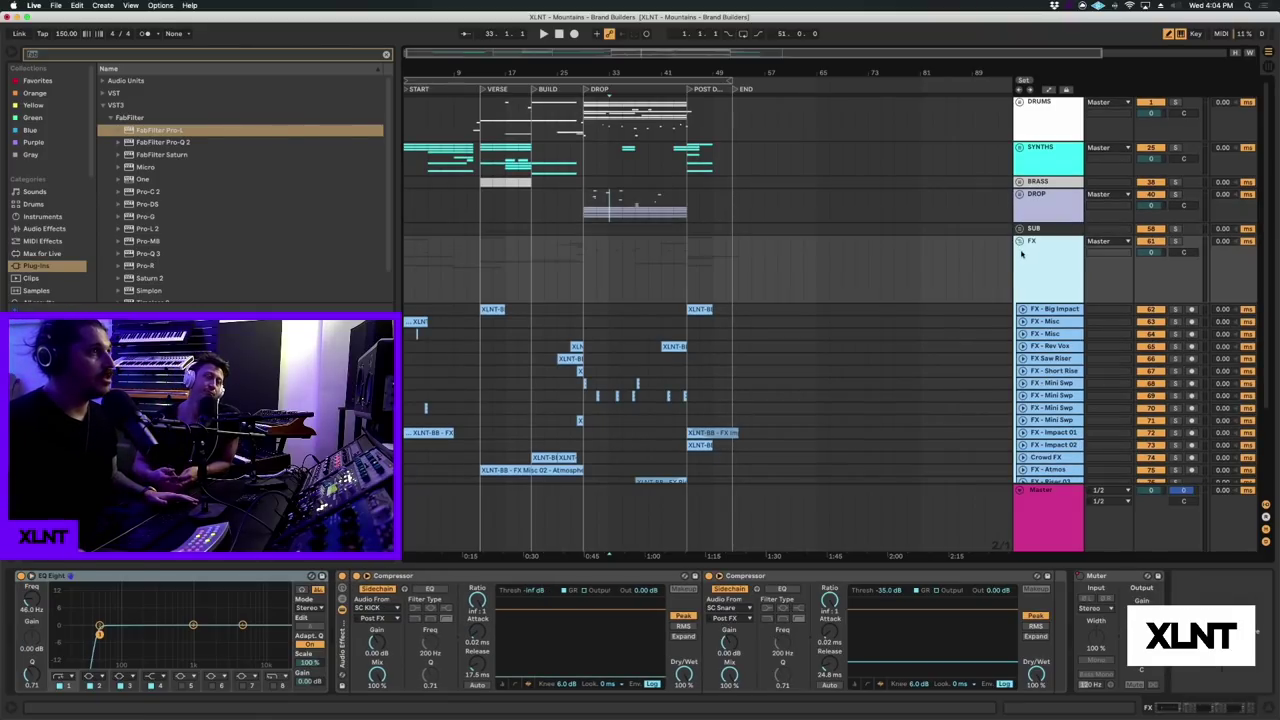
click(1020, 242)
- Delete the PRE MASTER track along with its MSTRBLSTR Stock mastering rack
click(1038, 295)
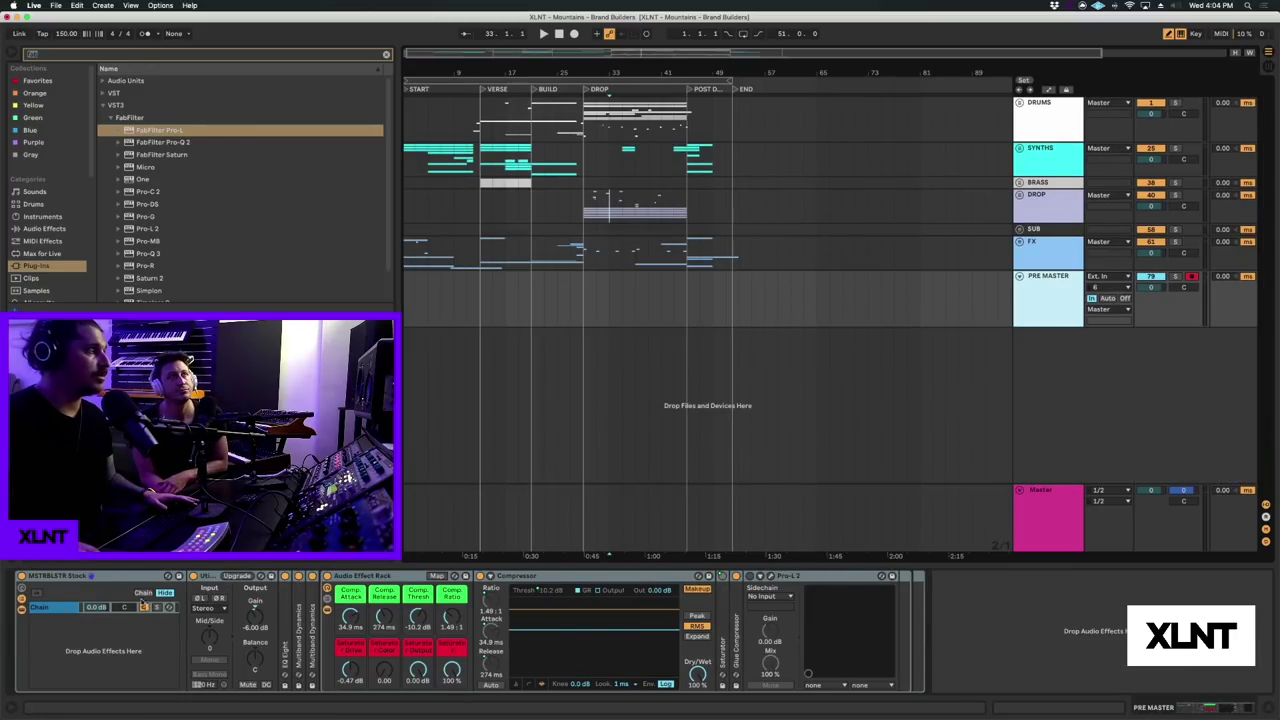
click(57, 582)
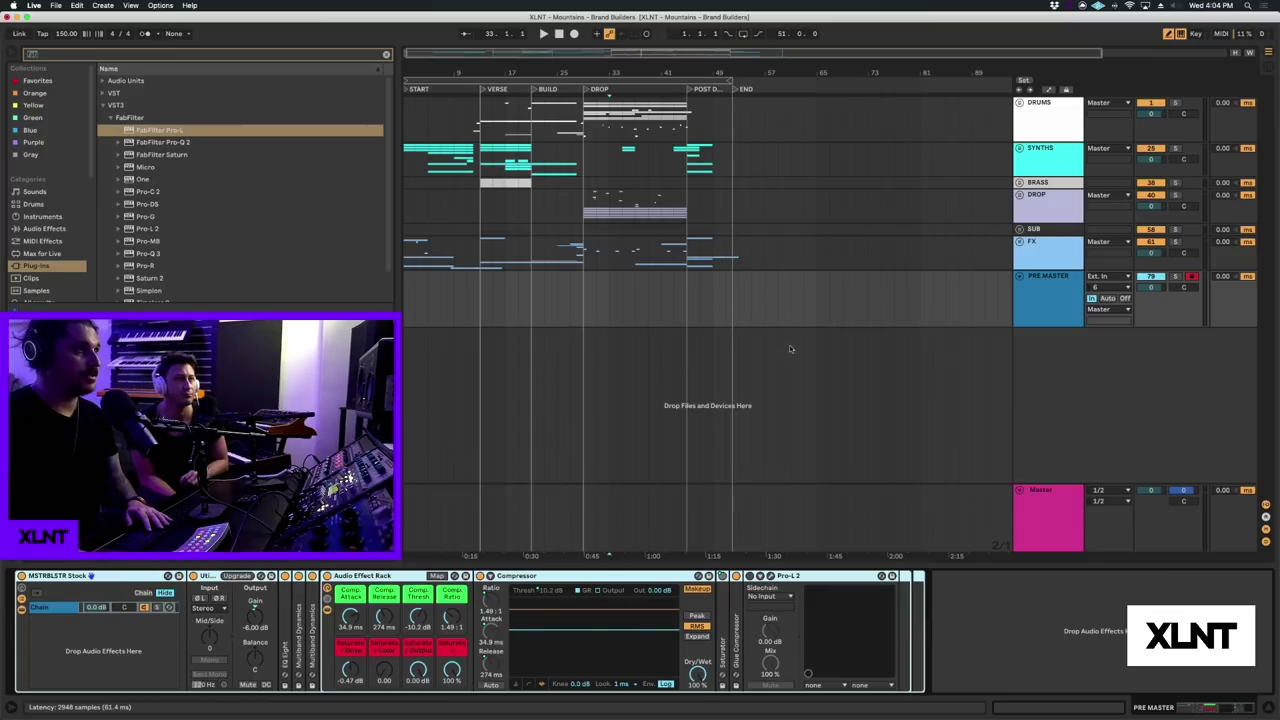
key(super+a)
key(Delete)
click(1068, 293)
key(Delete)
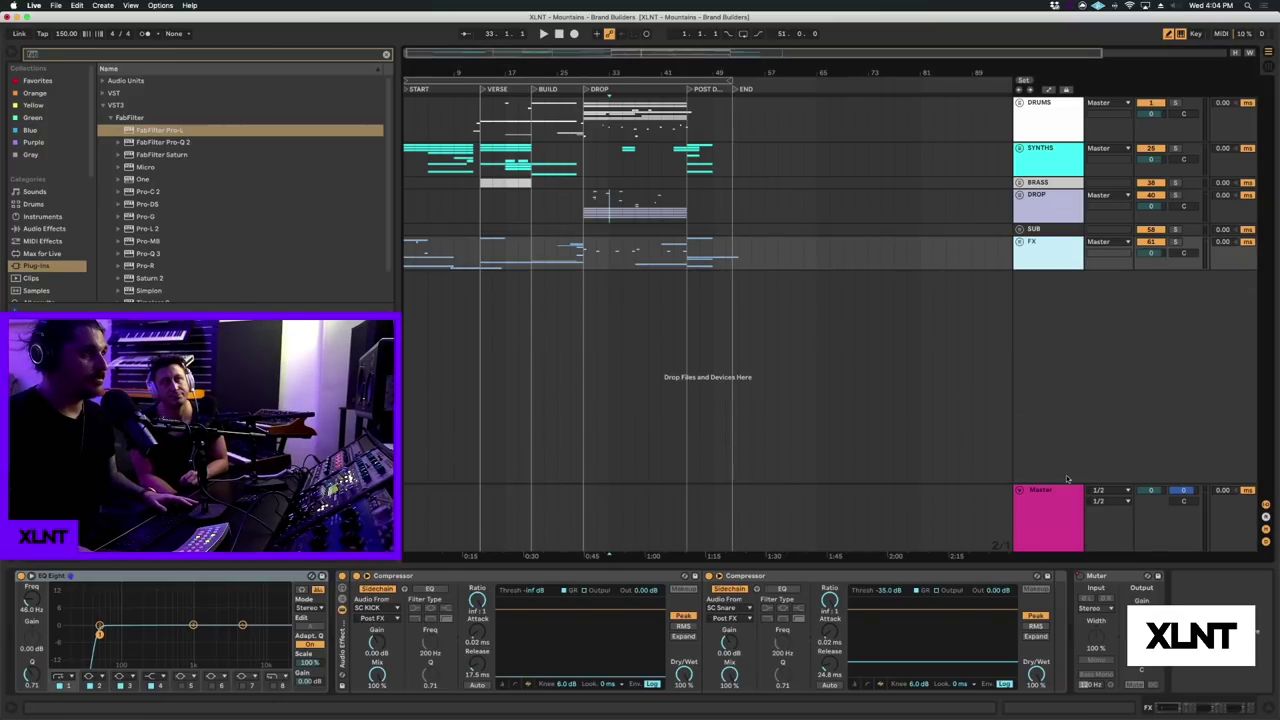
- Show the Master track's devices, enable the WLM Meter and switch off the ADPTR plug-in
click(1110, 515)
click(1152, 577)
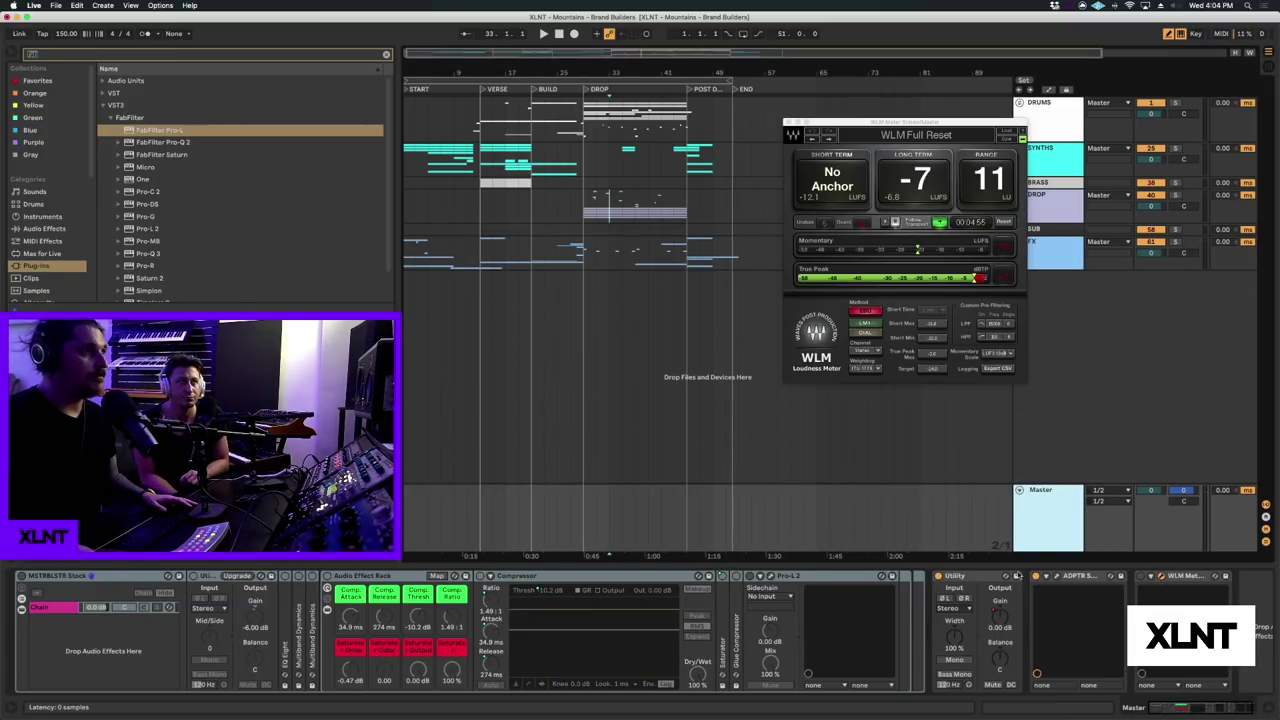
click(1037, 577)
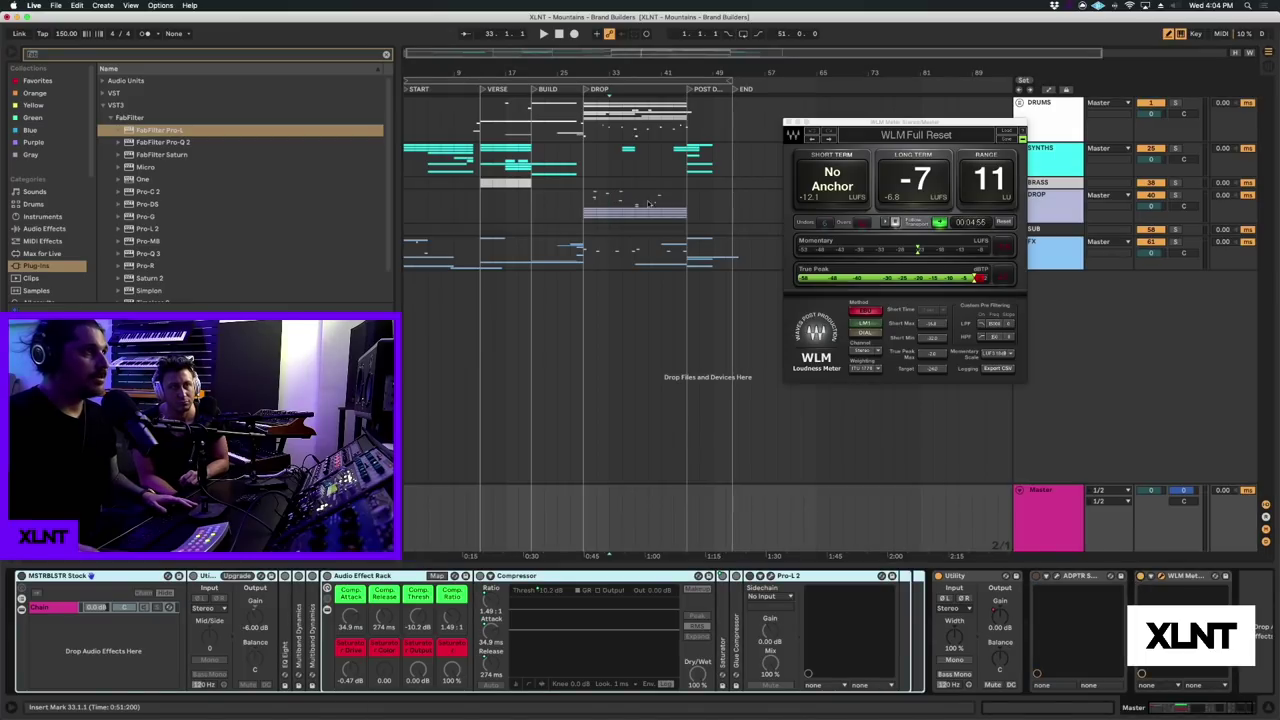
- Play the drop from bar 29 and bring up the Master track's device chain
click(587, 180)
key(space)
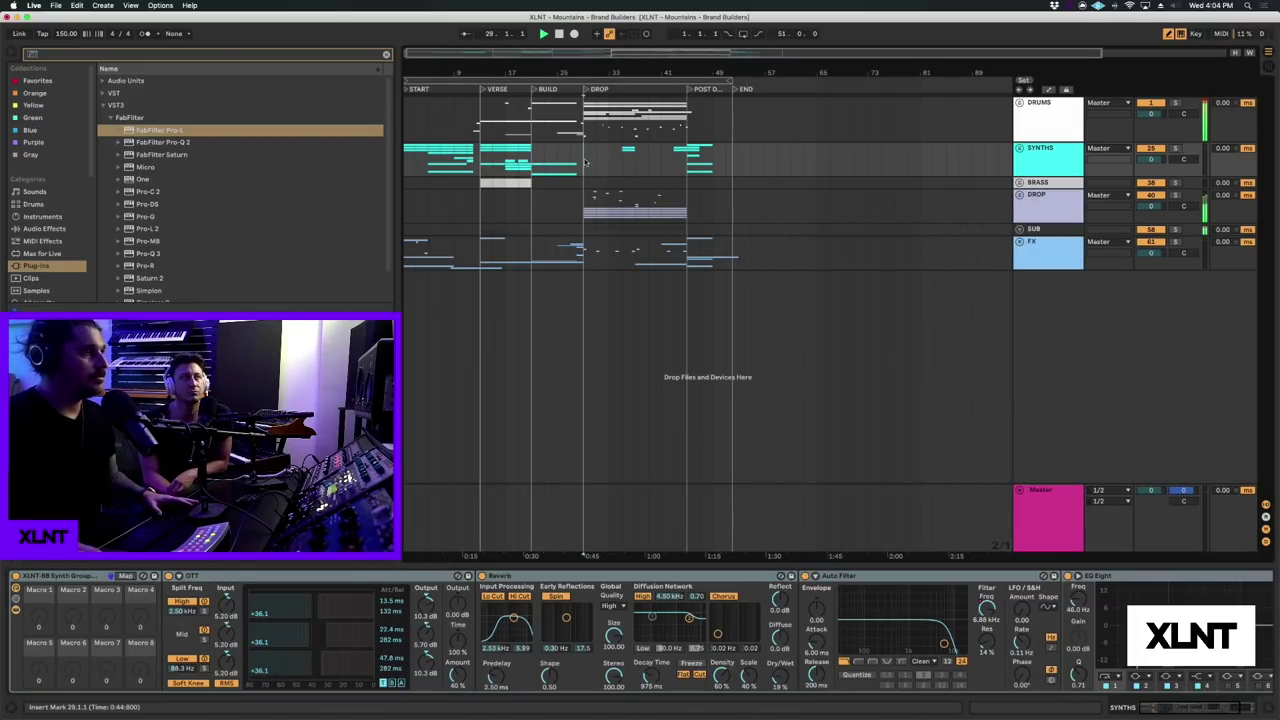
click(1037, 535)
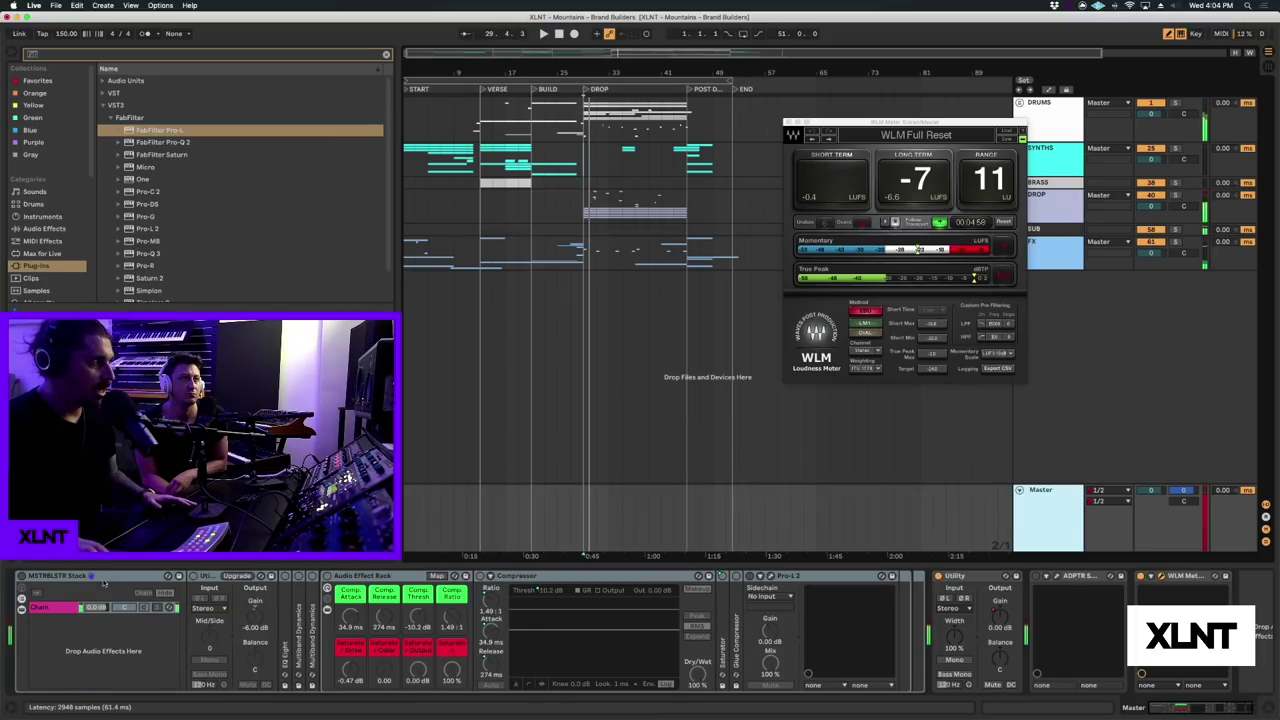
- Turn on the MSTRBLSTR Stock rack on the Master, check the drop's momentary loudness and close the WLM Meter window
click(42, 577)
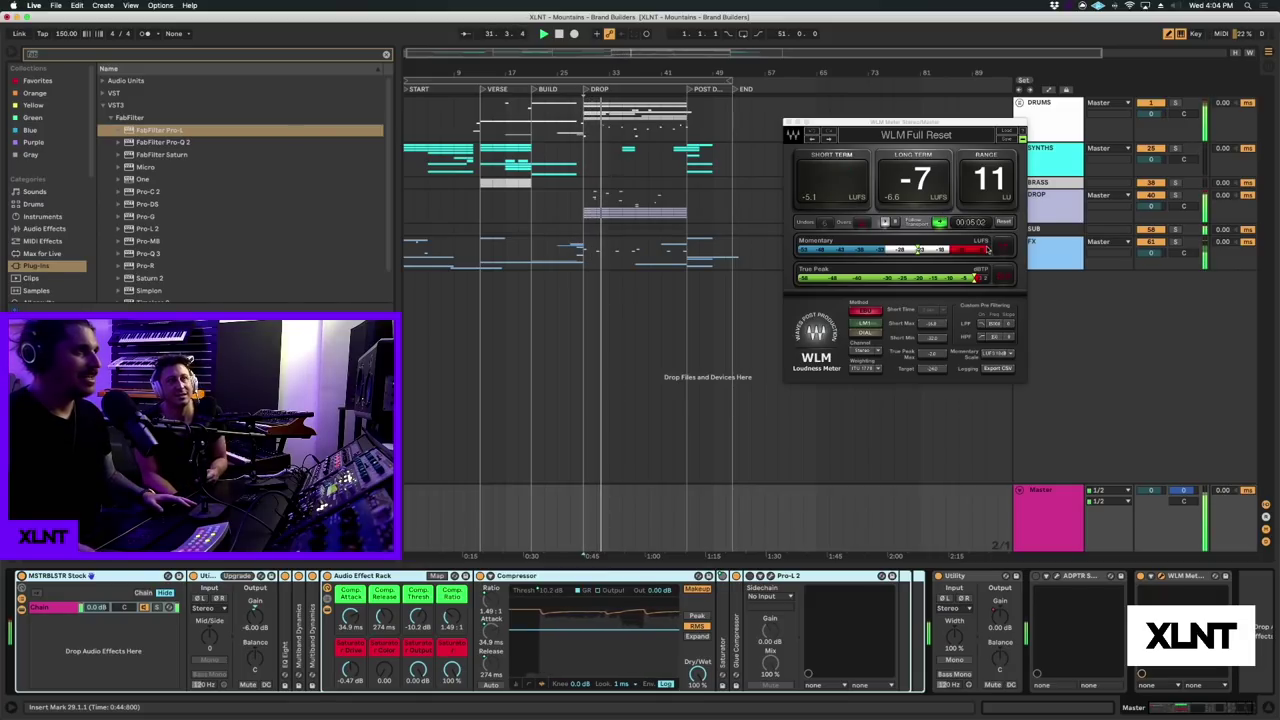
click(983, 252)
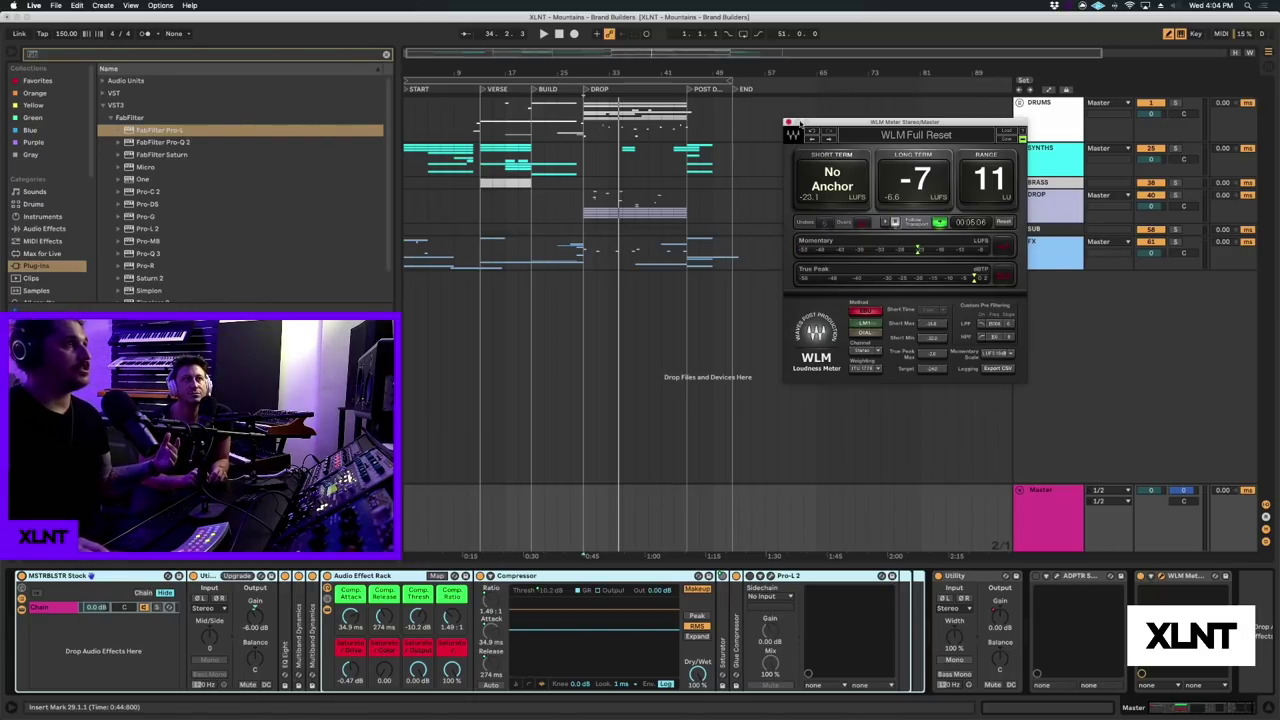
click(788, 122)
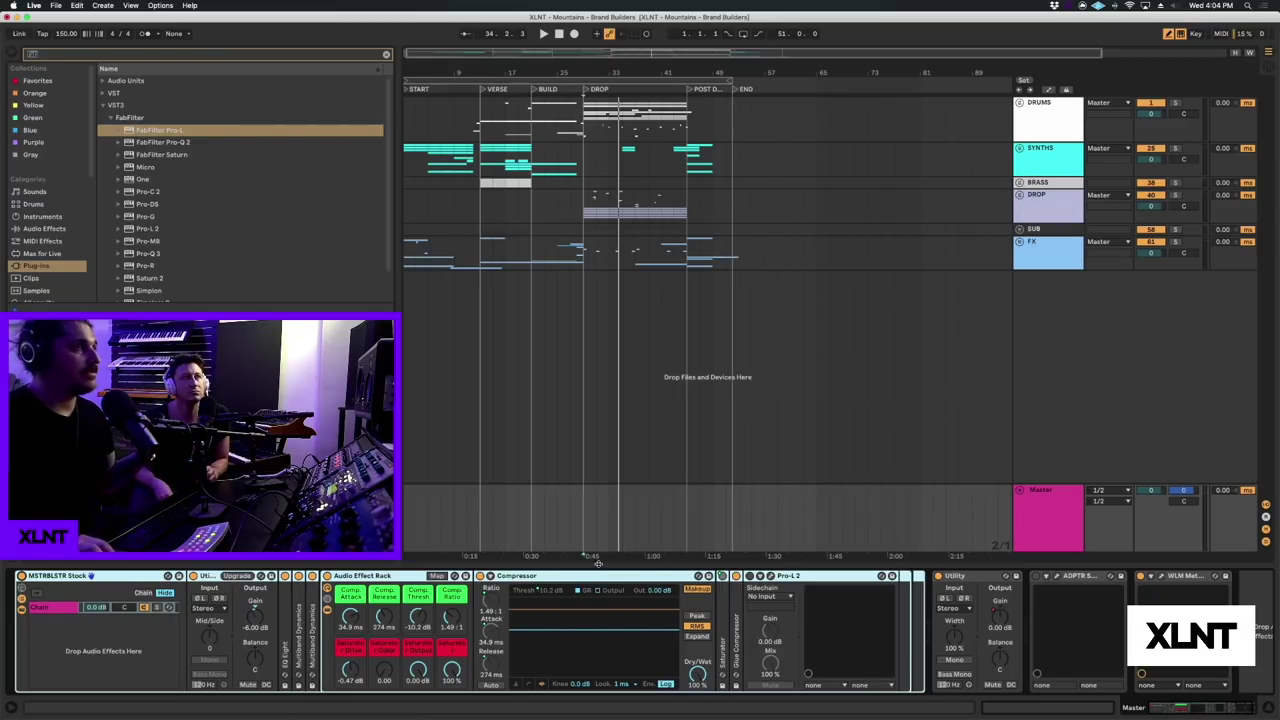